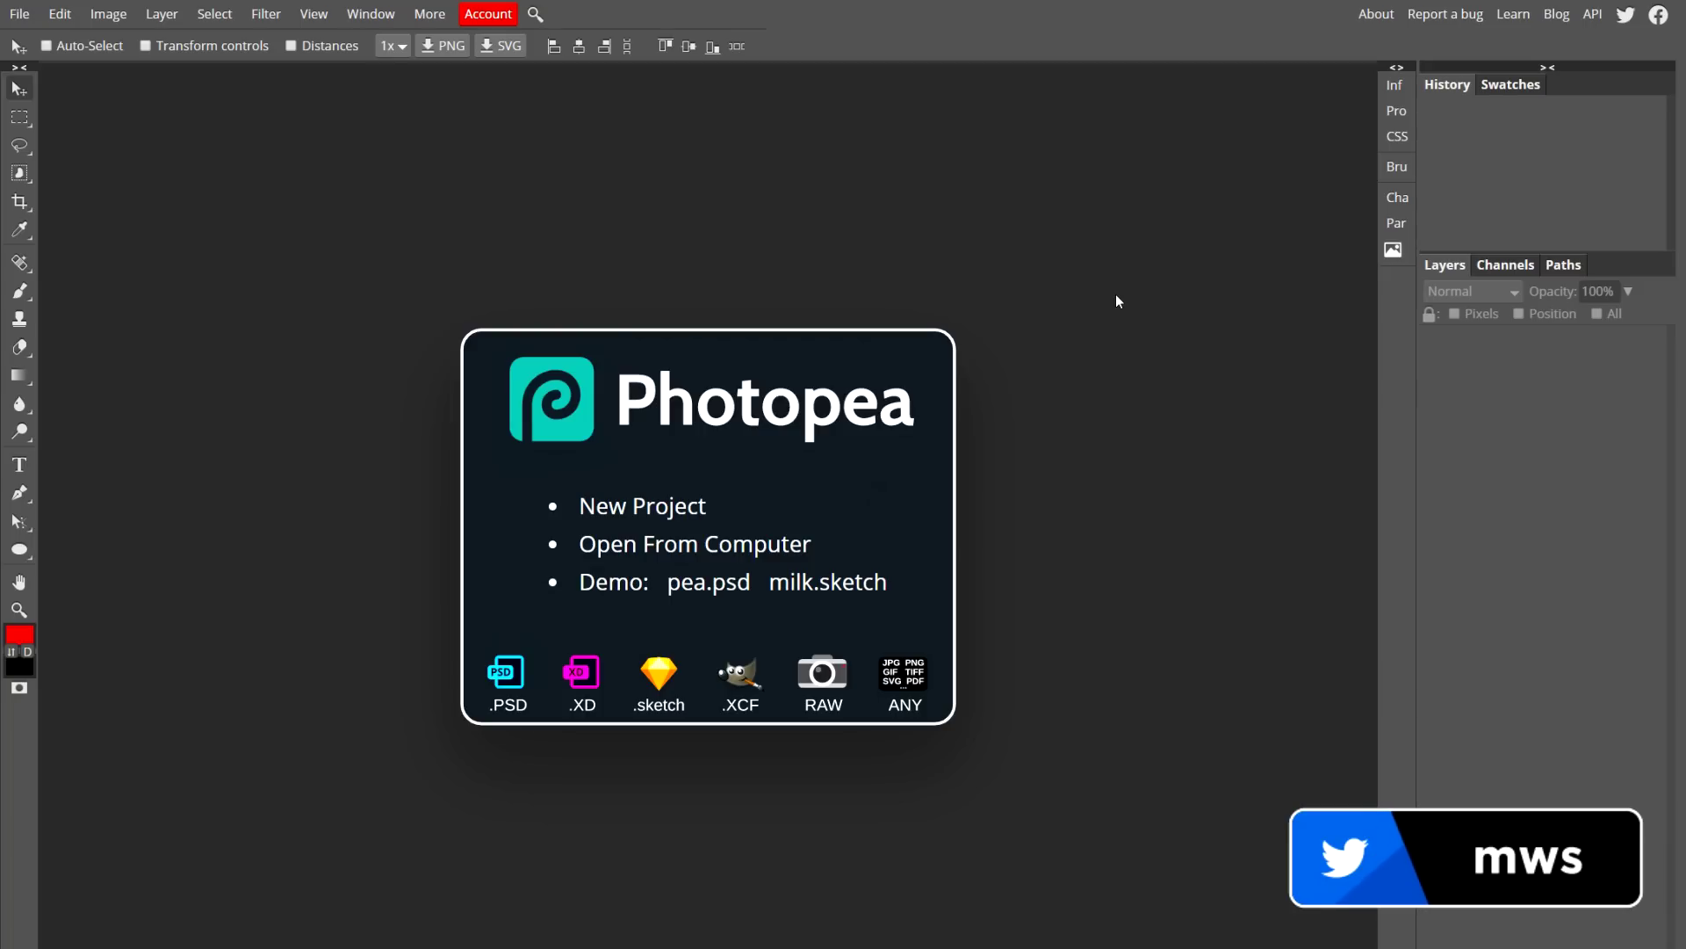
Step: Create a new 500 × 500 px project with a transparent background
{"action": "left_click", "coordinate": [648, 509]}
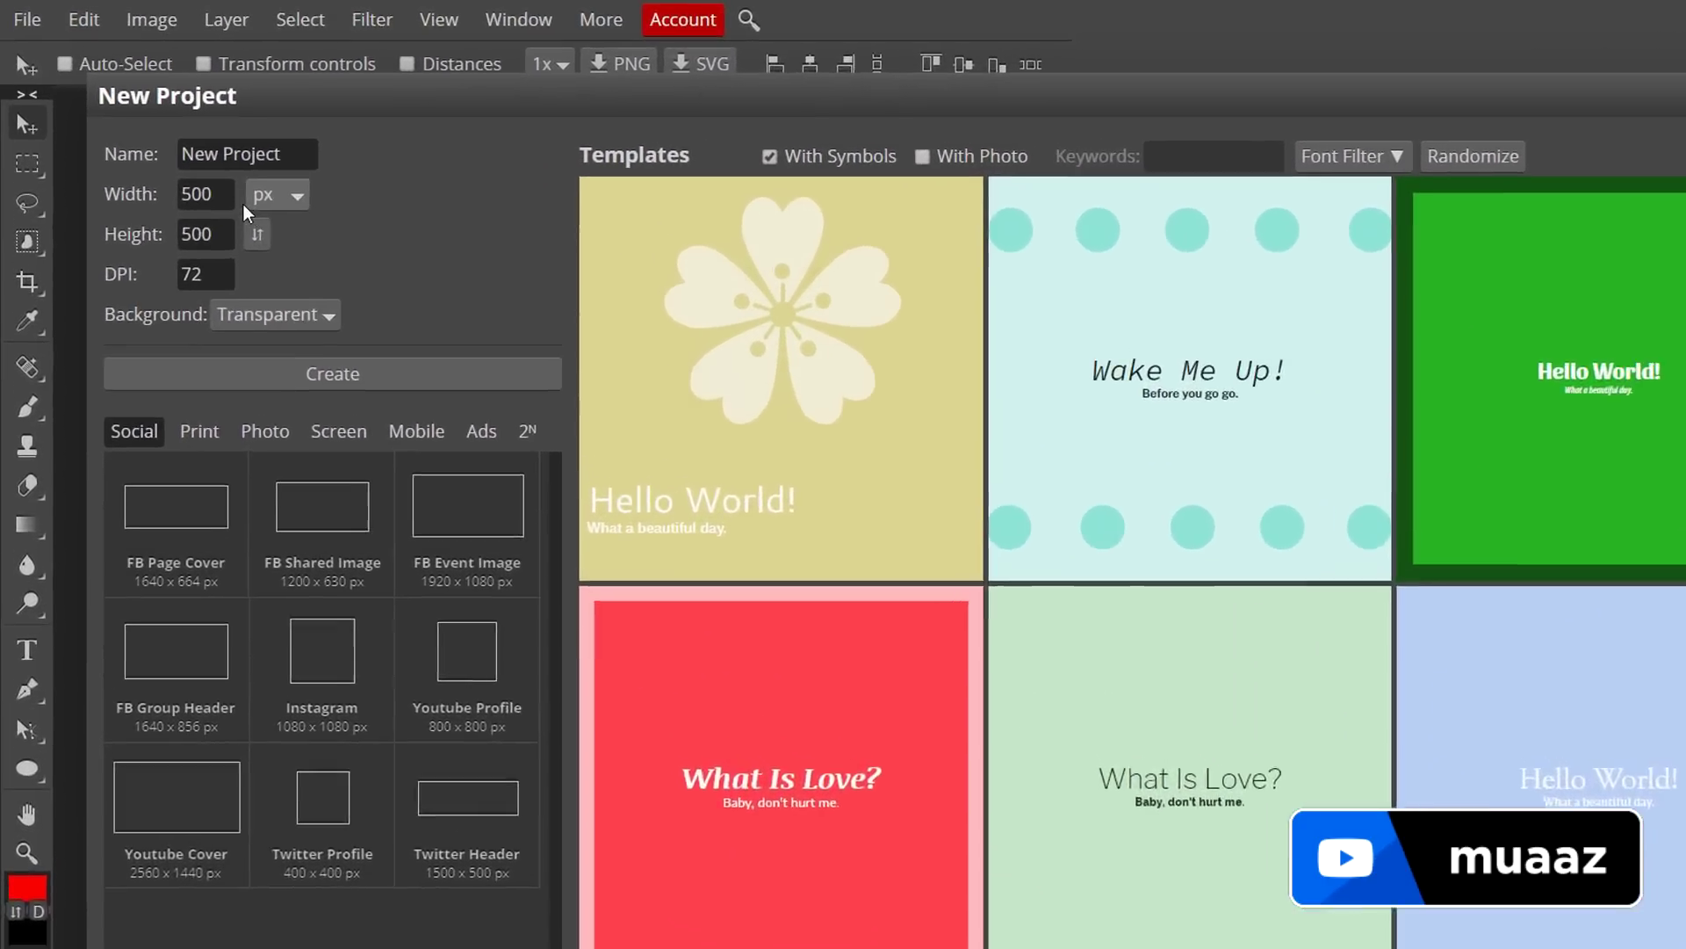
{"action": "left_click", "coordinate": [204, 194]}
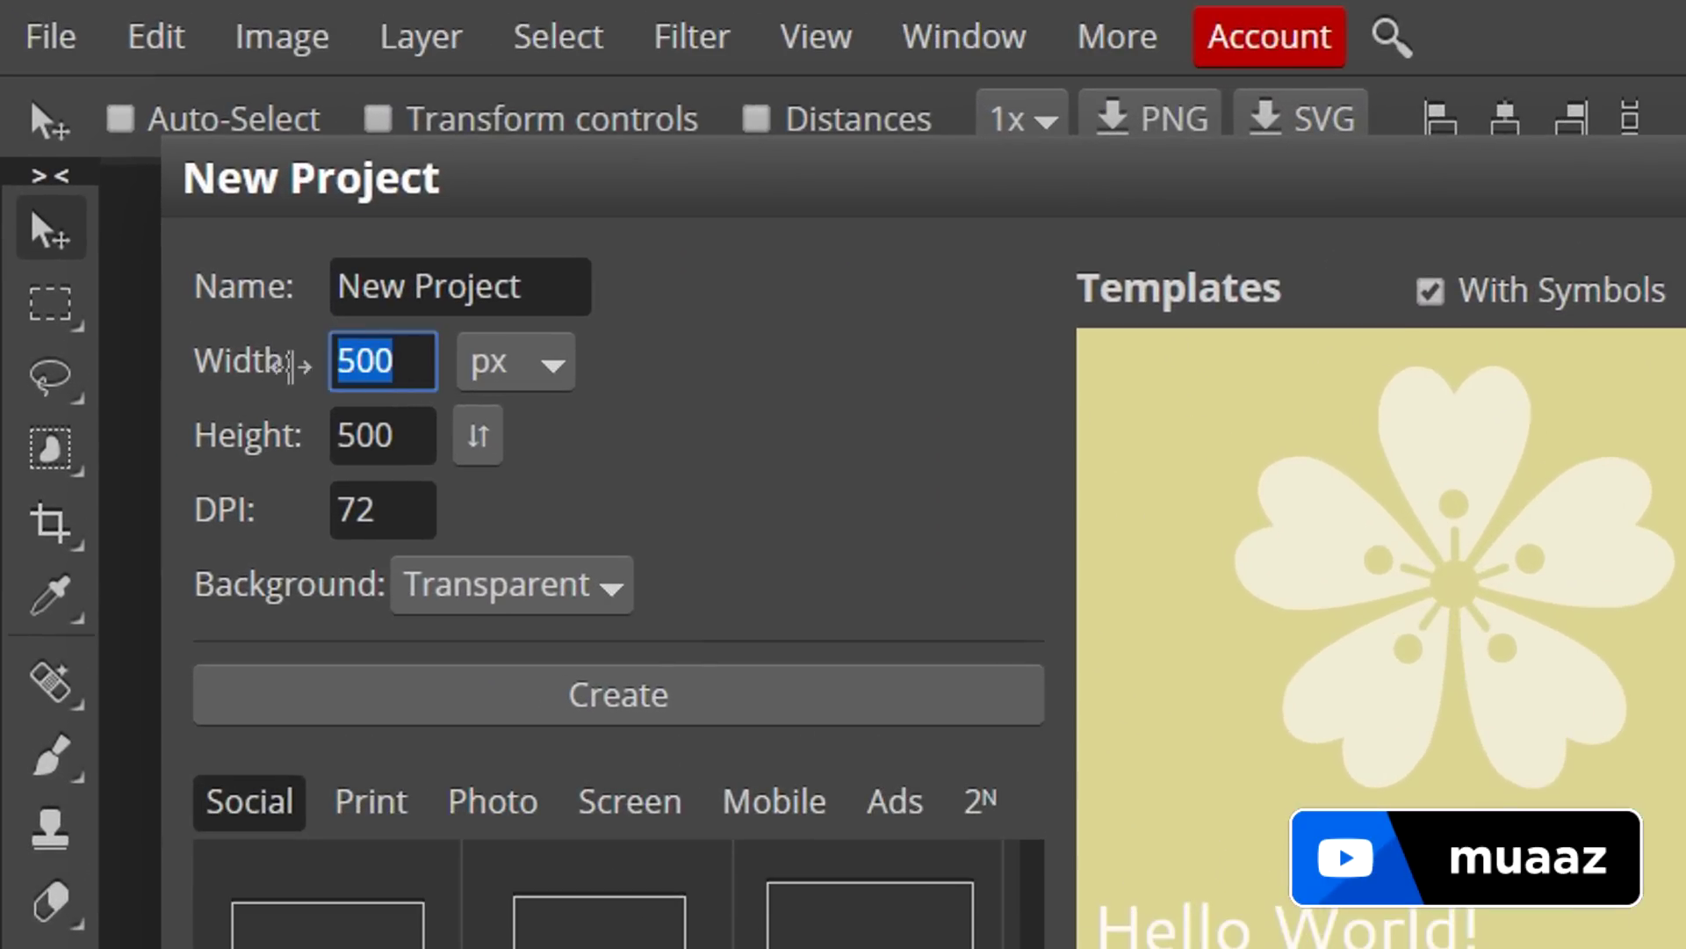
{"action": "left_click", "coordinate": [423, 413]}
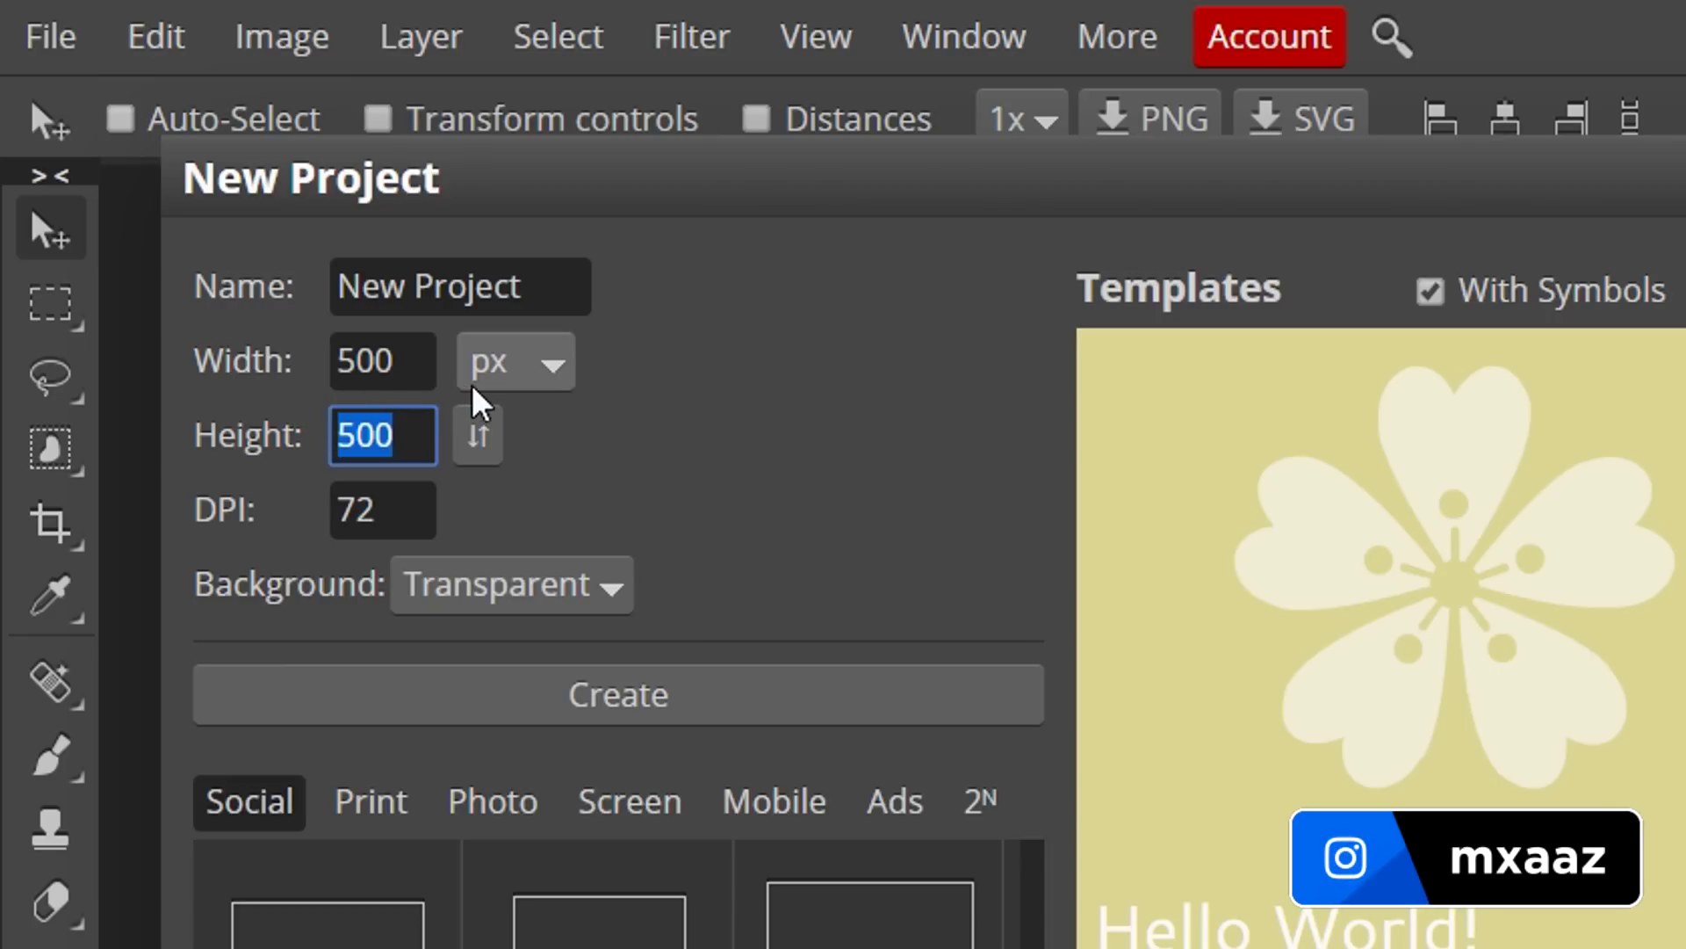
{"action": "left_click", "coordinate": [417, 365]}
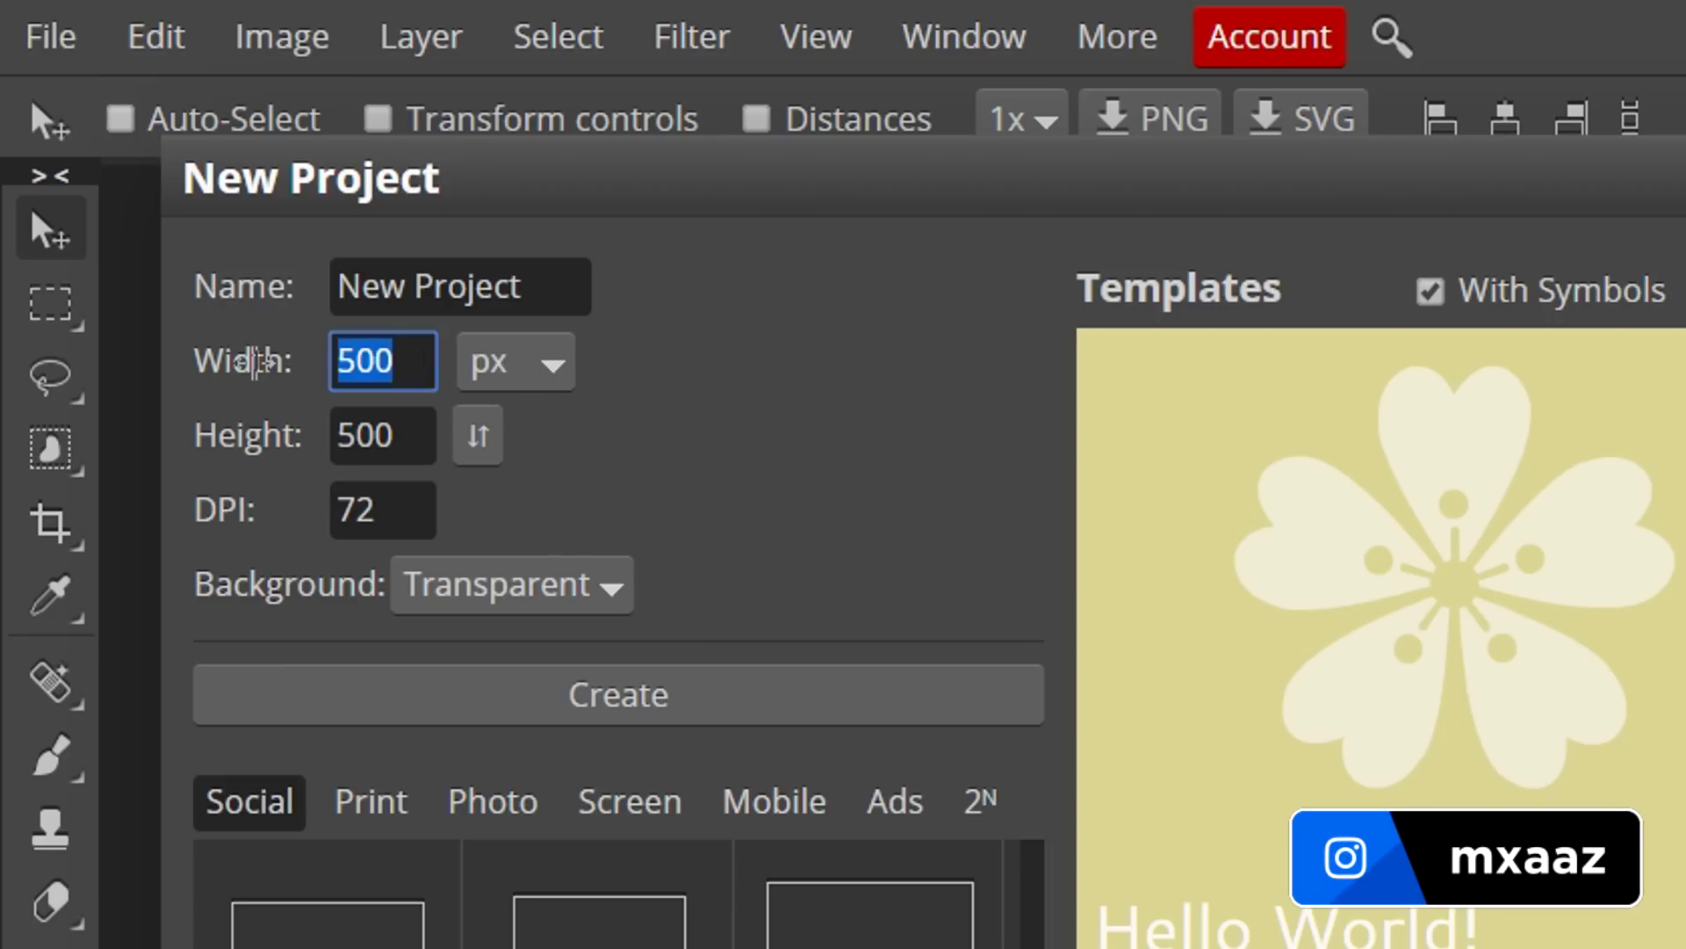
{"action": "key", "text": "BackSpace"}
{"action": "type", "text": "500"}
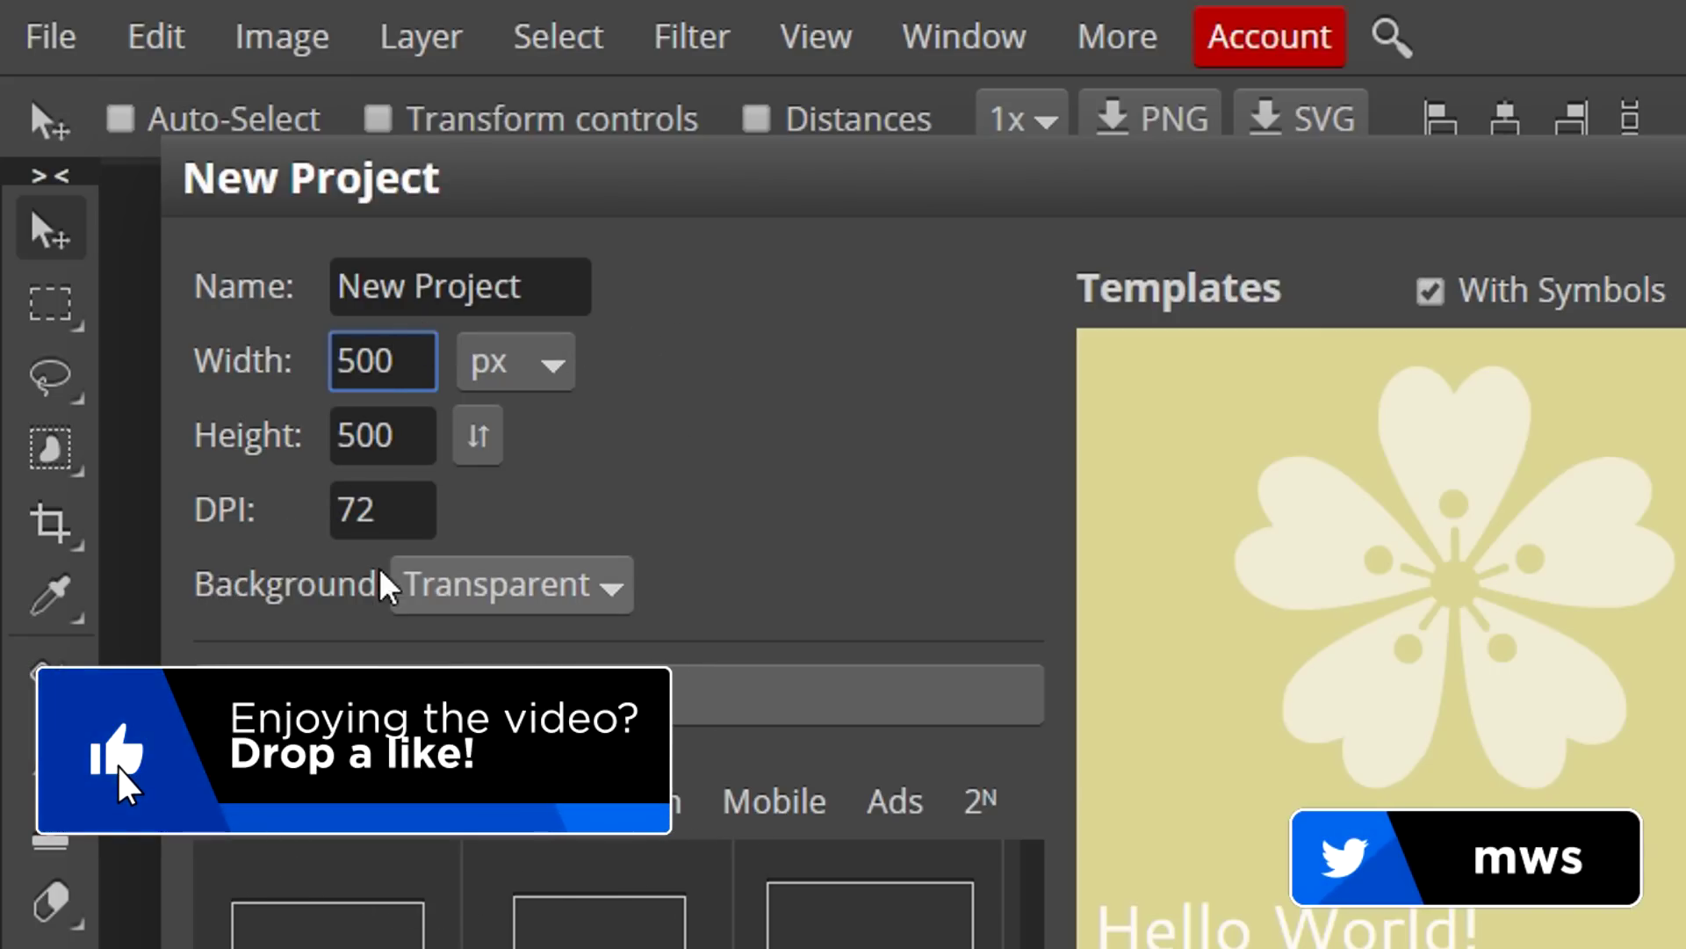
{"action": "left_click", "coordinate": [547, 586]}
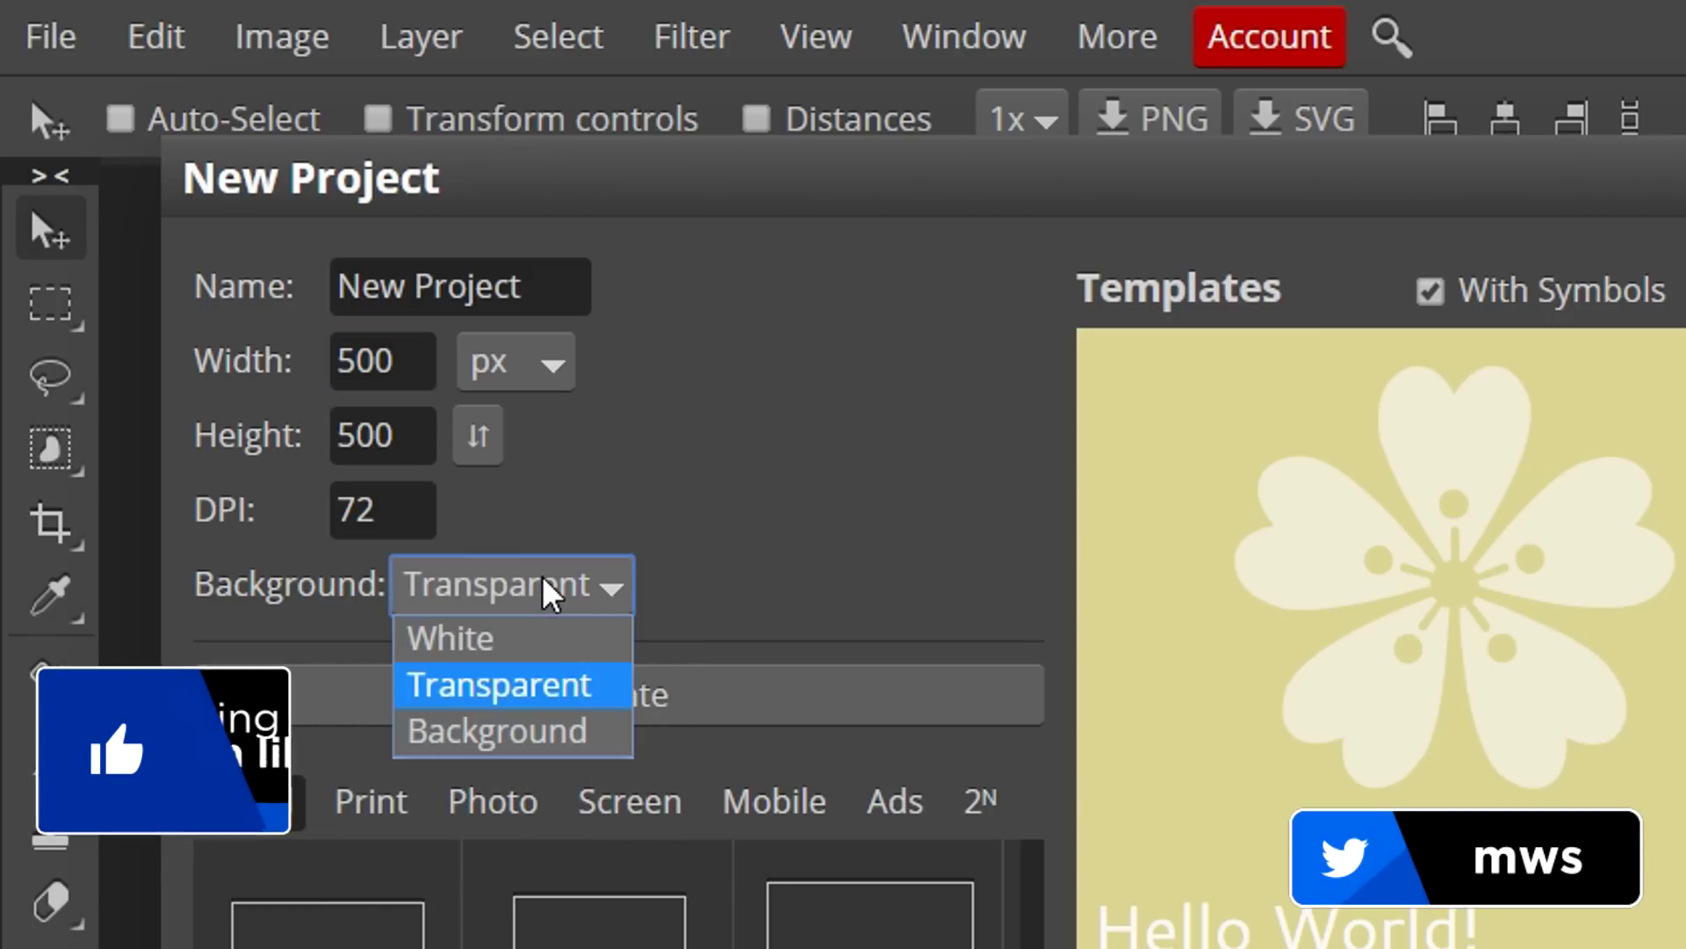
{"action": "left_click", "coordinate": [521, 689]}
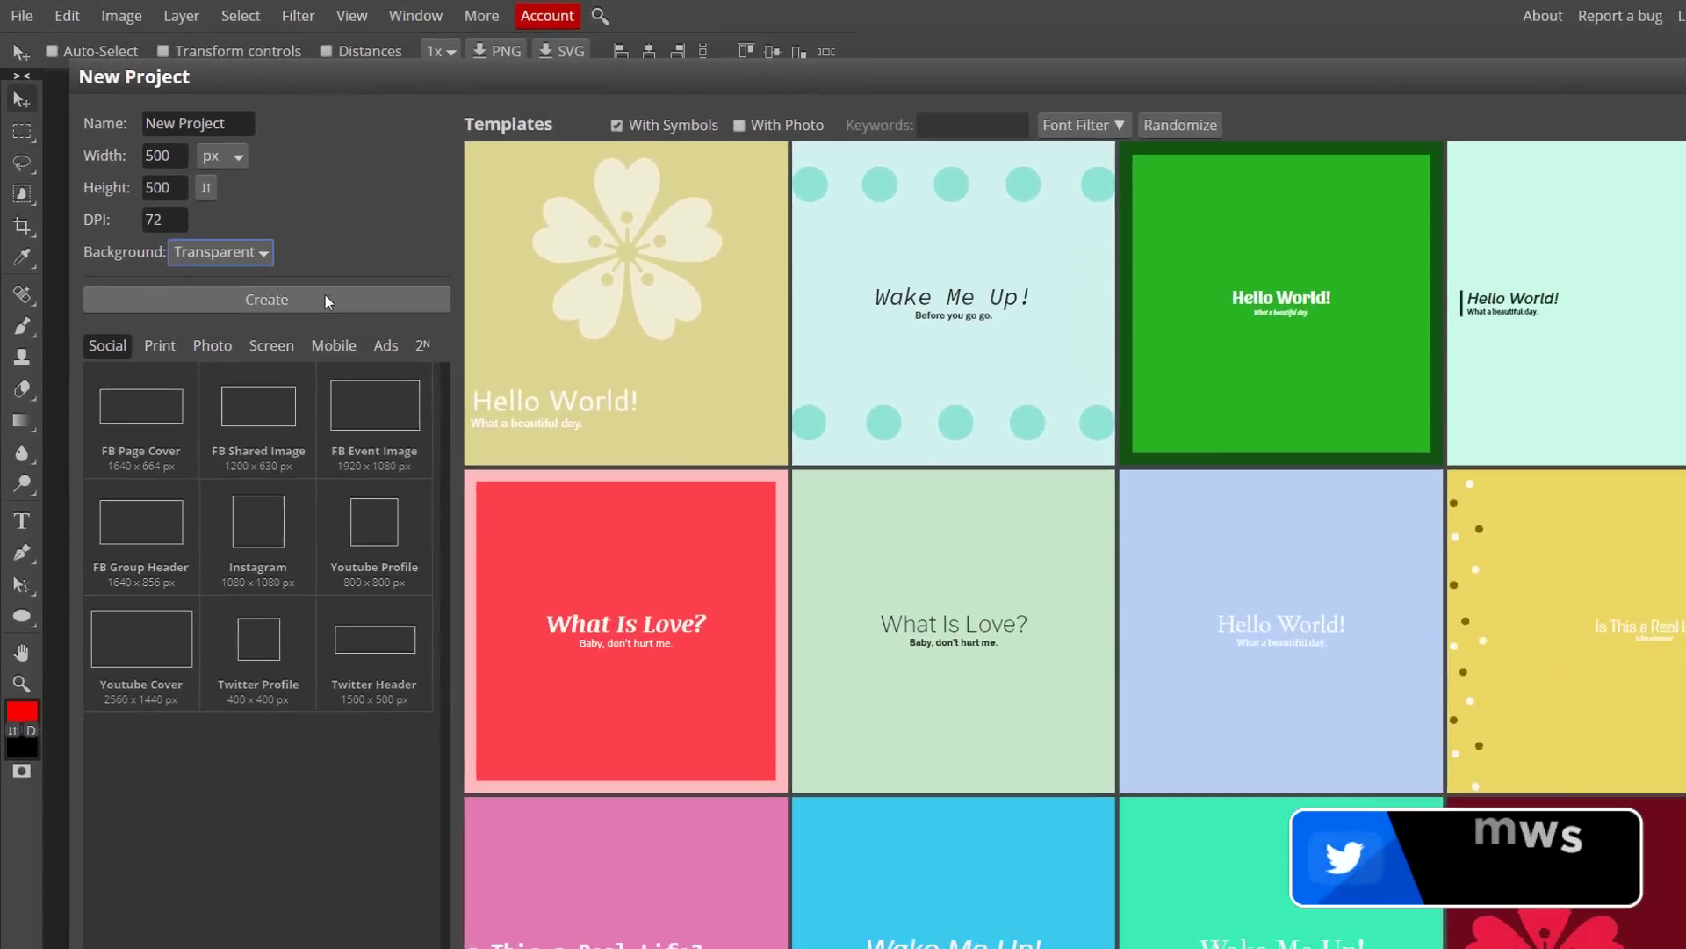
{"action": "left_click", "coordinate": [325, 299]}
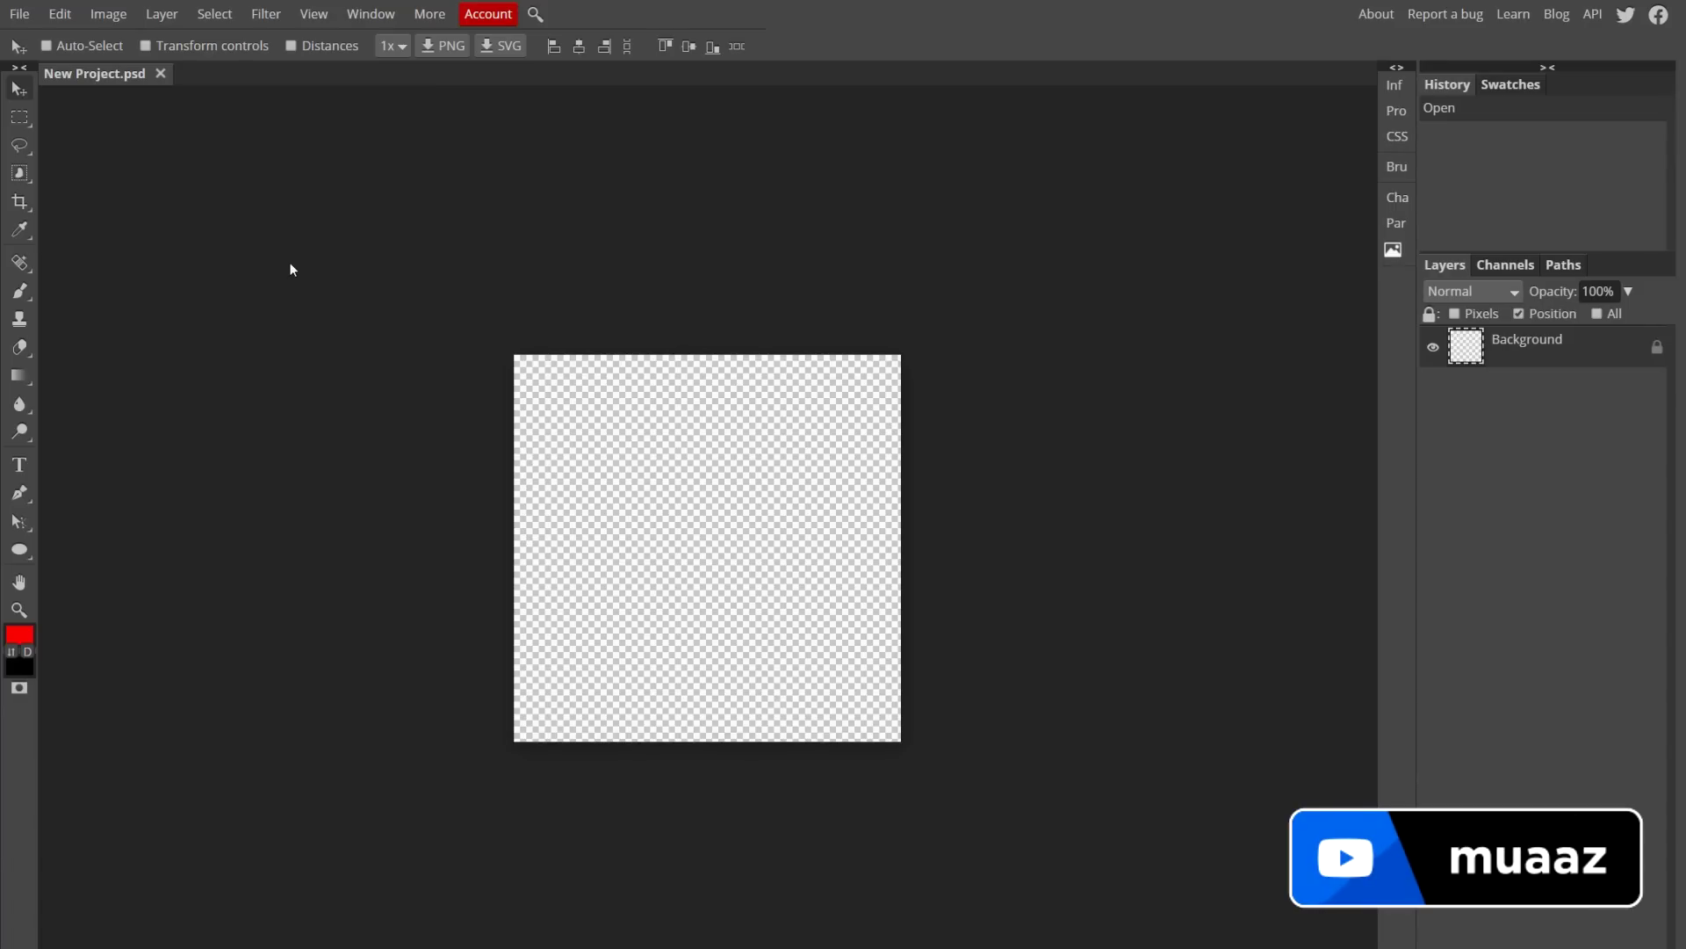
Step: Zoom in on the blank canvas with the Zoom tool and zoom back out one level
{"action": "left_click", "coordinate": [19, 118]}
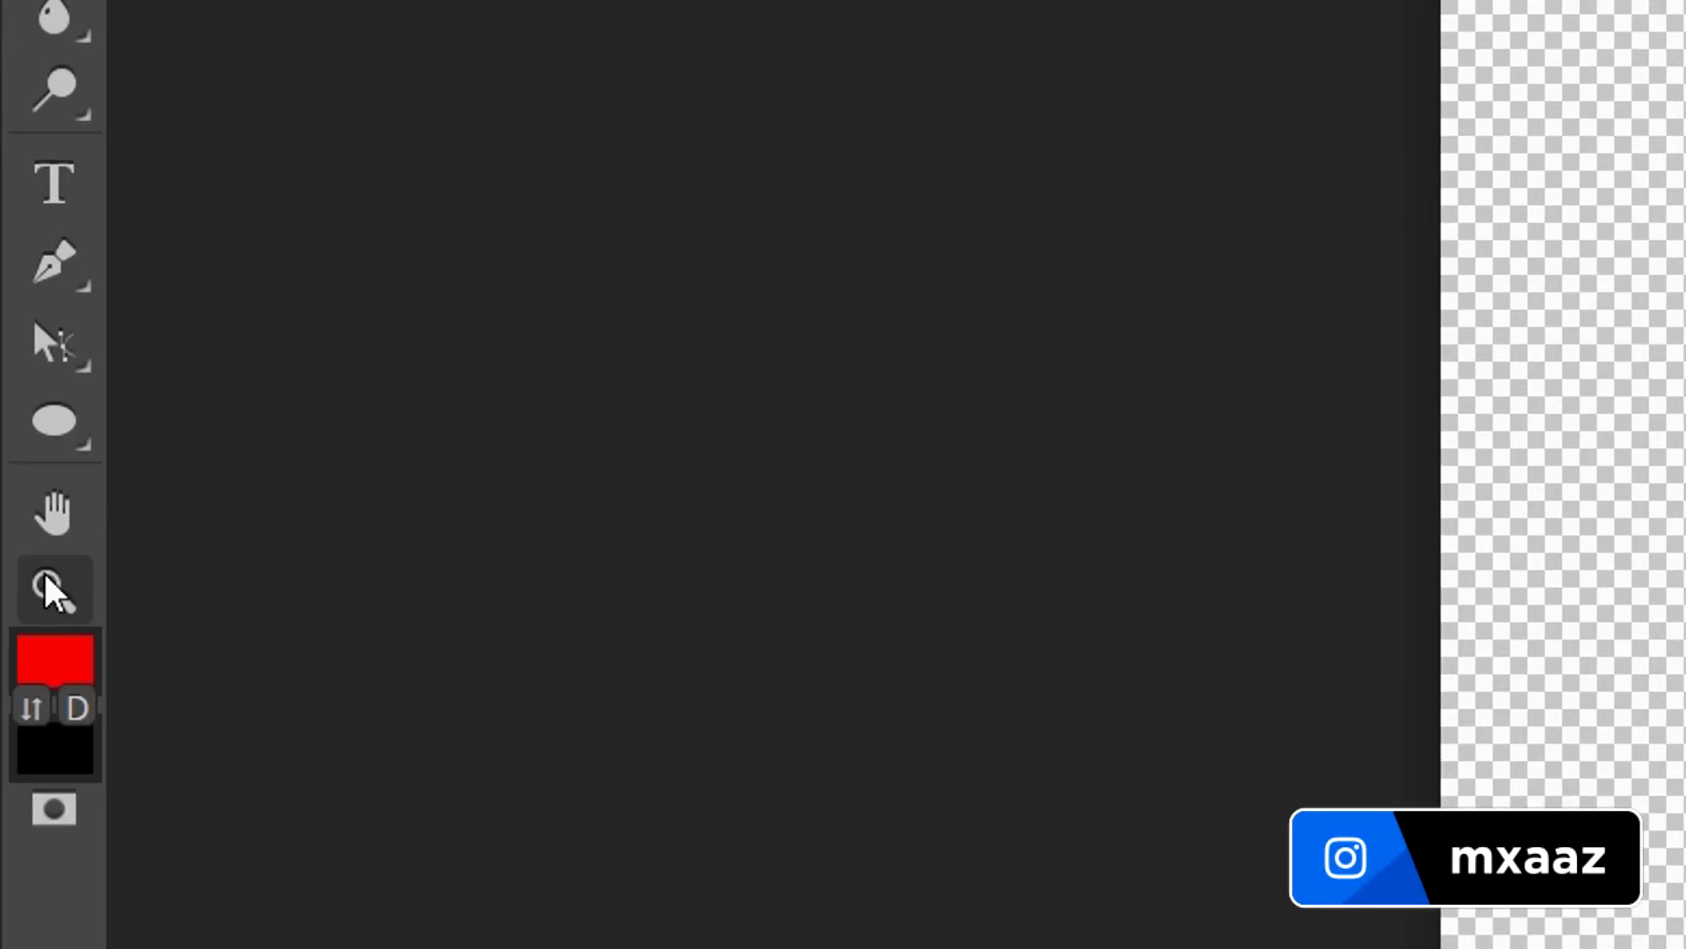
{"action": "left_click", "coordinate": [47, 583]}
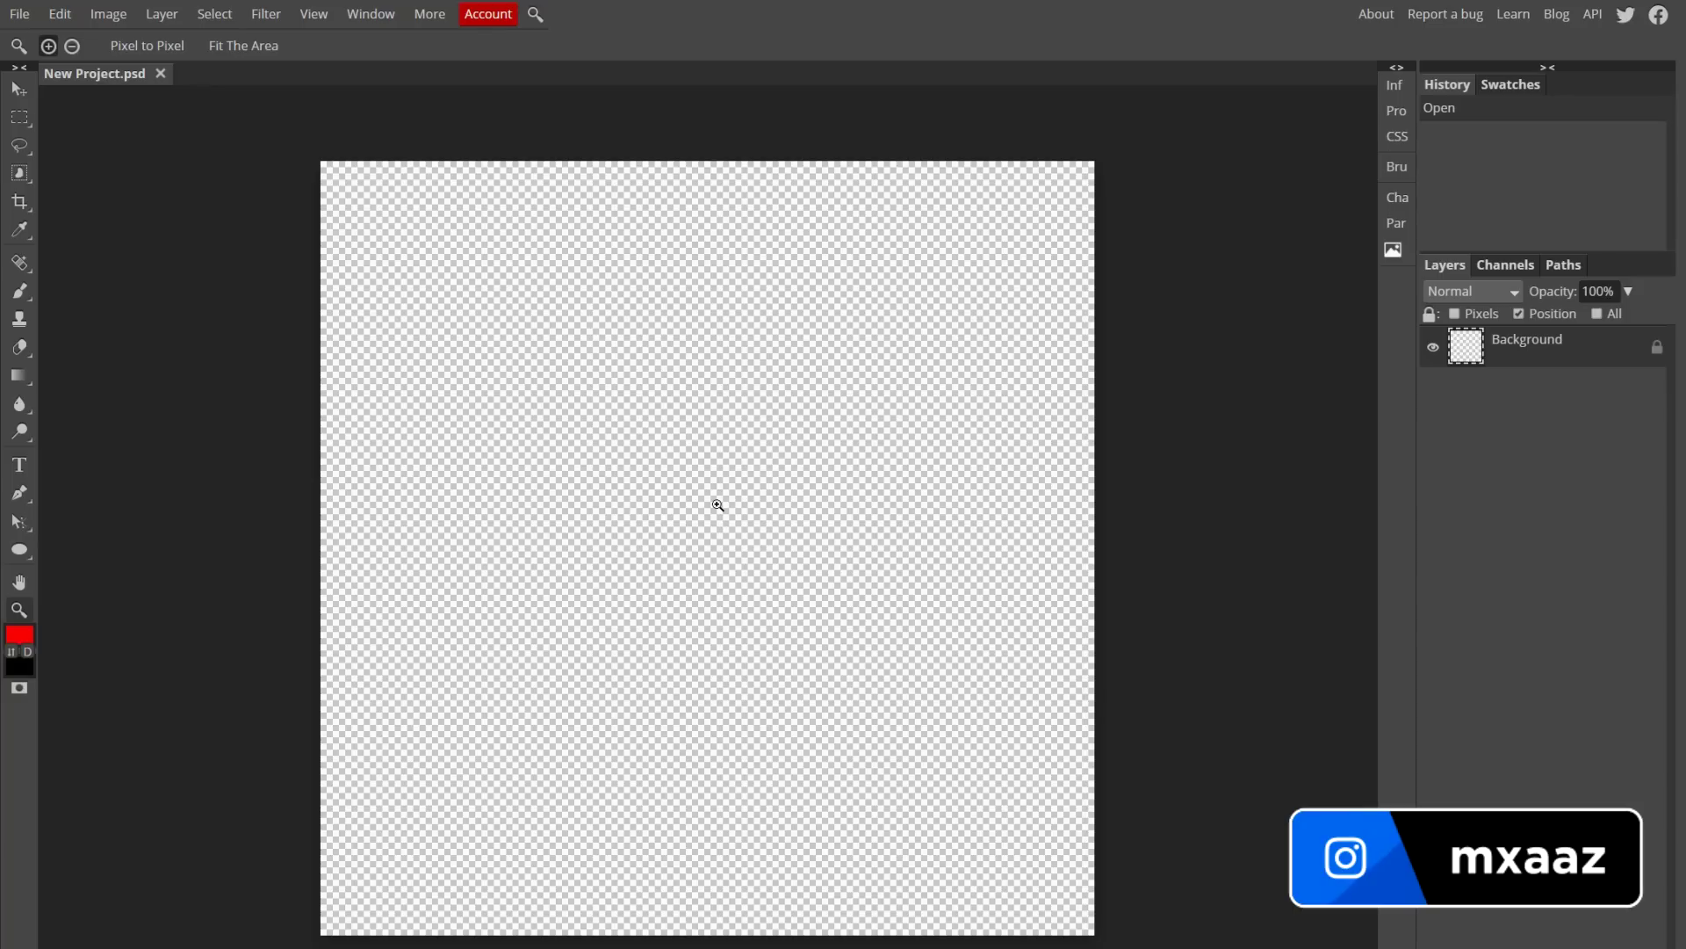
{"action": "left_click", "coordinate": [717, 502]}
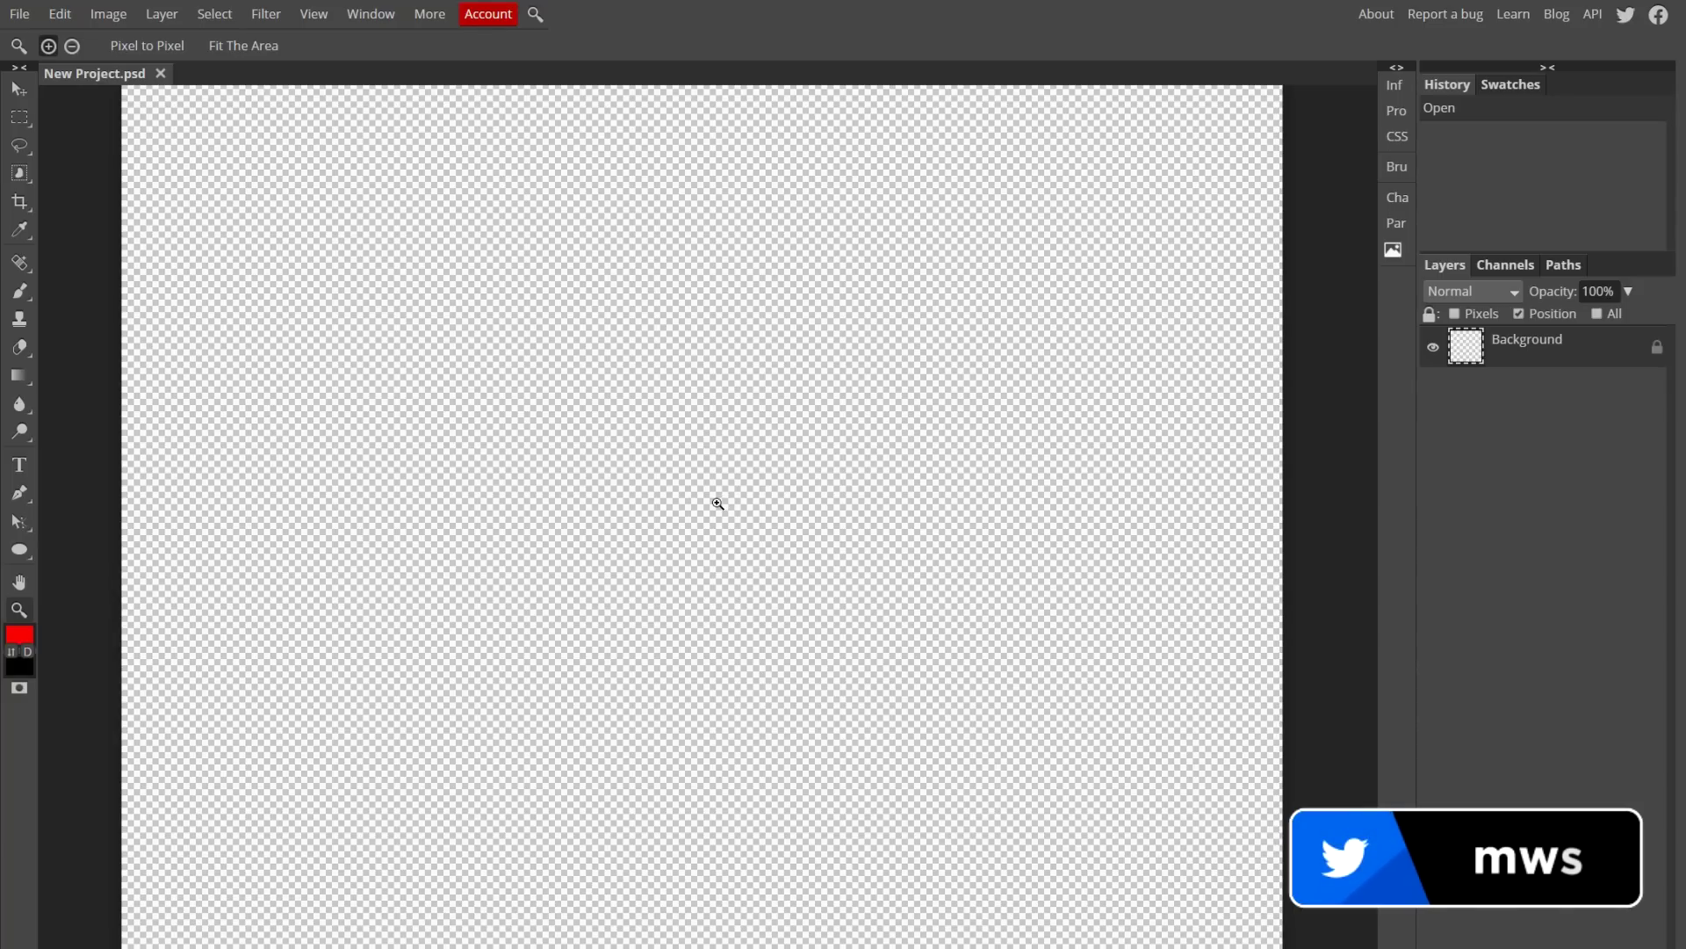
{"action": "left_click", "coordinate": [71, 48]}
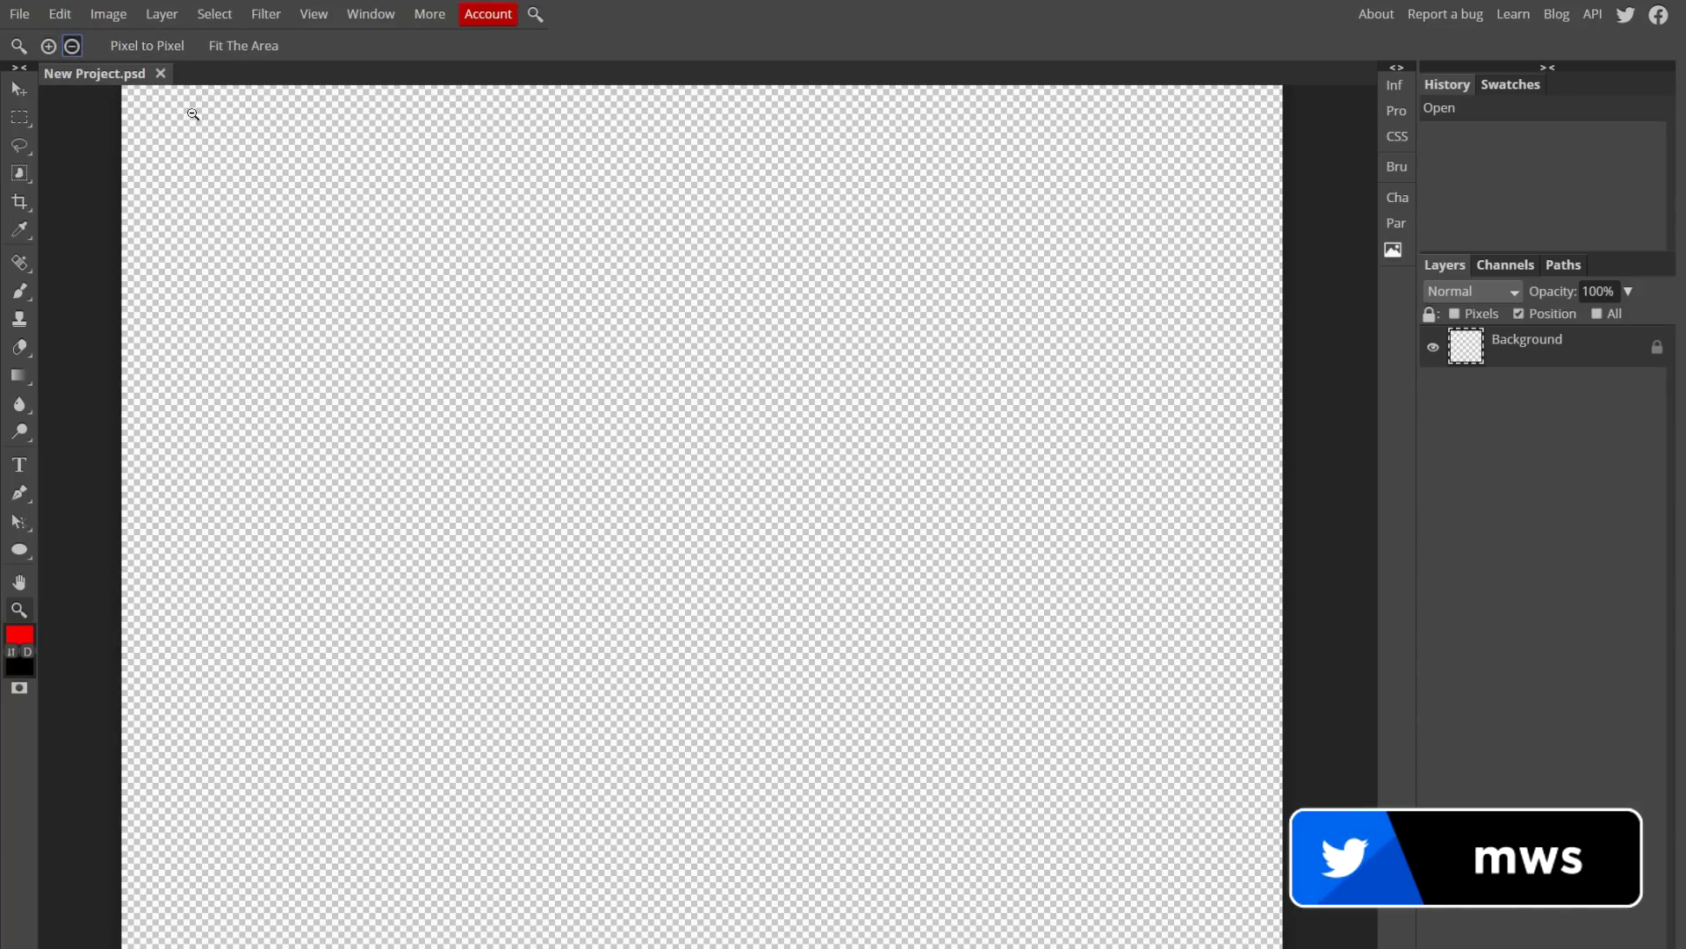
{"action": "left_click", "coordinate": [681, 371]}
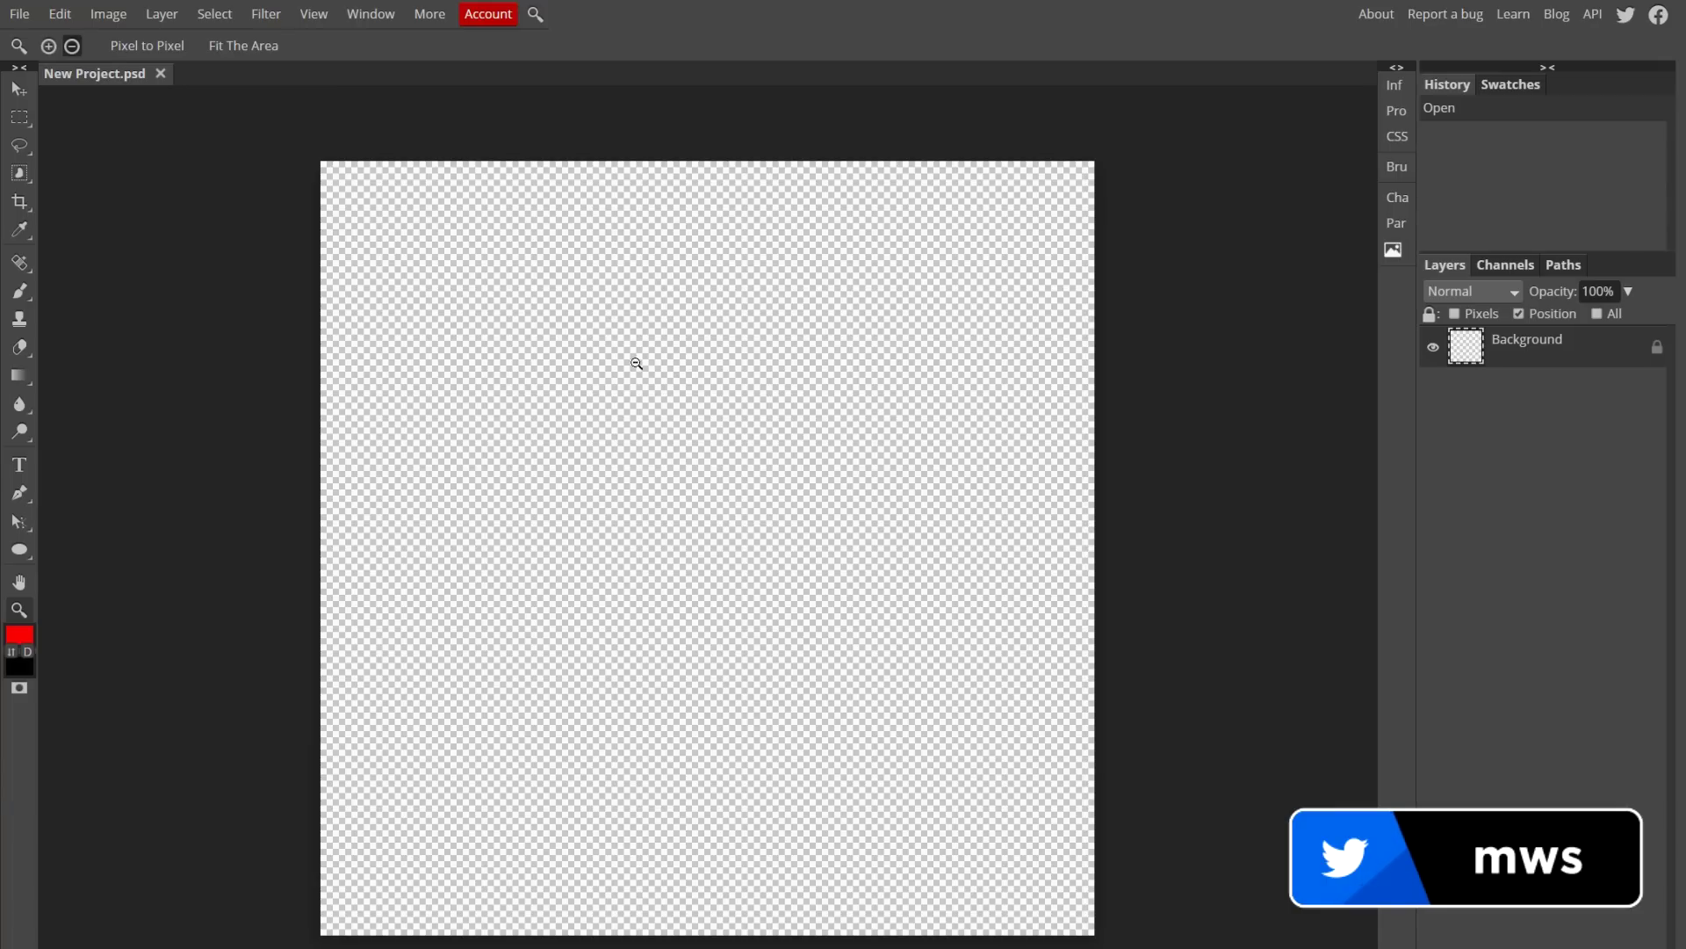
Step: Try a diagonal linear red-to-black gradient across the canvas and undo it
{"action": "left_click", "coordinate": [20, 117]}
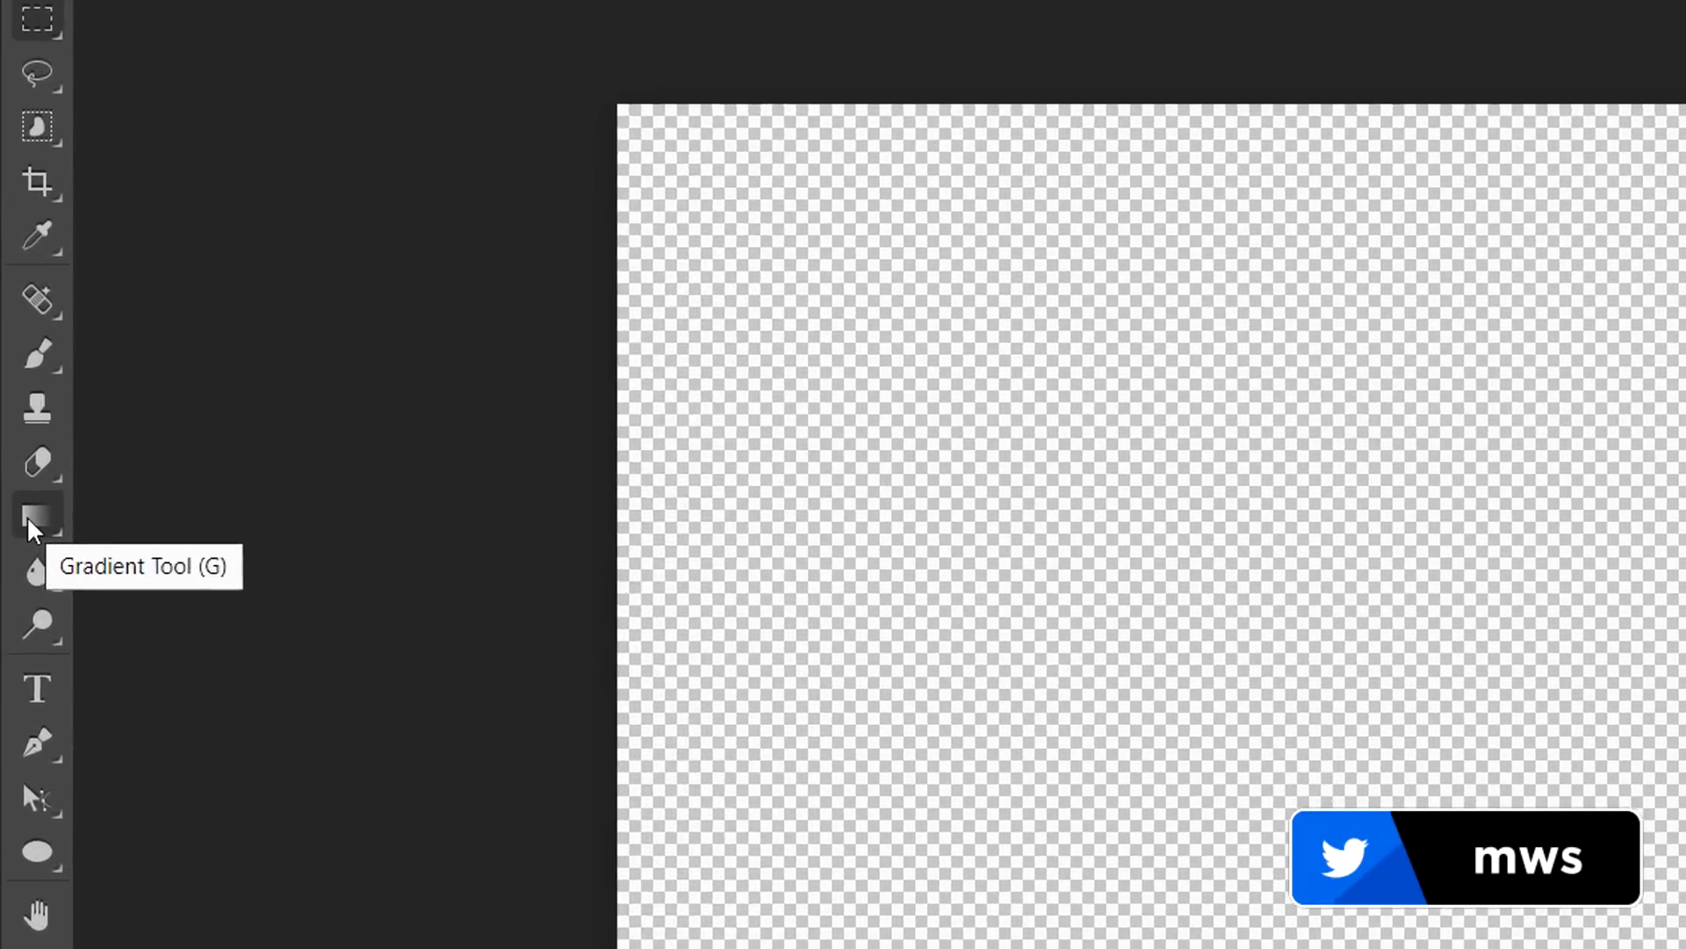
{"action": "left_click", "coordinate": [37, 516]}
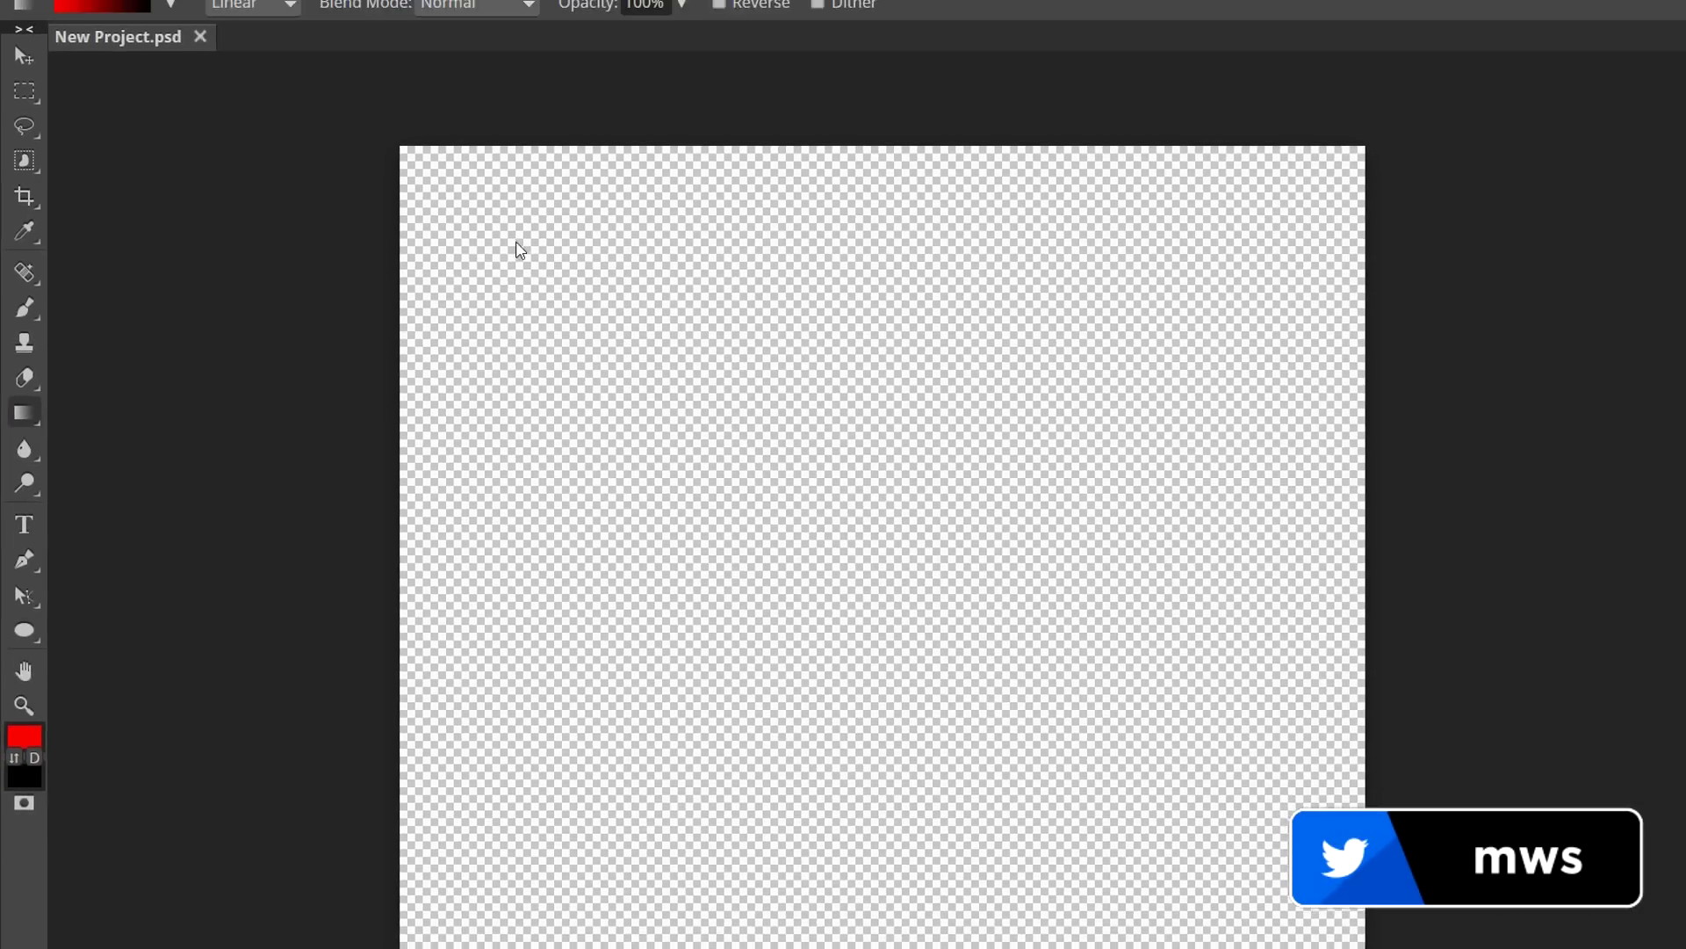
{"action": "left_click_drag", "start_coordinate": [518, 251], "coordinate": [1001, 928]}
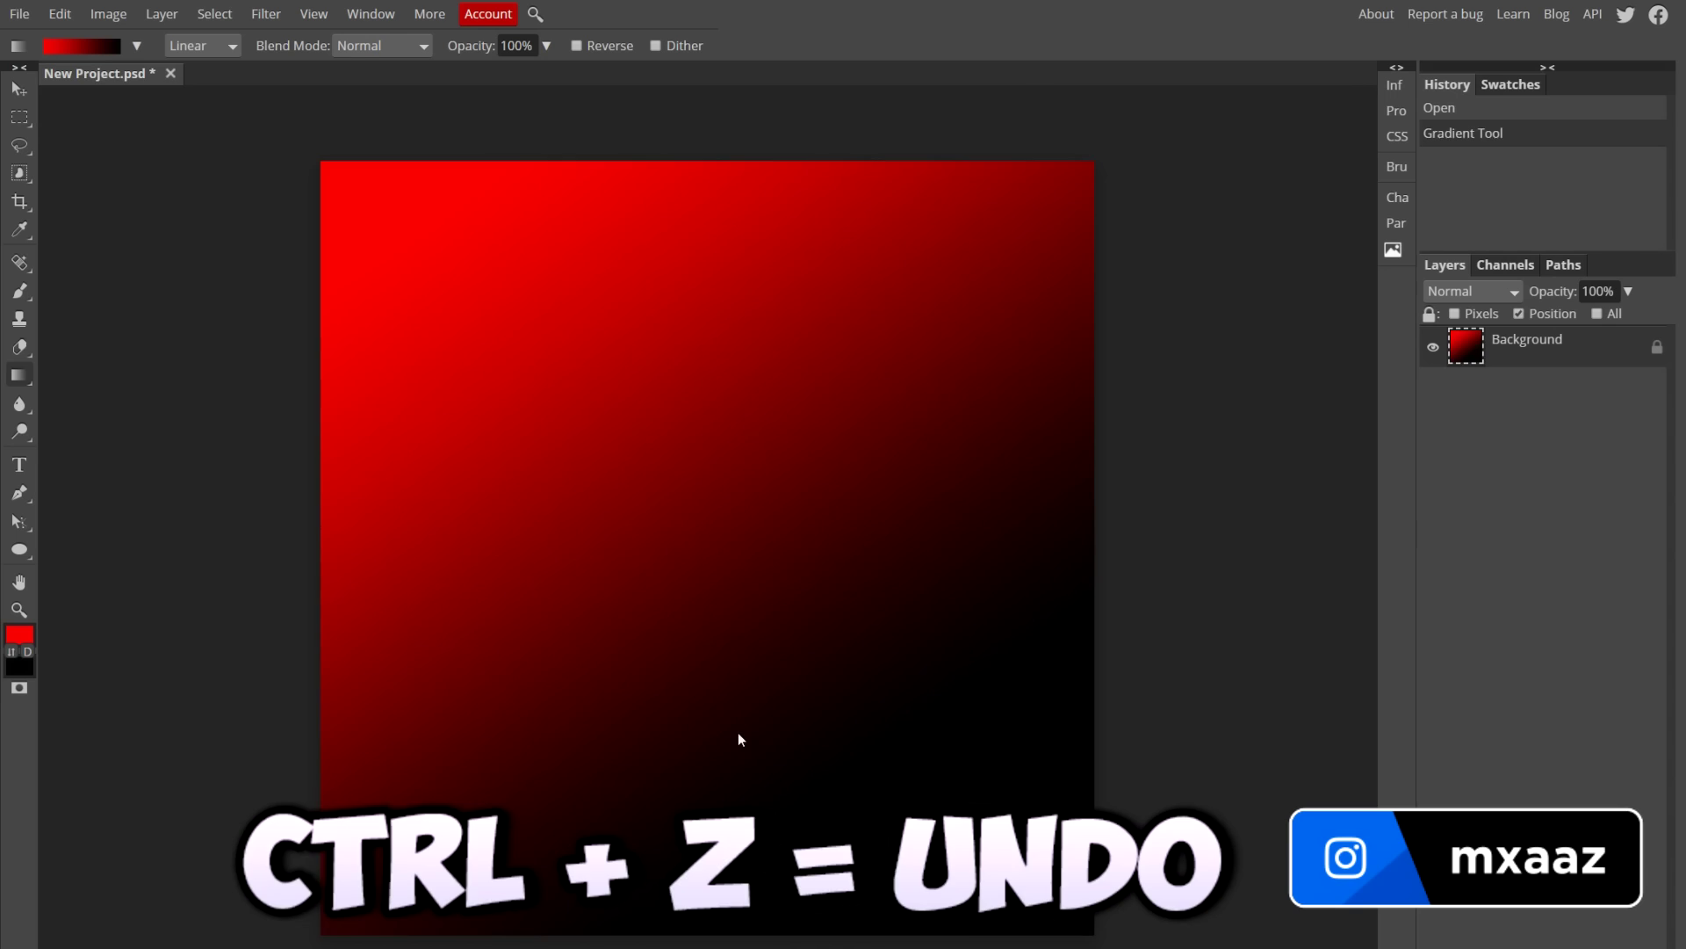
{"action": "key", "text": "ctrl+z"}
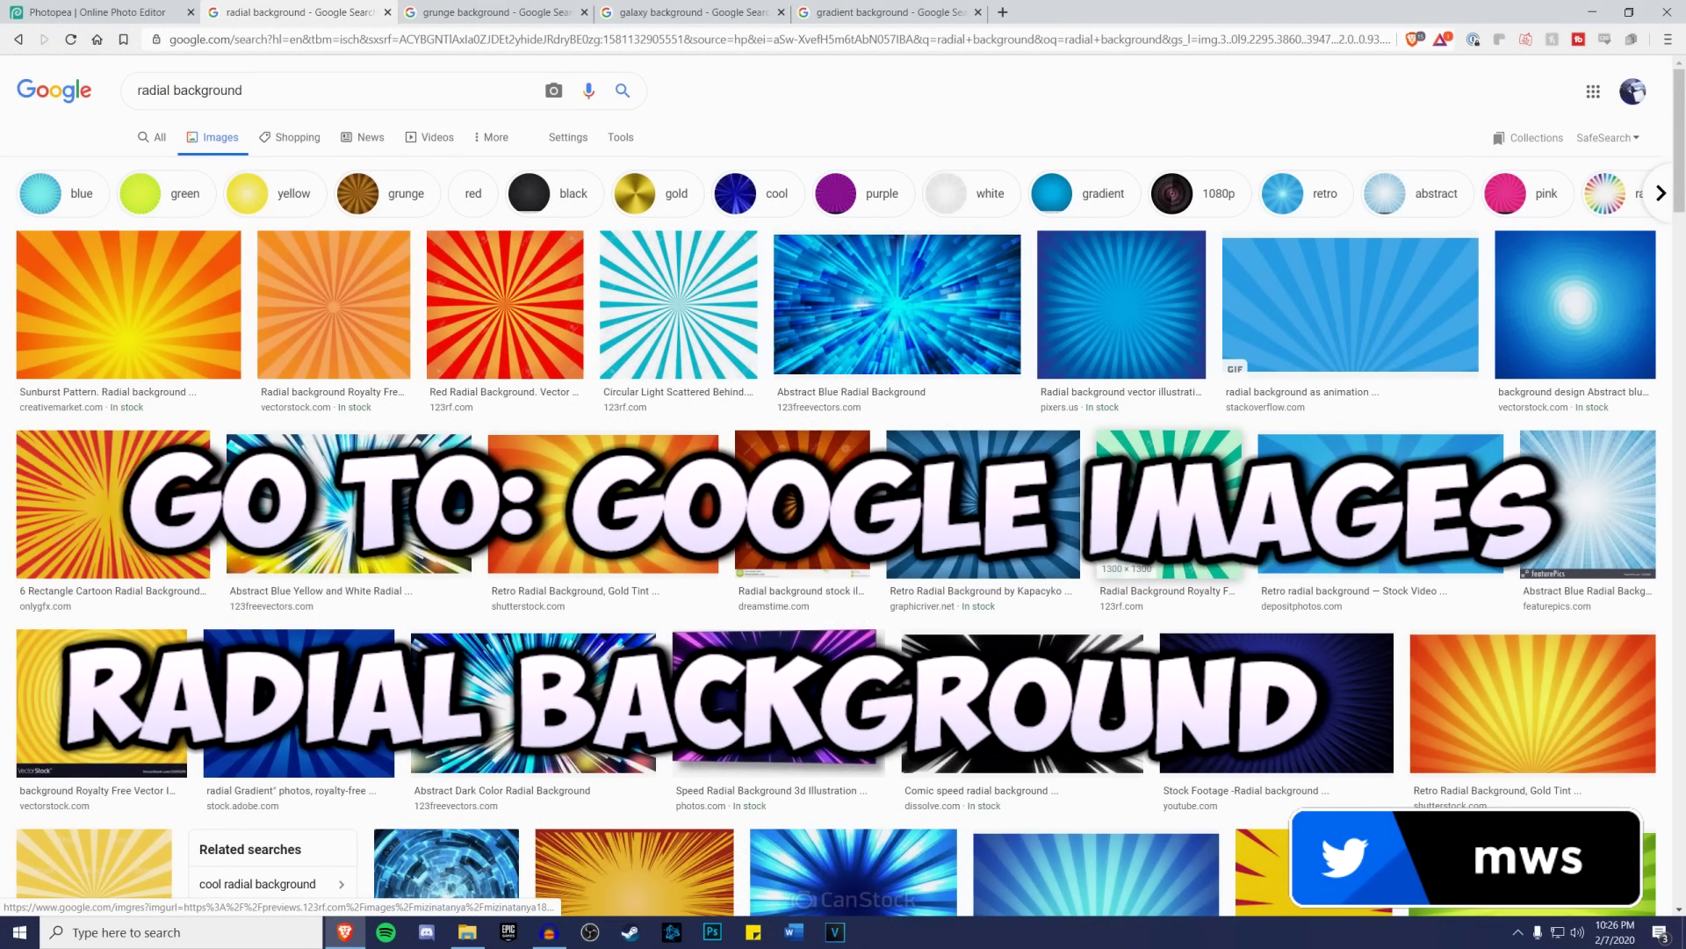
Step: Preview the green, light blue and red sunburst images in the Google Images results for radial background
{"action": "left_click", "coordinate": [1168, 500]}
{"action": "left_click", "coordinate": [876, 527]}
{"action": "scroll", "coordinate": [538, 352], "scroll_direction": "up", "scroll_amount": 2}
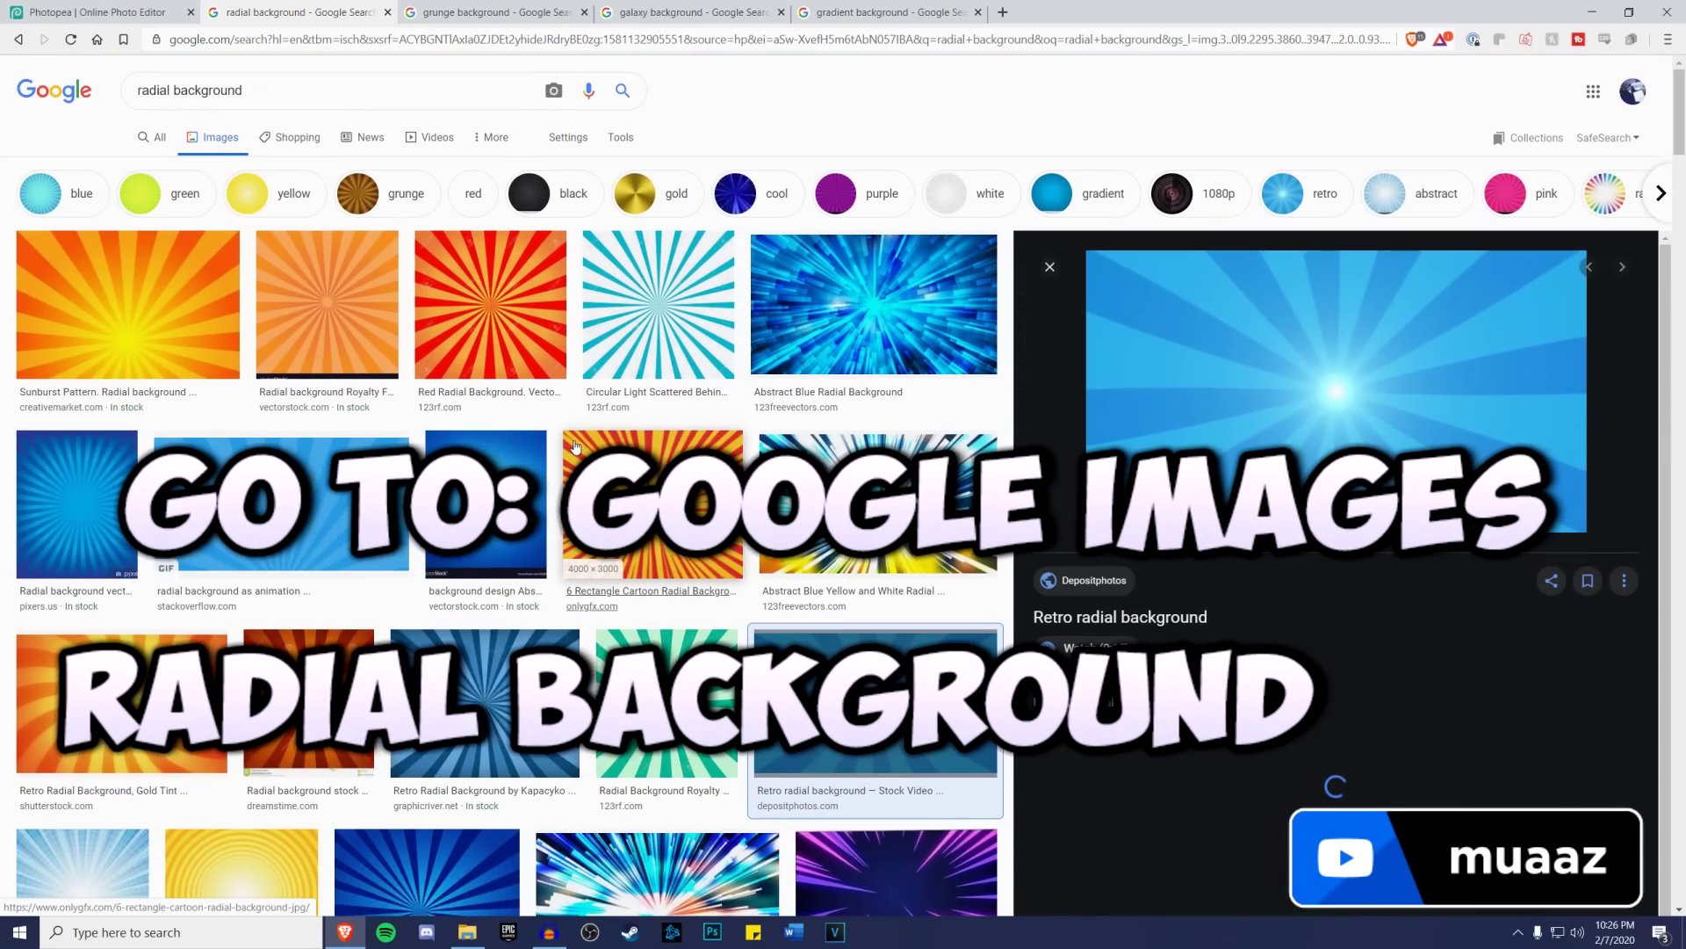
{"action": "left_click", "coordinate": [539, 301]}
{"action": "scroll", "coordinate": [527, 264], "scroll_direction": "up", "scroll_amount": 2}
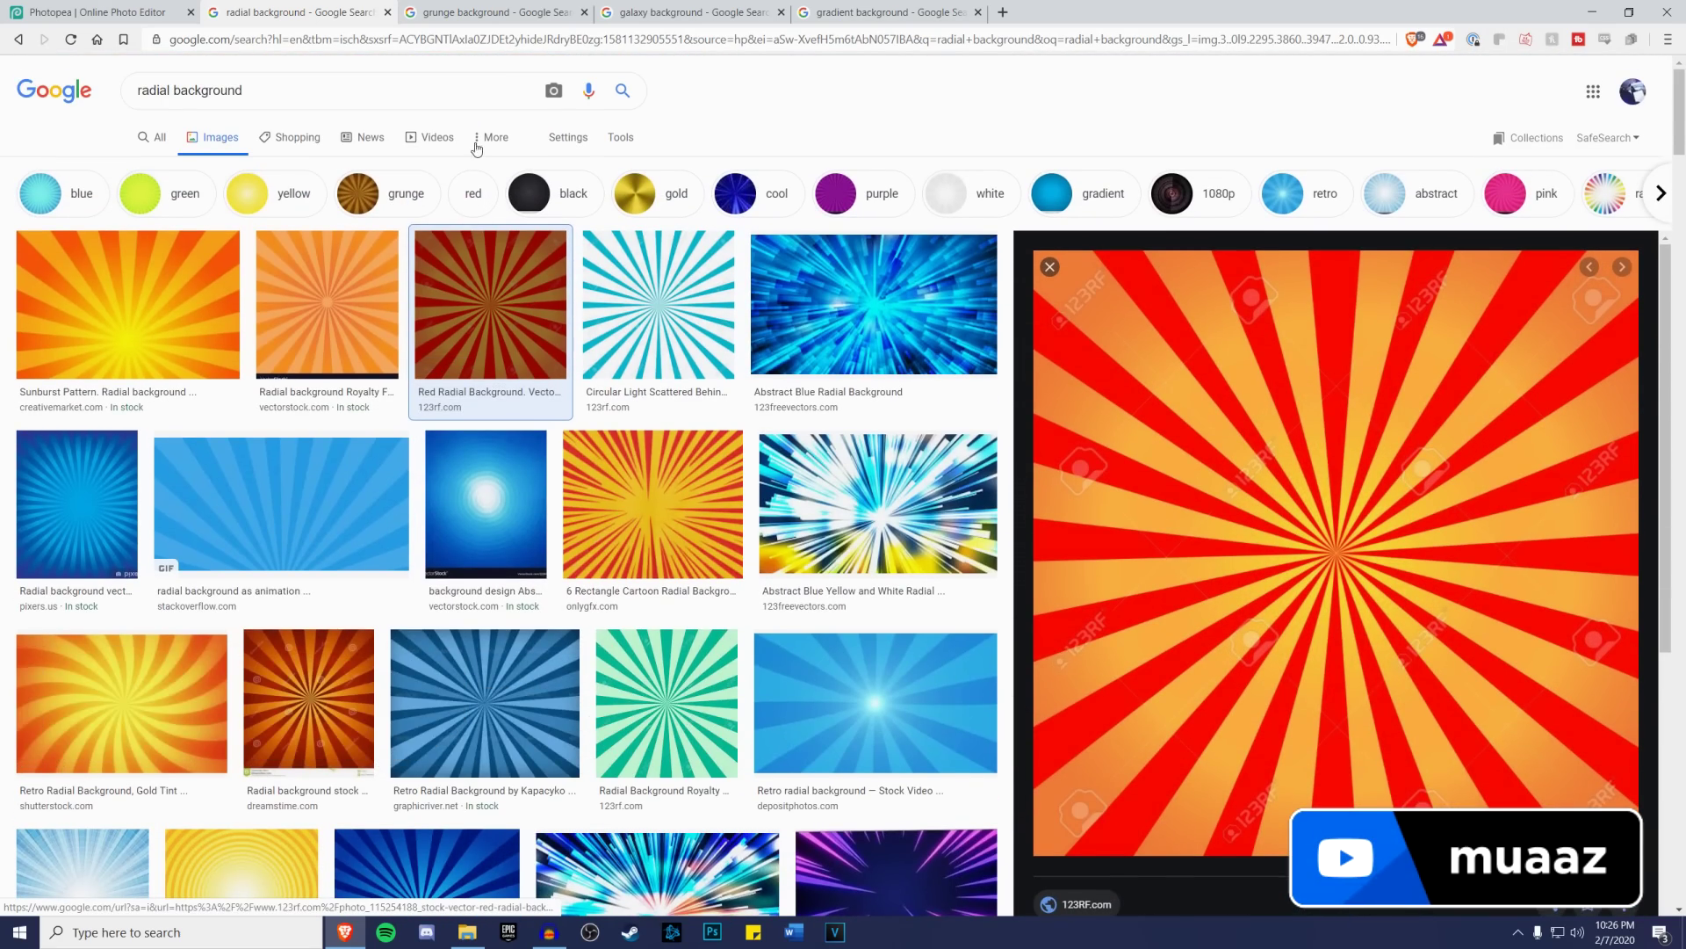
Step: Look through the Google Images results for grunge background
{"action": "left_click", "coordinate": [466, 12]}
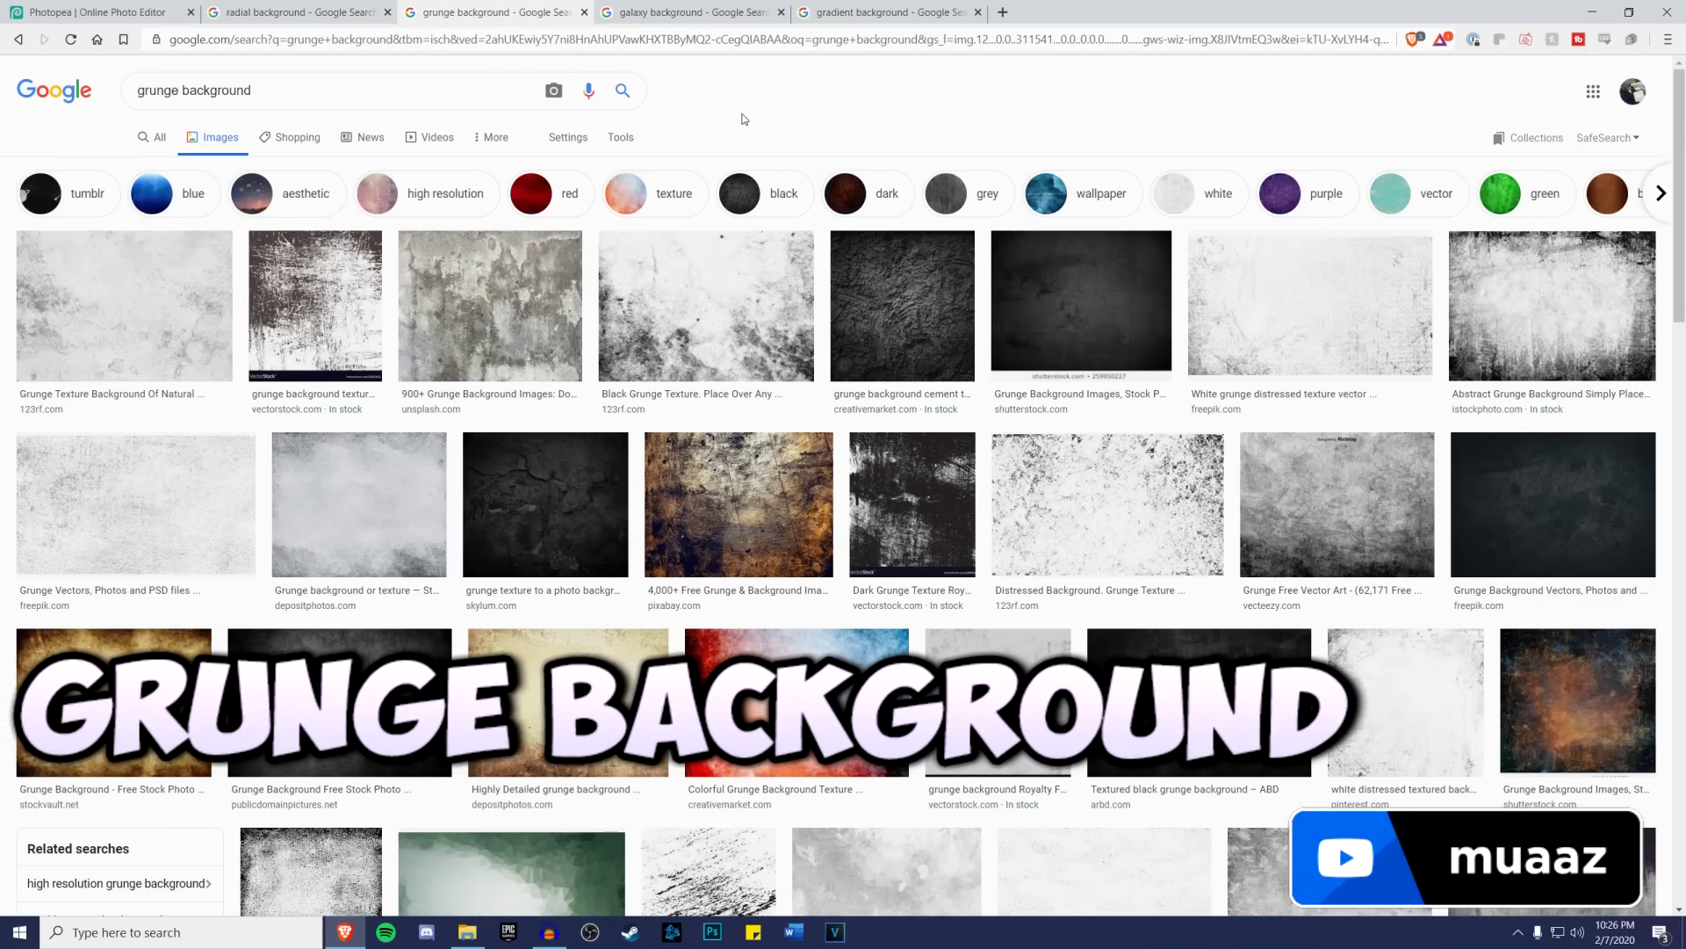
{"action": "scroll", "coordinate": [745, 118], "scroll_direction": "down", "scroll_amount": 1}
{"action": "scroll", "coordinate": [745, 263], "scroll_direction": "down", "scroll_amount": 7}
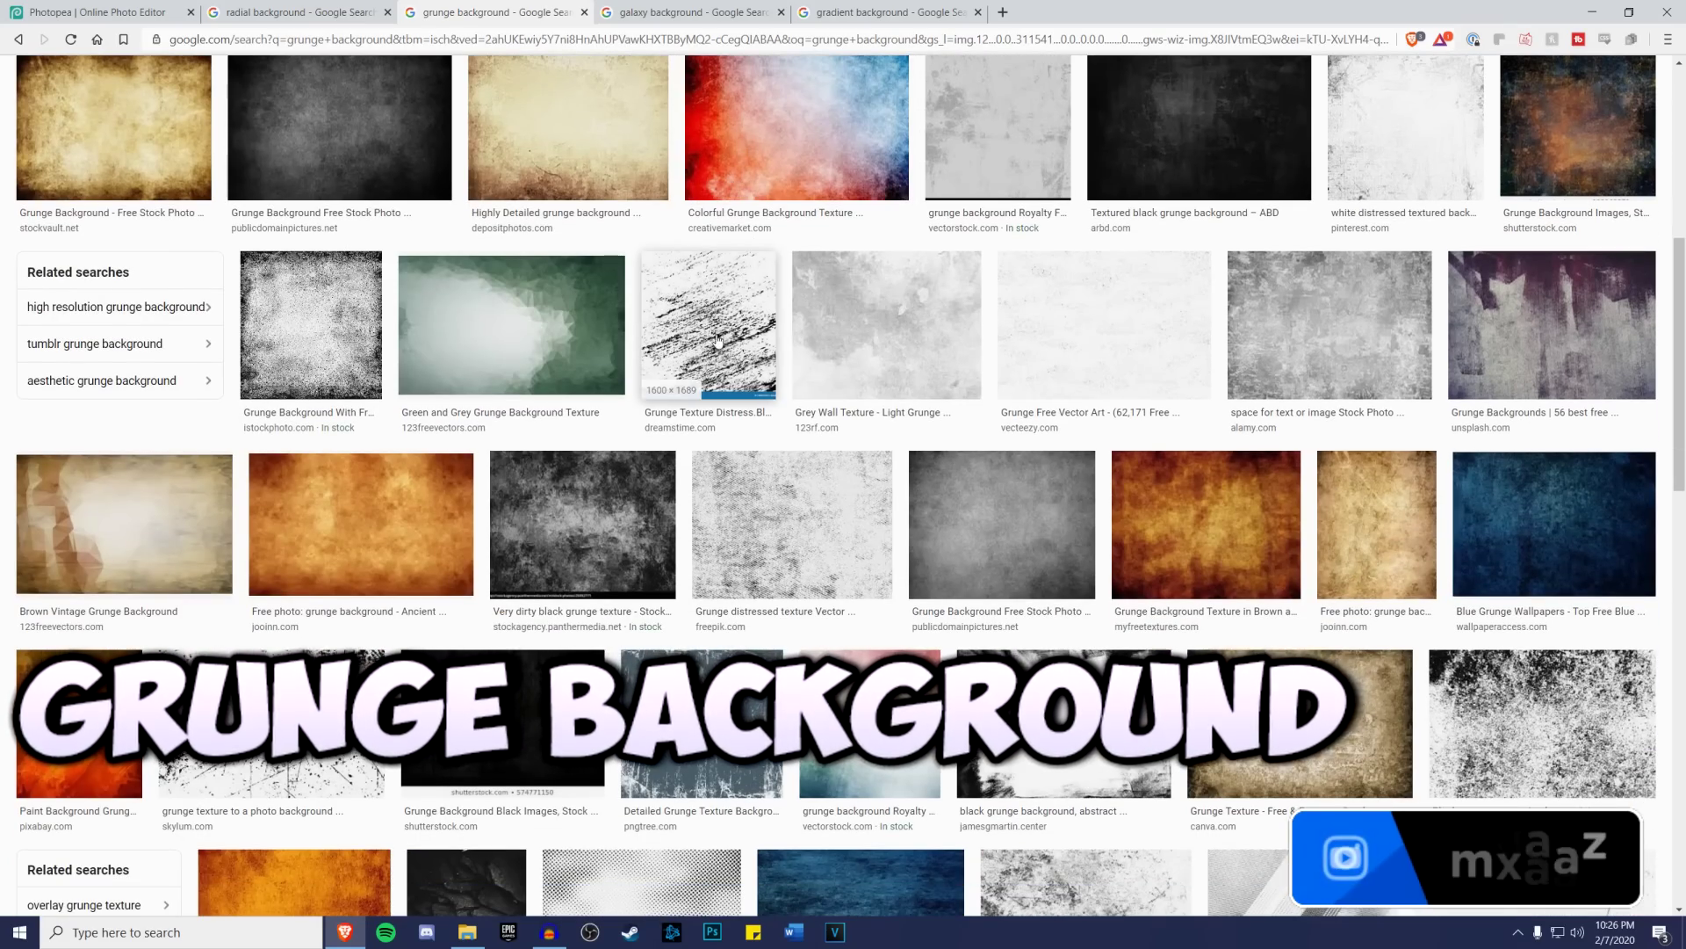
{"action": "scroll", "coordinate": [723, 343], "scroll_direction": "down", "scroll_amount": 5}
{"action": "scroll", "coordinate": [723, 342], "scroll_direction": "down", "scroll_amount": 5}
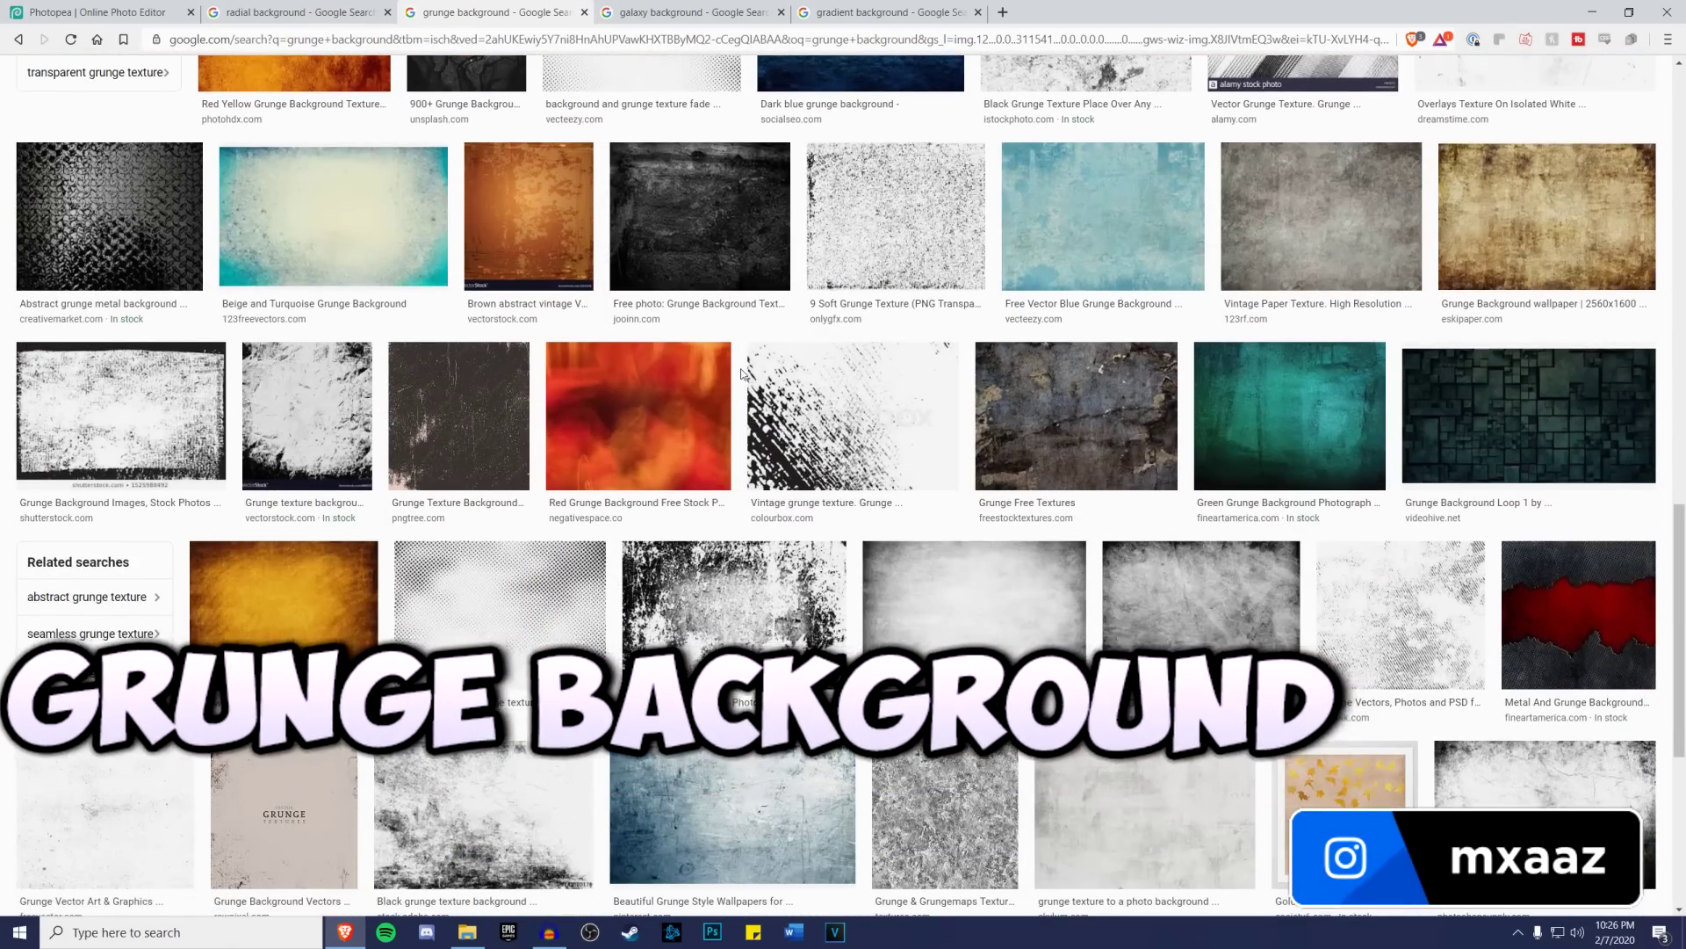
{"action": "scroll", "coordinate": [739, 354], "scroll_direction": "up", "scroll_amount": 12}
{"action": "scroll", "coordinate": [739, 354], "scroll_direction": "up", "scroll_amount": 4}
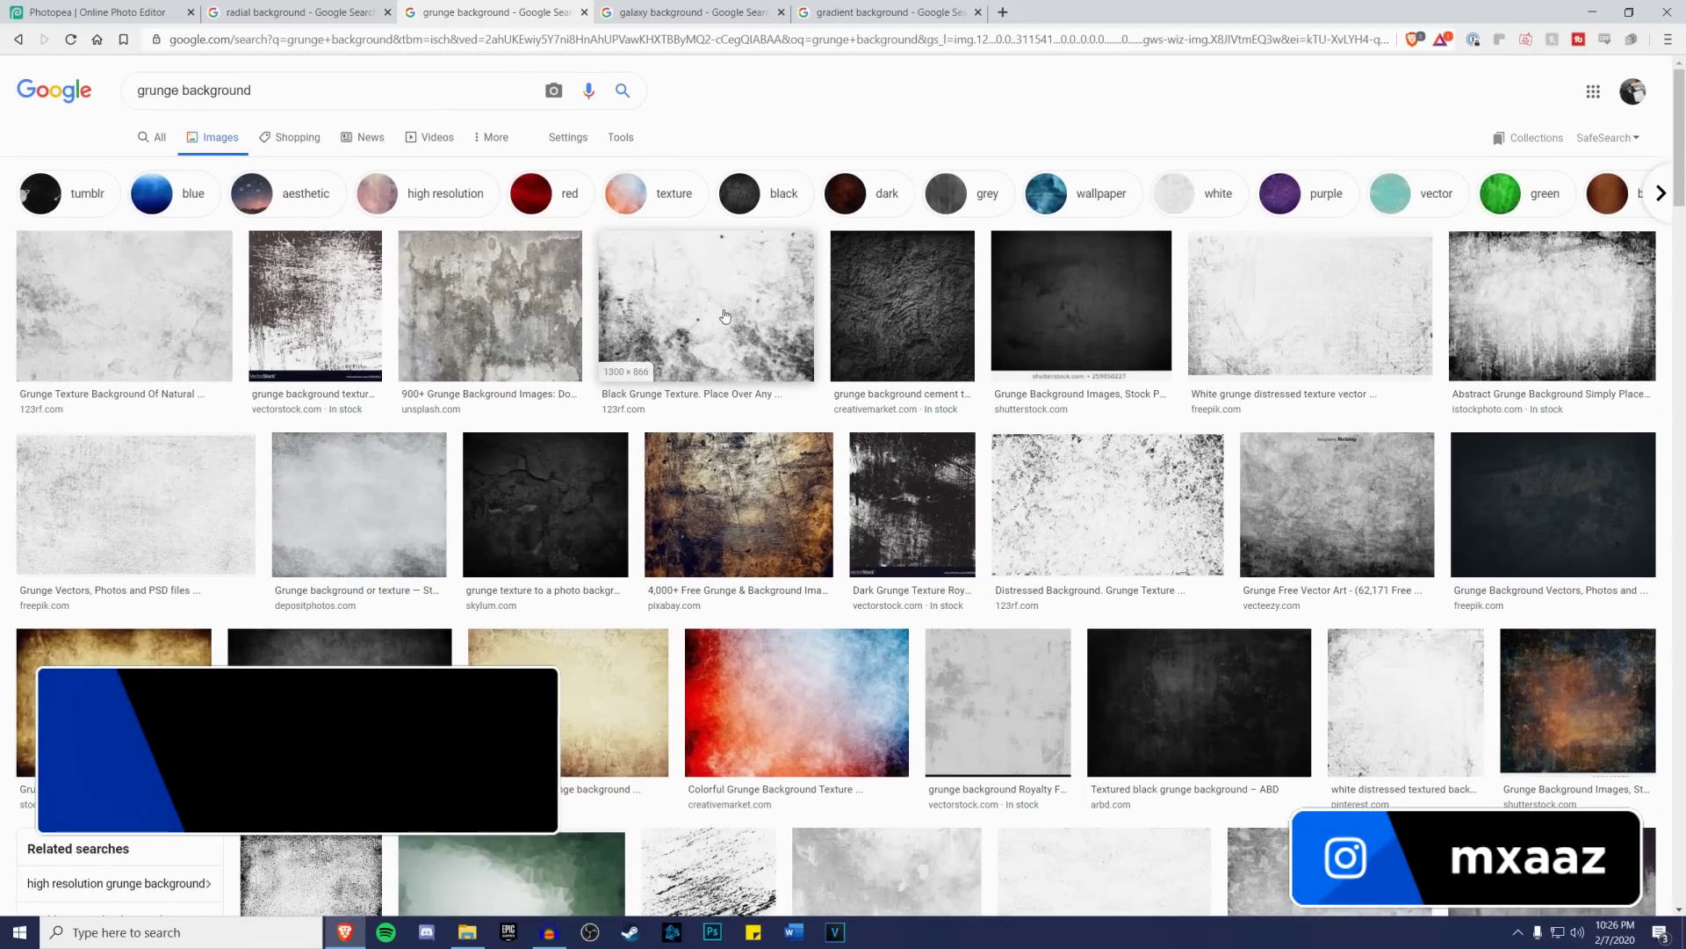
Step: Filter the grunge background results to green and look through them
{"action": "left_click_drag", "start_coordinate": [1069, 190], "coordinate": [307, 205]}
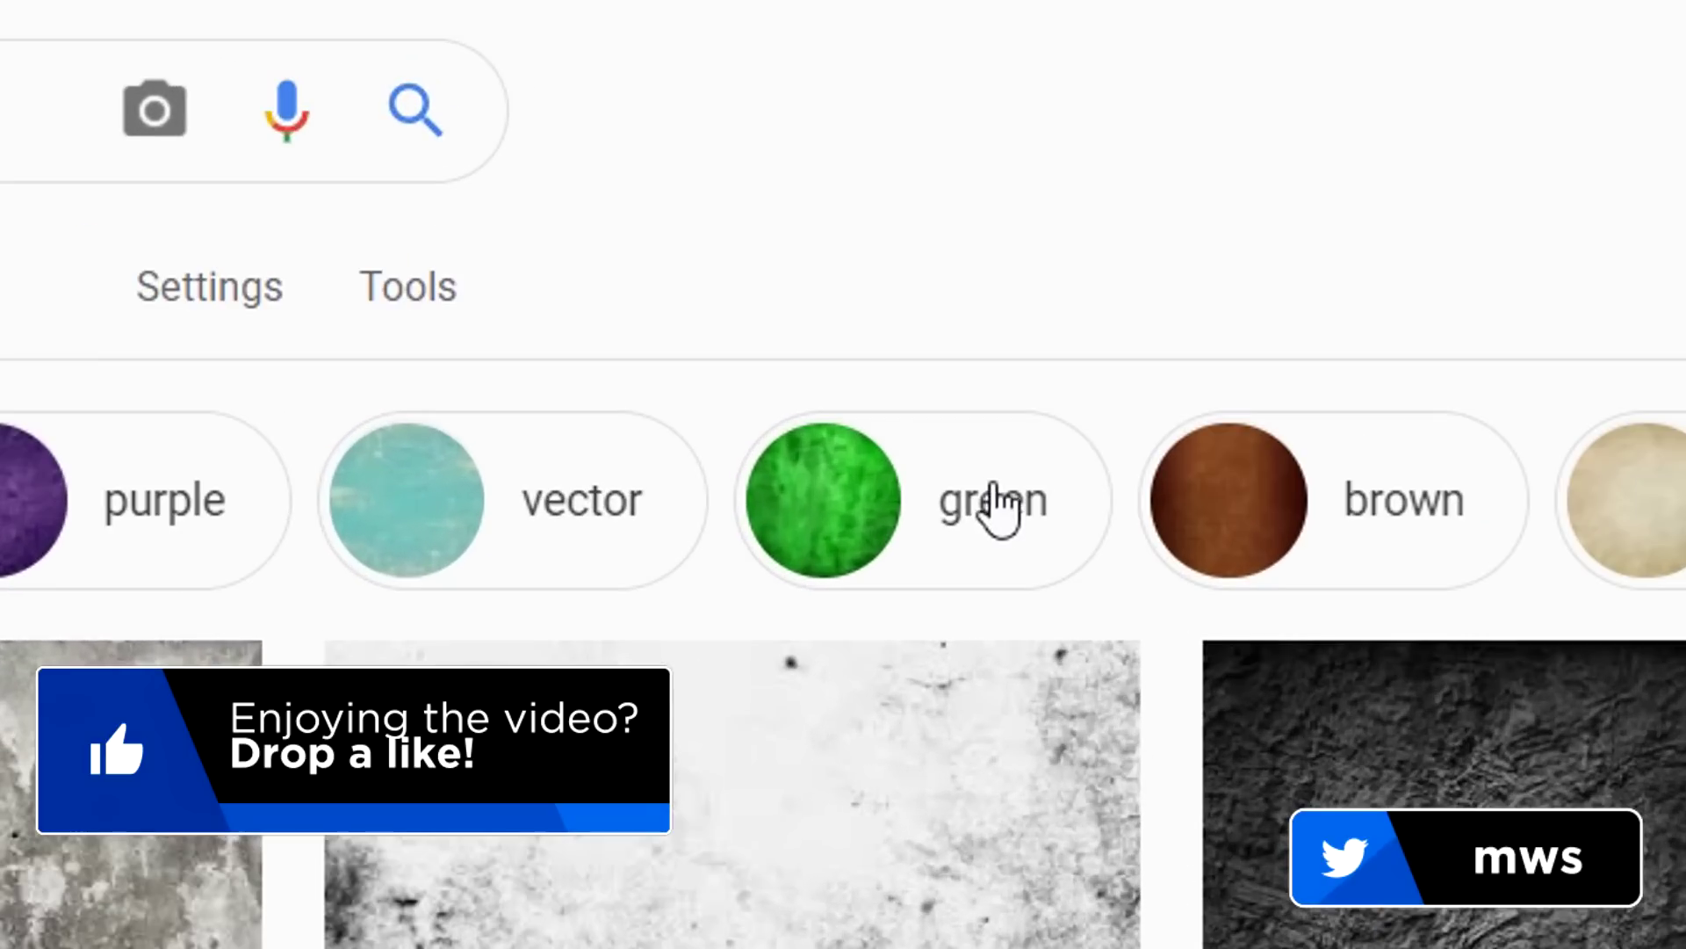
{"action": "left_click", "coordinate": [796, 215]}
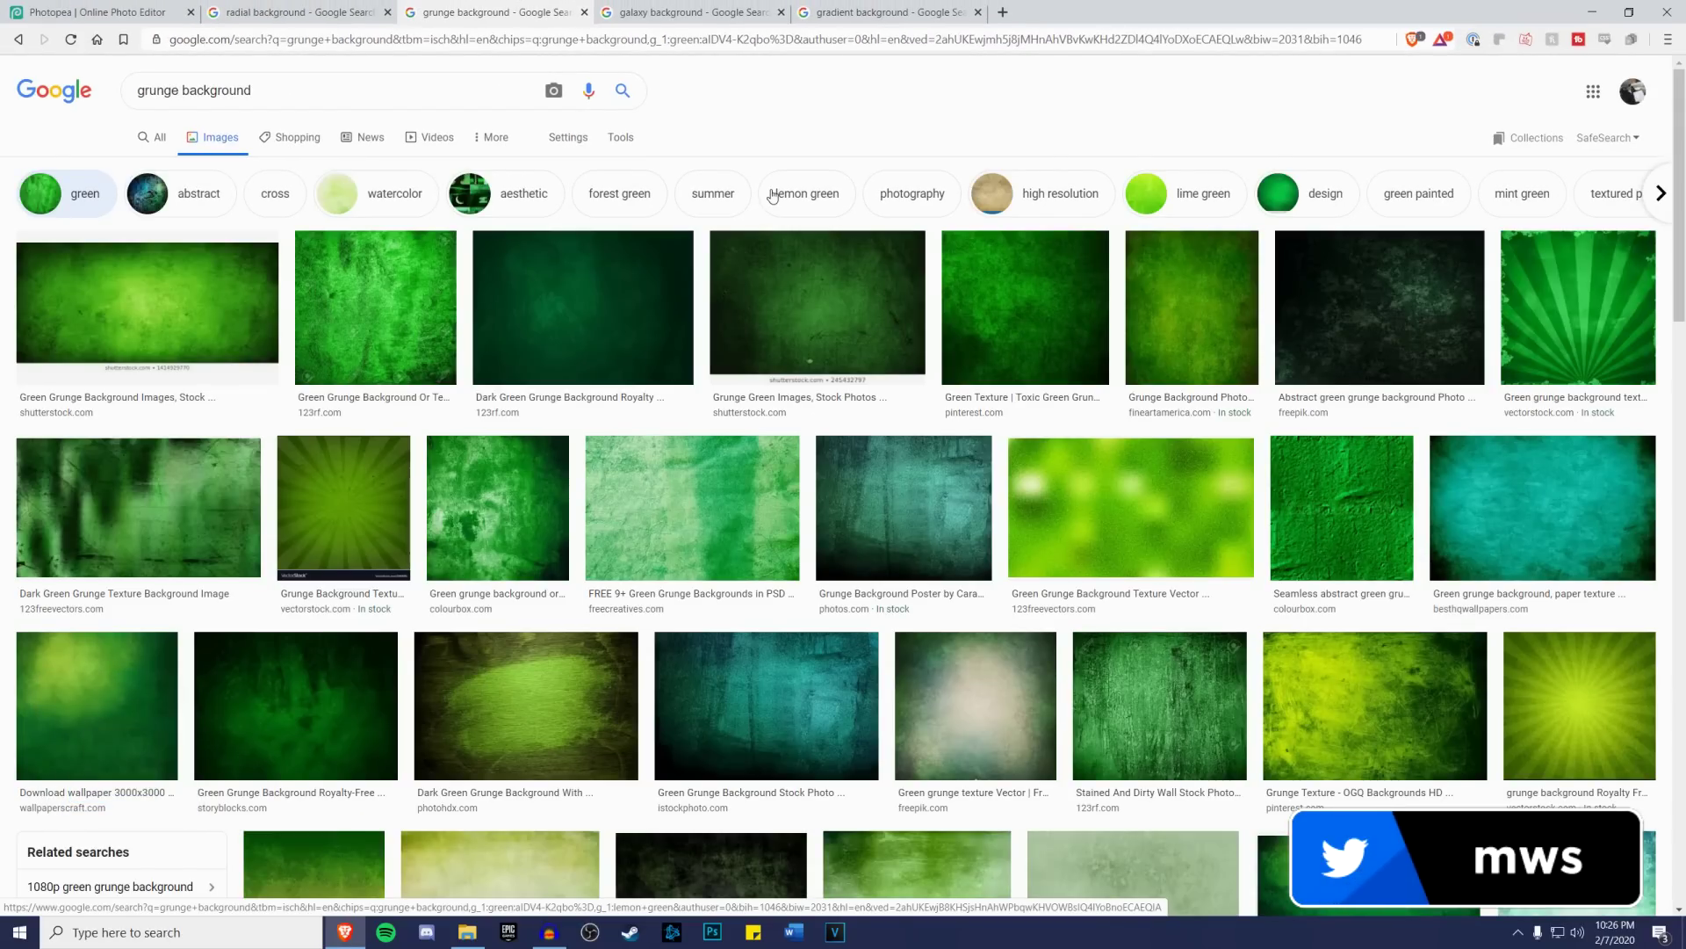
{"action": "scroll", "coordinate": [790, 240], "scroll_direction": "down", "scroll_amount": 6}
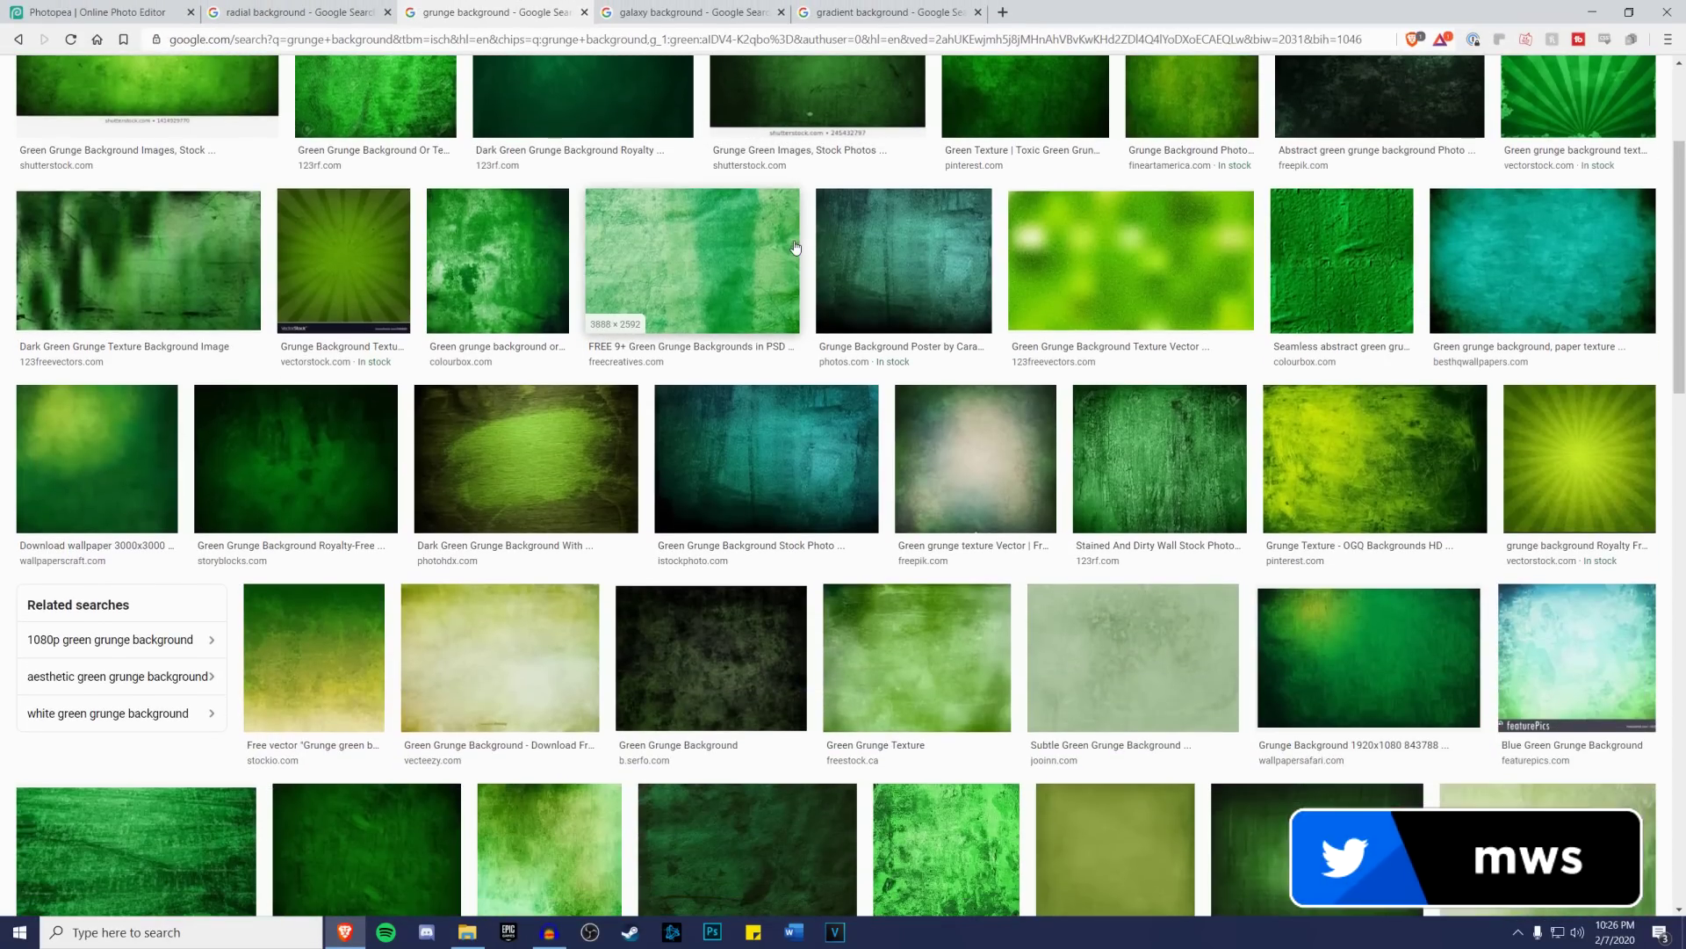
{"action": "scroll", "coordinate": [756, 253], "scroll_direction": "up", "scroll_amount": 5}
Step: View the galaxy background results and preview the purple-to-red Unsplash image among the gradient background results
{"action": "left_click", "coordinate": [681, 11]}
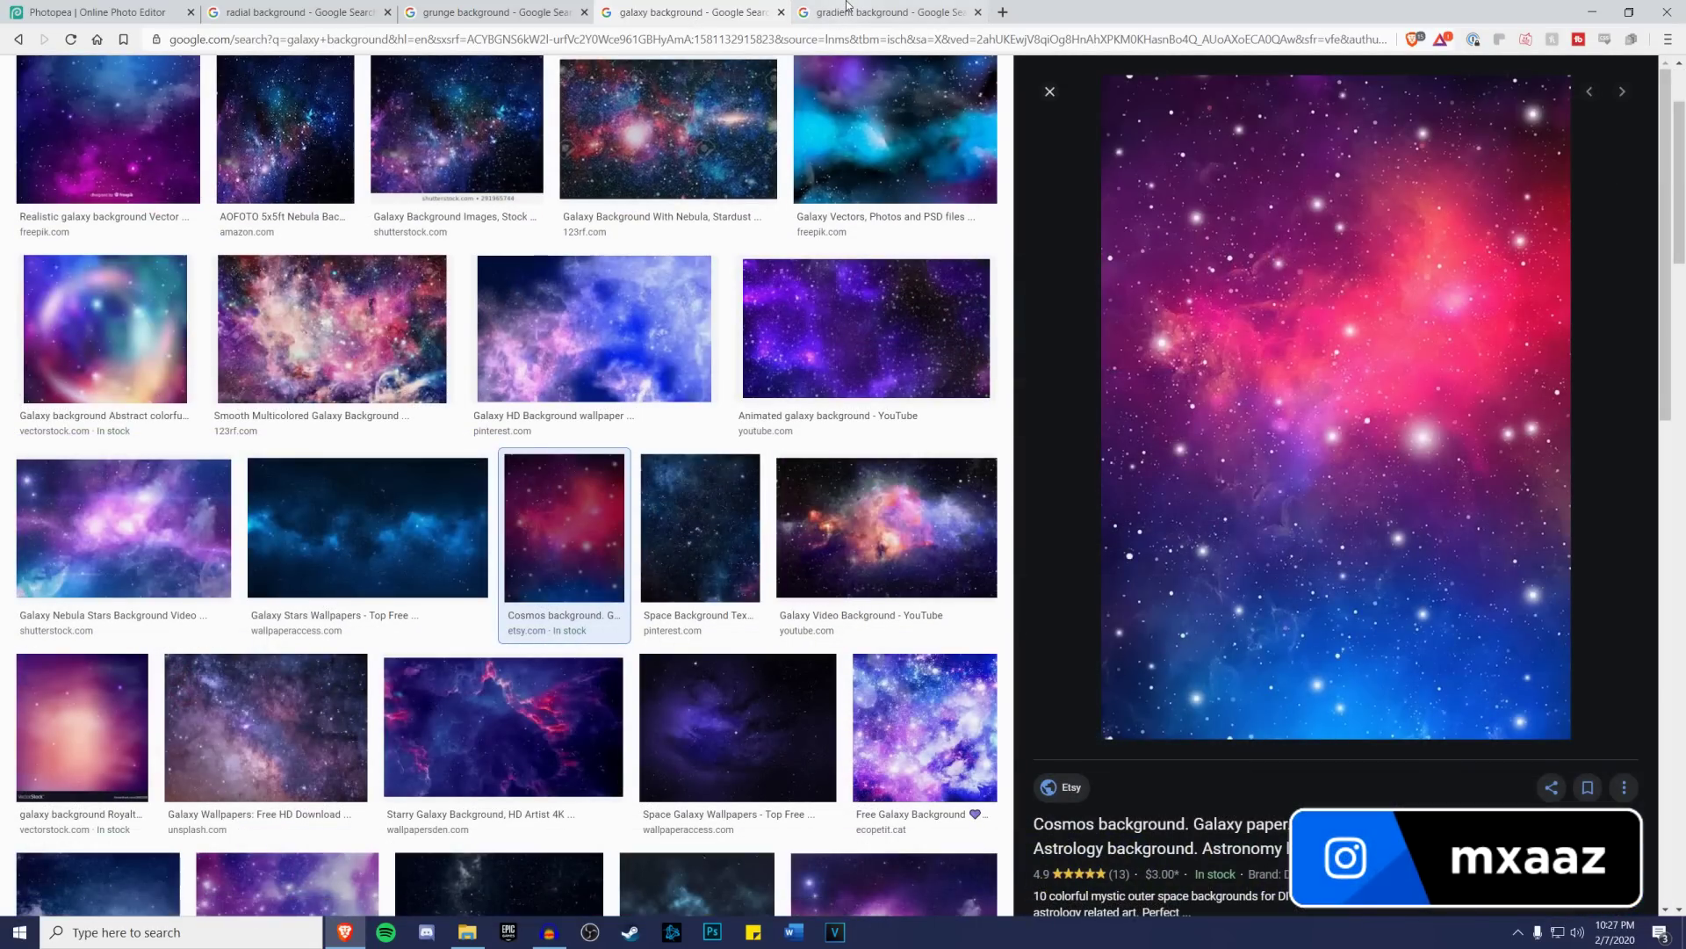
{"action": "left_click", "coordinate": [848, 11]}
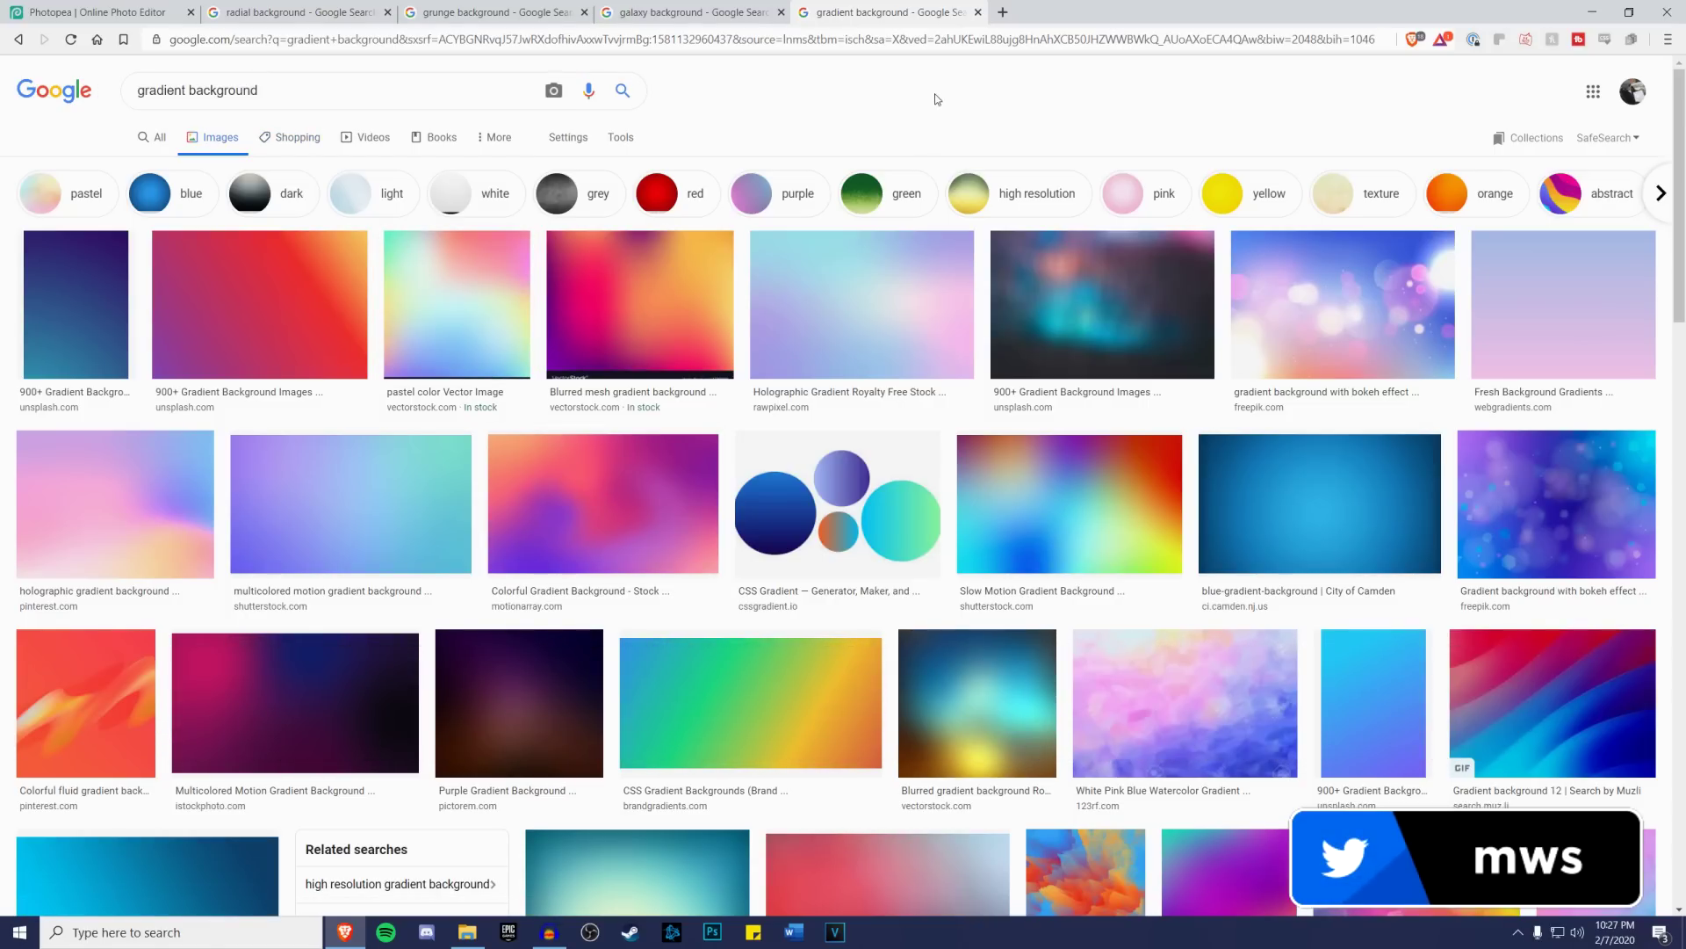
{"action": "left_click", "coordinate": [325, 301]}
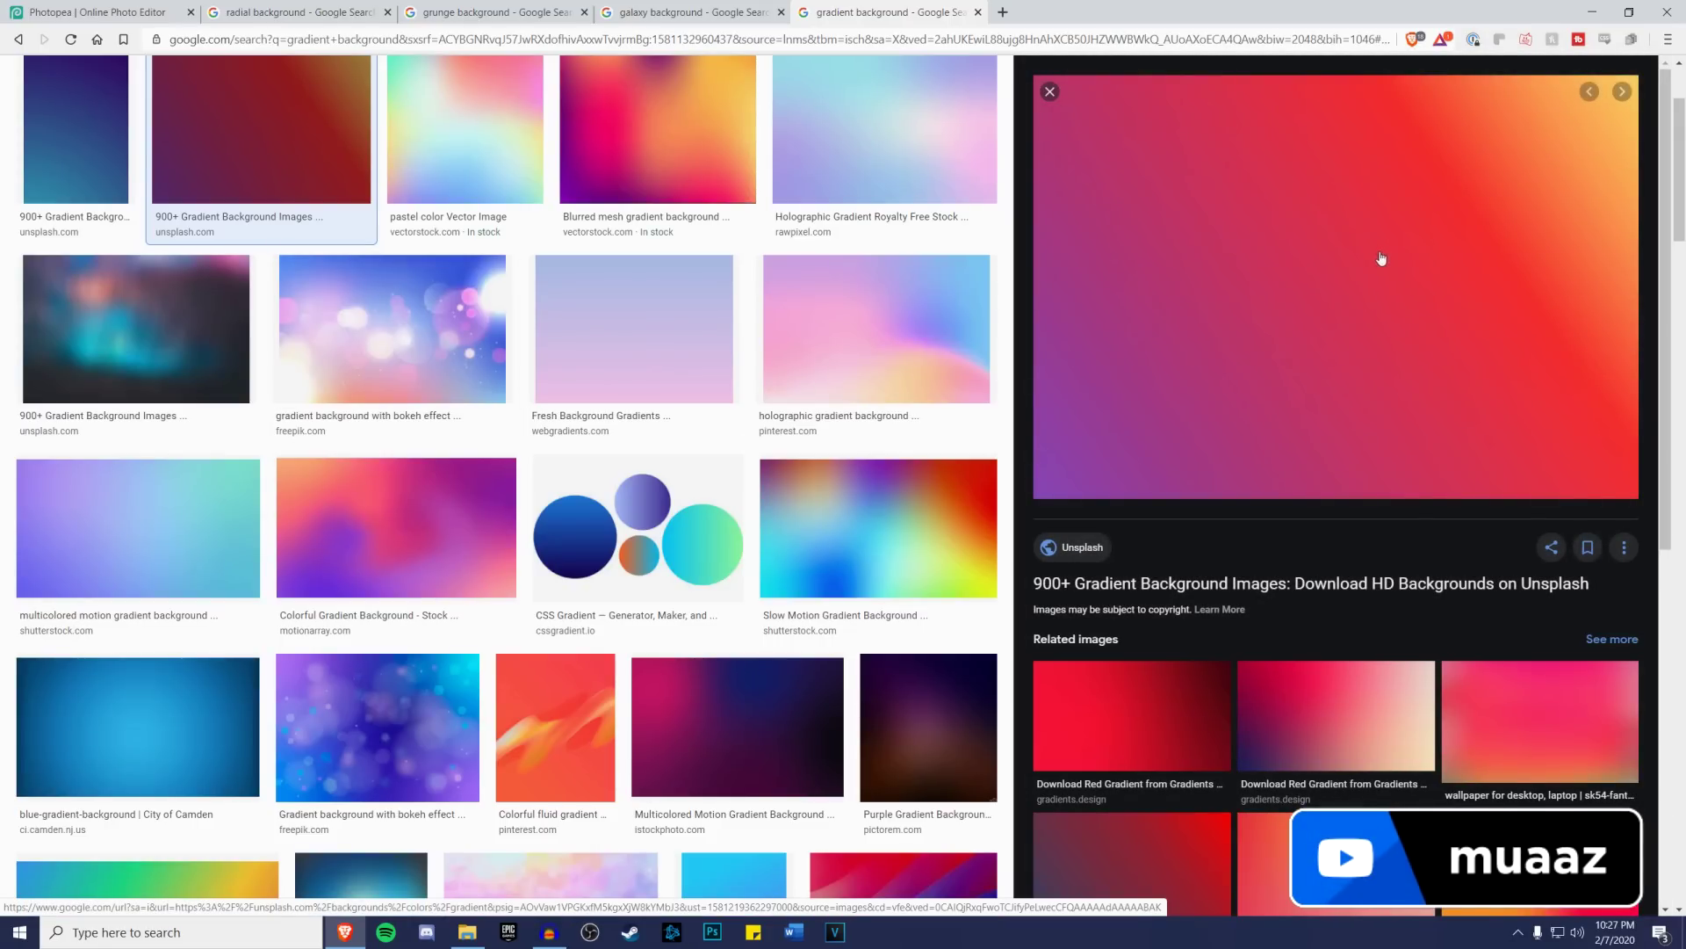
{"action": "scroll", "coordinate": [747, 345], "scroll_direction": "down", "scroll_amount": 8}
{"action": "scroll", "coordinate": [746, 345], "scroll_direction": "up", "scroll_amount": 7}
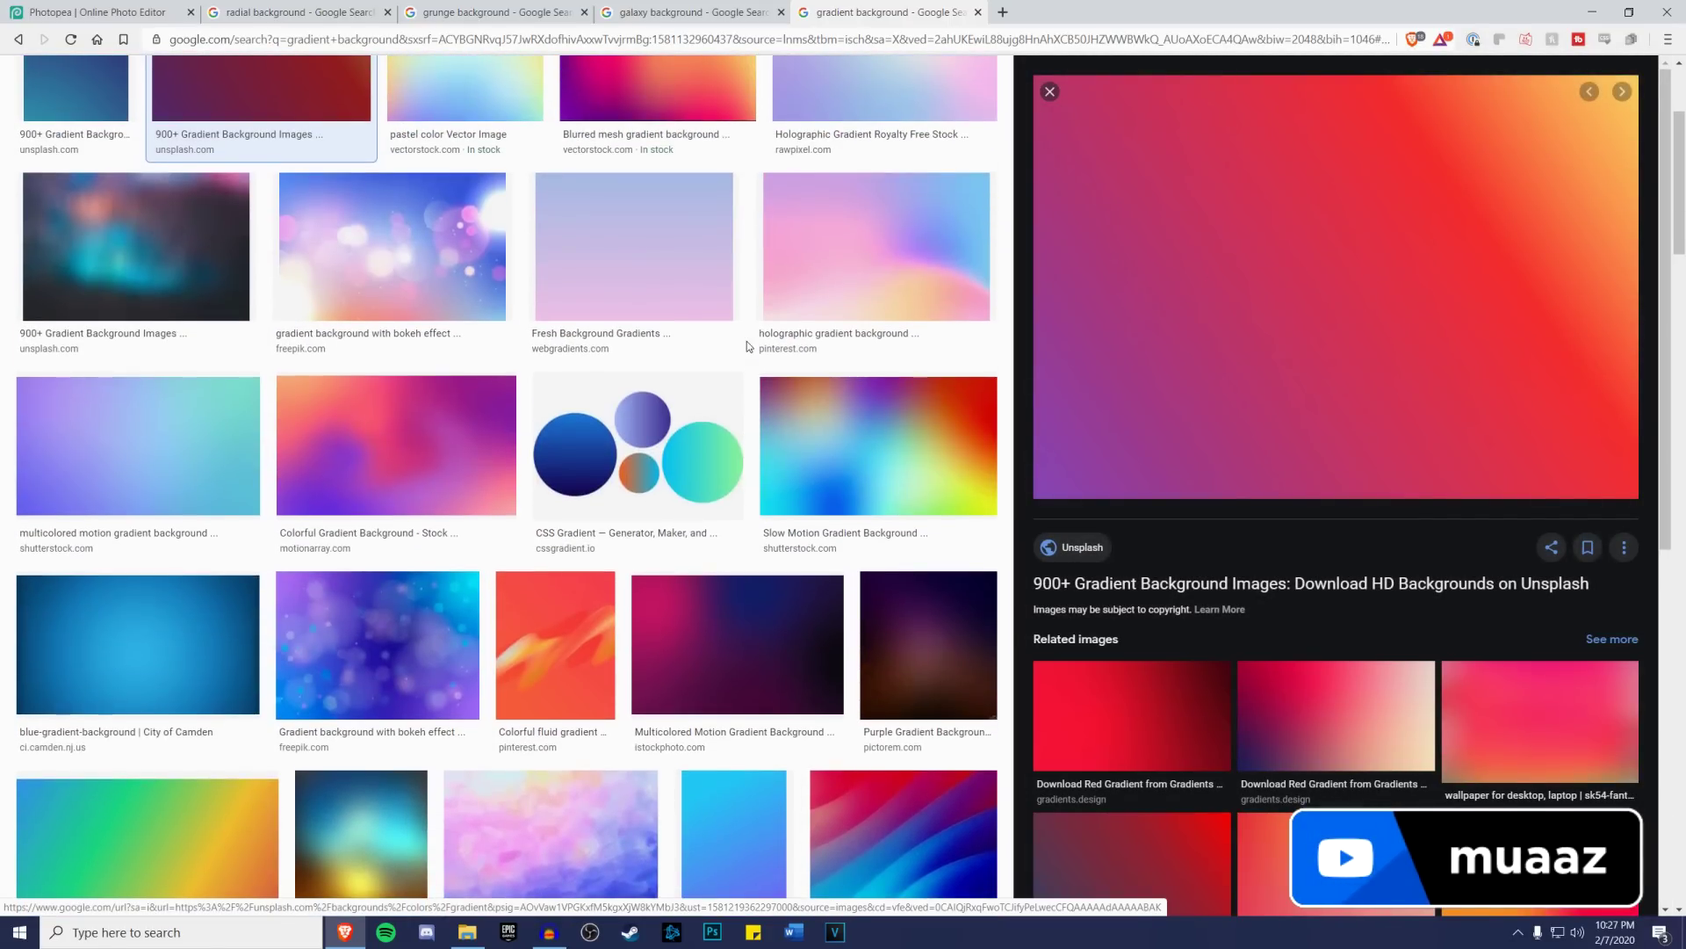
{"action": "scroll", "coordinate": [746, 345], "scroll_direction": "up", "scroll_amount": 3}
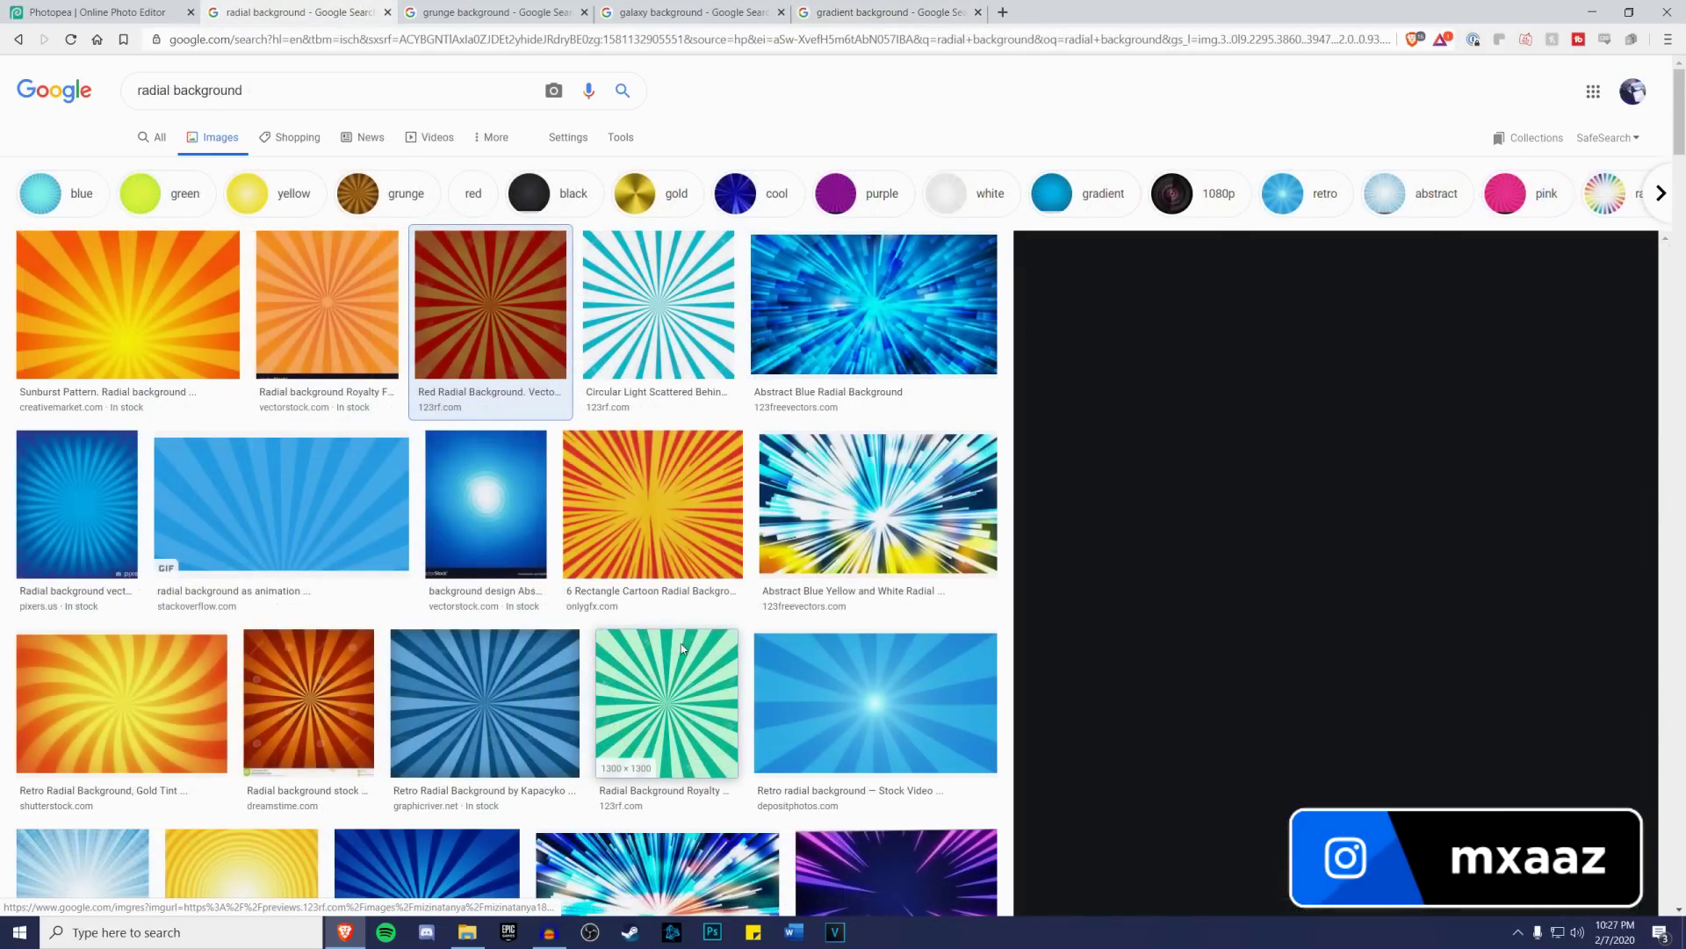
Step: Save the green radial background image from the radial background results to the Desktop as a JPEG named 115254190-green-radial-background
{"action": "scroll", "coordinate": [703, 484], "scroll_direction": "down", "scroll_amount": 2}
{"action": "left_click", "coordinate": [666, 527]}
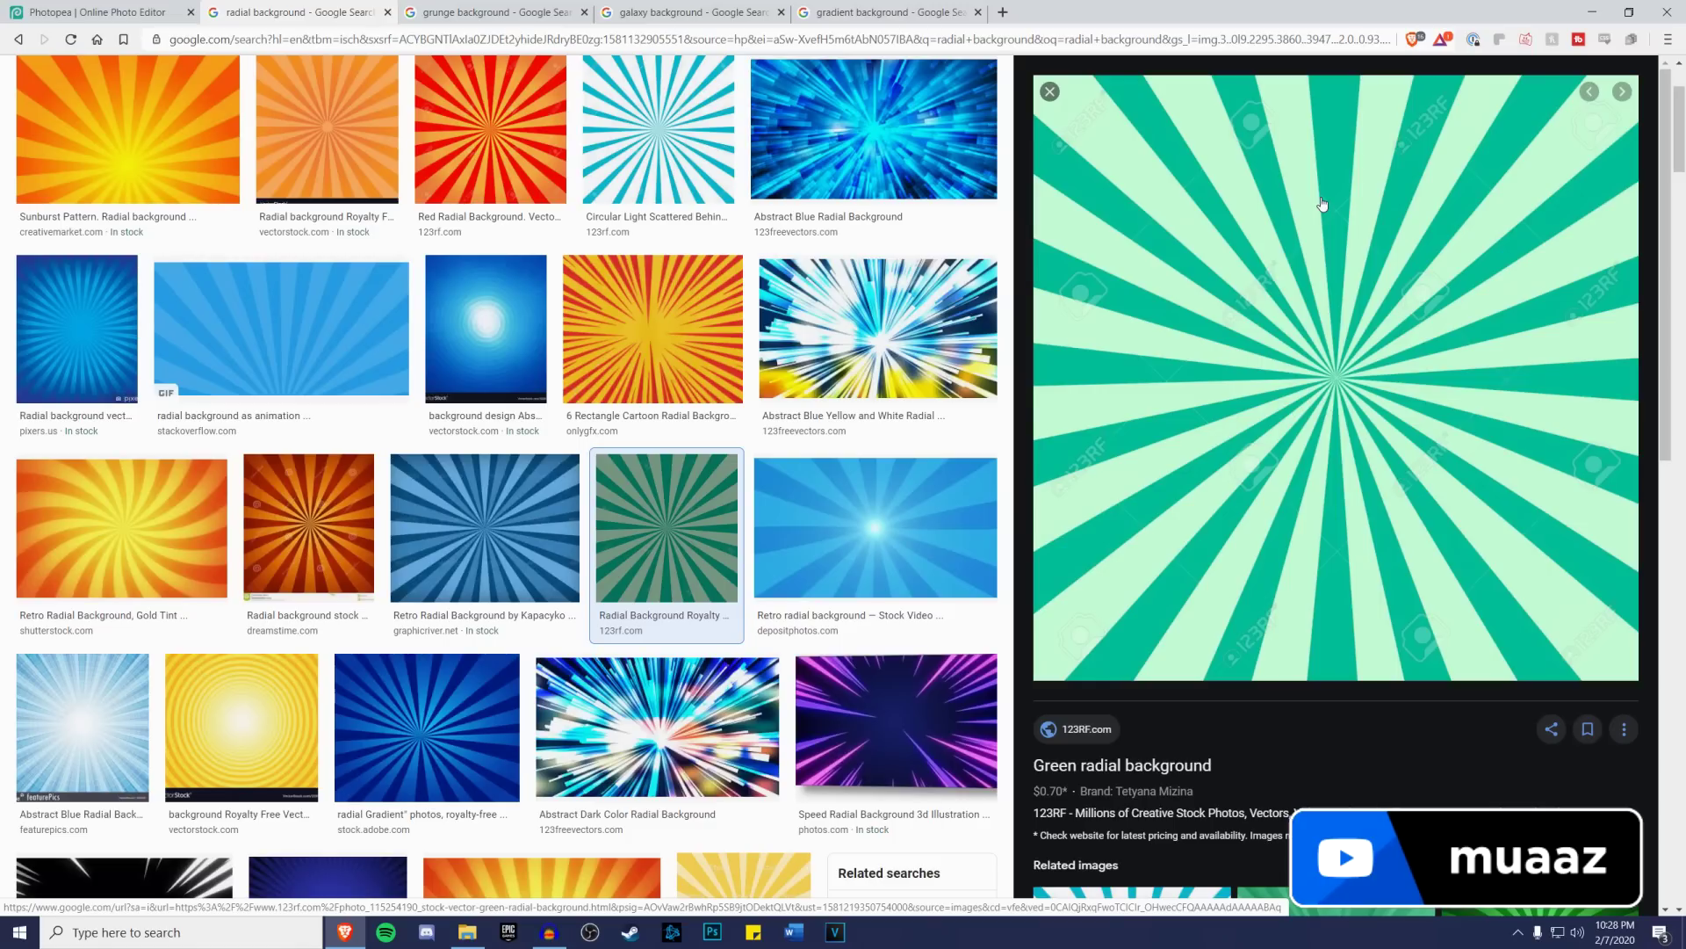
{"action": "right_click", "coordinate": [1293, 244]}
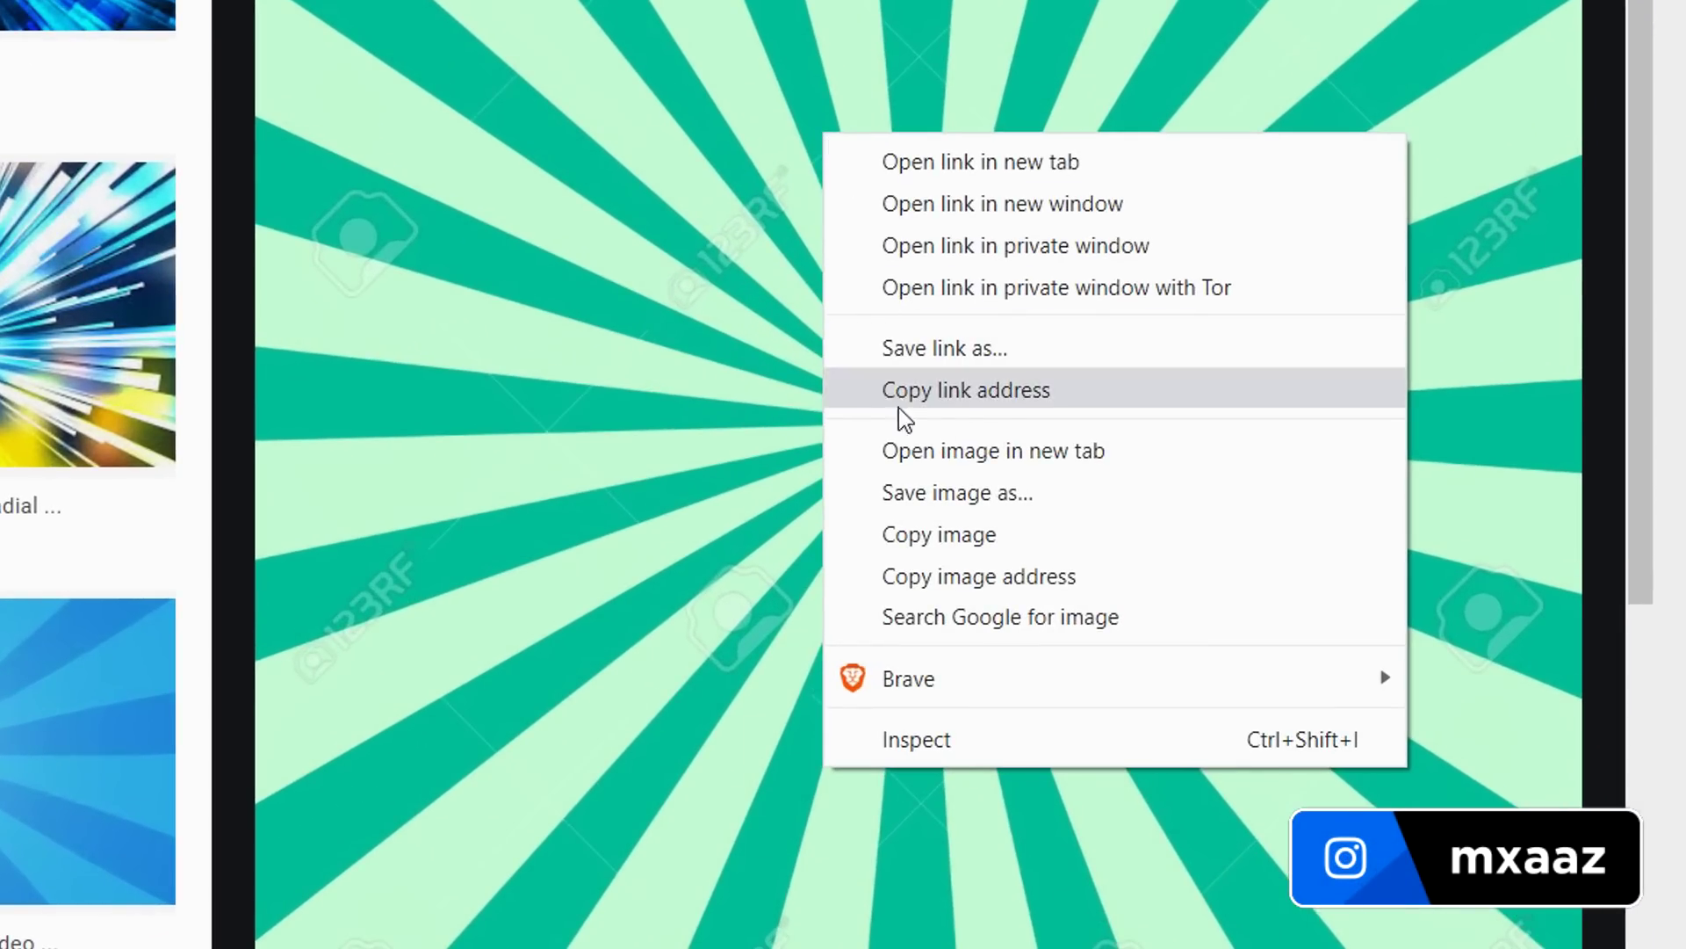
{"action": "left_click", "coordinate": [924, 502]}
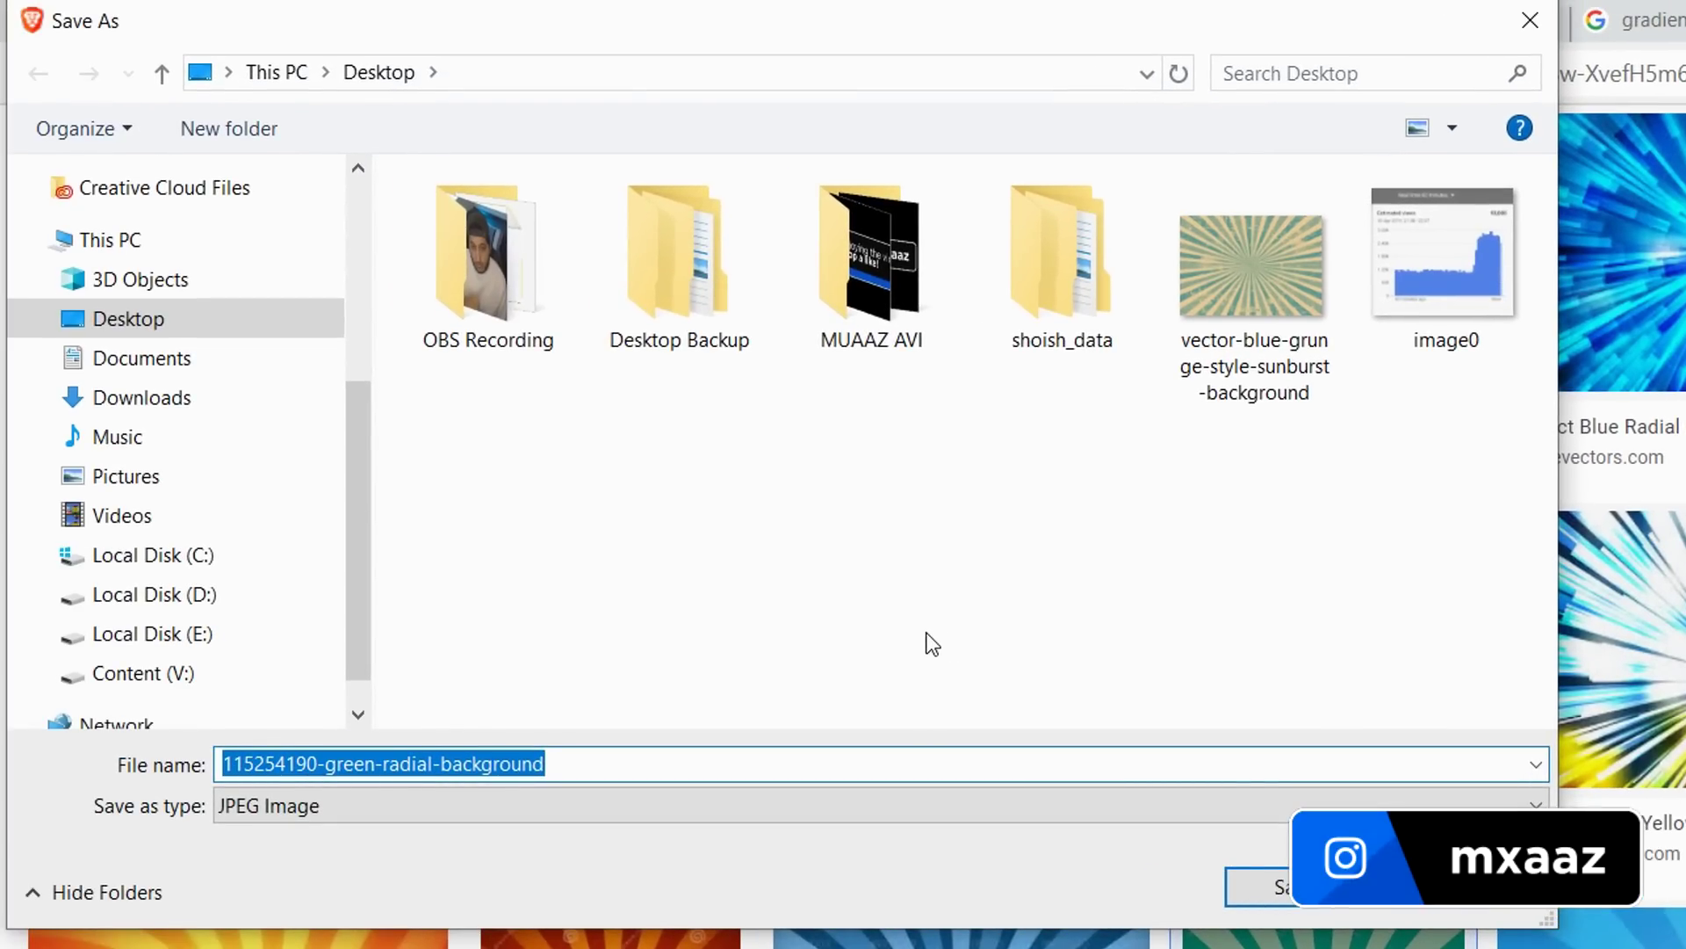
{"action": "left_click", "coordinate": [1277, 903]}
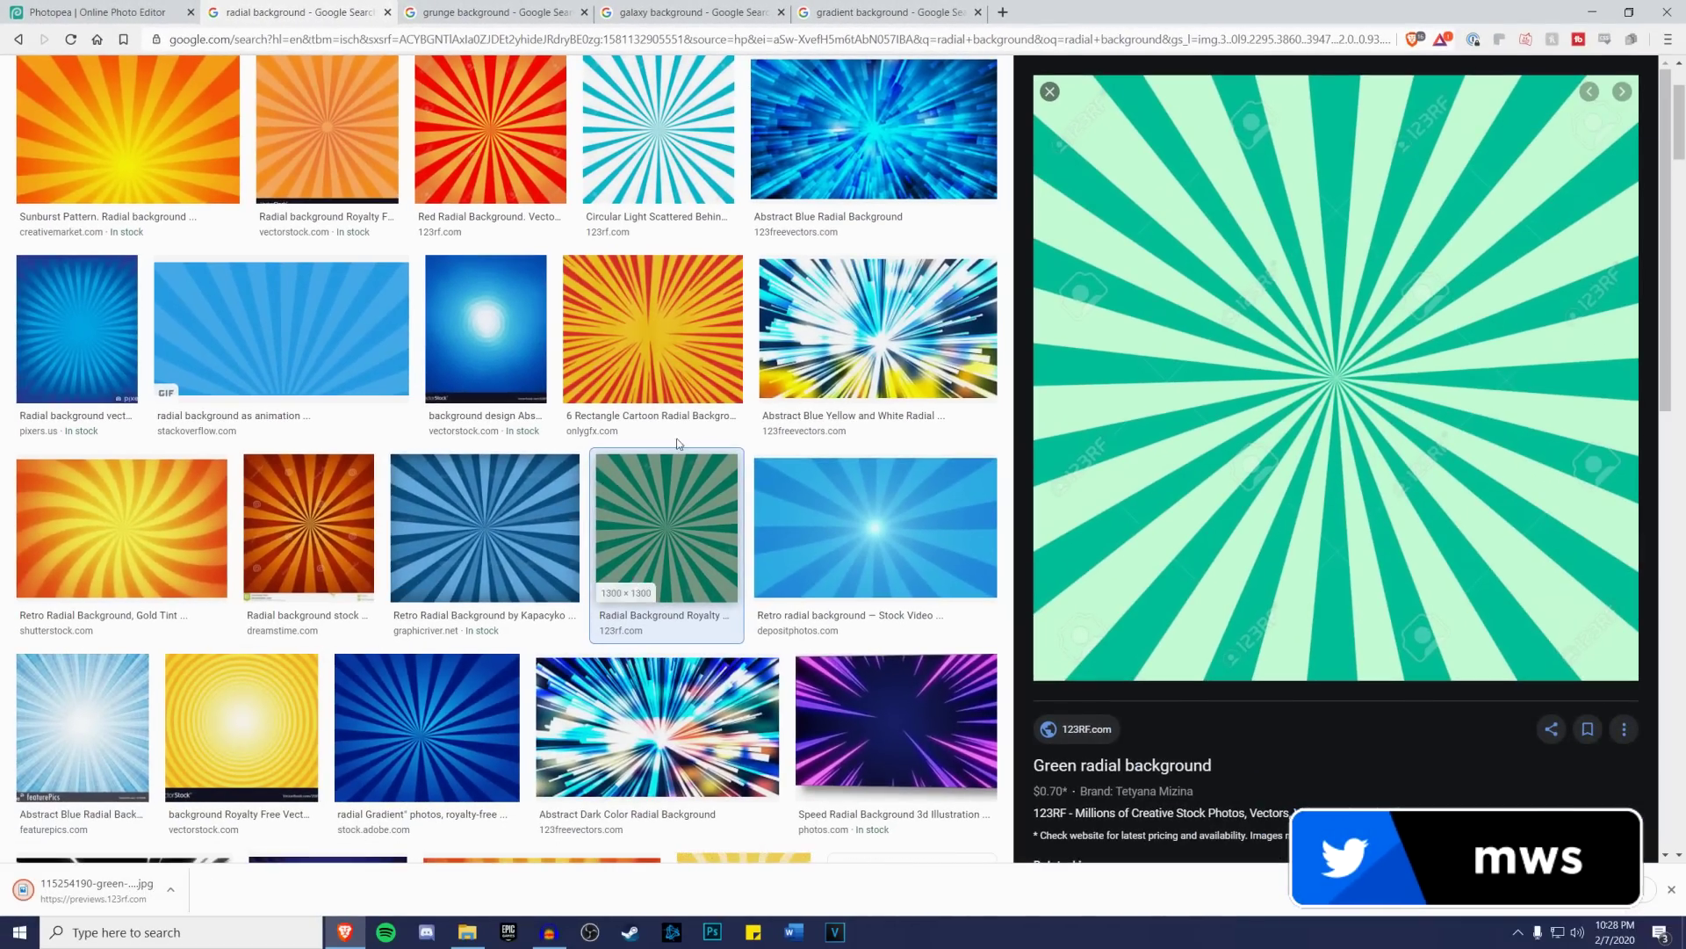
Step: Switch to Photopea and place 115254190-green-radial-background from the Desktop folder into the New Project document
{"action": "left_click", "coordinate": [130, 8]}
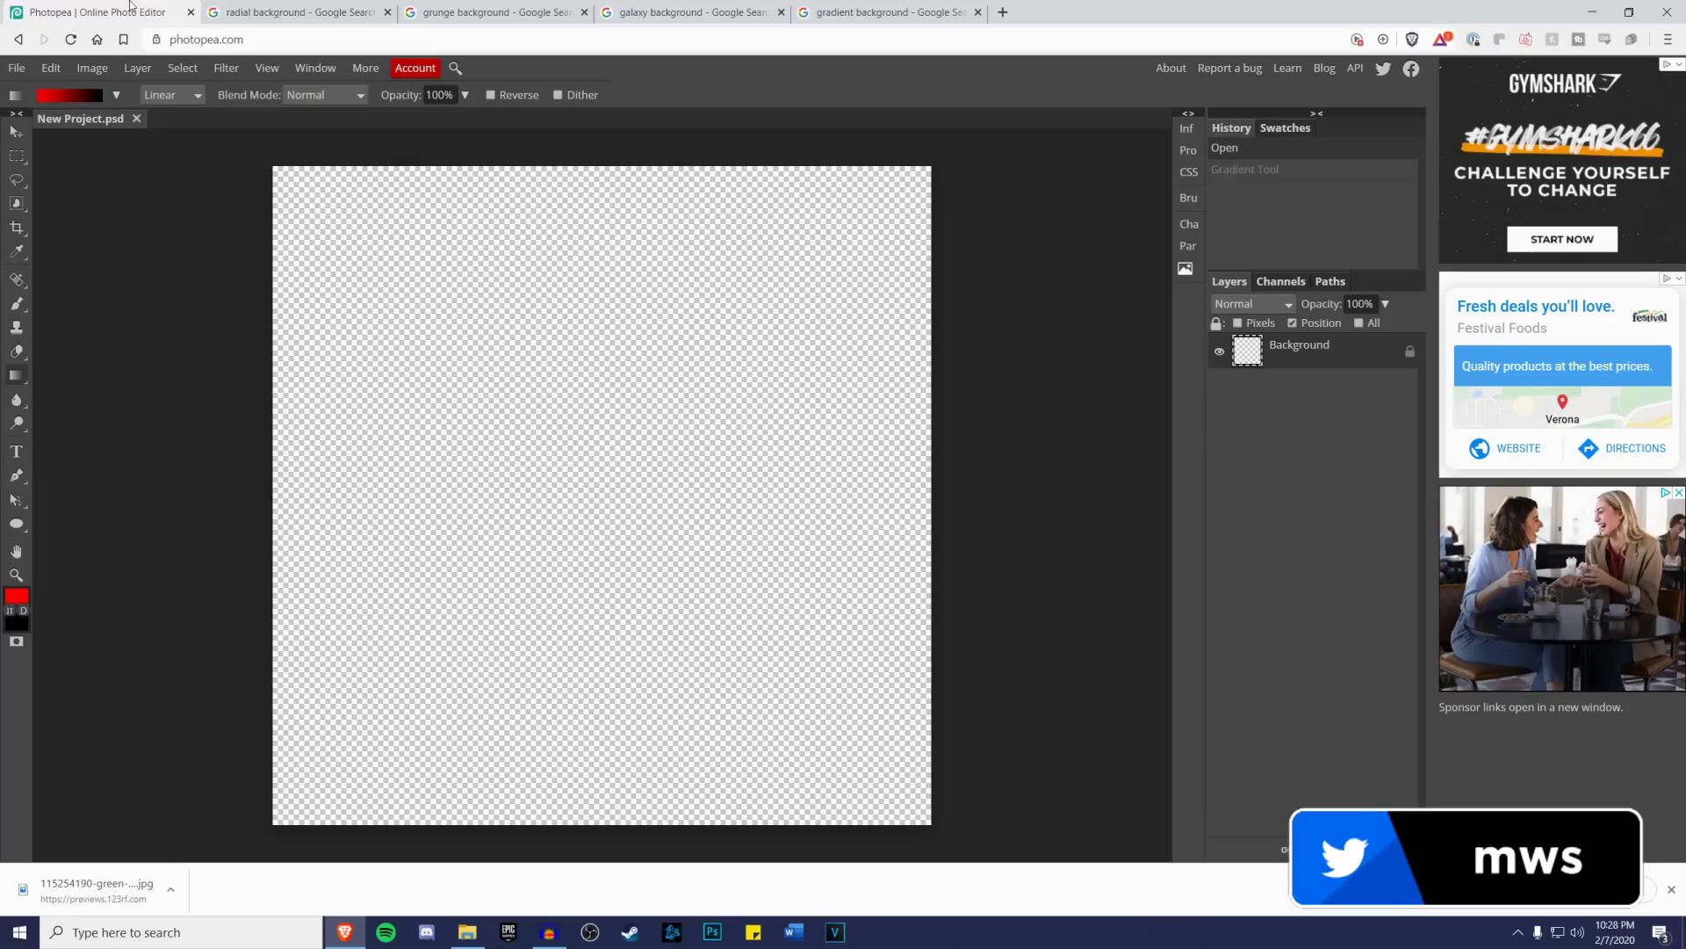
{"action": "left_click", "coordinate": [467, 931]}
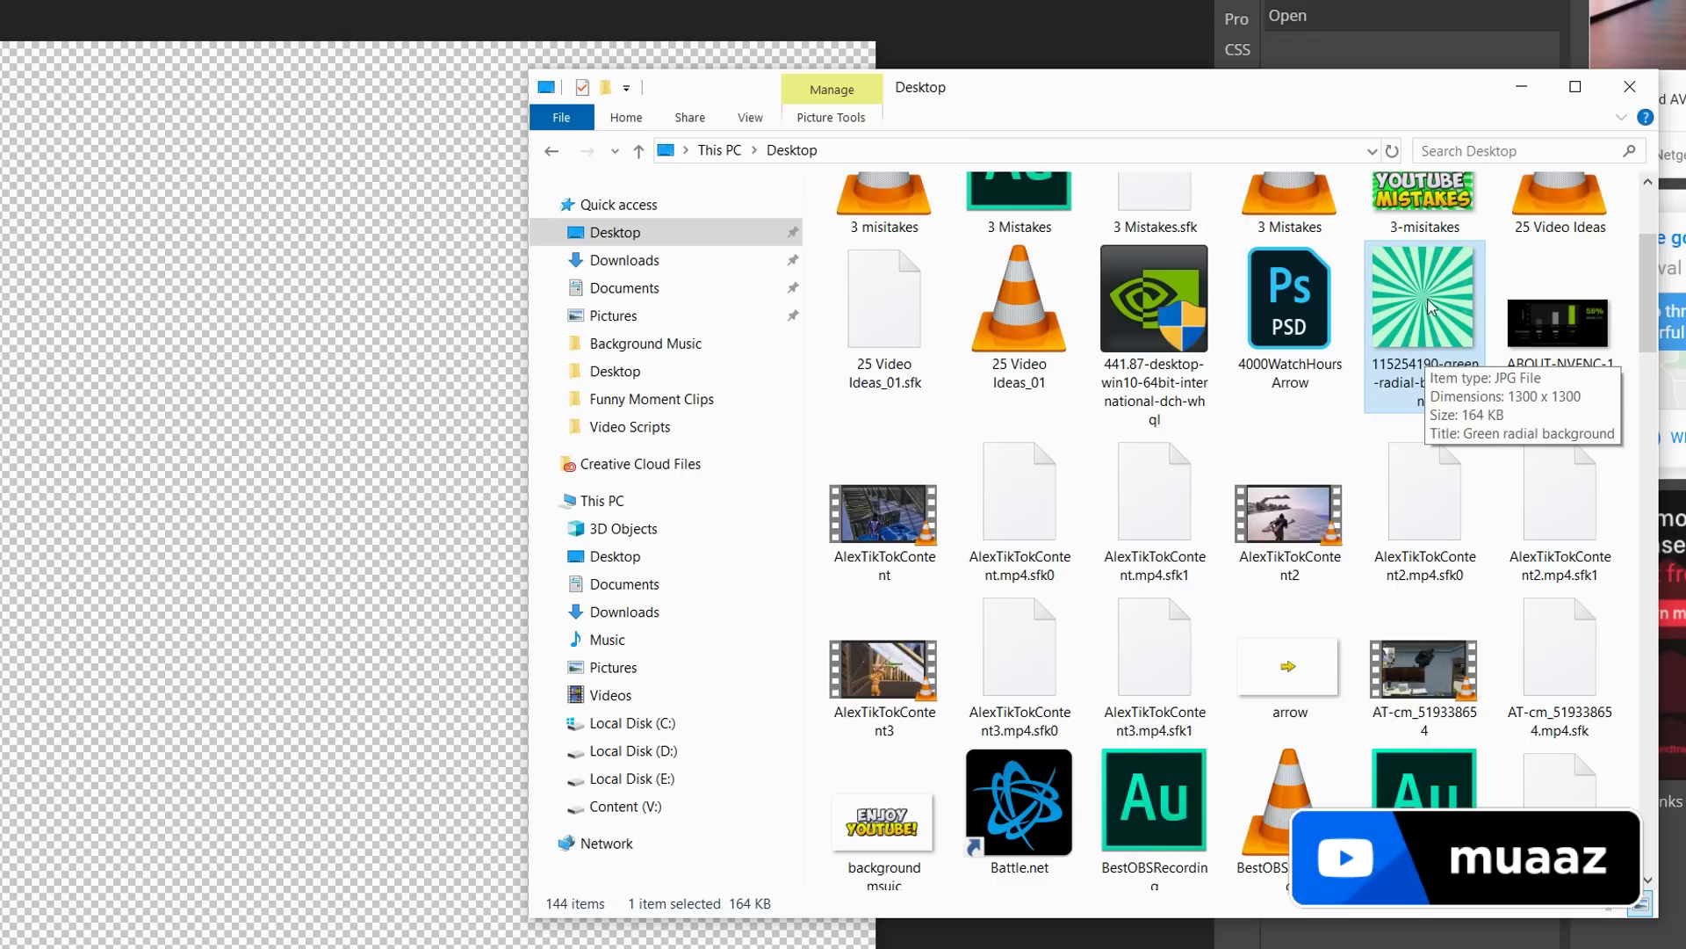
{"action": "left_click_drag", "start_coordinate": [1353, 101], "coordinate": [1476, 65]}
{"action": "left_click_drag", "start_coordinate": [1568, 326], "coordinate": [399, 415]}
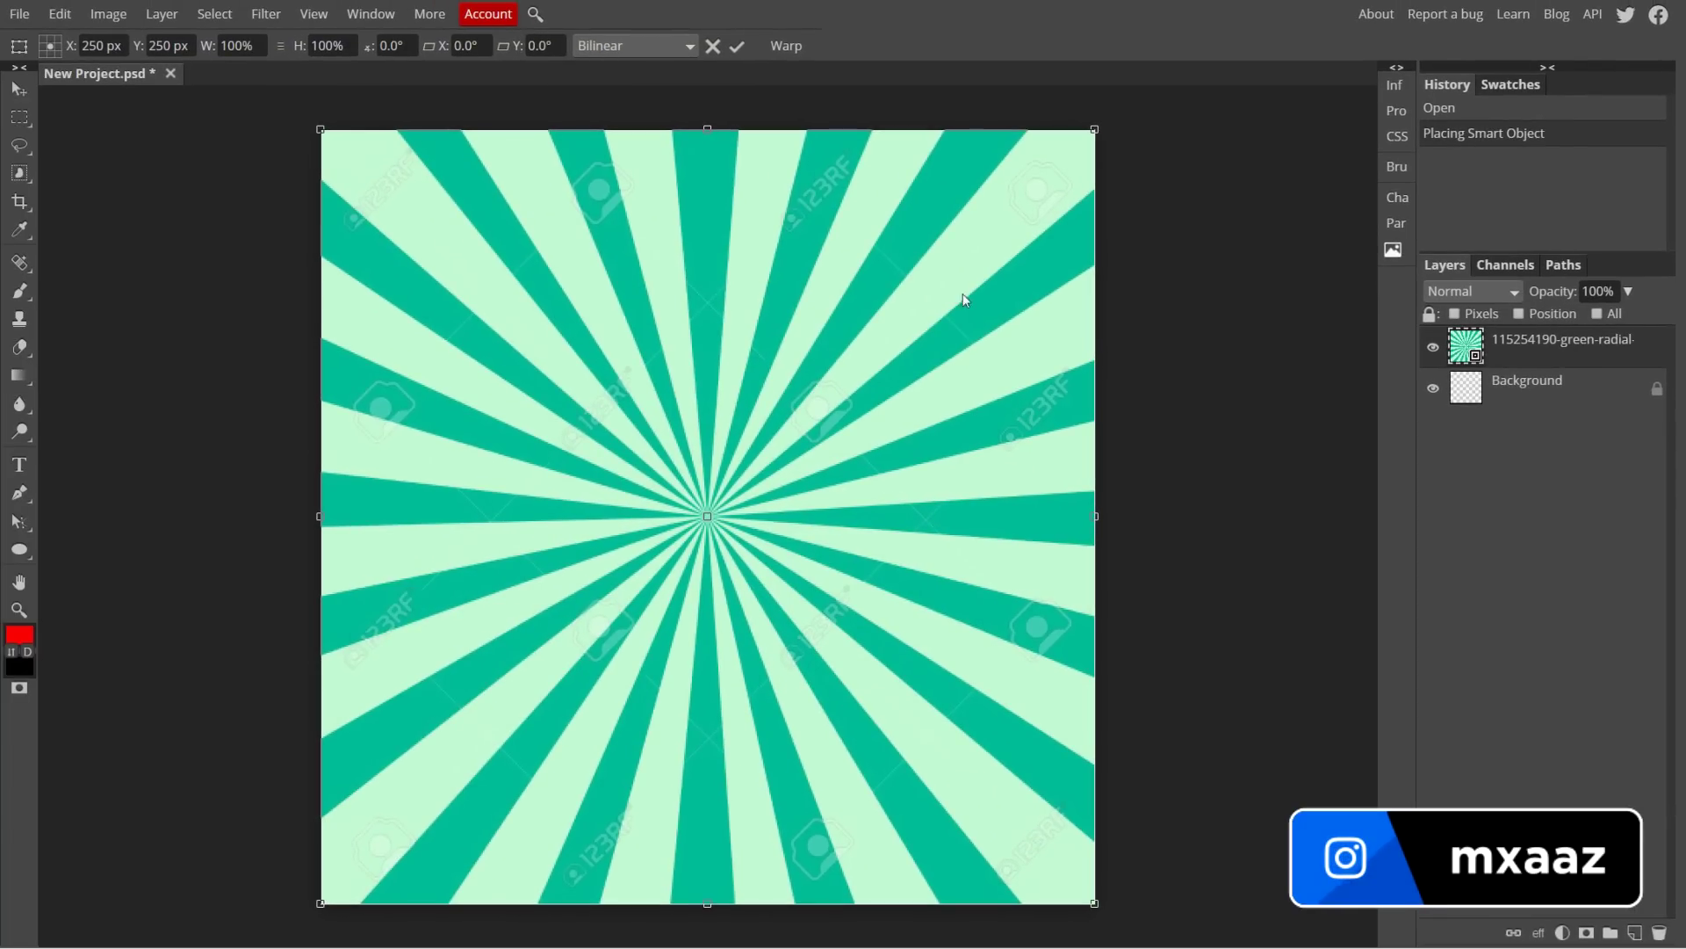
Step: Scale the placed radial image slightly beyond the canvas edges and apply the transform
{"action": "left_click_drag", "start_coordinate": [1092, 129], "coordinate": [893, 397]}
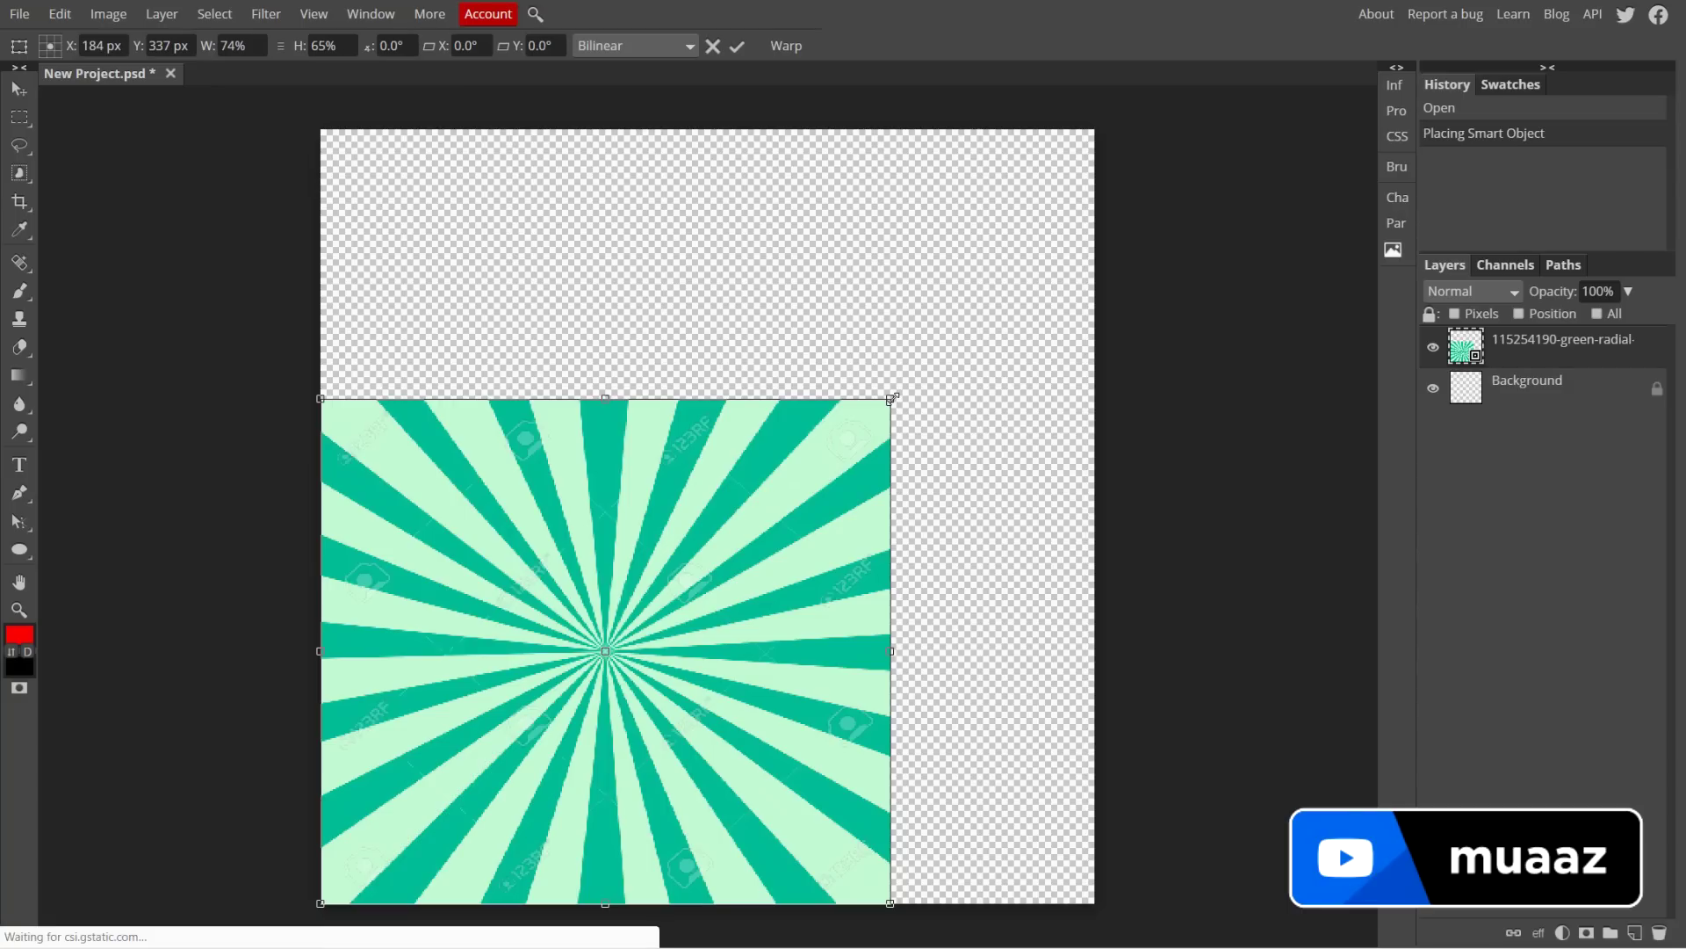
{"action": "left_click_drag", "start_coordinate": [892, 396], "coordinate": [1098, 130]}
{"action": "left_click_drag", "start_coordinate": [320, 903], "coordinate": [303, 919]}
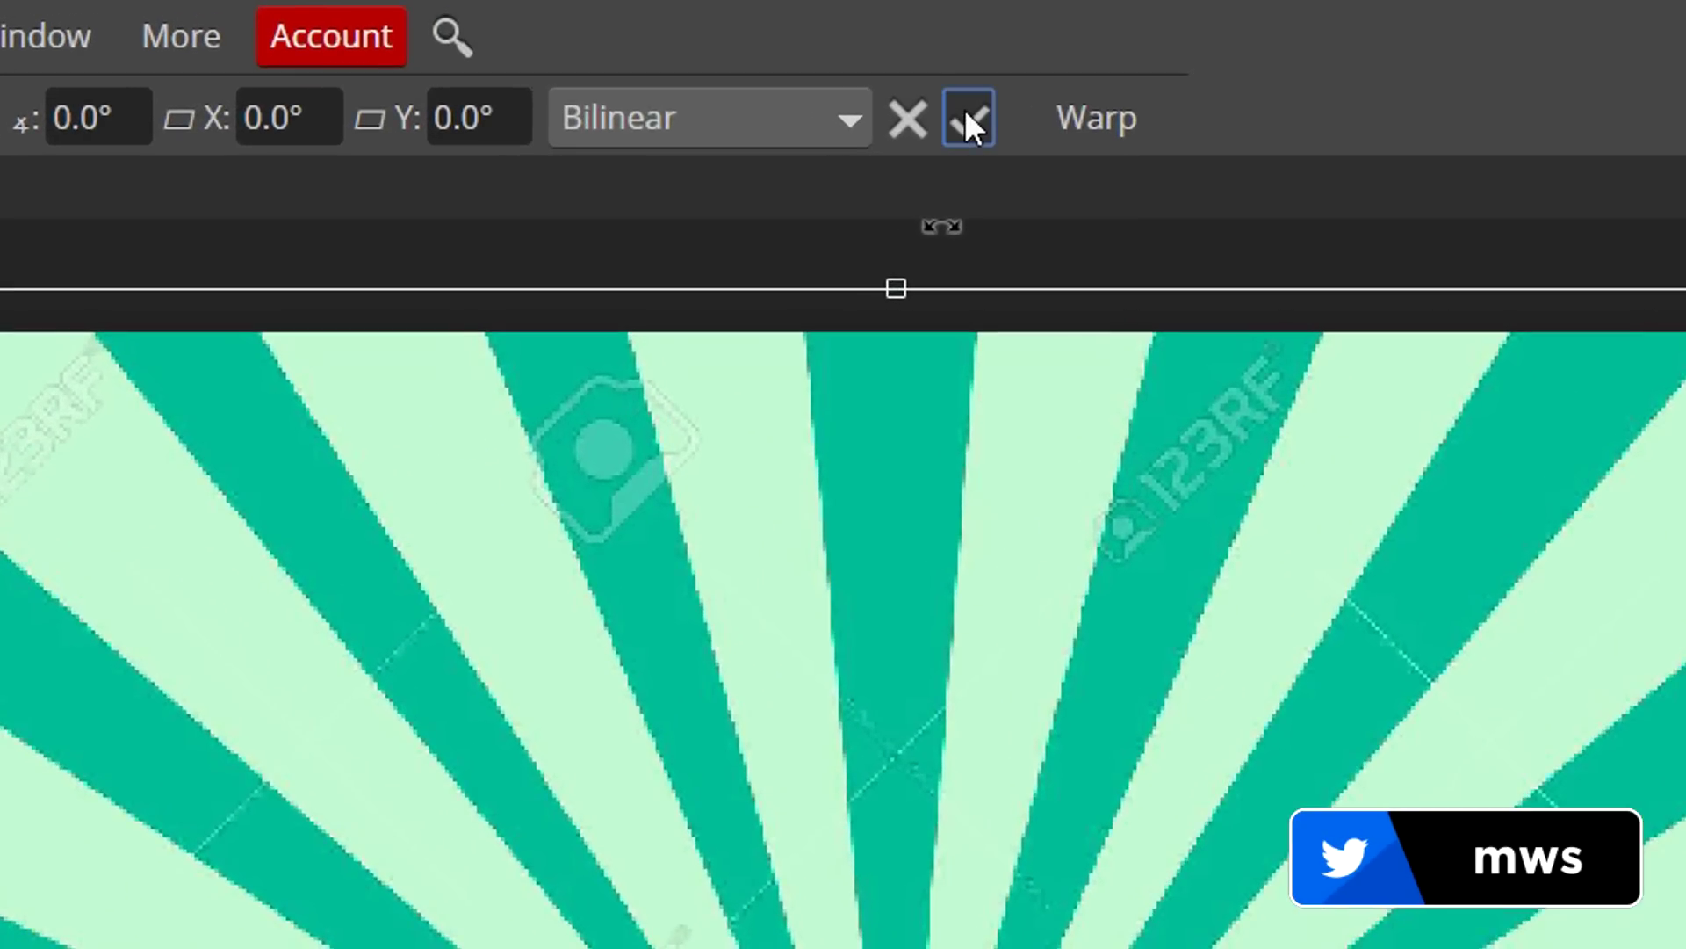
{"action": "left_click", "coordinate": [966, 115]}
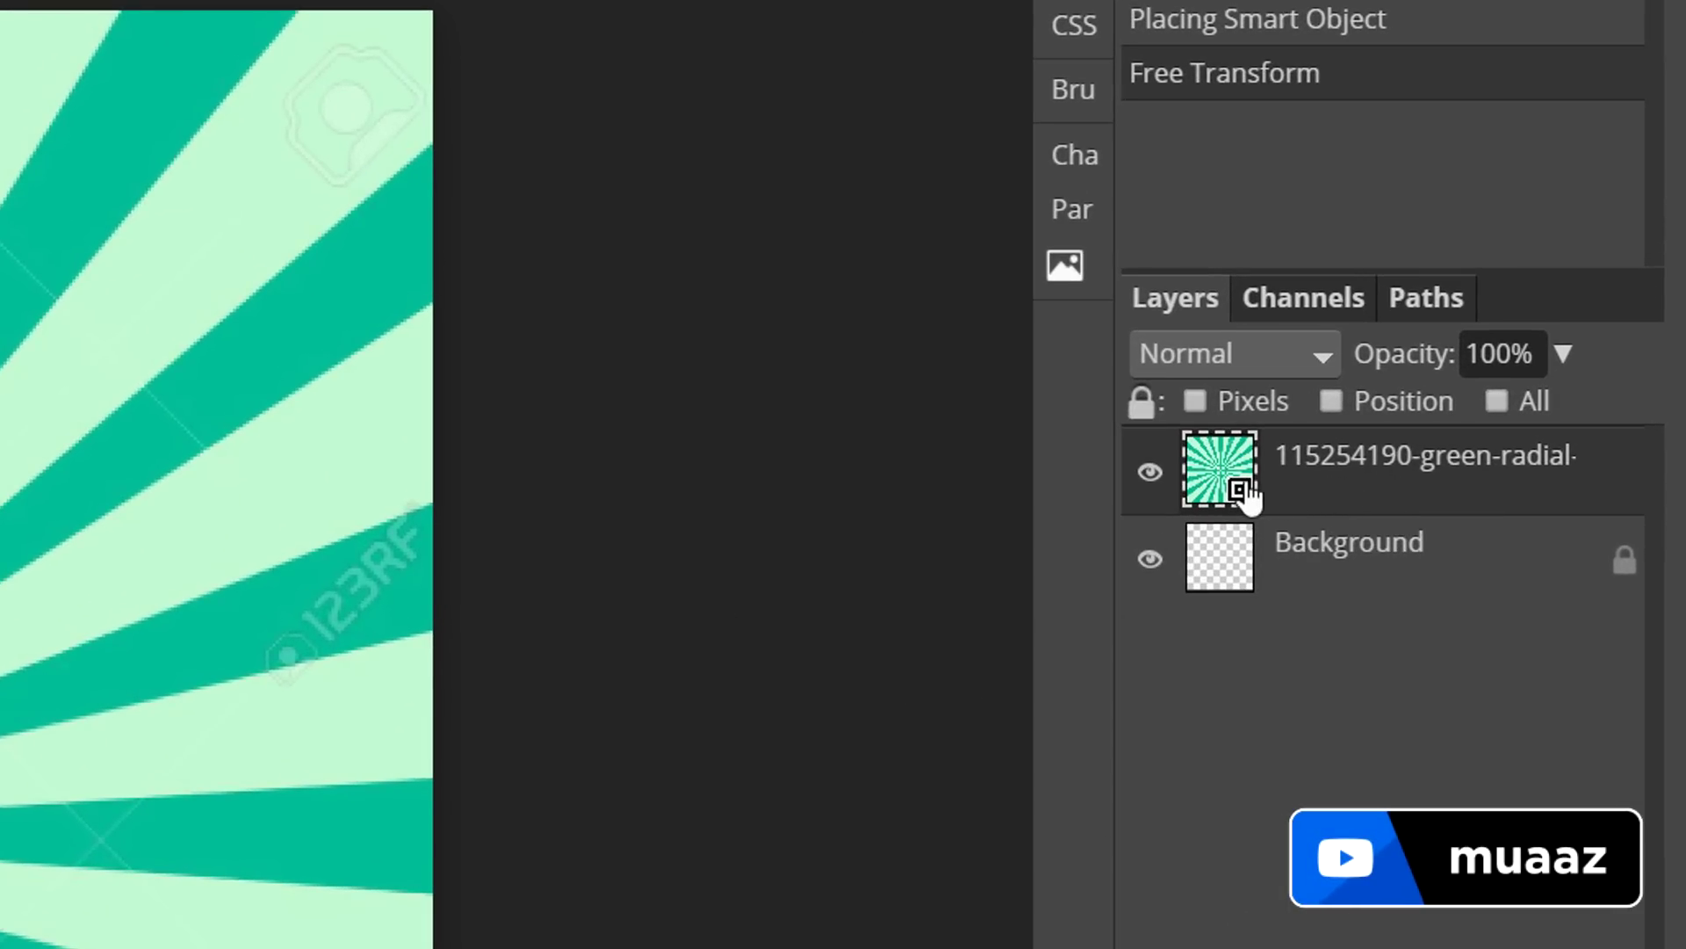
Step: Add a Color Overlay effect to the green radial layer and raise its opacity to 100%
{"action": "right_click", "coordinate": [1294, 503]}
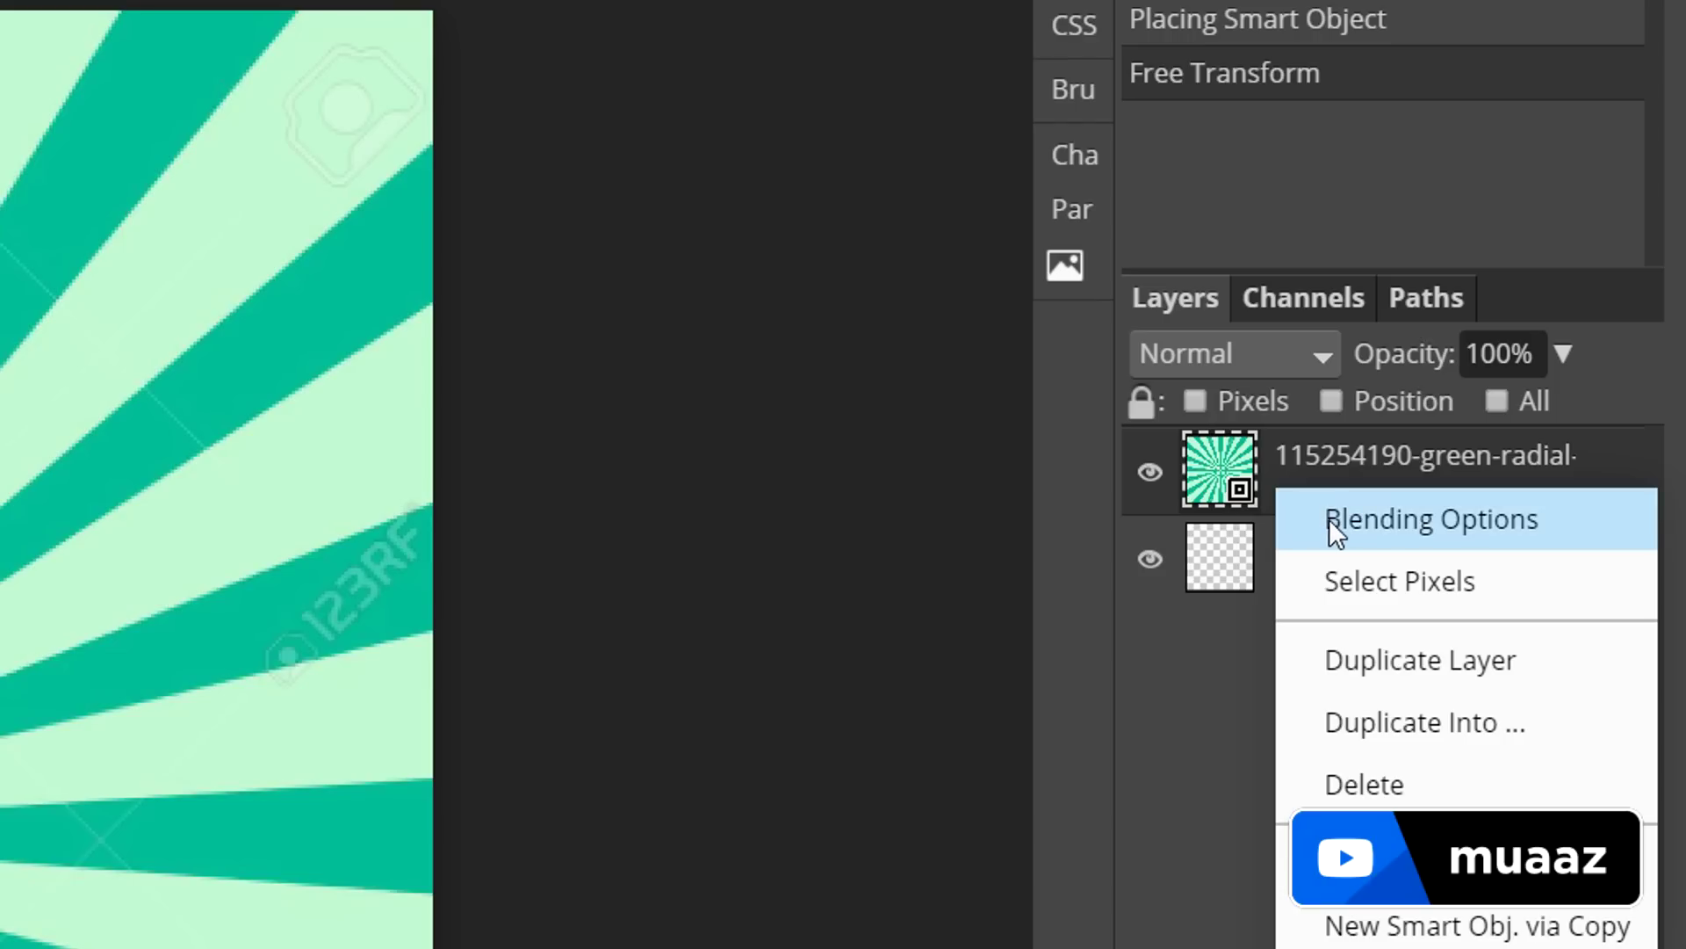
{"action": "left_click", "coordinate": [1330, 518]}
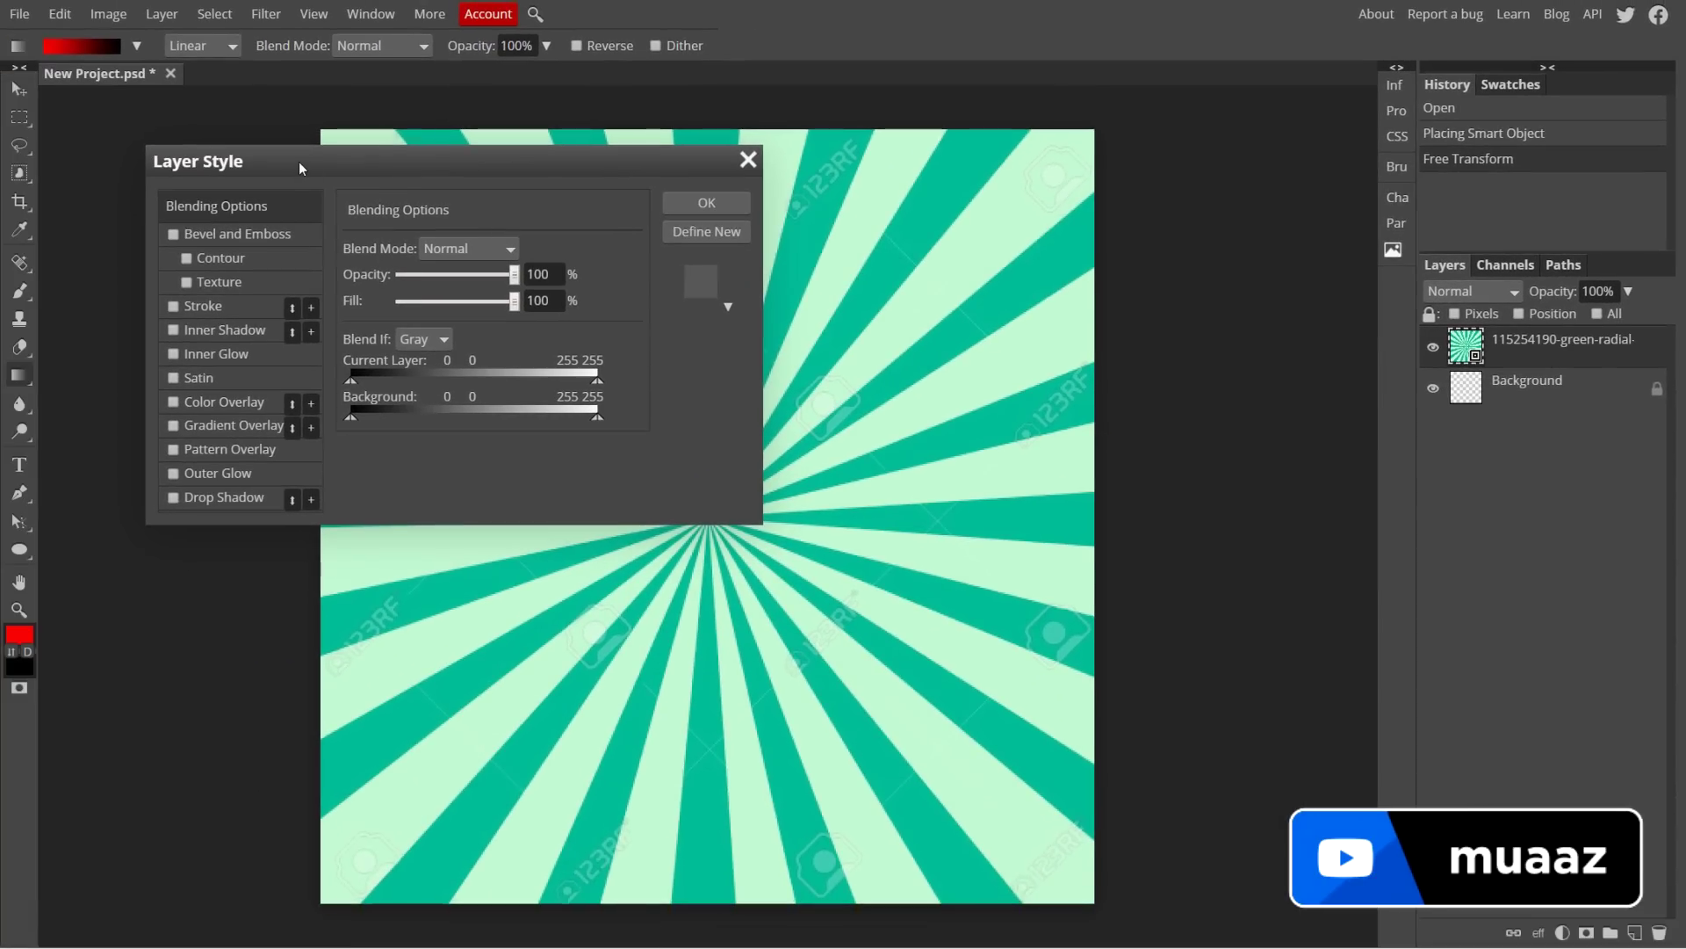
{"action": "left_click_drag", "start_coordinate": [298, 161], "coordinate": [967, 478]}
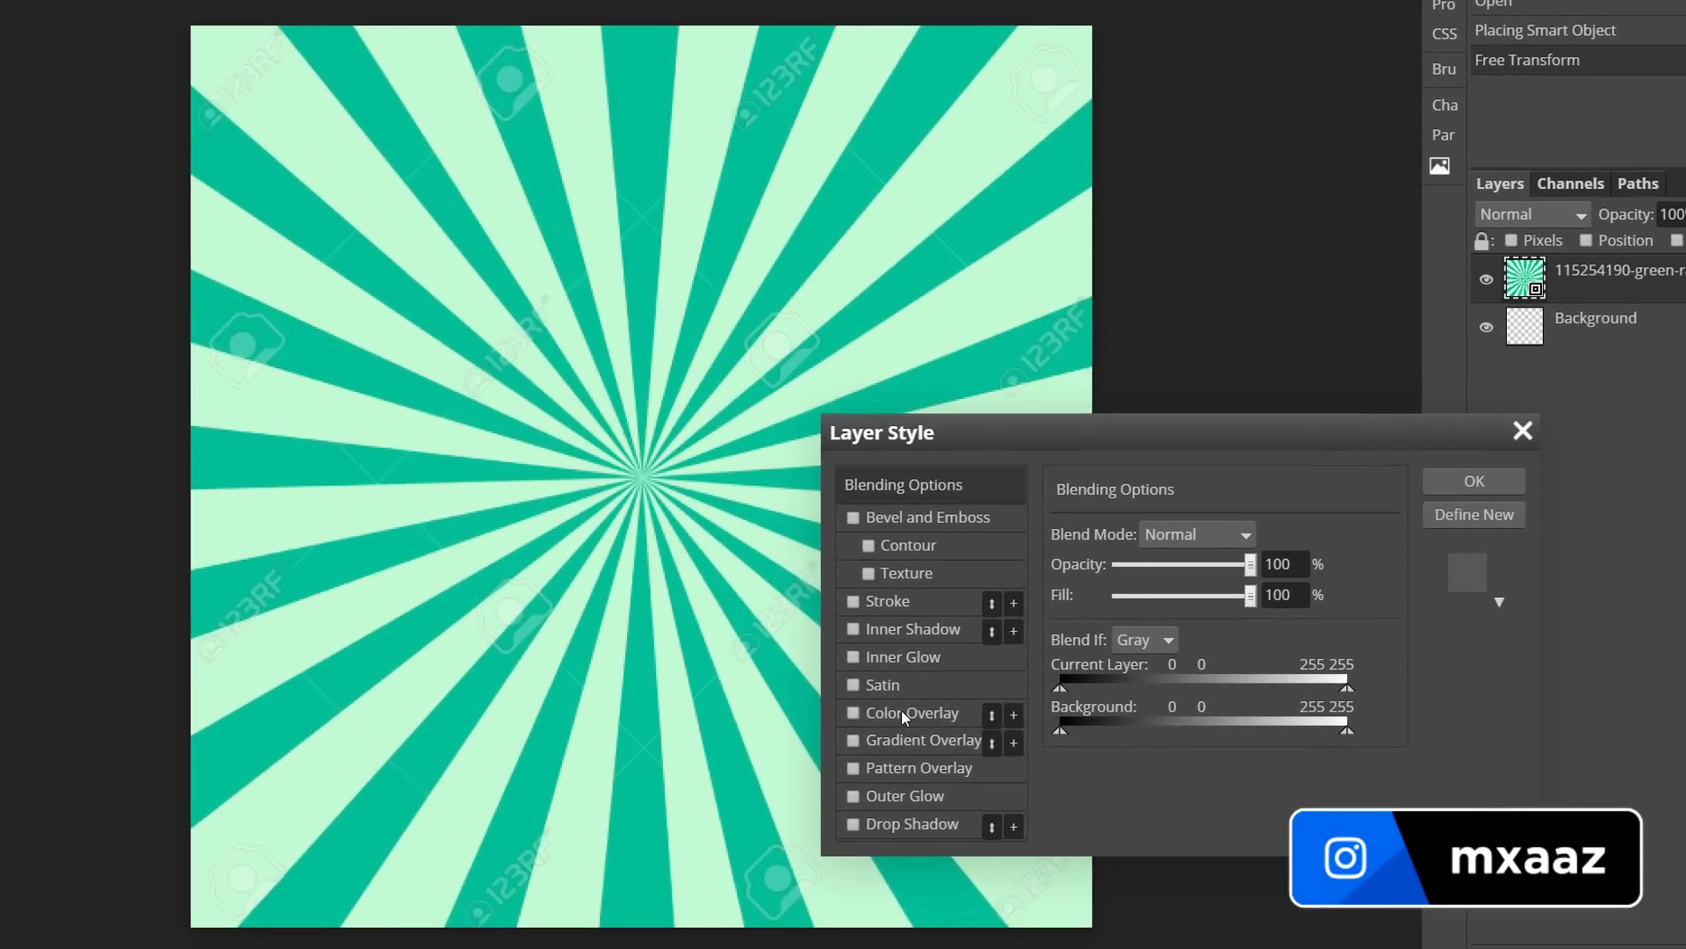
{"action": "left_click", "coordinate": [927, 721]}
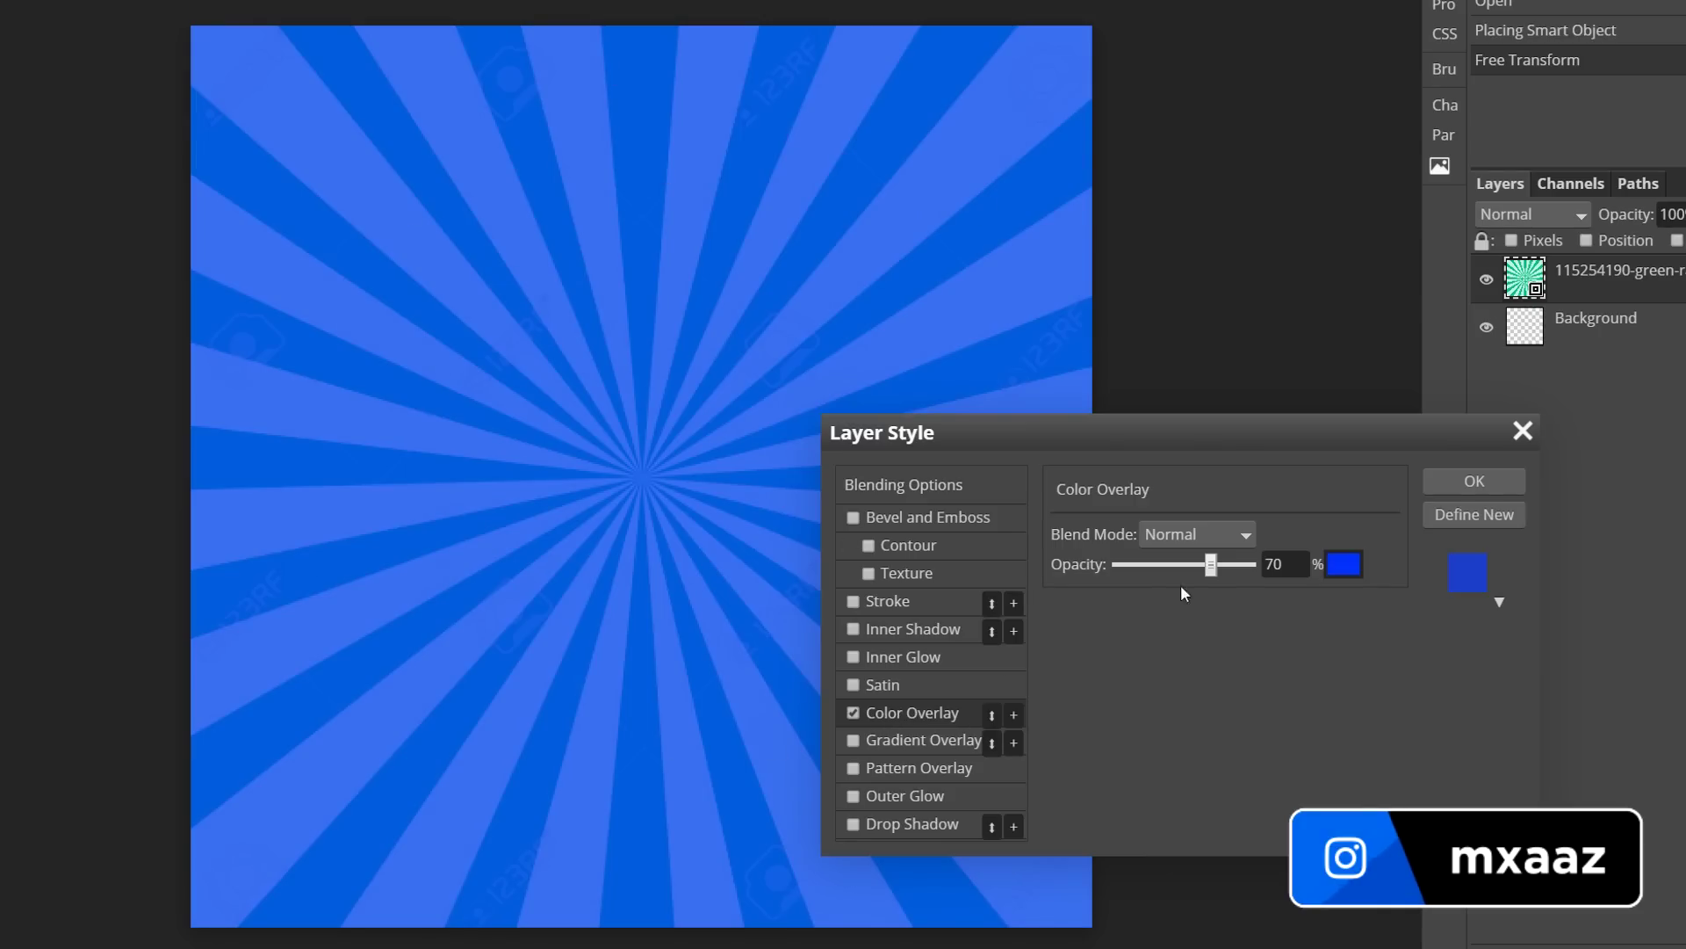
{"action": "left_click_drag", "start_coordinate": [1212, 566], "coordinate": [1256, 565]}
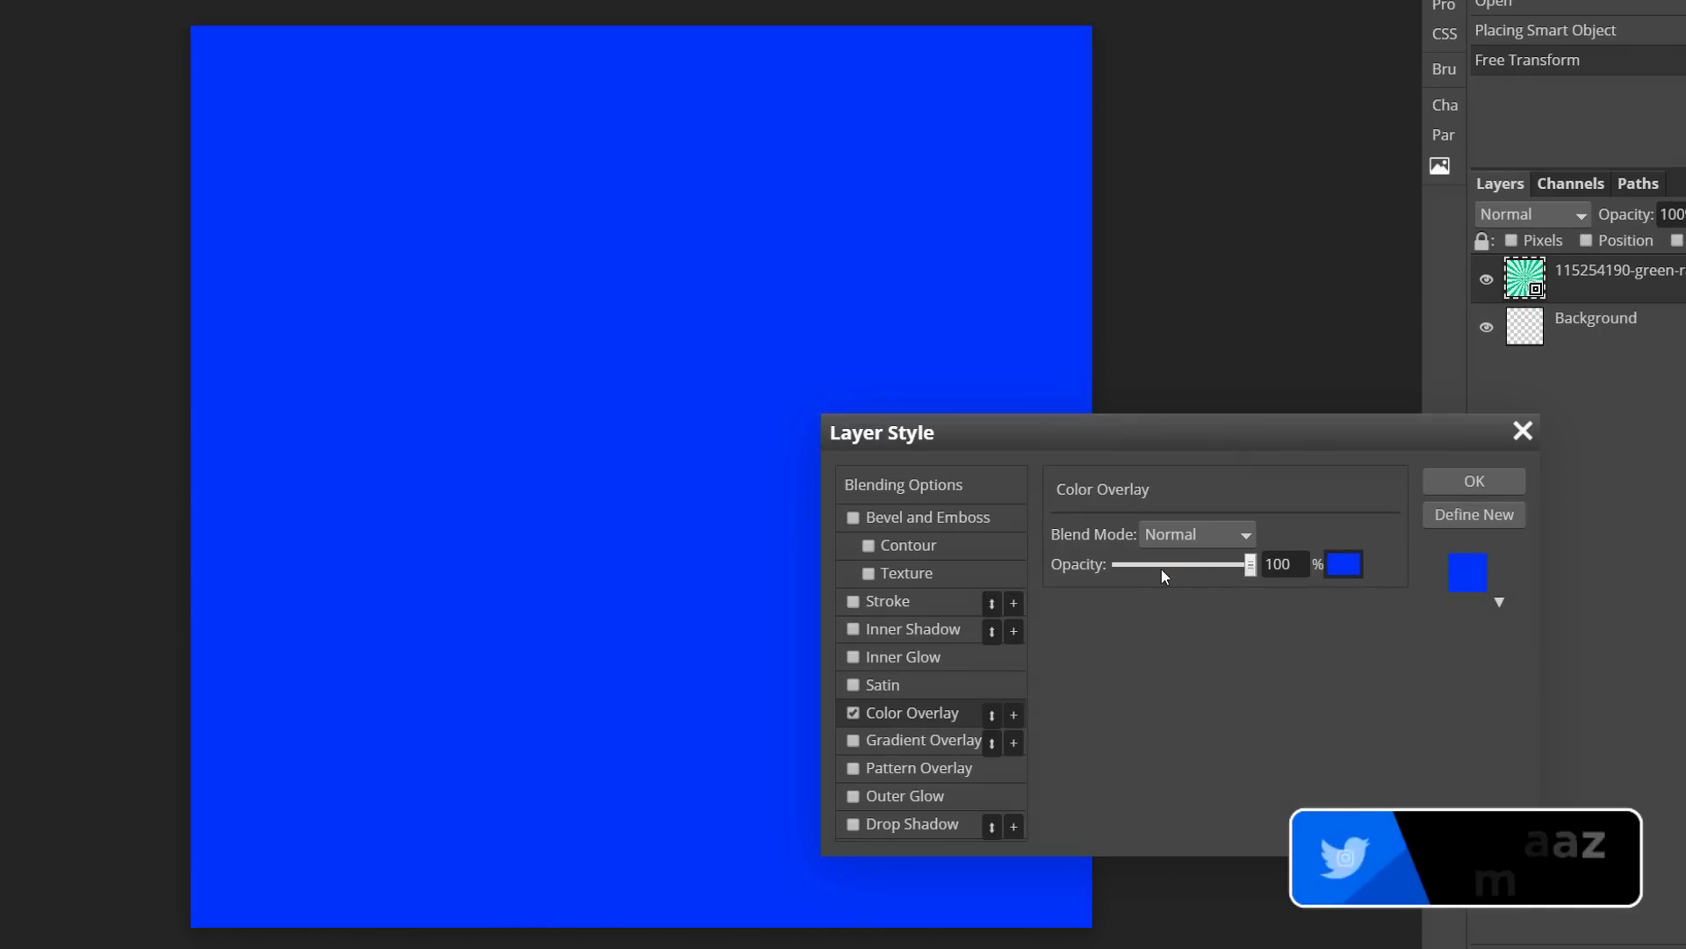
Step: Set the Color Overlay's color to red, hex f50513
{"action": "left_click", "coordinate": [1350, 574]}
{"action": "mouse_move", "coordinate": [282, 220]}
{"action": "left_mouse_down"}
{"action": "mouse_move", "coordinate": [283, 110]}
{"action": "mouse_move", "coordinate": [299, 97]}
{"action": "left_mouse_up"}
{"action": "left_click", "coordinate": [299, 105]}
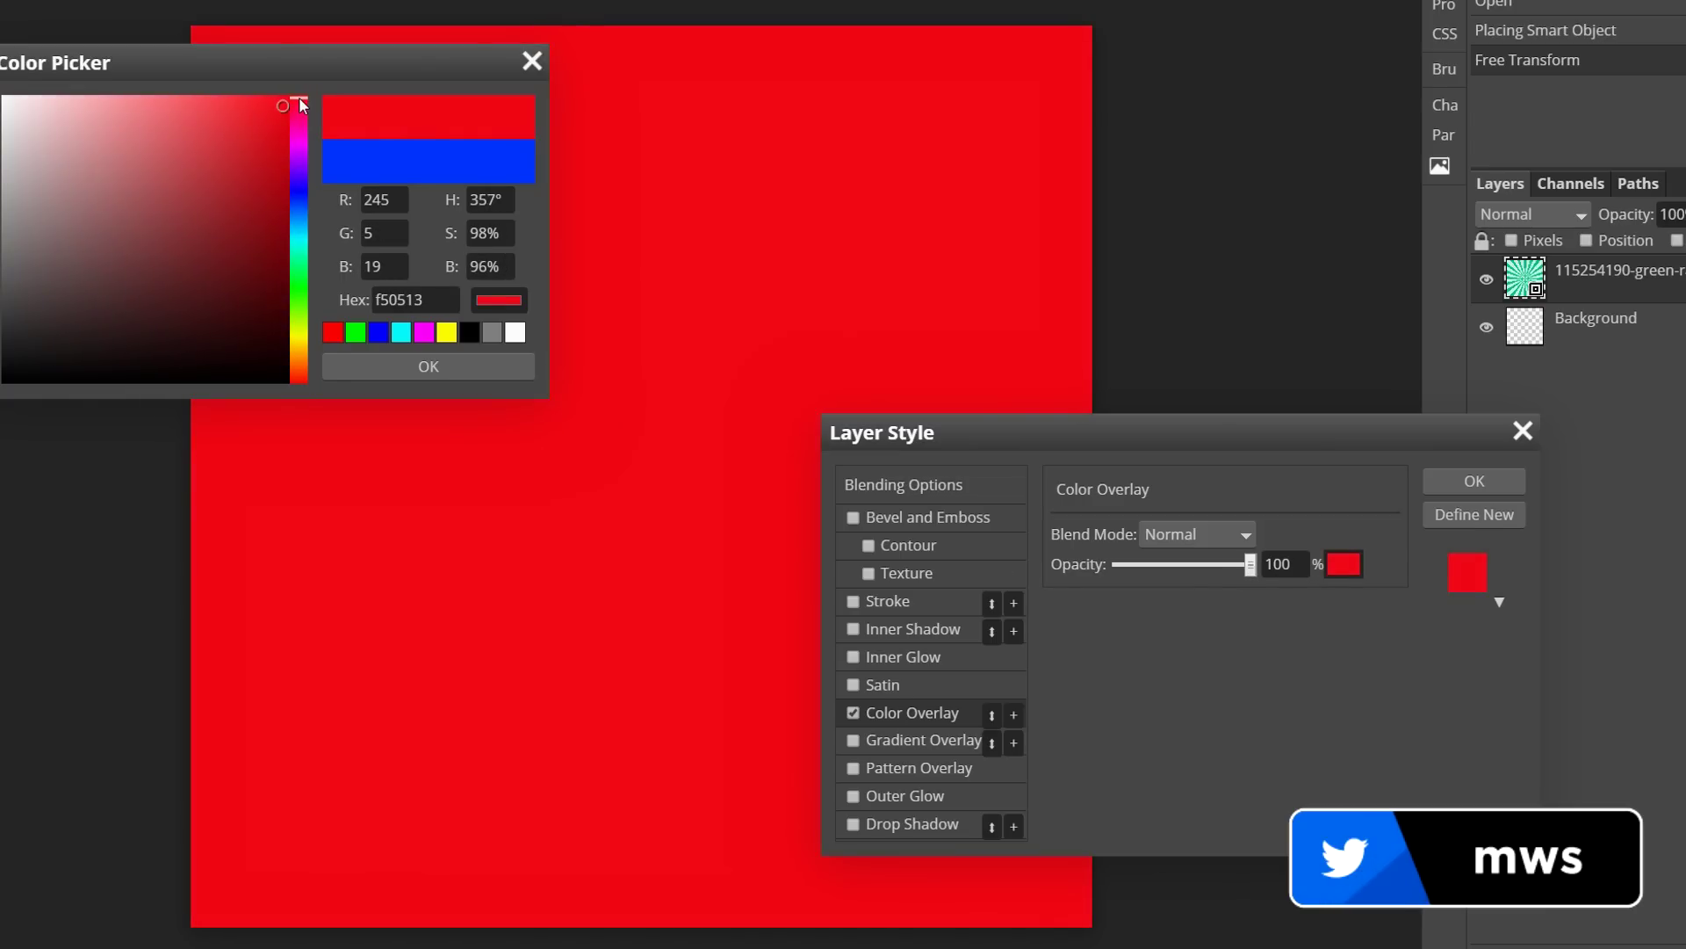
{"action": "left_click", "coordinate": [434, 360]}
Step: Compare the radial layer with and without the overlay, and apply the Color Overlay at 80% opacity
{"action": "left_click_drag", "start_coordinate": [1250, 565], "coordinate": [1217, 565]}
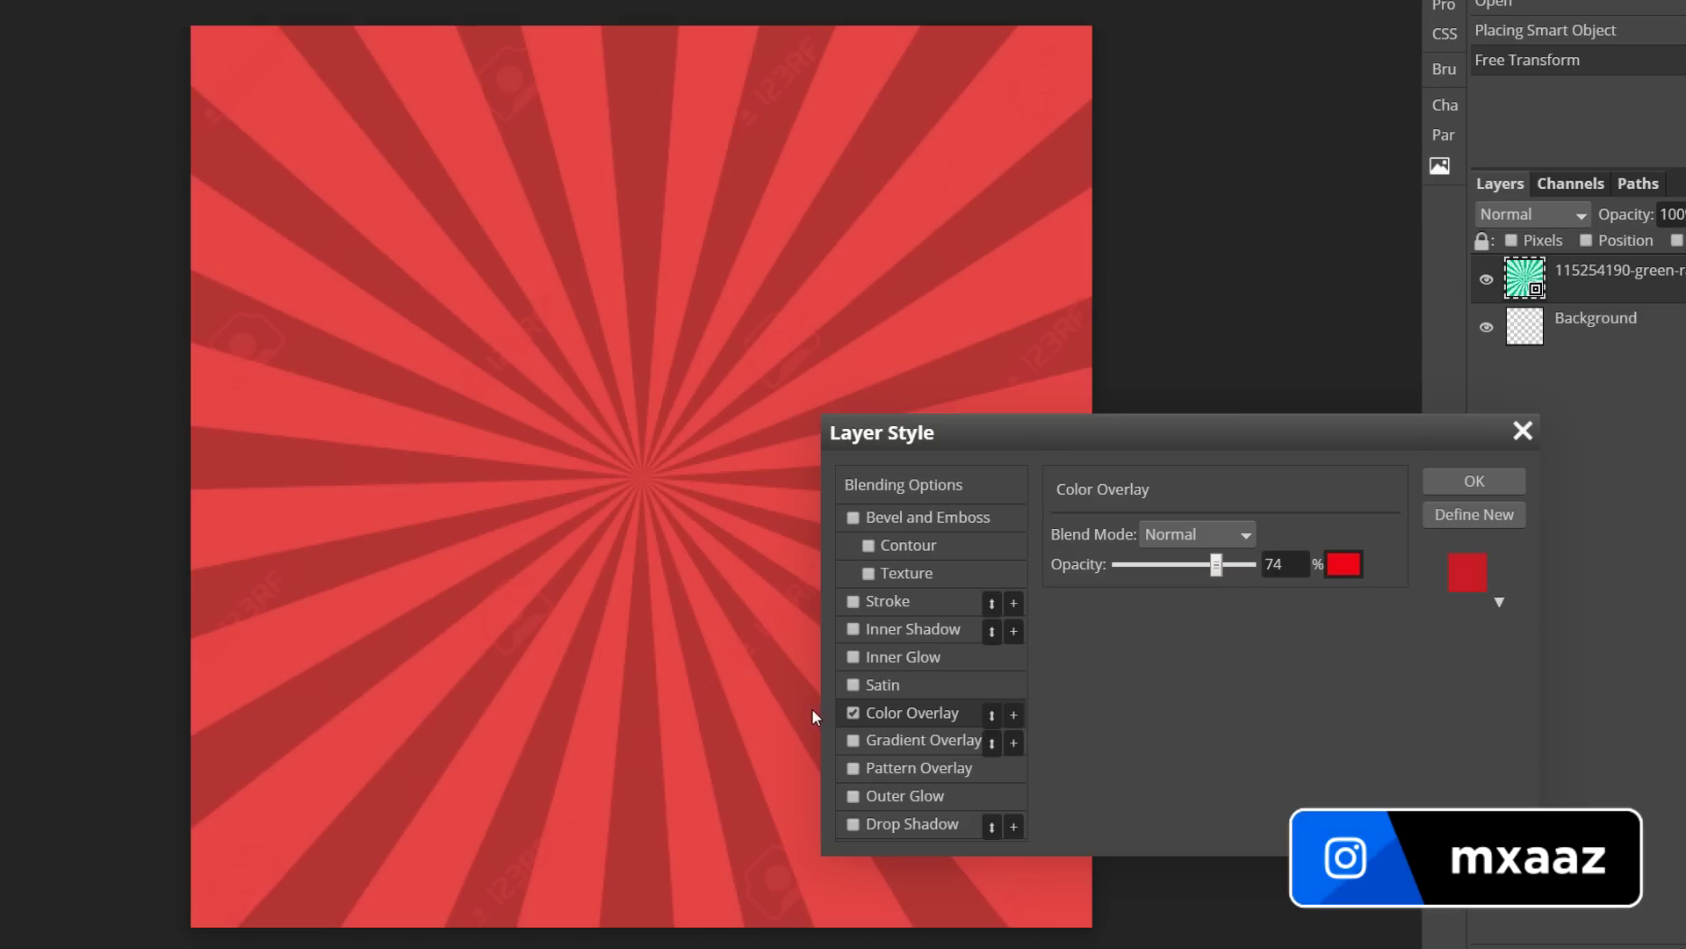
{"action": "left_click", "coordinate": [853, 713]}
{"action": "left_click", "coordinate": [853, 713]}
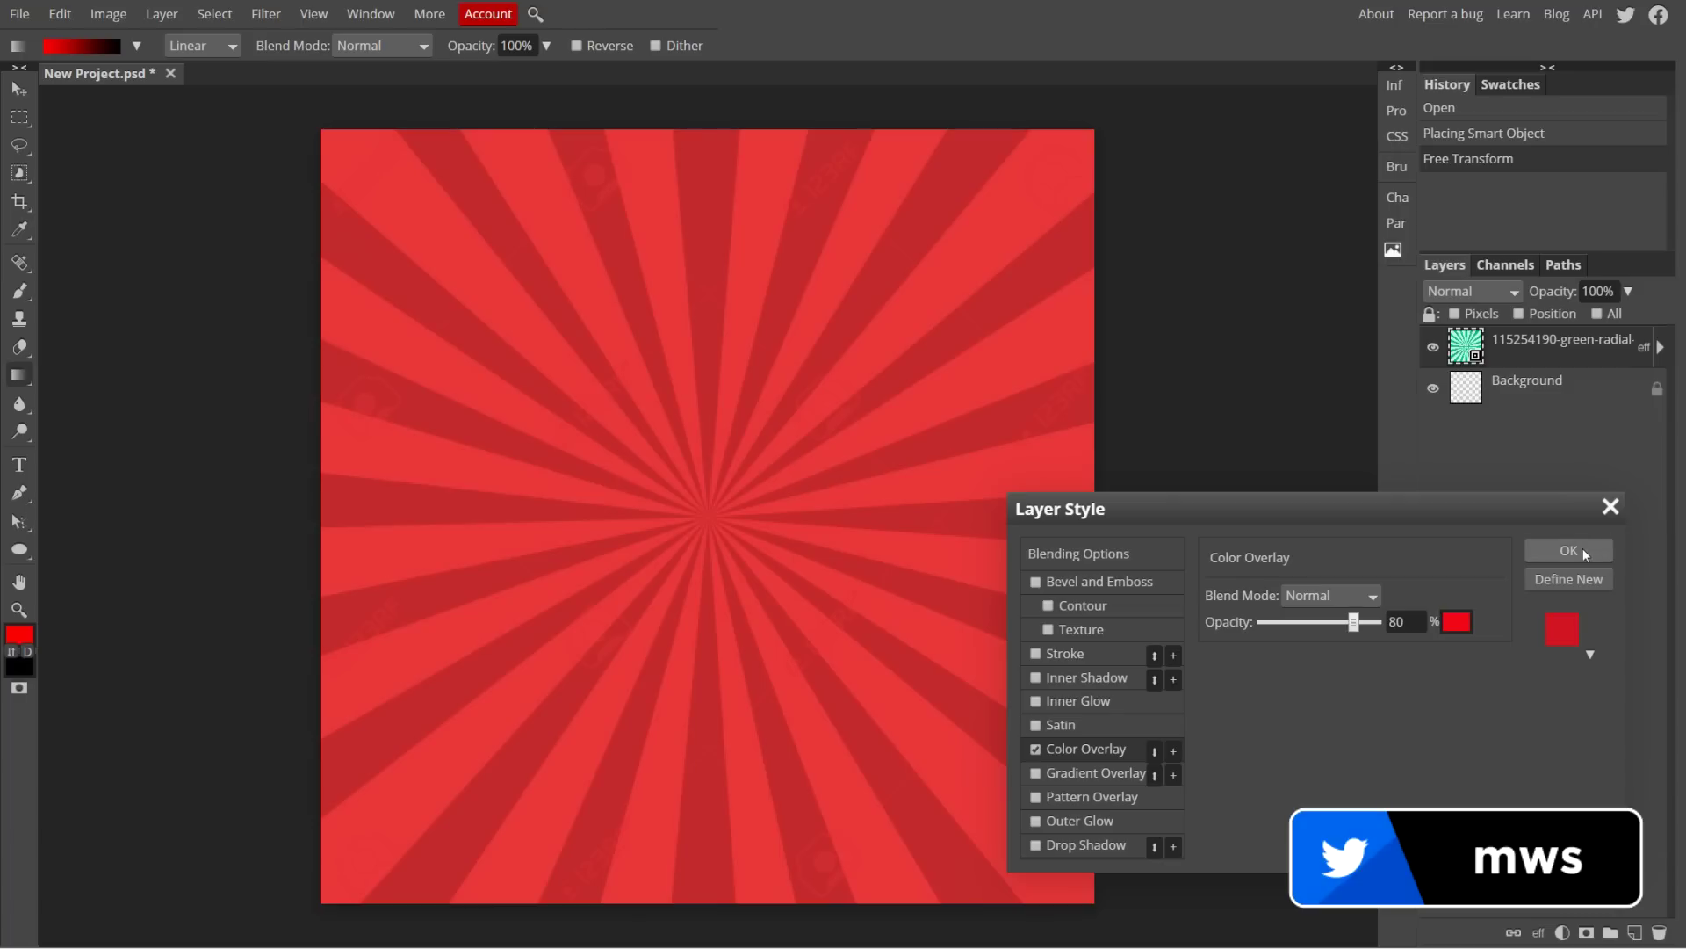
{"action": "left_click", "coordinate": [1568, 551]}
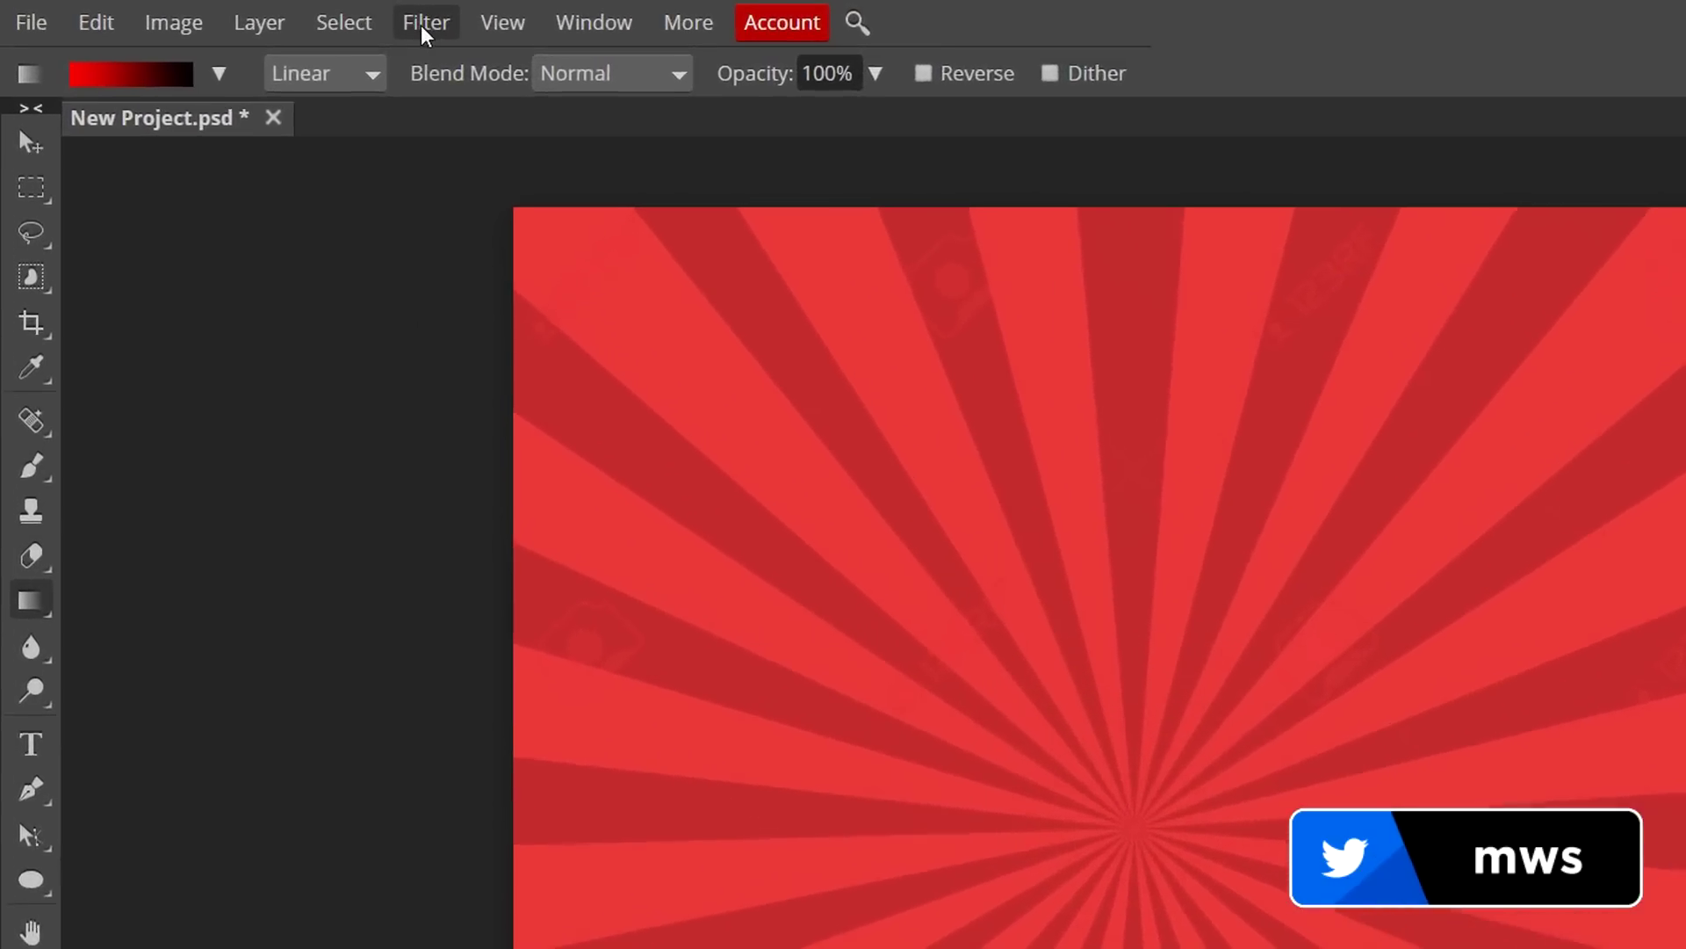
Step: Apply a Gaussian Blur with a 2.0 px radius to the radial background layer, comparing it with the unblurred image
{"action": "left_click", "coordinate": [266, 15]}
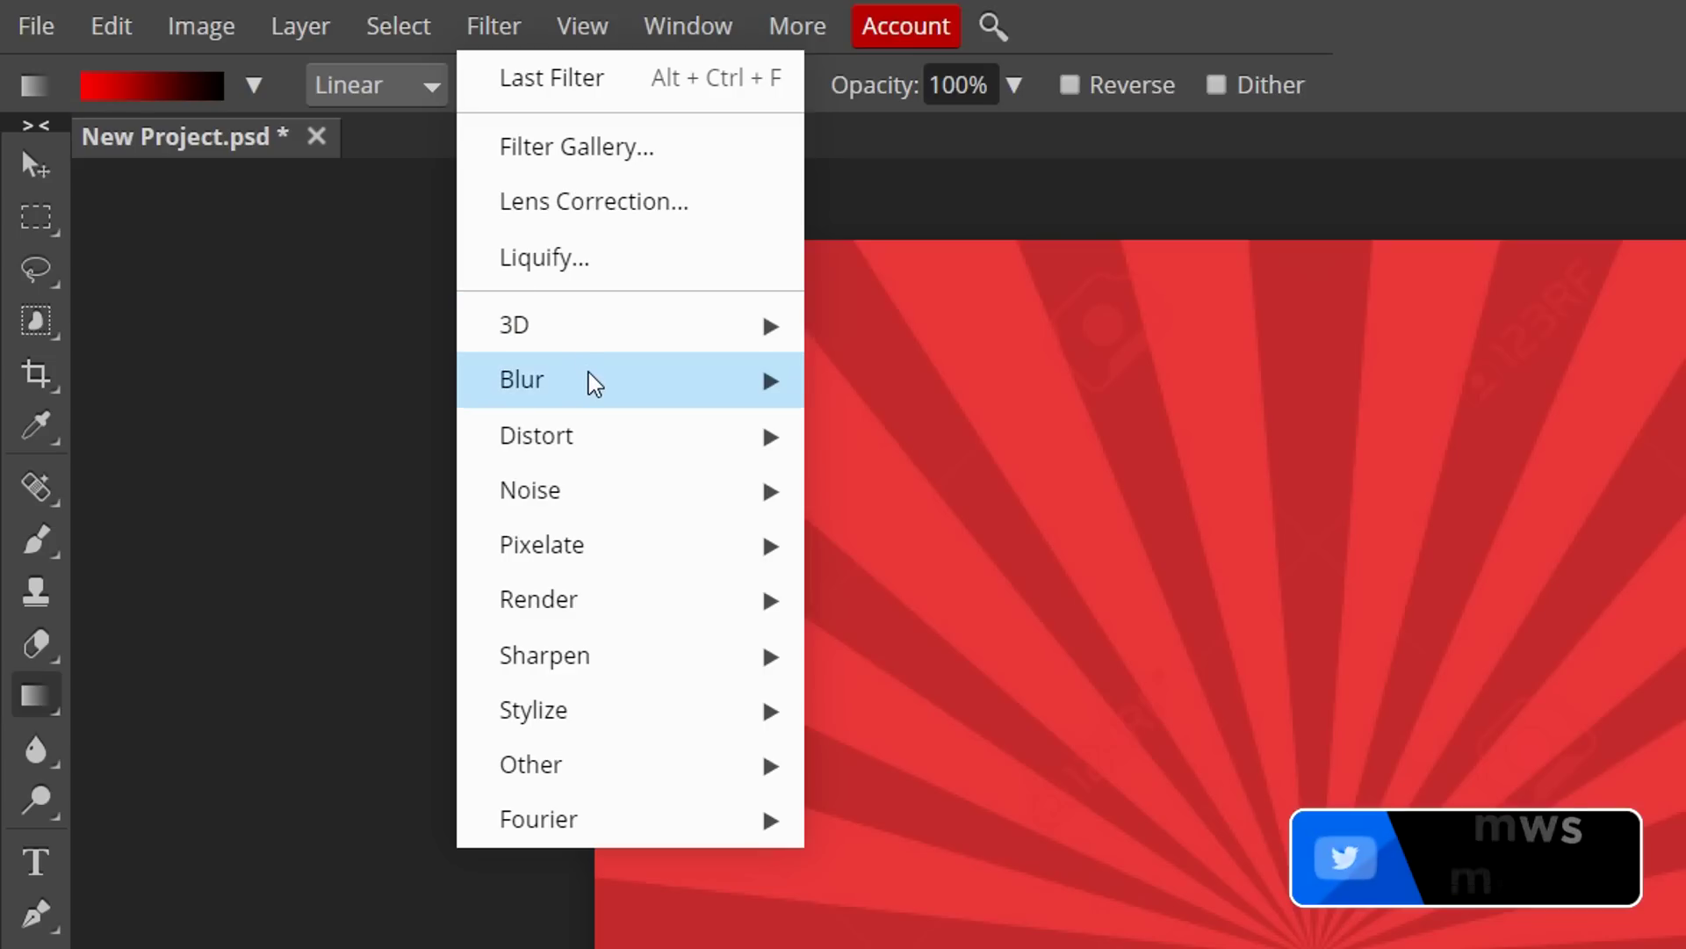
{"action": "mouse_move", "coordinate": [591, 380]}
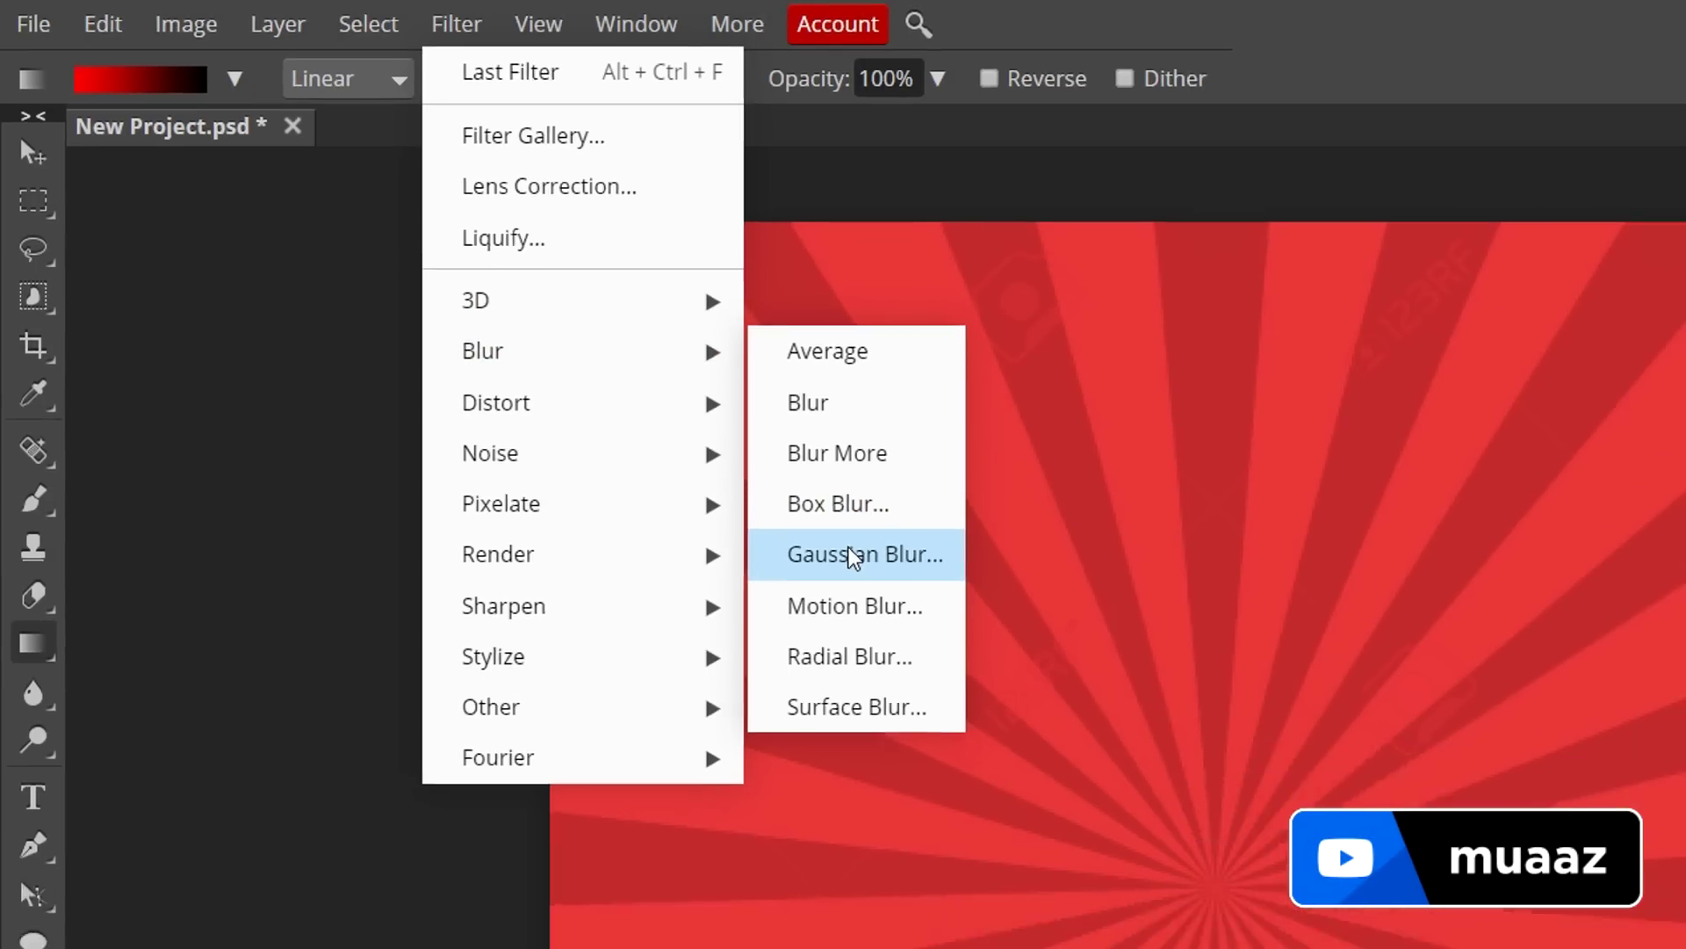
{"action": "left_click", "coordinate": [922, 600]}
{"action": "left_click_drag", "start_coordinate": [393, 157], "coordinate": [1269, 595]}
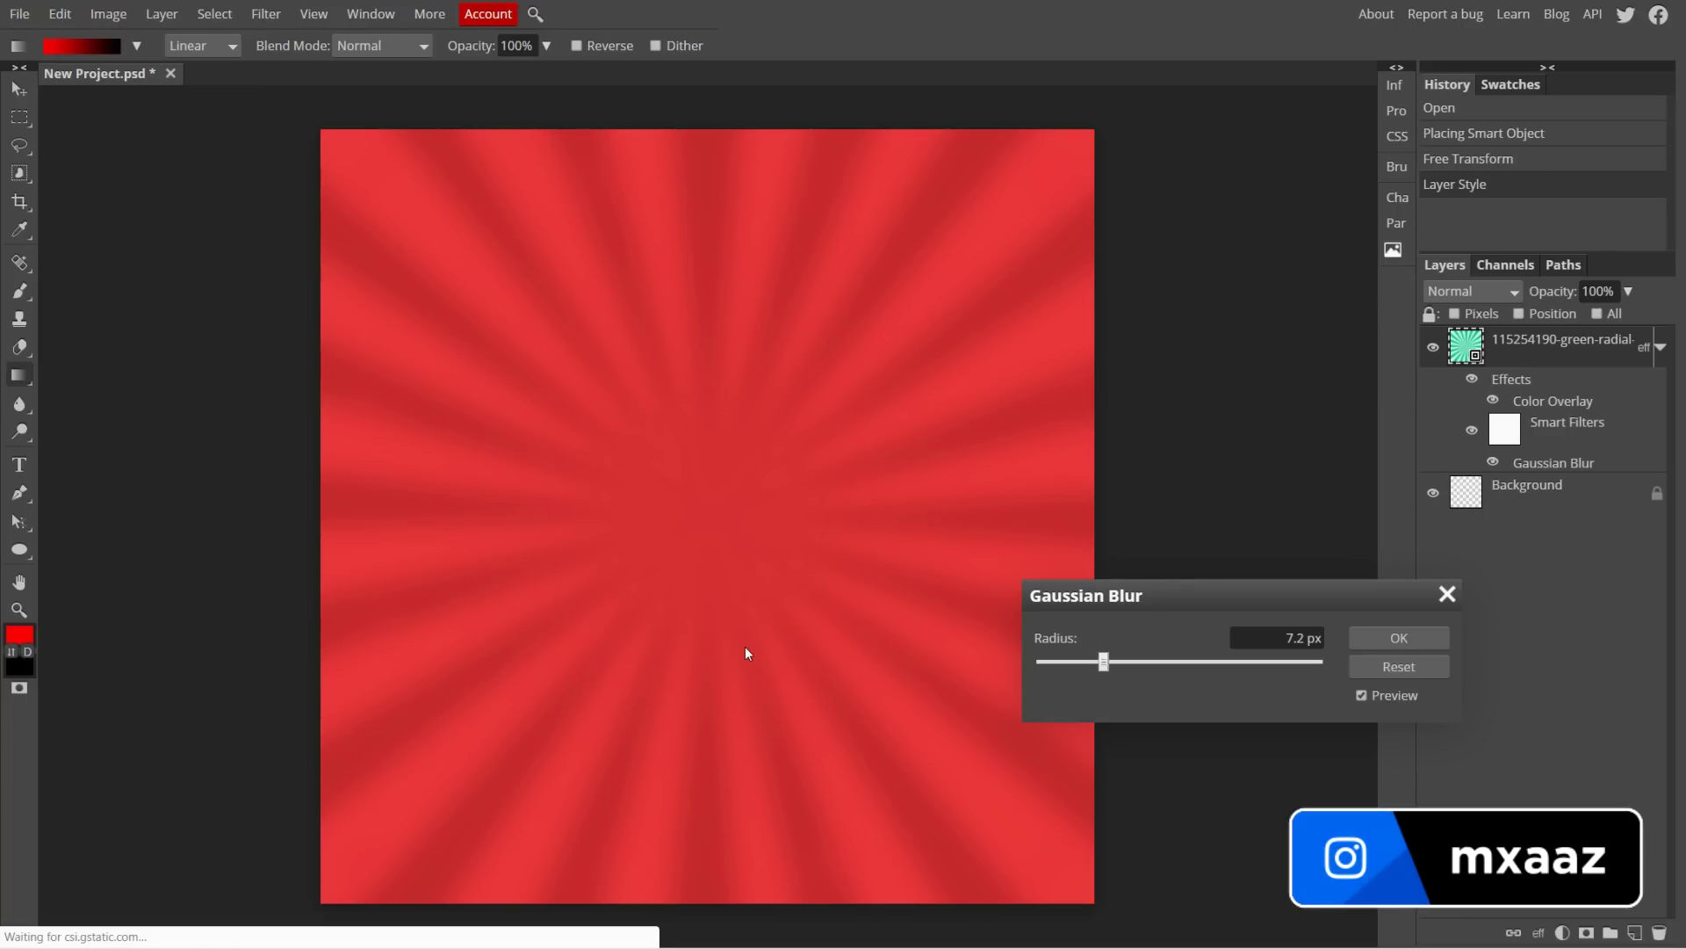
{"action": "left_click_drag", "start_coordinate": [1103, 657], "coordinate": [1078, 659]}
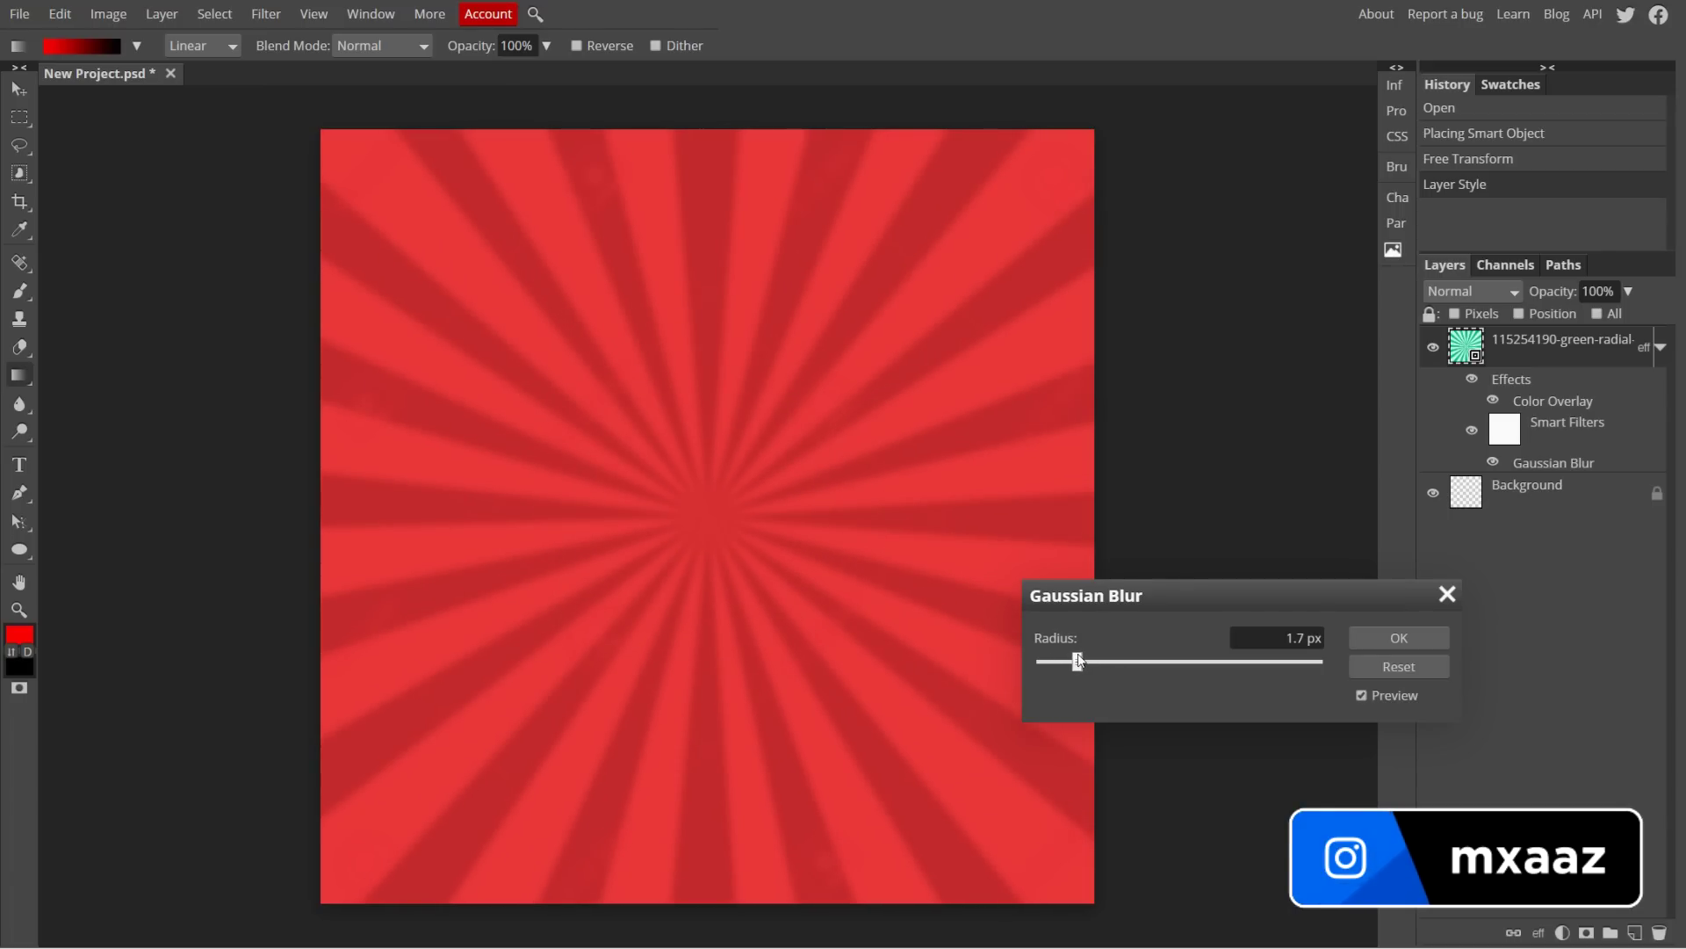
{"action": "left_click_drag", "start_coordinate": [1079, 659], "coordinate": [1082, 659]}
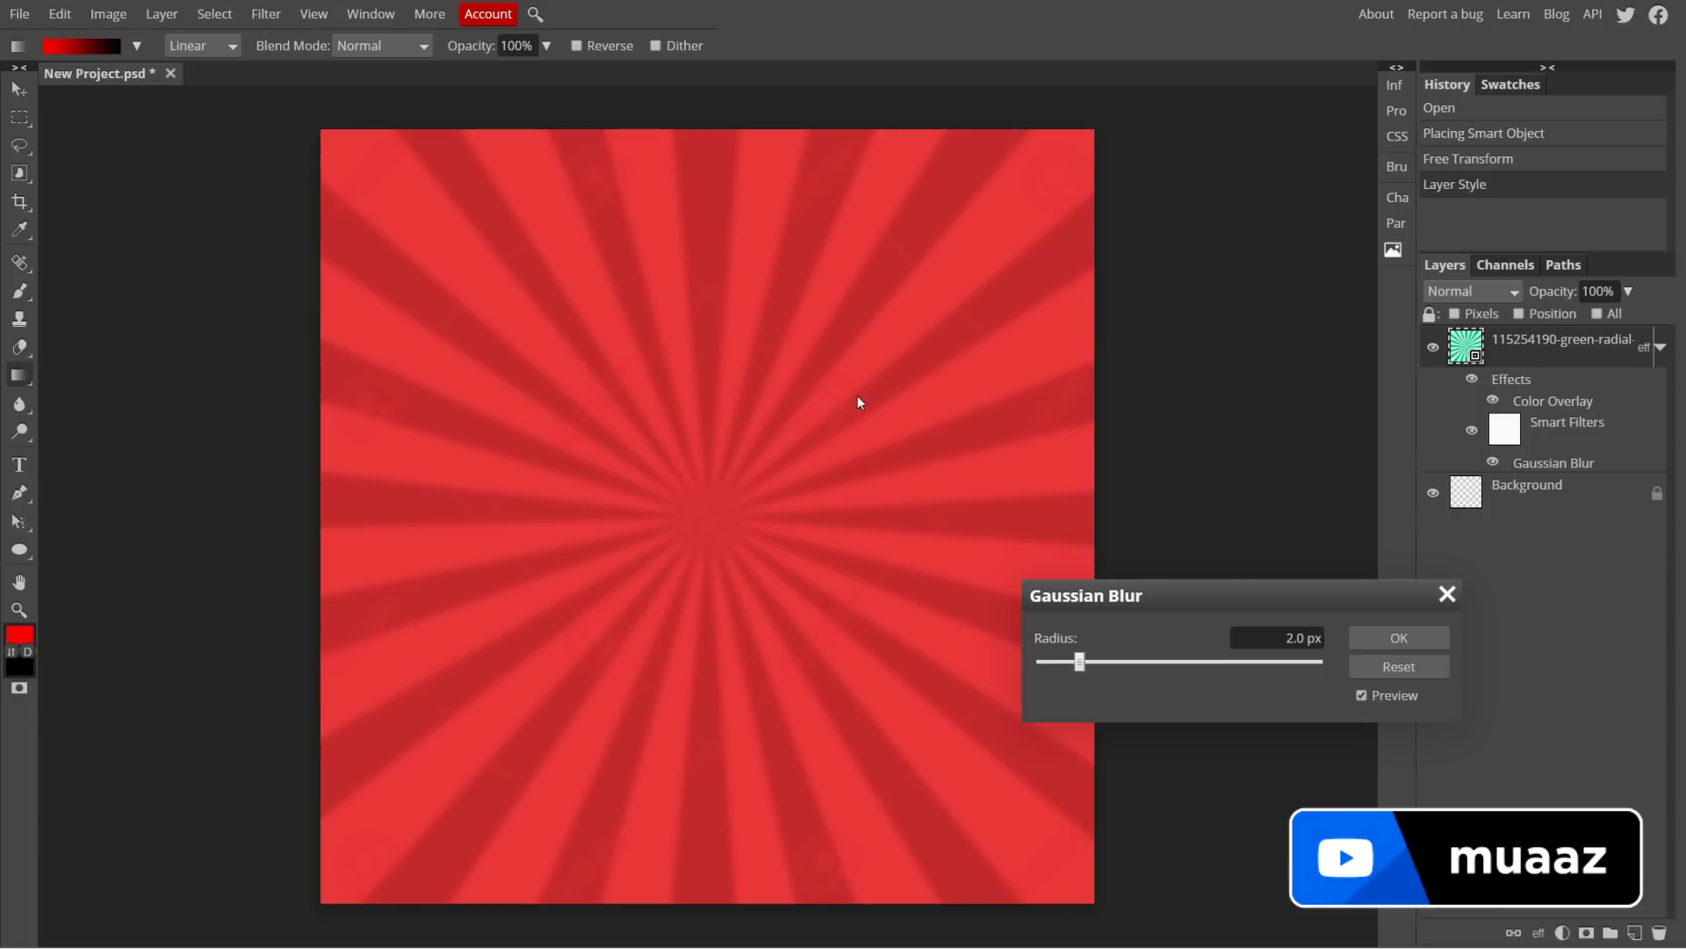
{"action": "left_click", "coordinate": [1362, 695]}
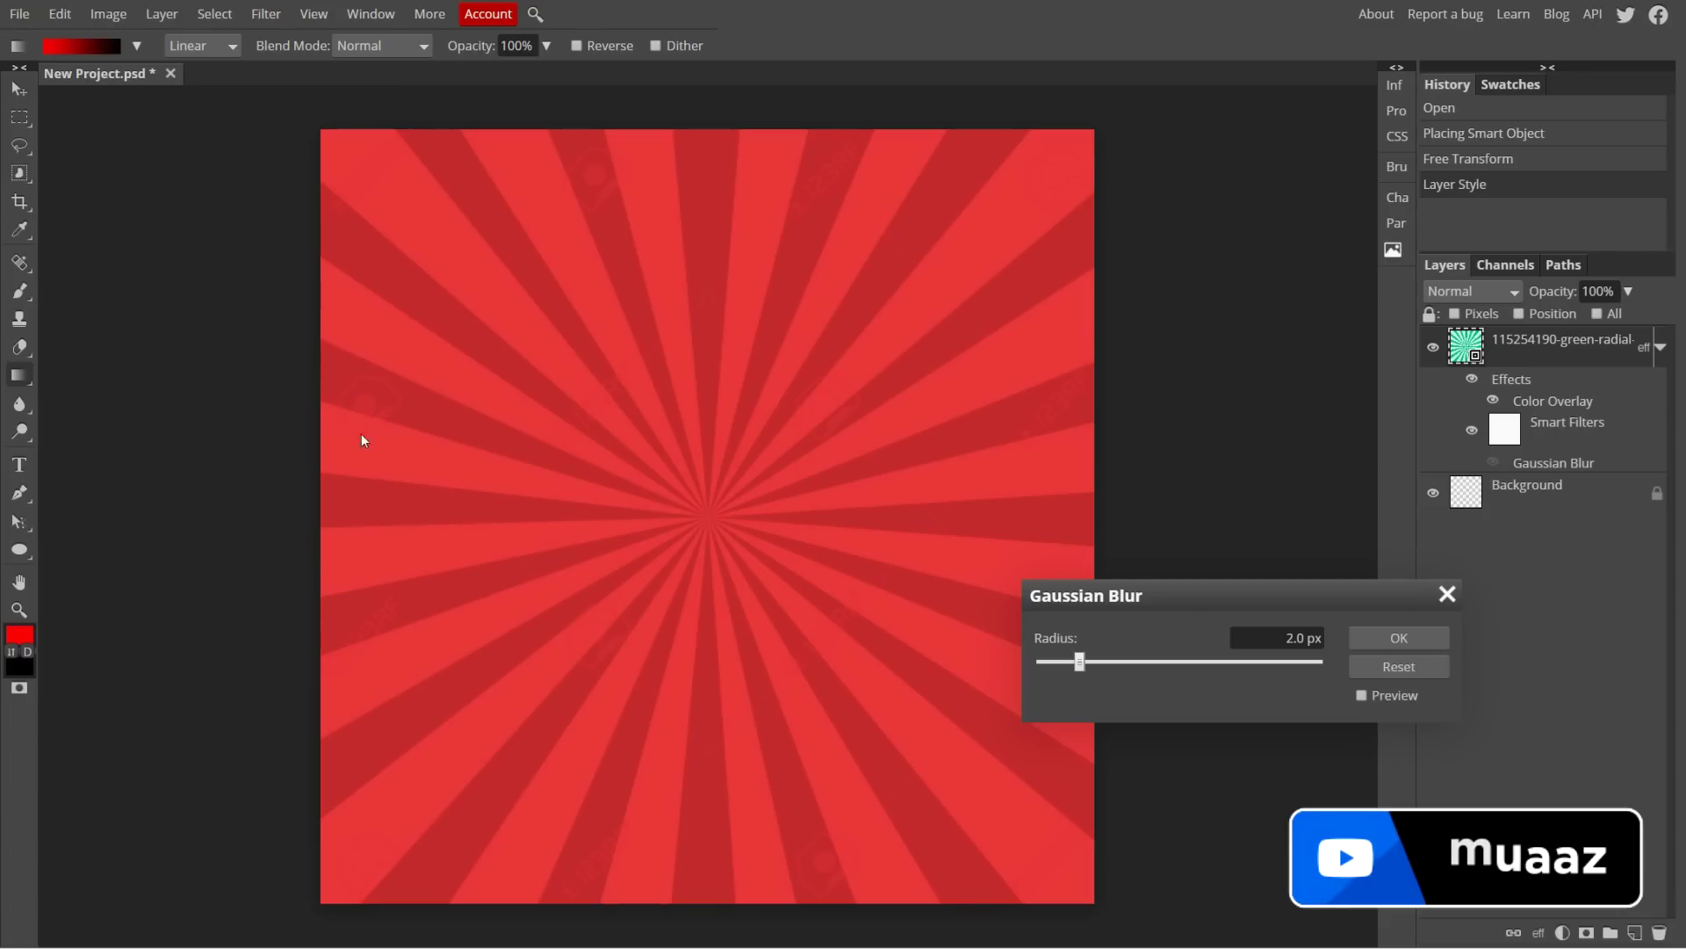
{"action": "left_click", "coordinate": [1397, 635]}
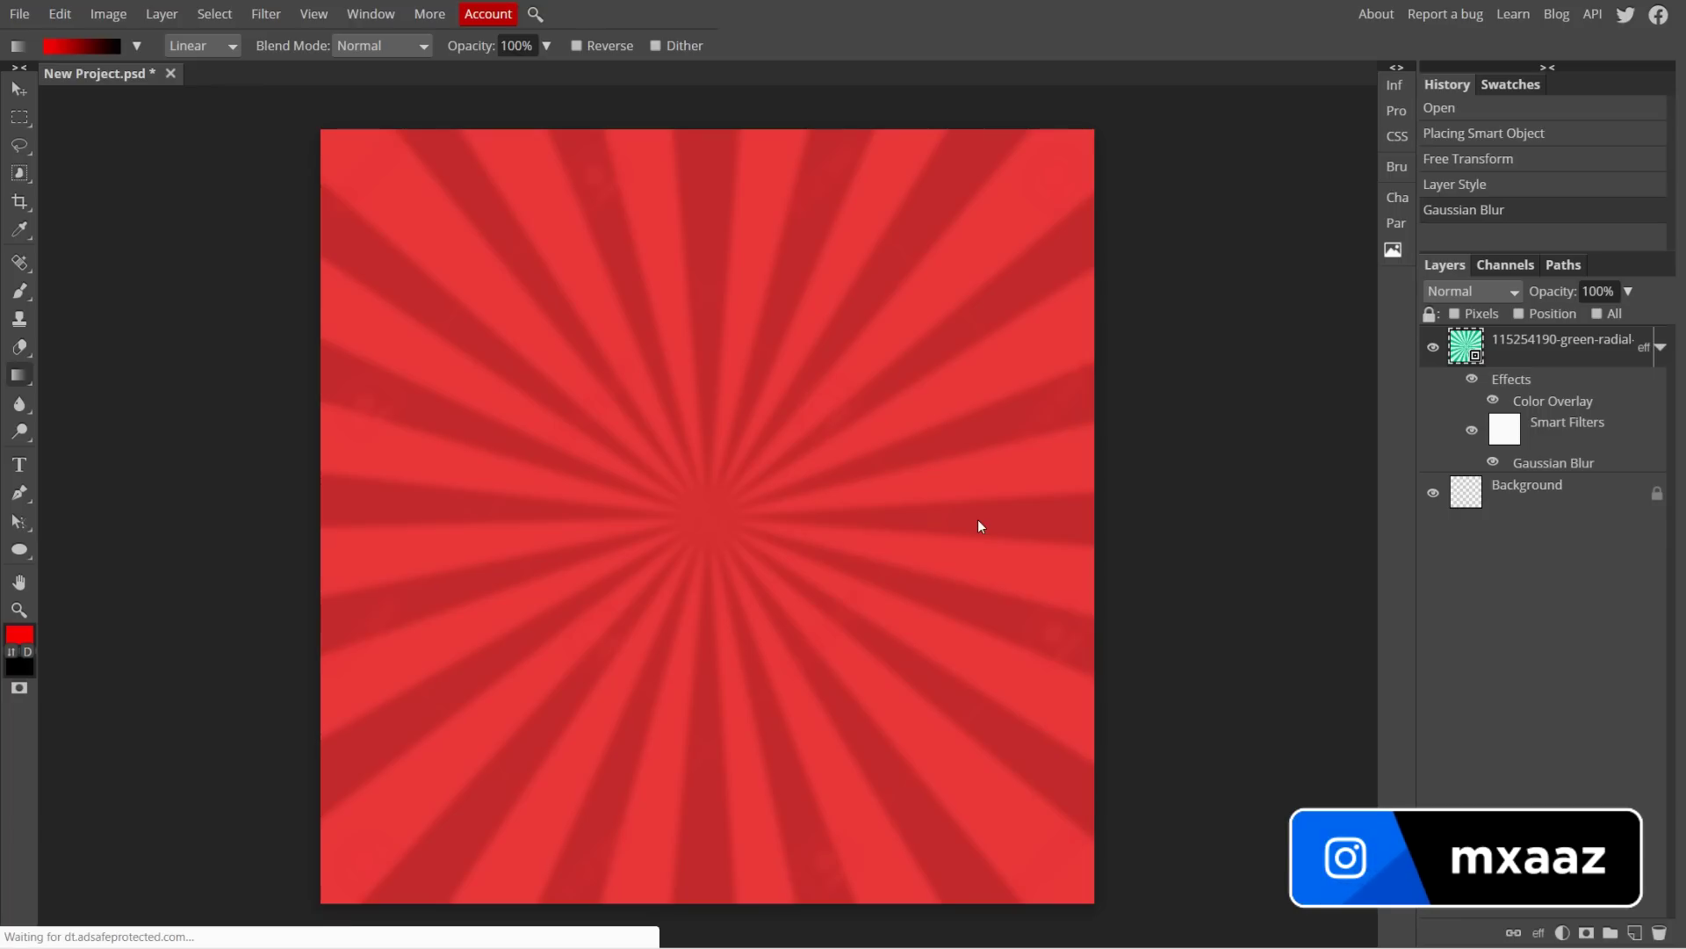
Step: Draw a large circle with the Ellipse tool over the radial background, covering most of the canvas
{"action": "key", "text": "v"}
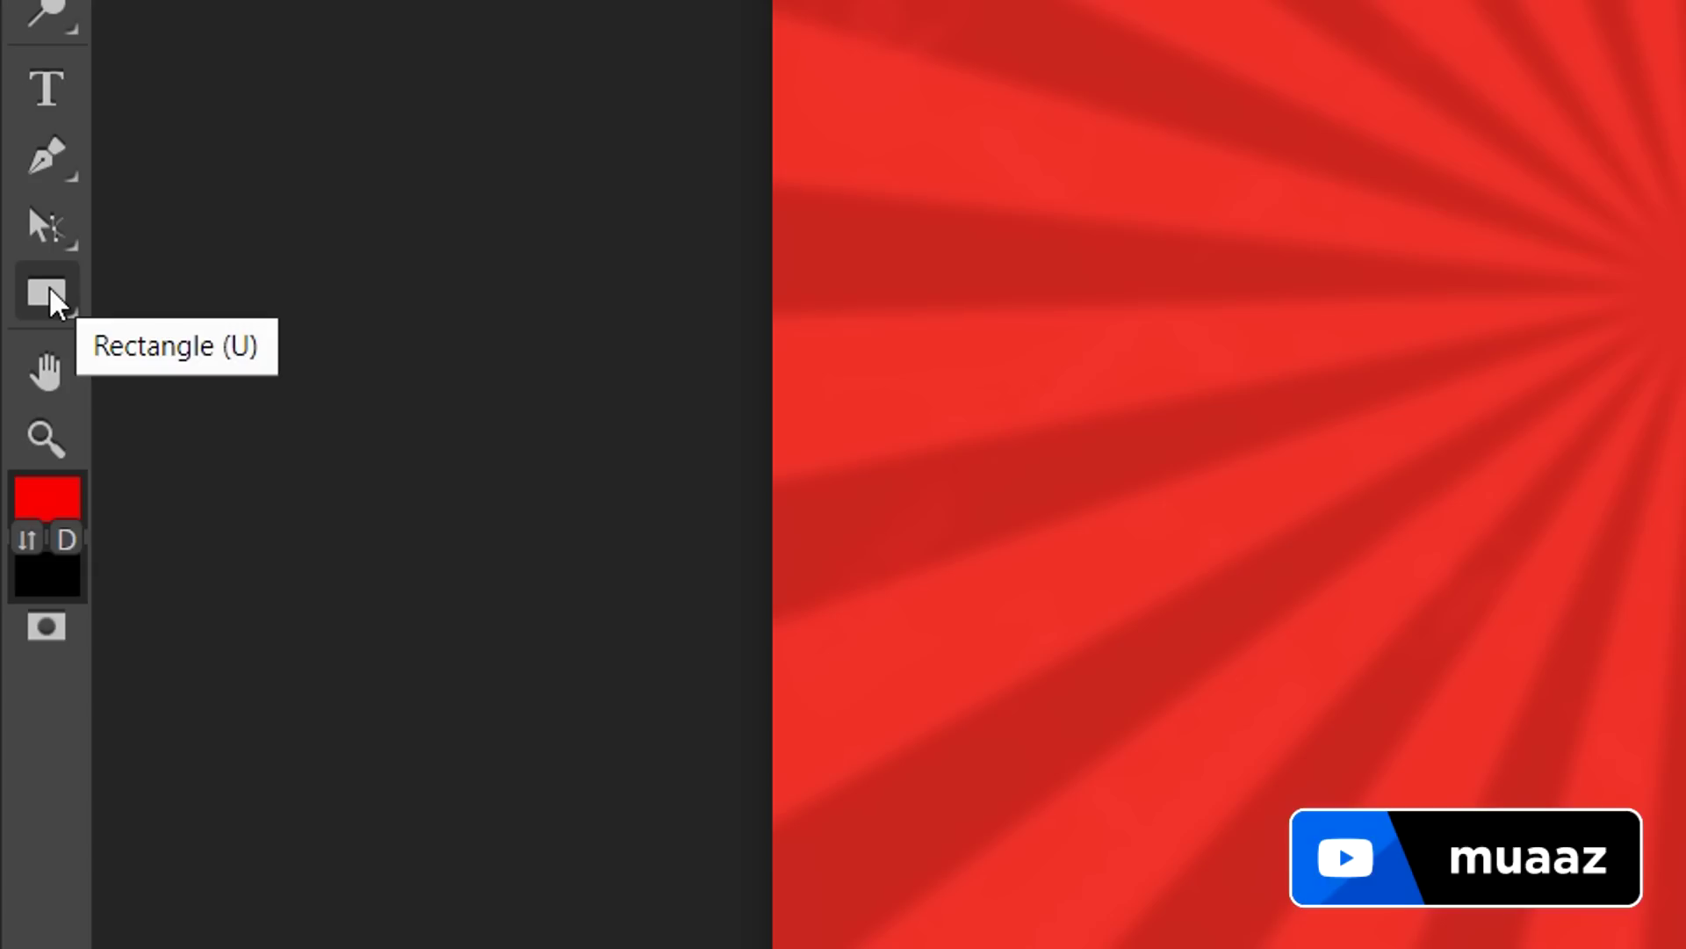
{"action": "left_click", "coordinate": [19, 290]}
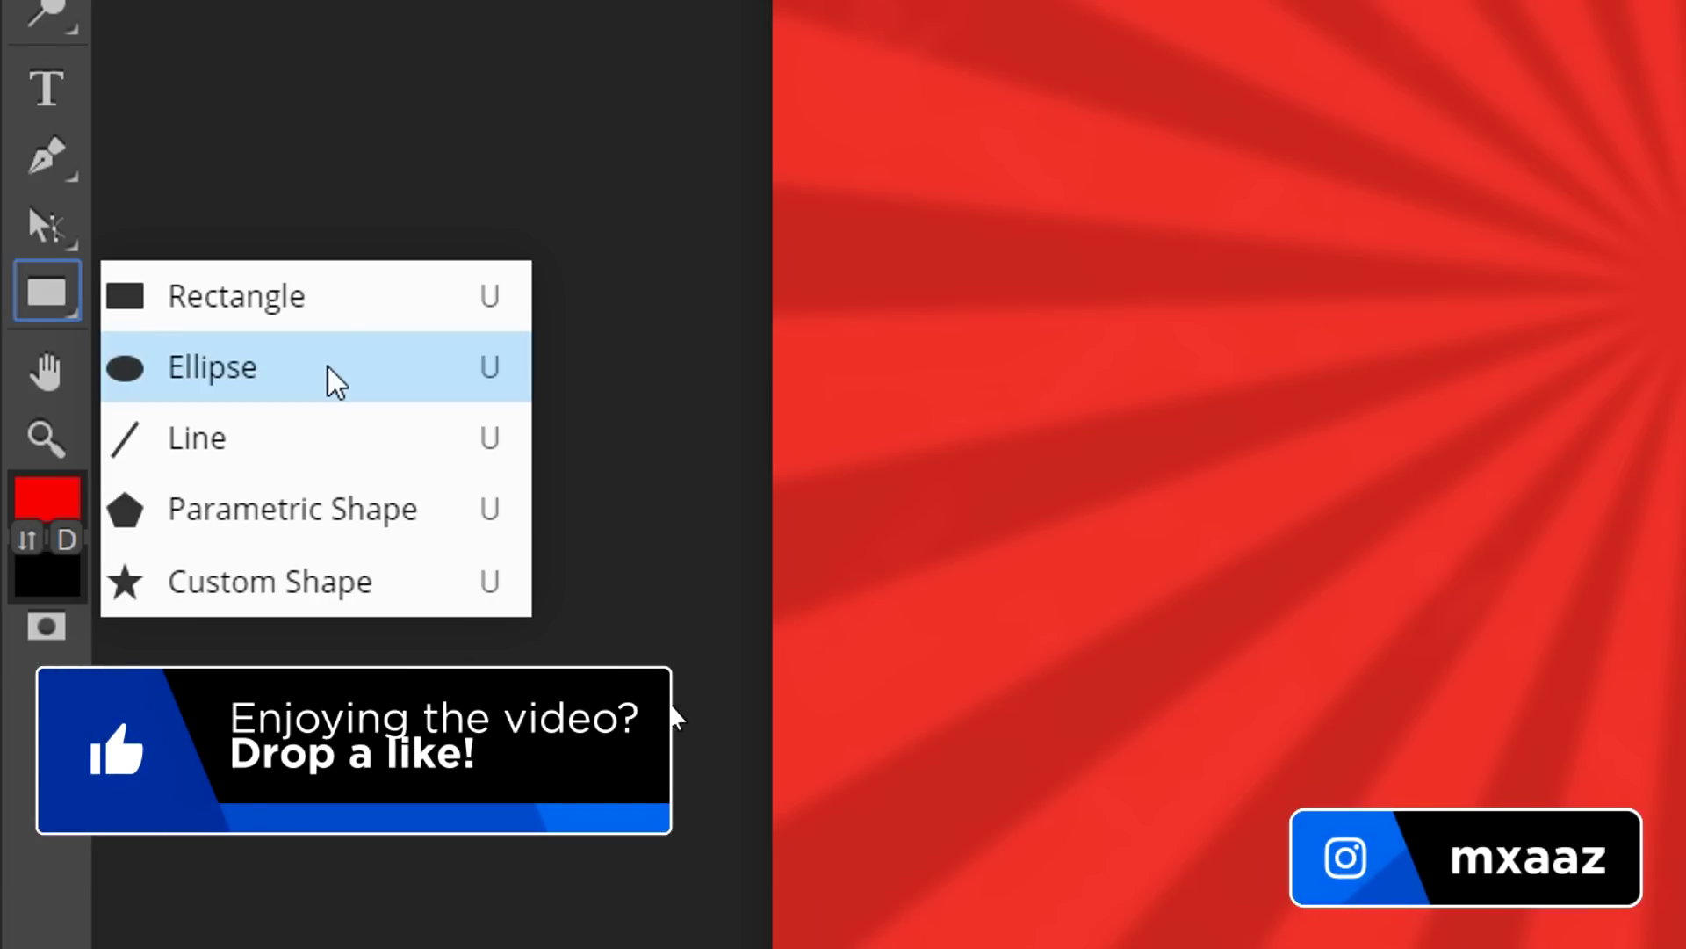
{"action": "left_click", "coordinate": [332, 374]}
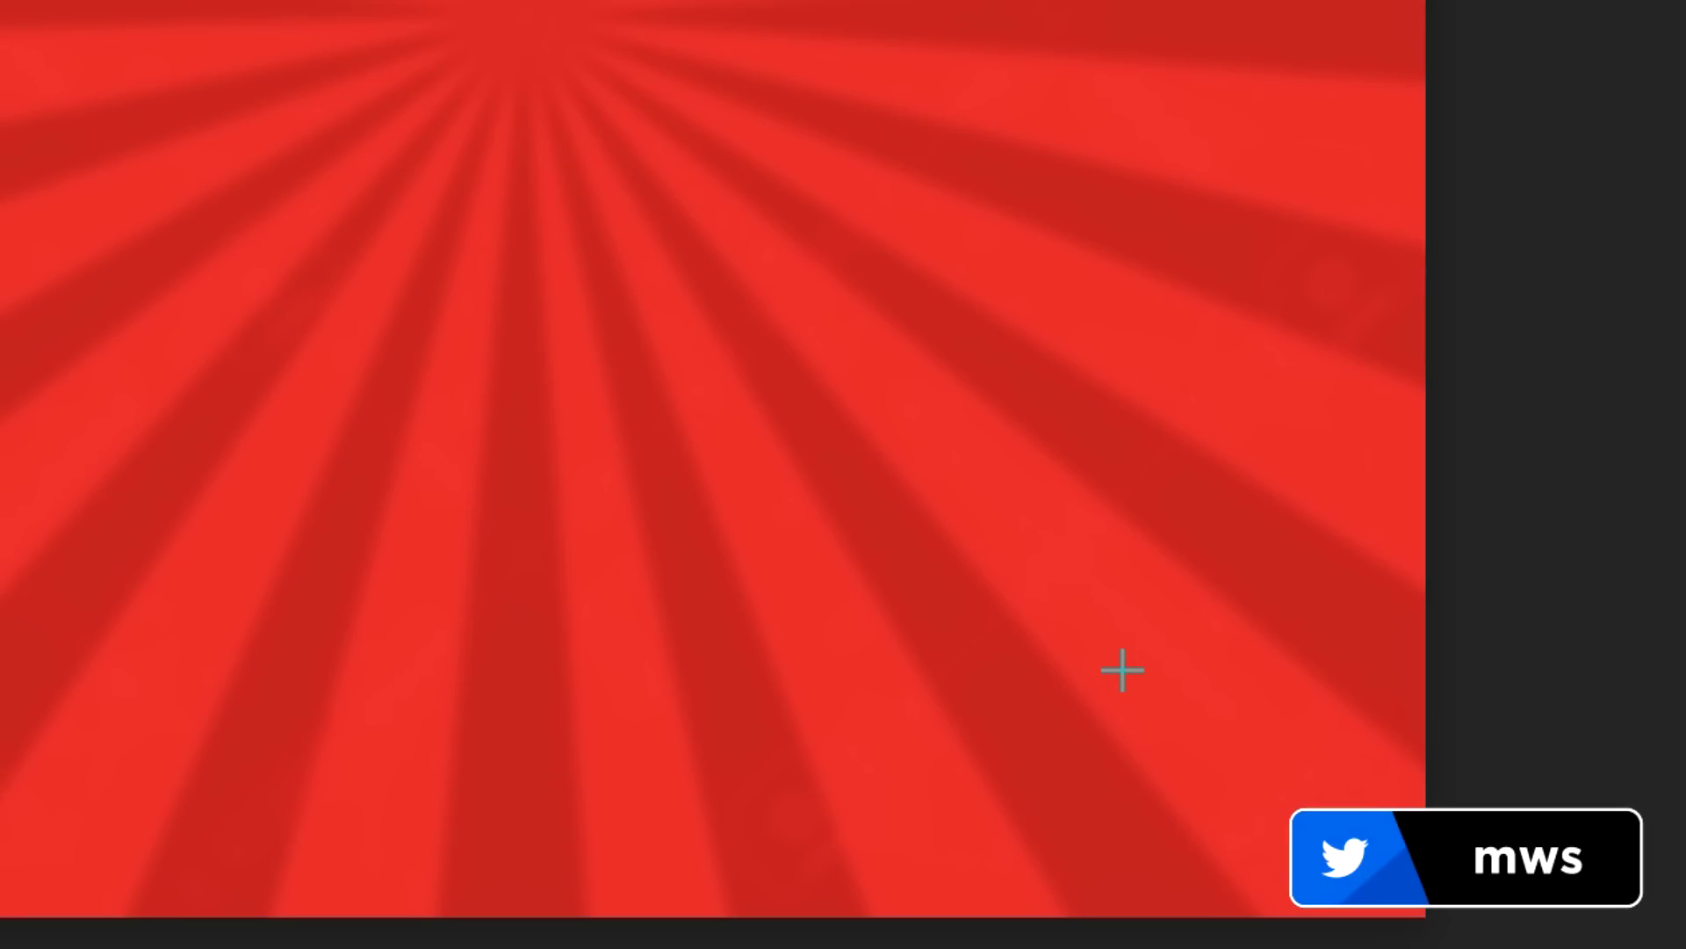
{"action": "left_click_drag", "start_coordinate": [1122, 670], "coordinate": [253, 0]}
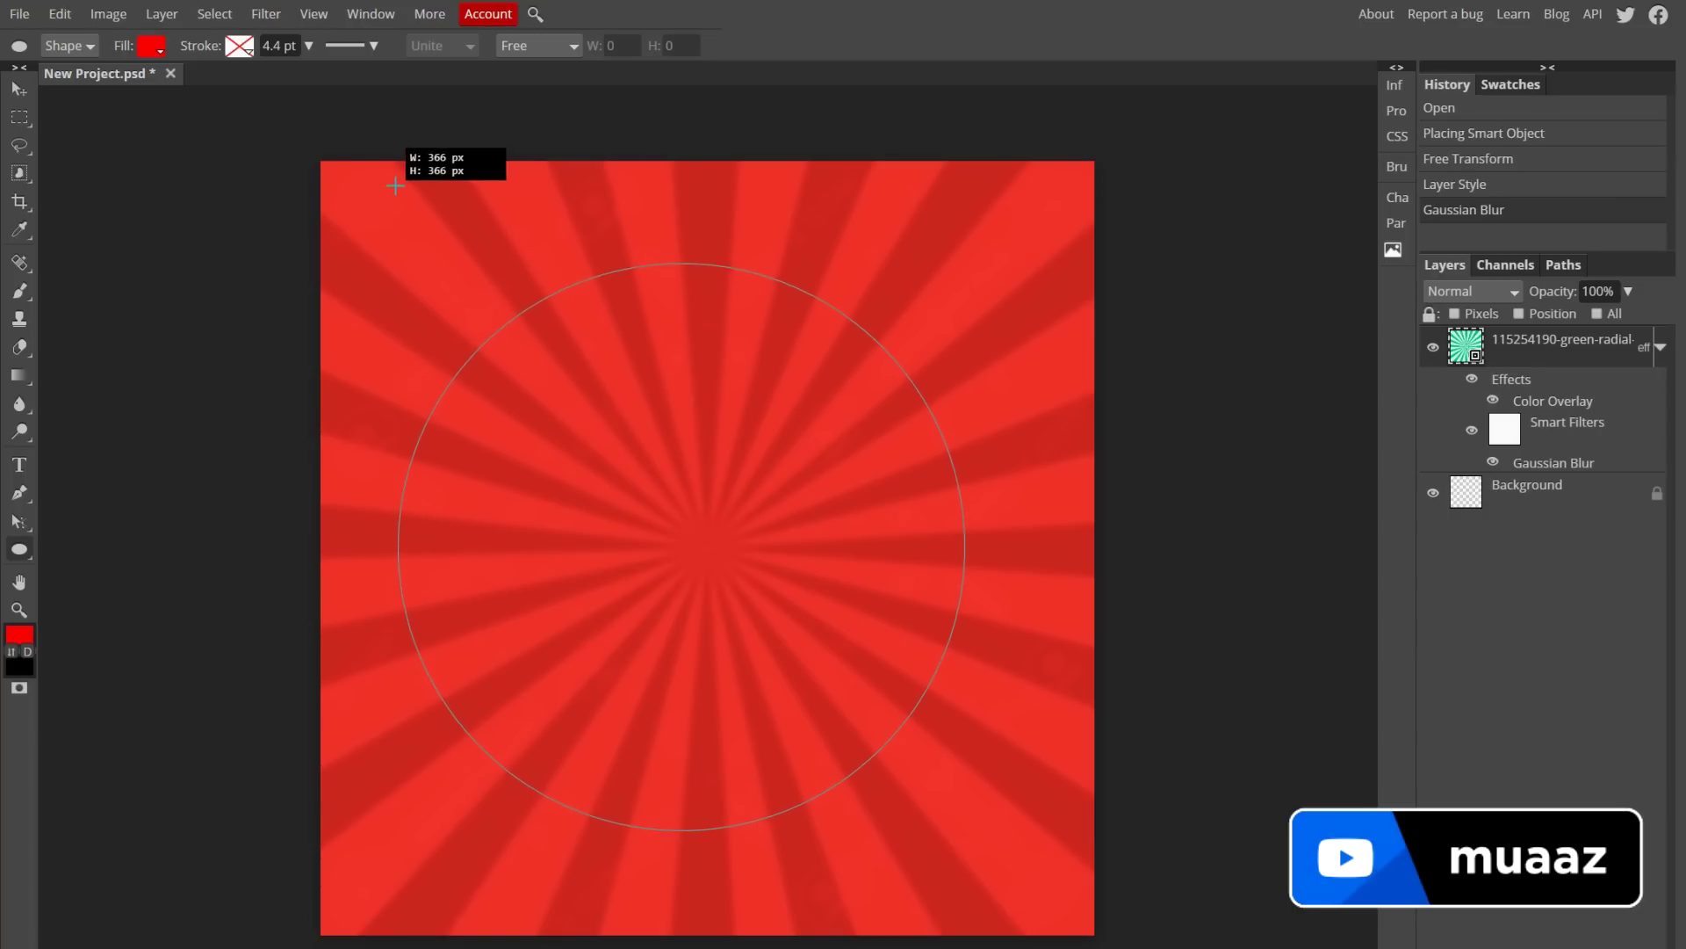
{"action": "left_click_drag", "start_coordinate": [395, 186], "coordinate": [313, 84]}
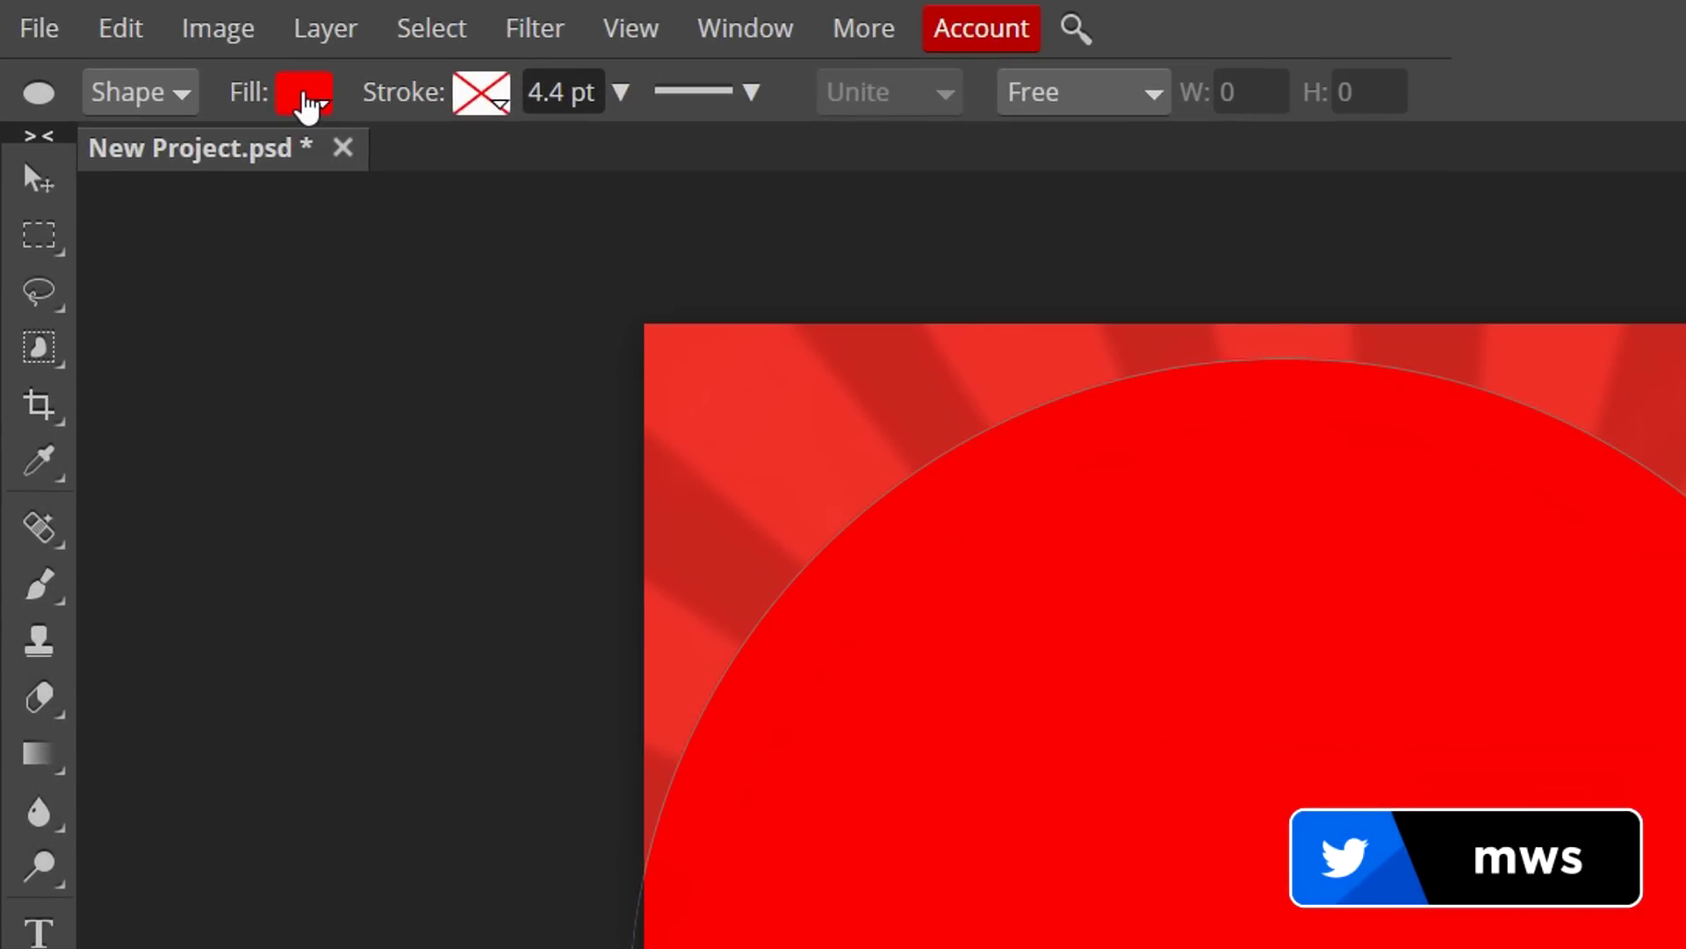
Step: Remove the circle's fill and give it a solid white stroke
{"action": "left_click", "coordinate": [153, 48]}
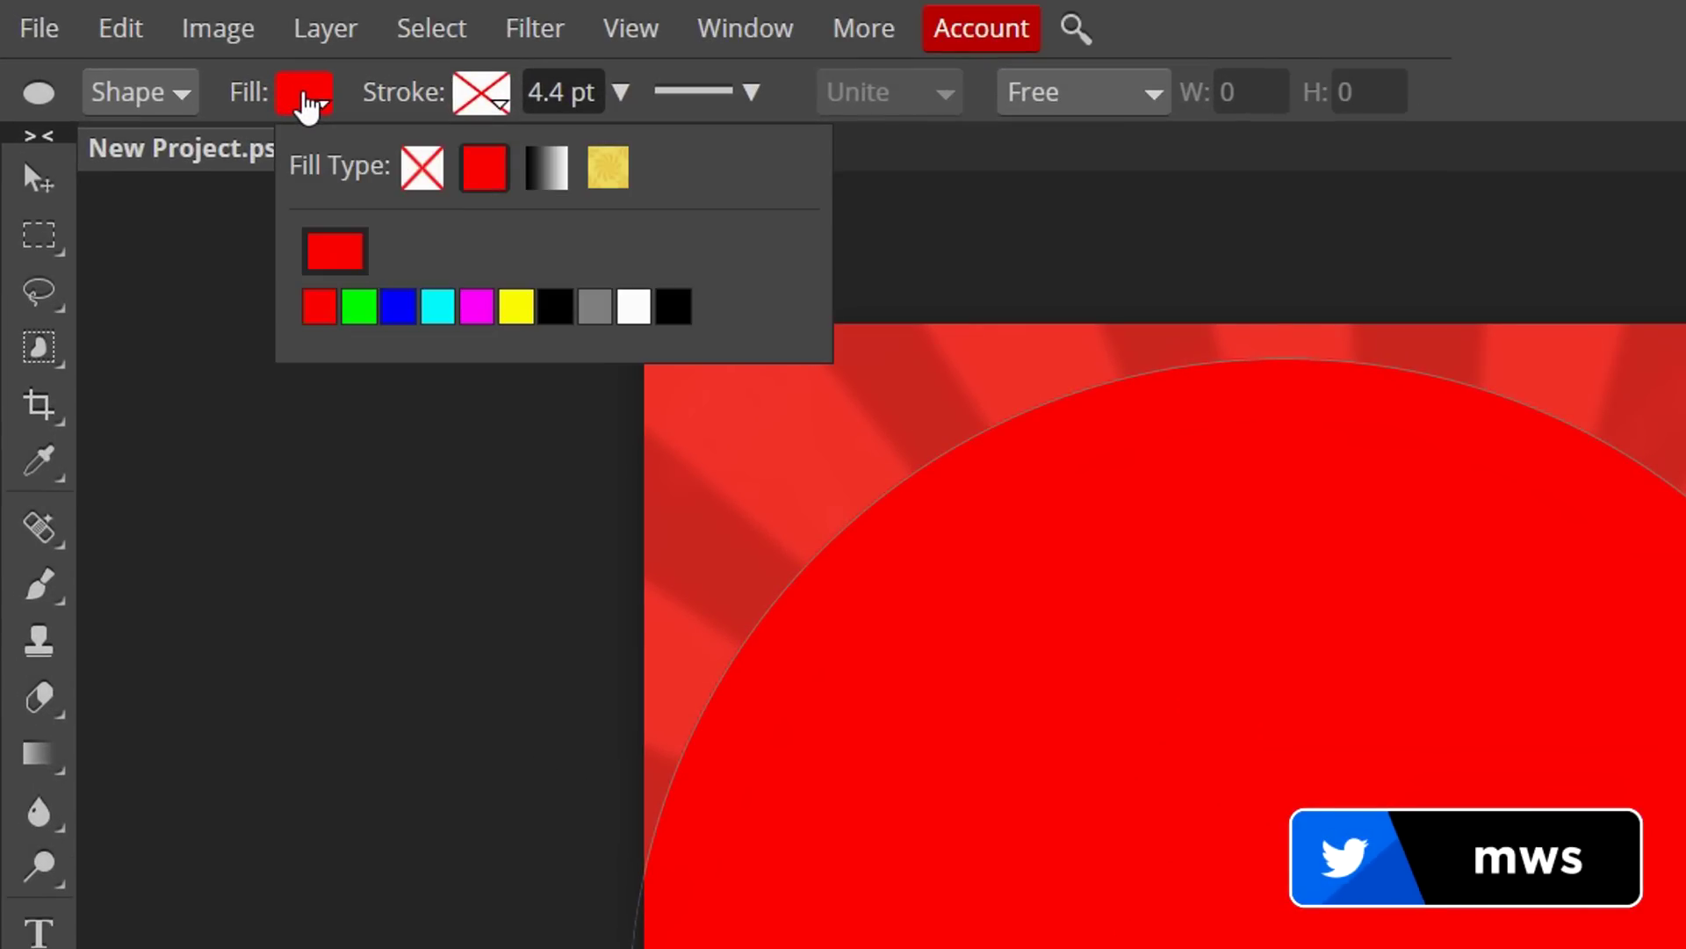
{"action": "left_click", "coordinate": [422, 176]}
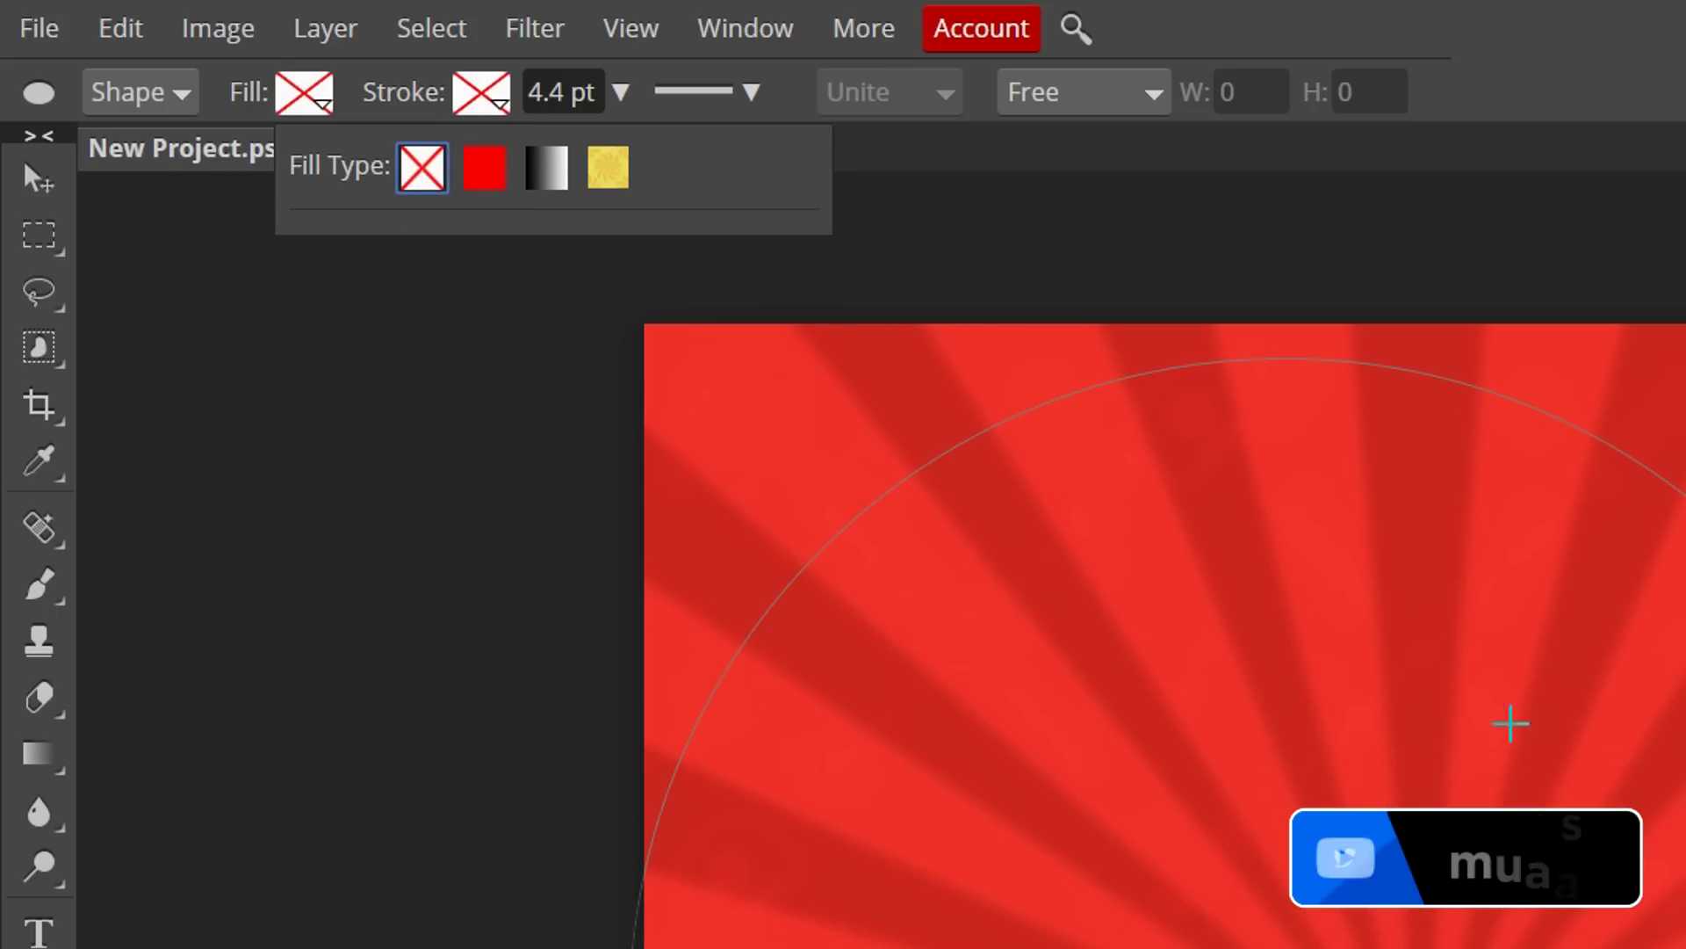
{"action": "left_click", "coordinate": [396, 112]}
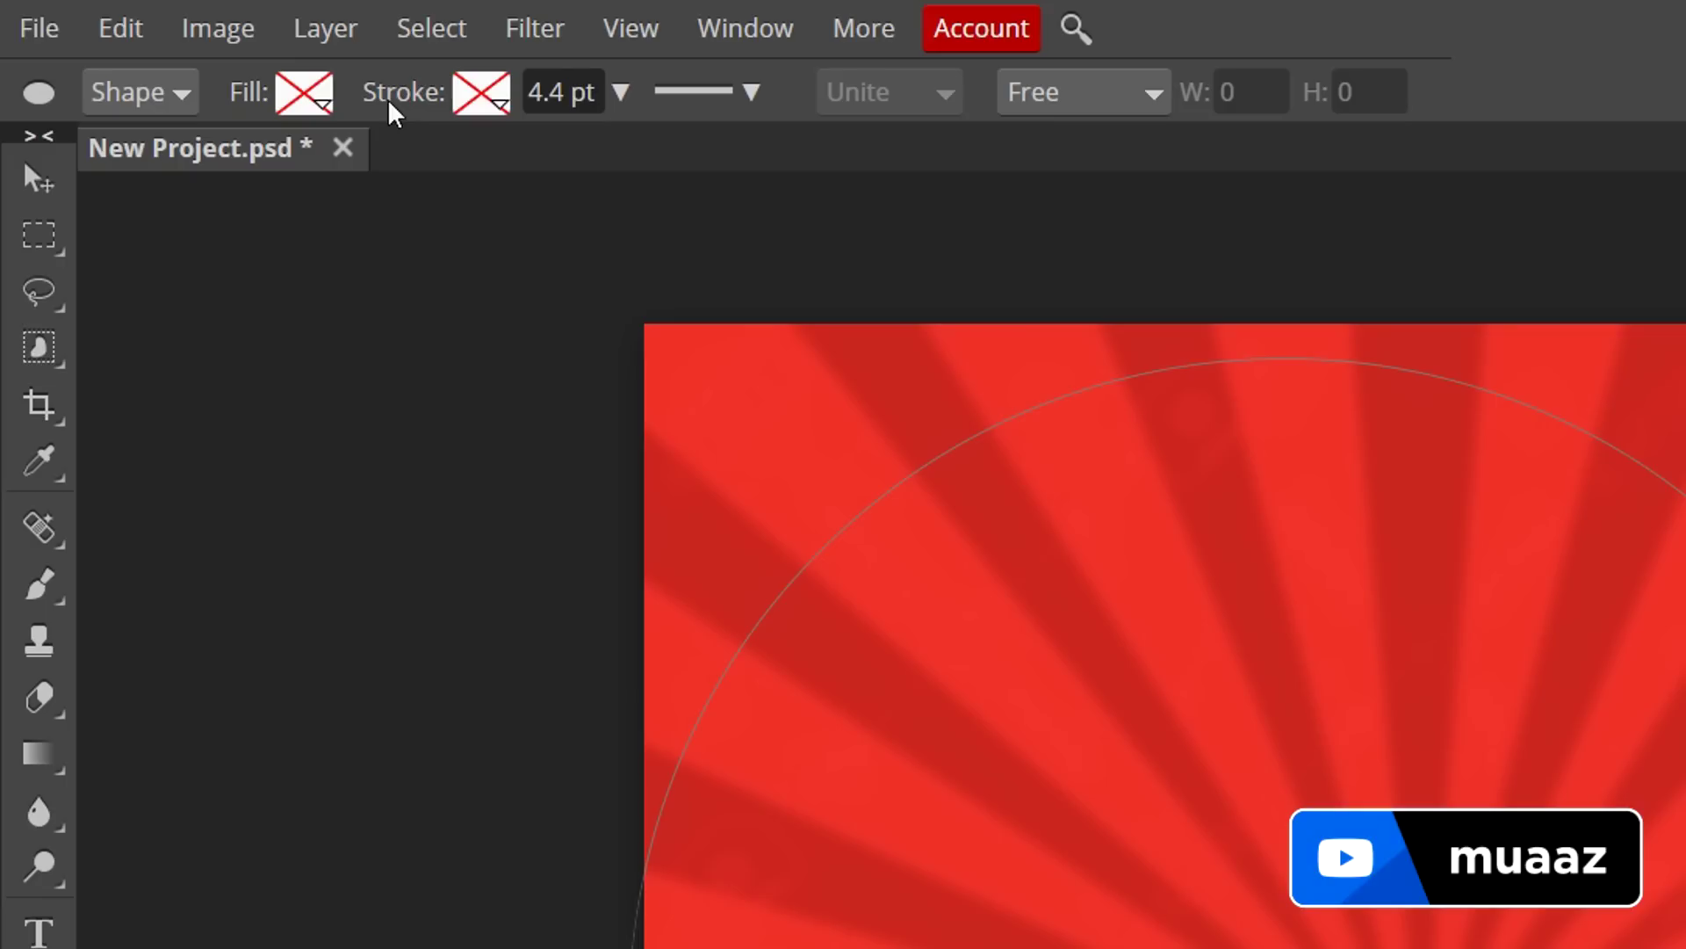
{"action": "left_click", "coordinate": [480, 110]}
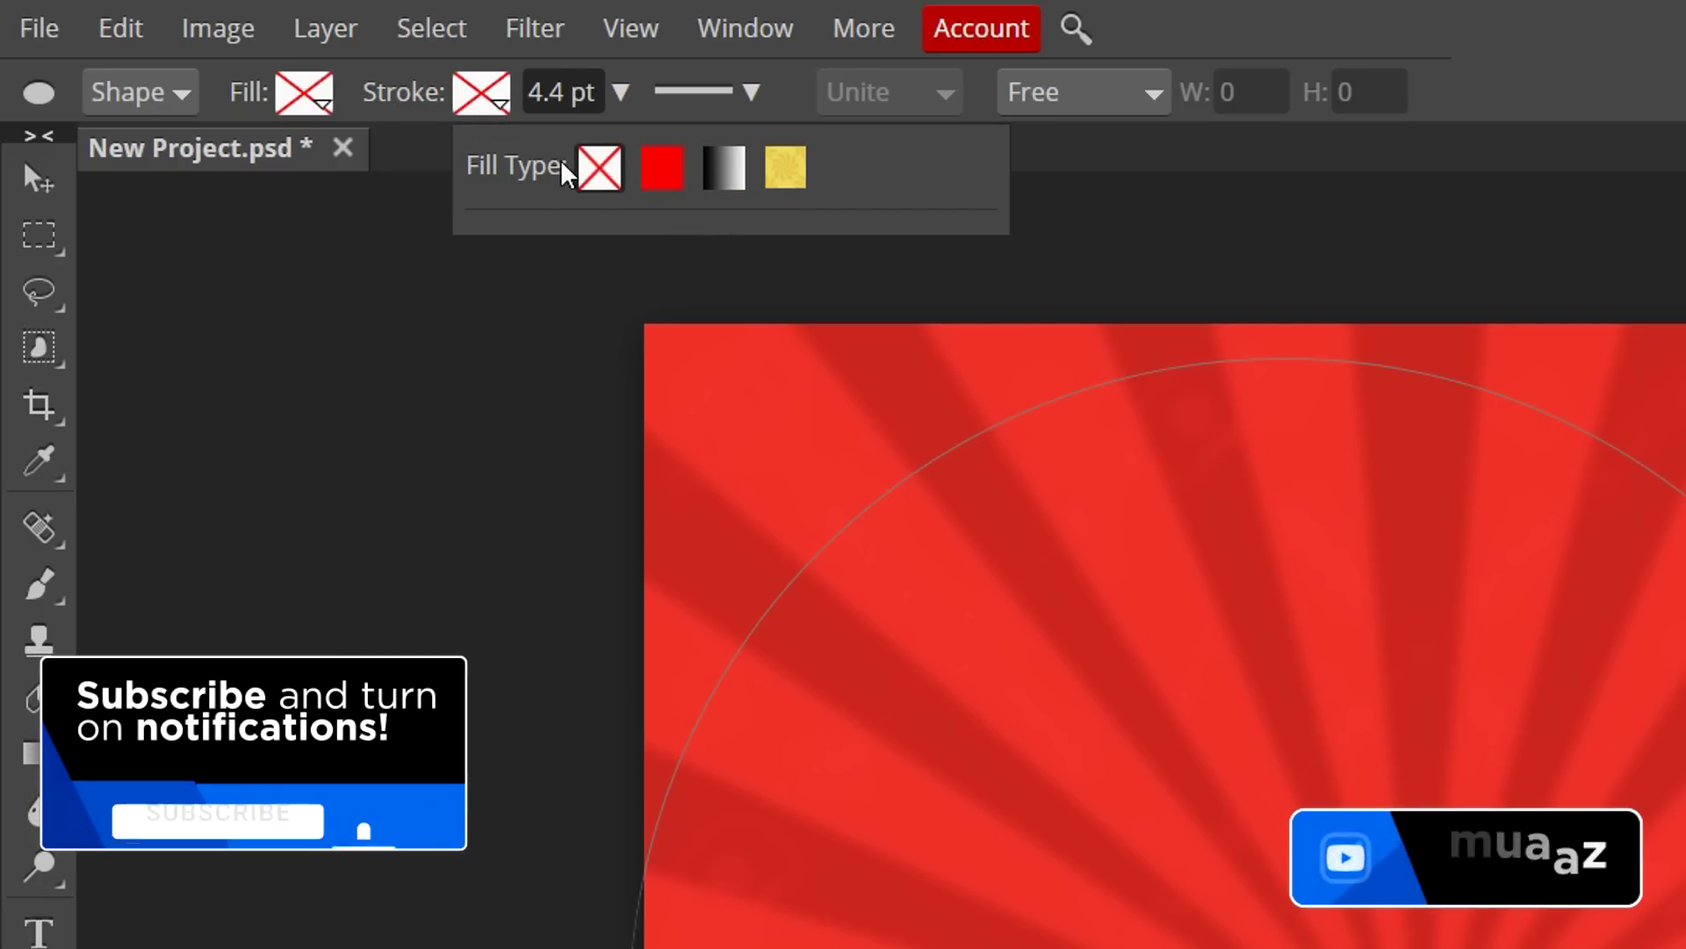
{"action": "left_click", "coordinate": [663, 169]}
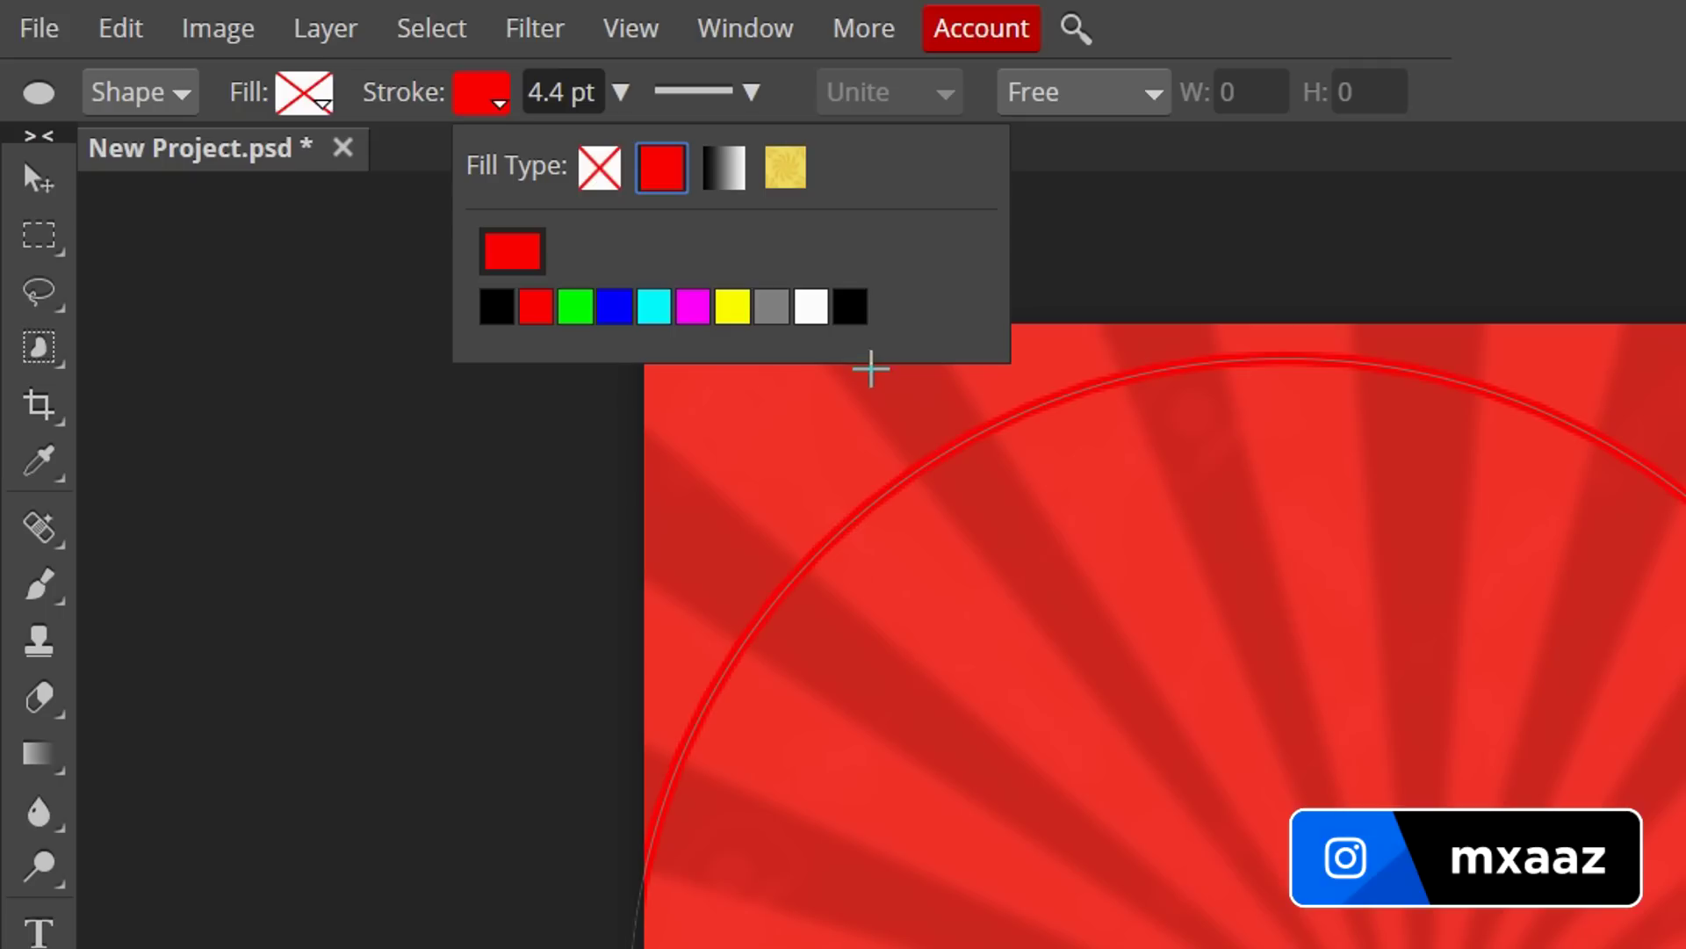
{"action": "left_click", "coordinate": [818, 318]}
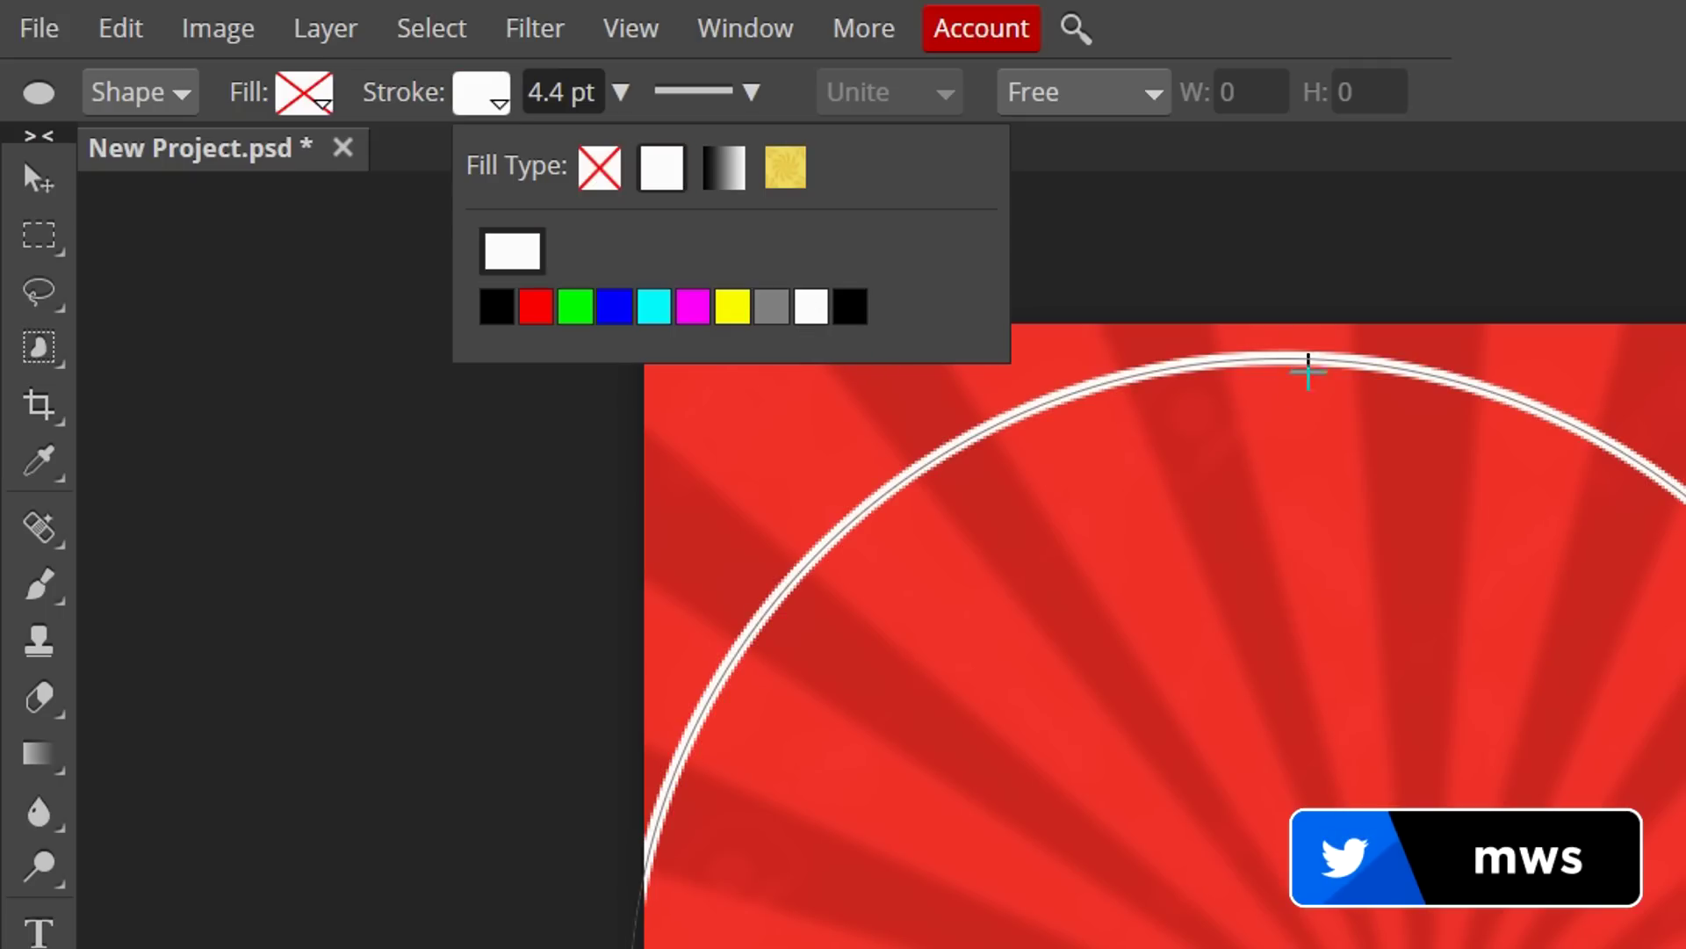
Step: Set the circle's stroke width to 15.8 pt
{"action": "left_click", "coordinate": [621, 93]}
{"action": "left_click_drag", "start_coordinate": [558, 165], "coordinate": [577, 153]}
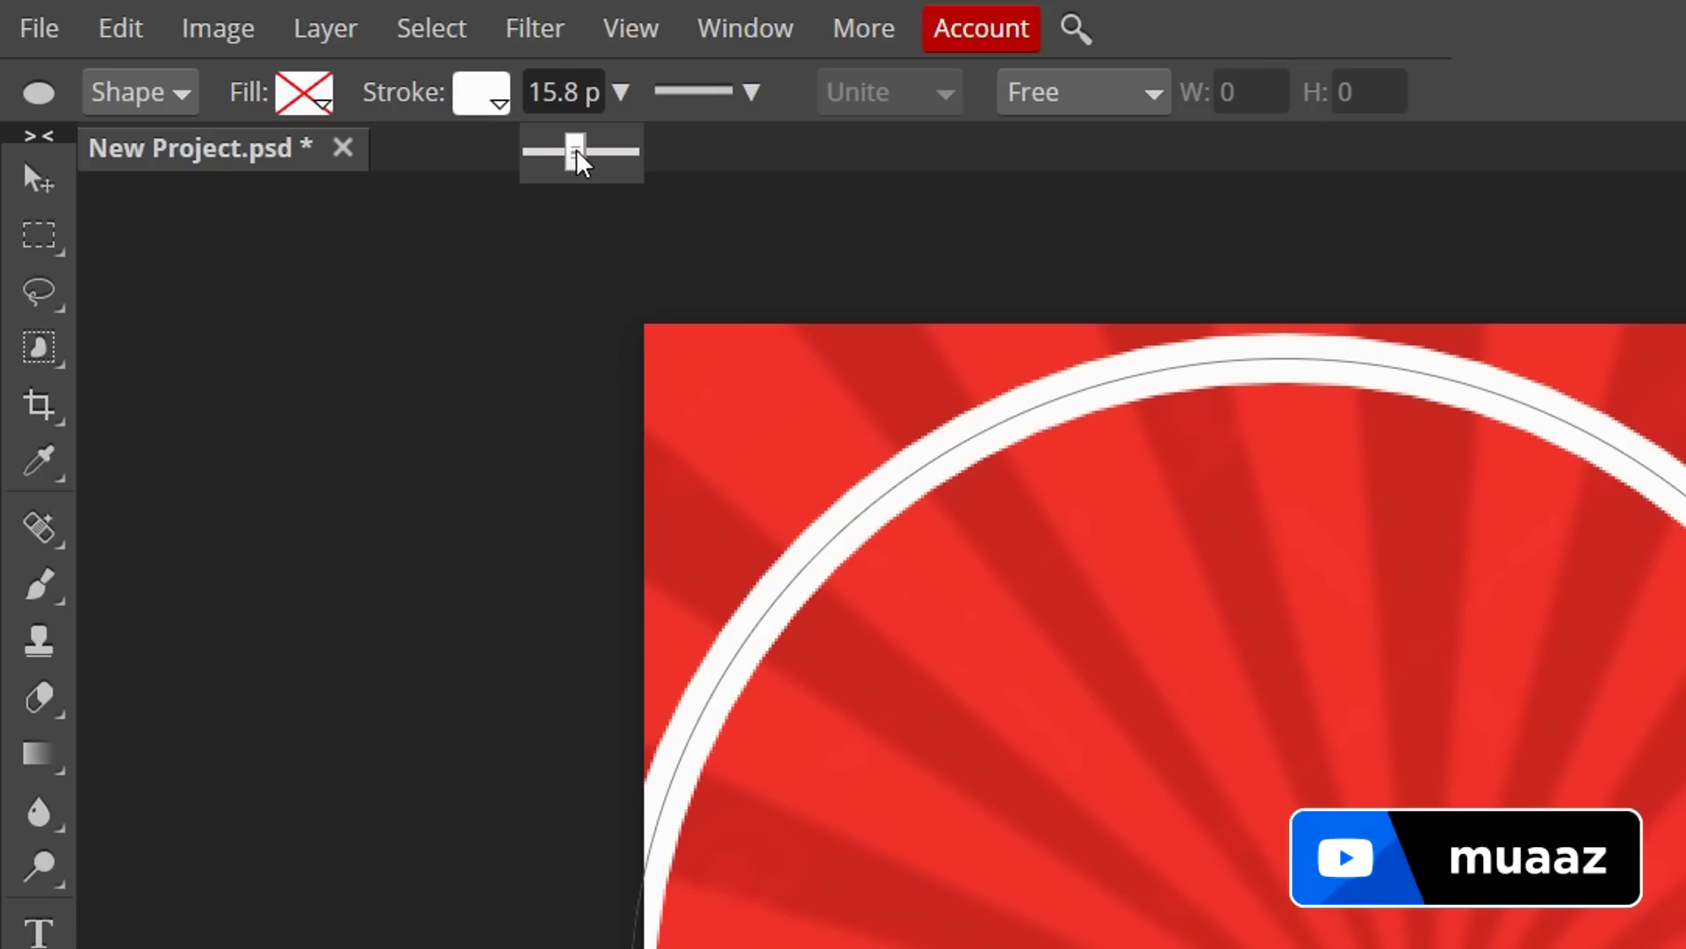
{"action": "right_click", "coordinate": [577, 153]}
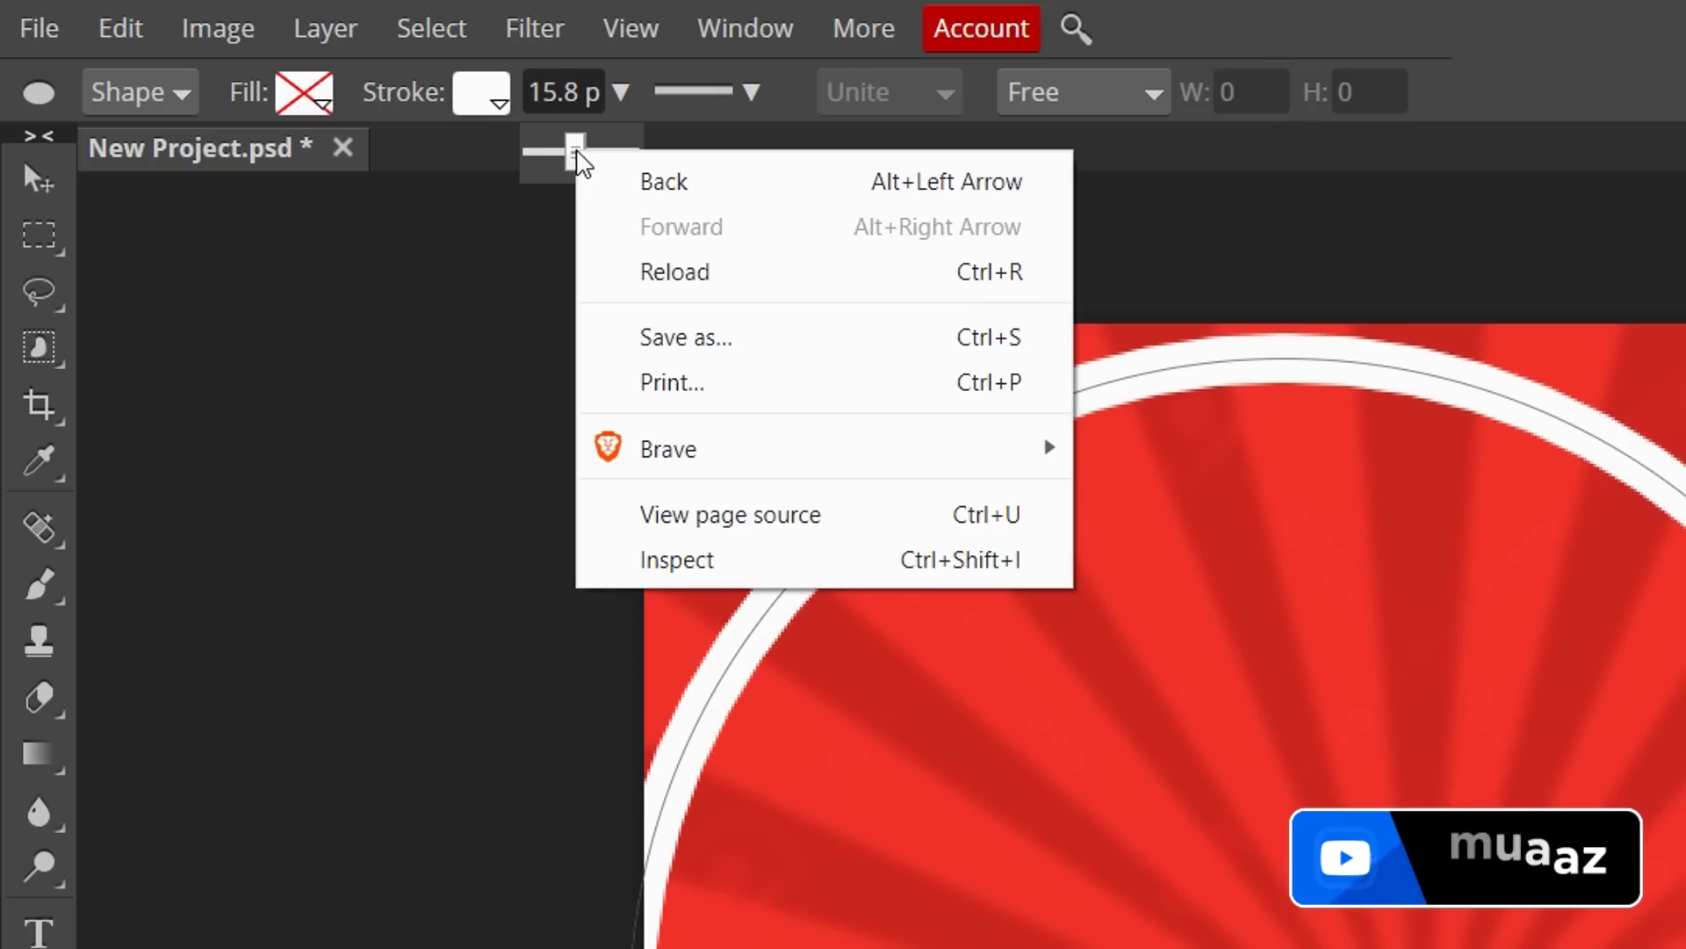
Step: Center the circle outline on the canvas and scale it up slightly from its center with Free Transform
{"action": "left_click_drag", "start_coordinate": [577, 153], "coordinate": [577, 153]}
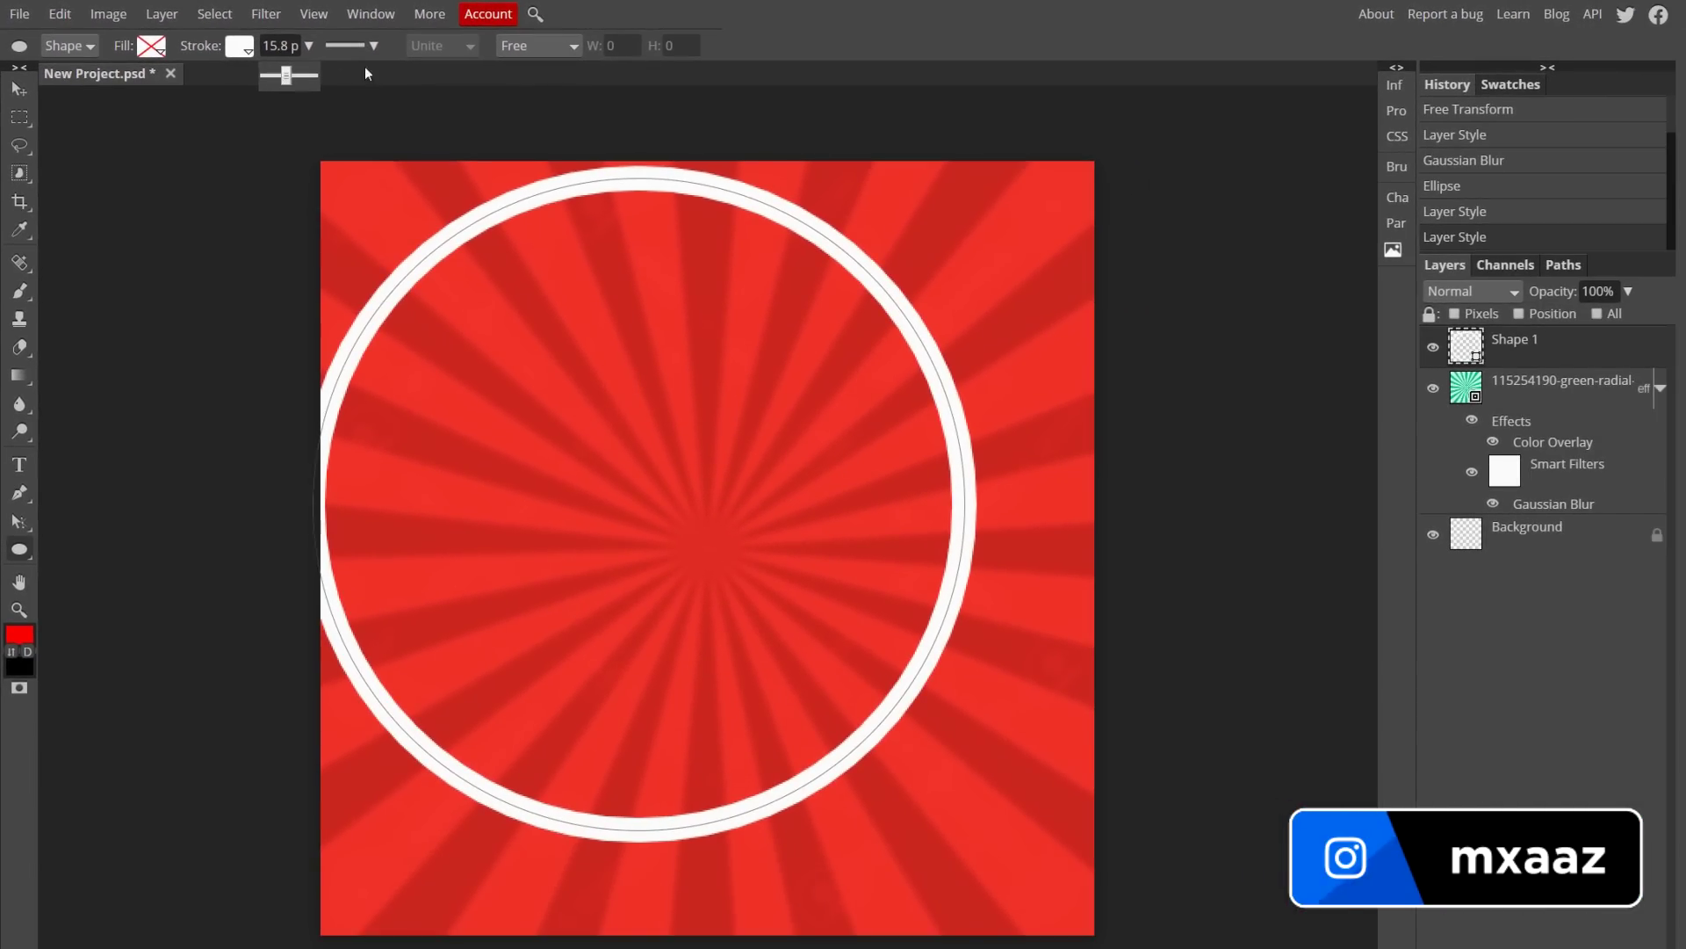
{"action": "left_click", "coordinate": [804, 124]}
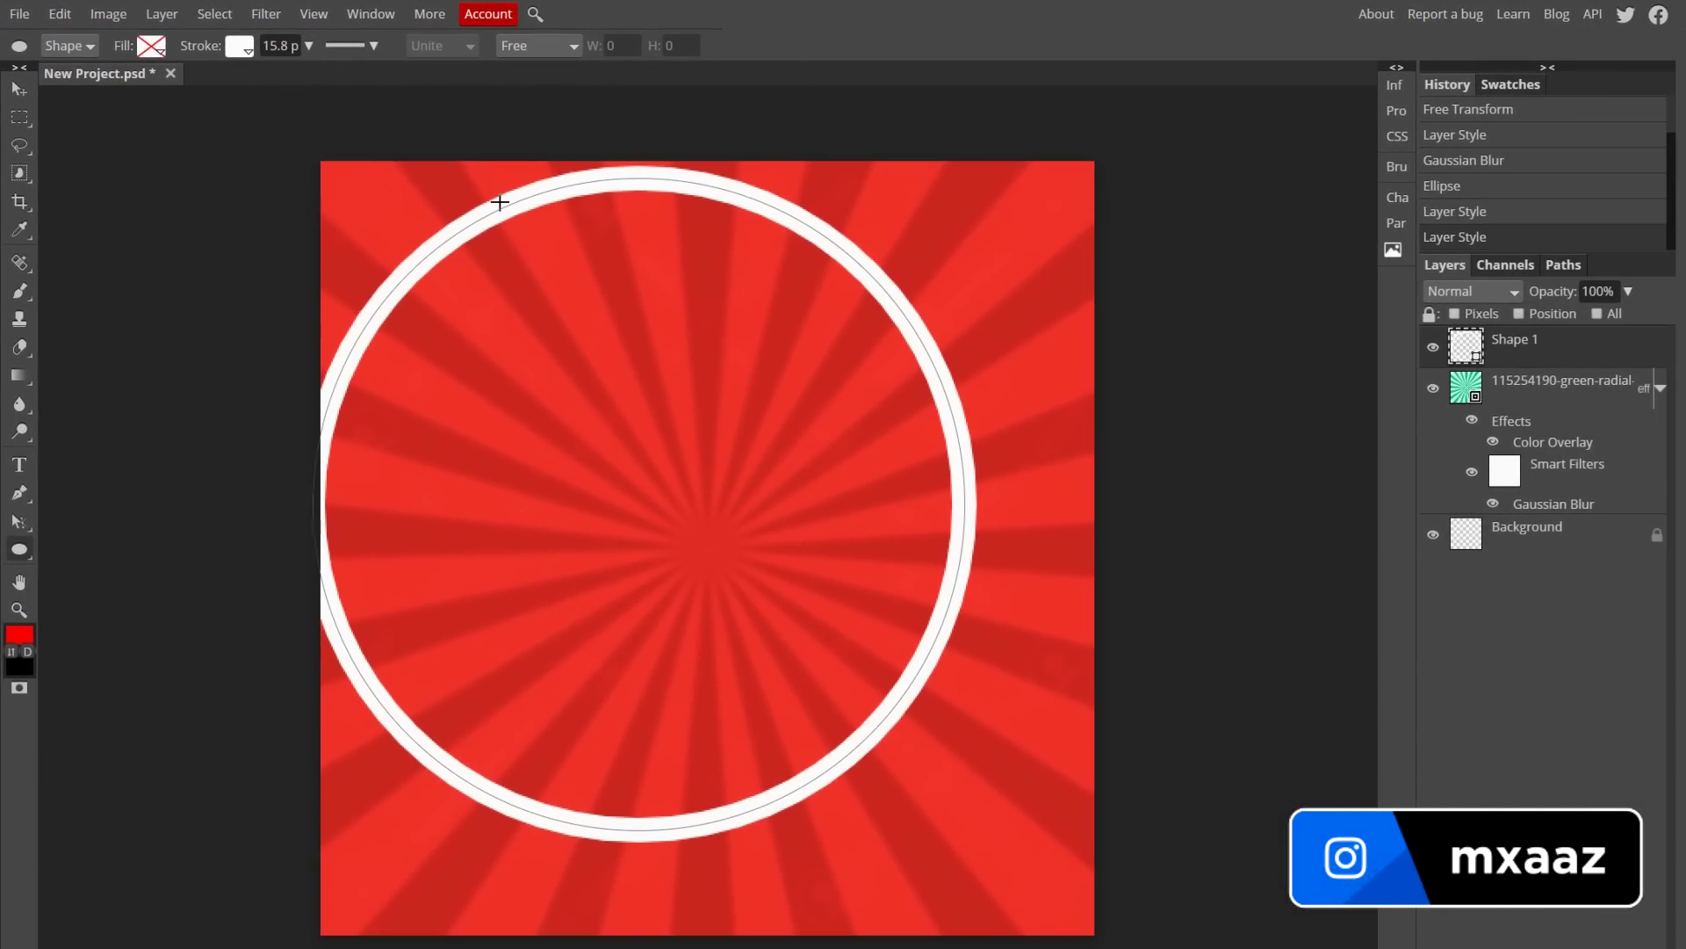
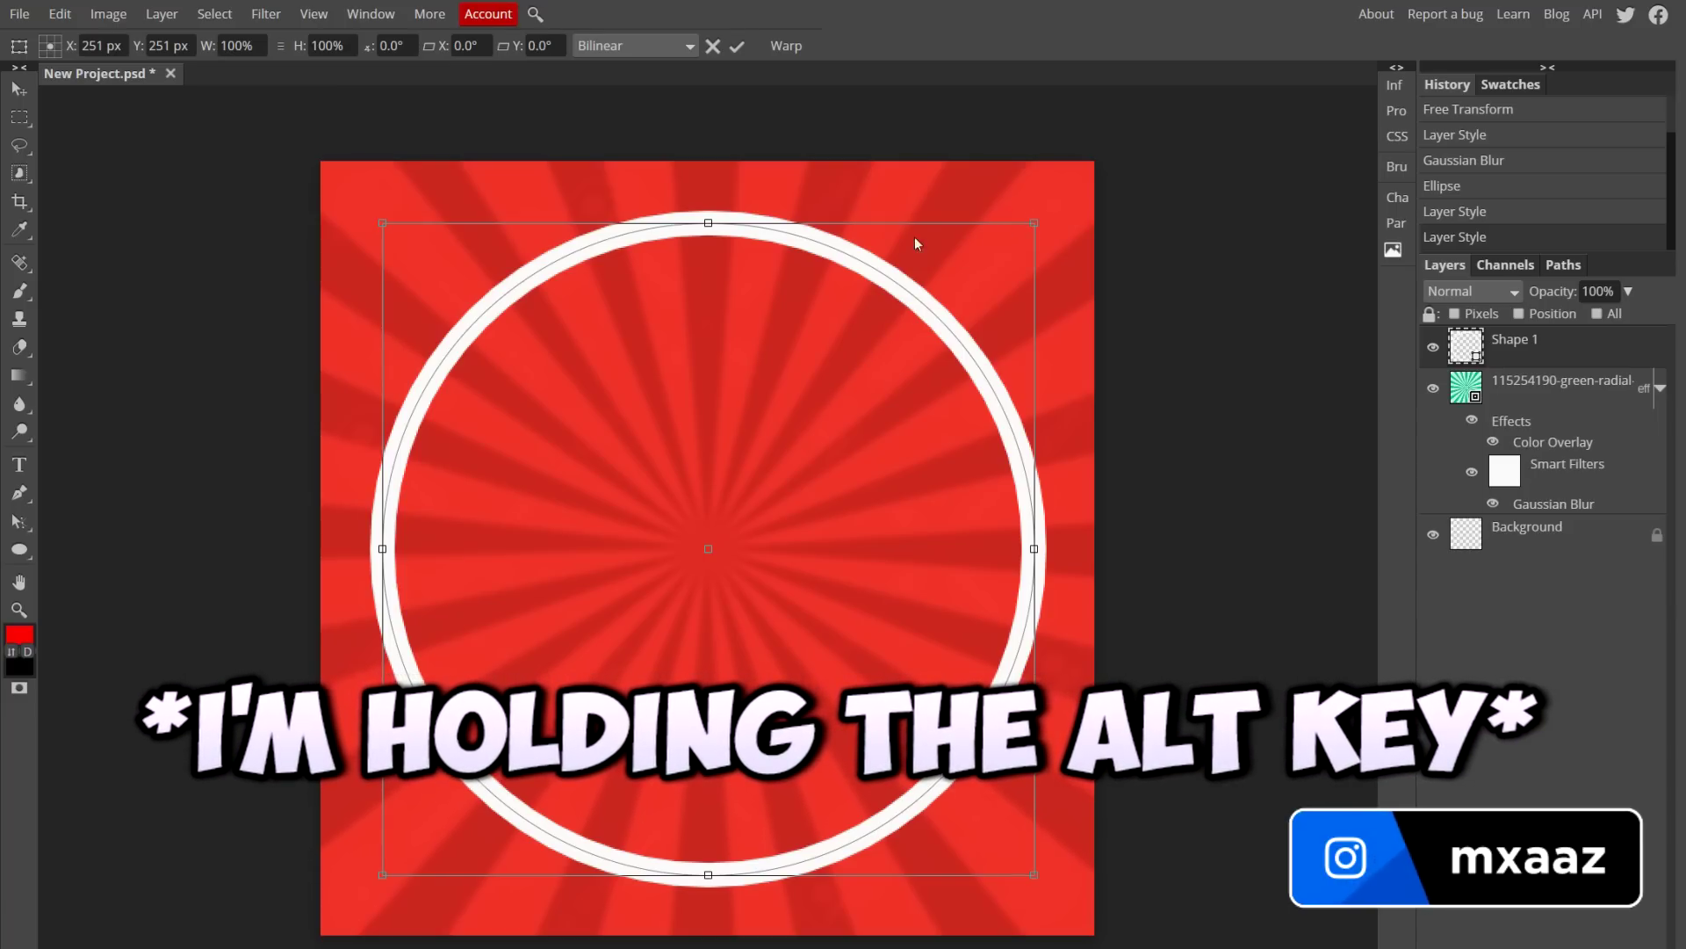
{"action": "mouse_move", "coordinate": [1034, 223]}
{"action": "left_mouse_down"}
{"action": "mouse_move", "coordinate": [1067, 198]}
{"action": "mouse_move", "coordinate": [1055, 204]}
{"action": "left_mouse_up"}
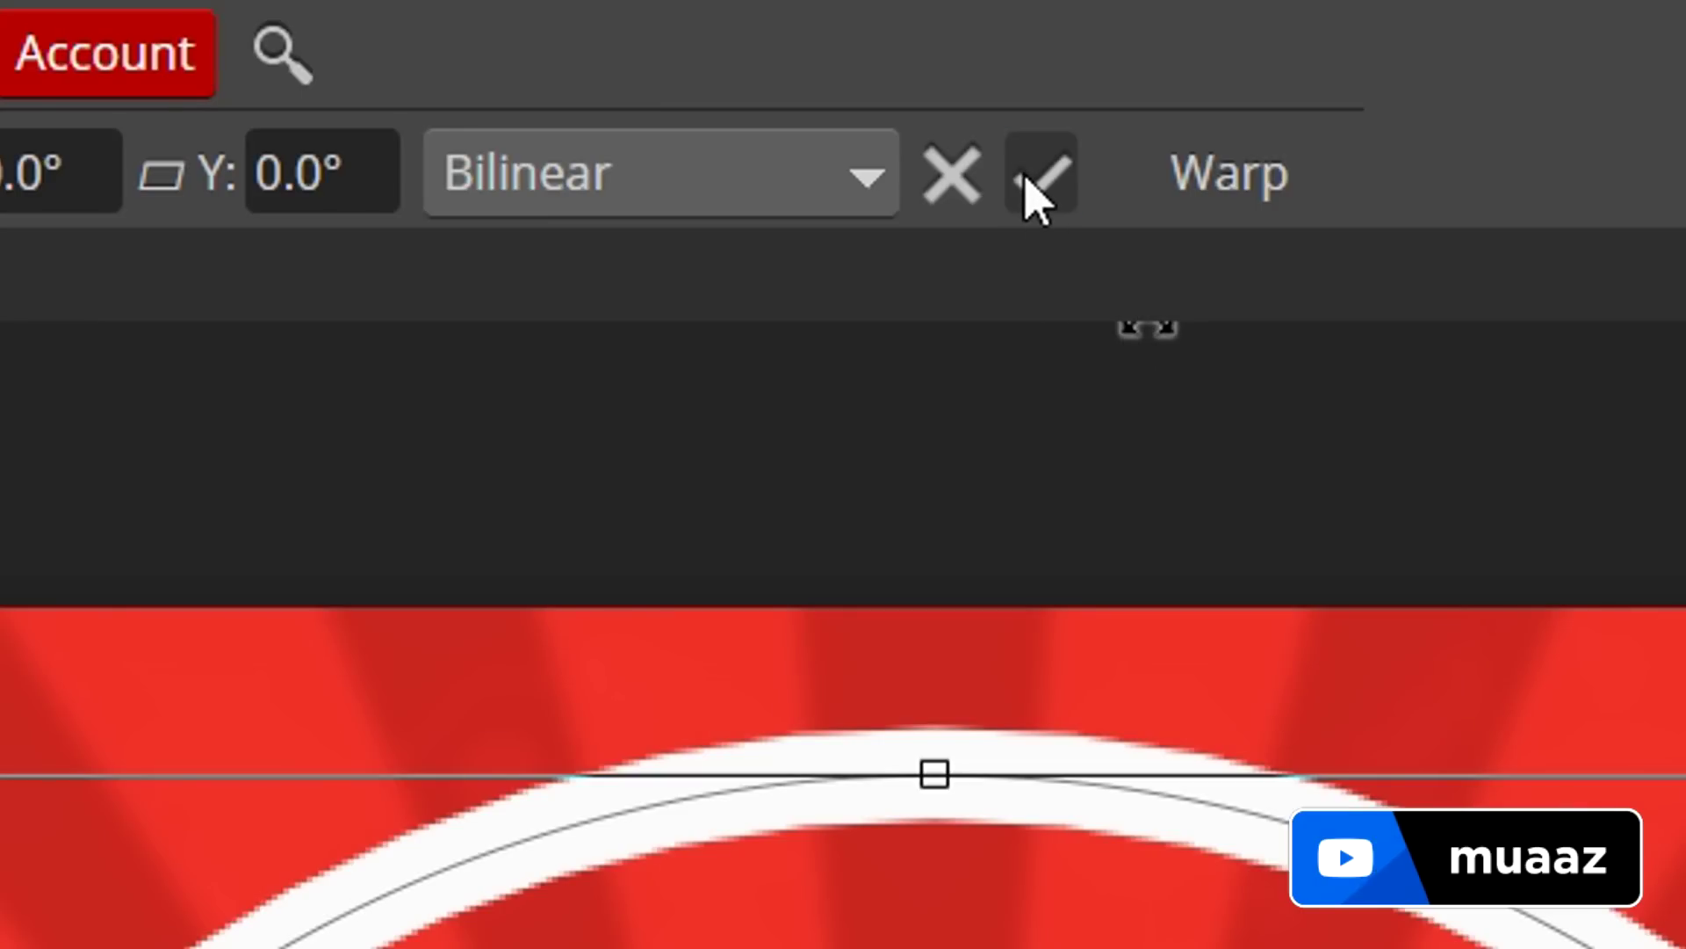
{"action": "left_click", "coordinate": [737, 46]}
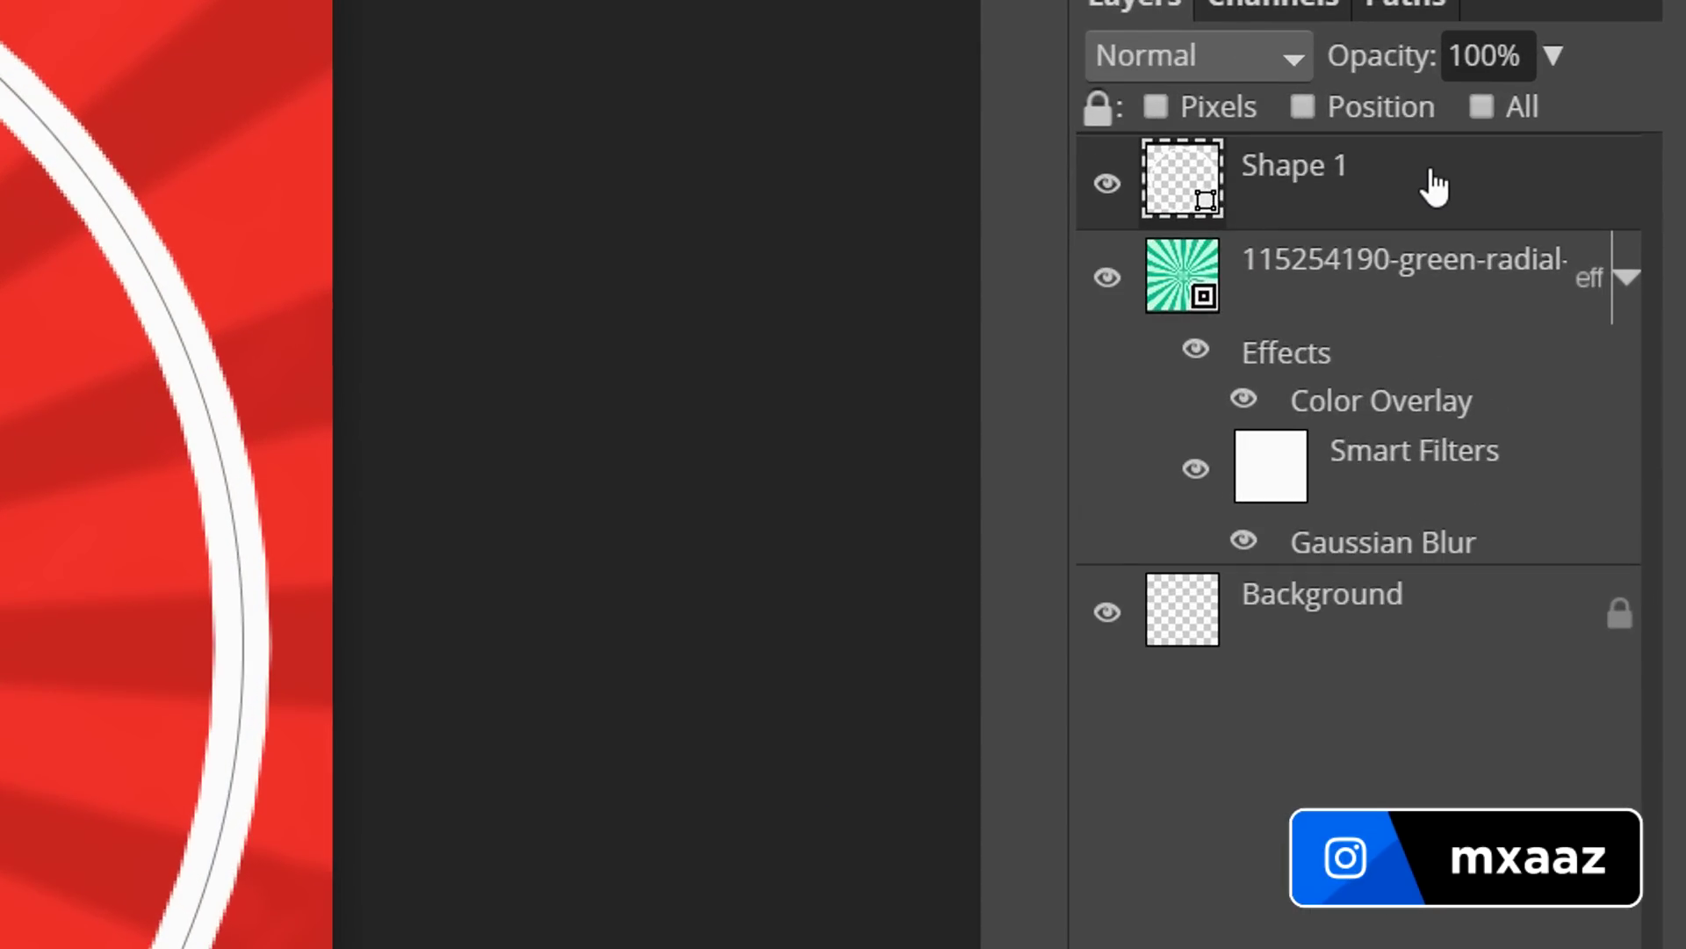
Step: Add an Outer Glow to the circle's layer and set the glow color to black (000000)
{"action": "right_click", "coordinate": [1569, 340]}
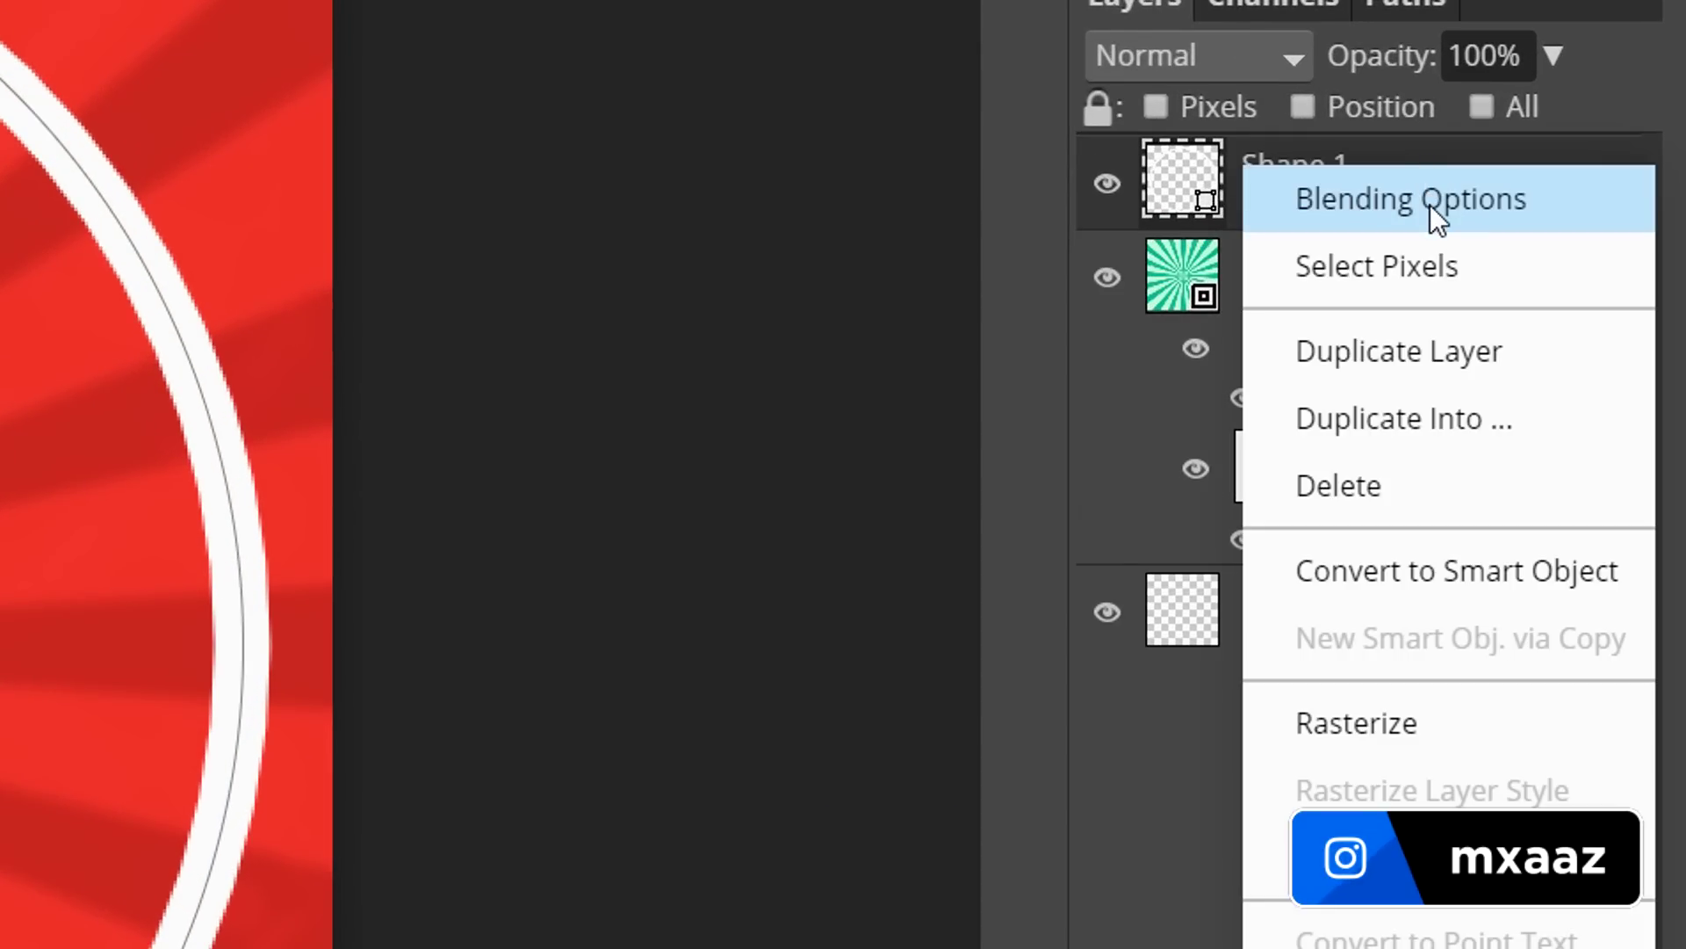
{"action": "left_click", "coordinate": [1430, 203]}
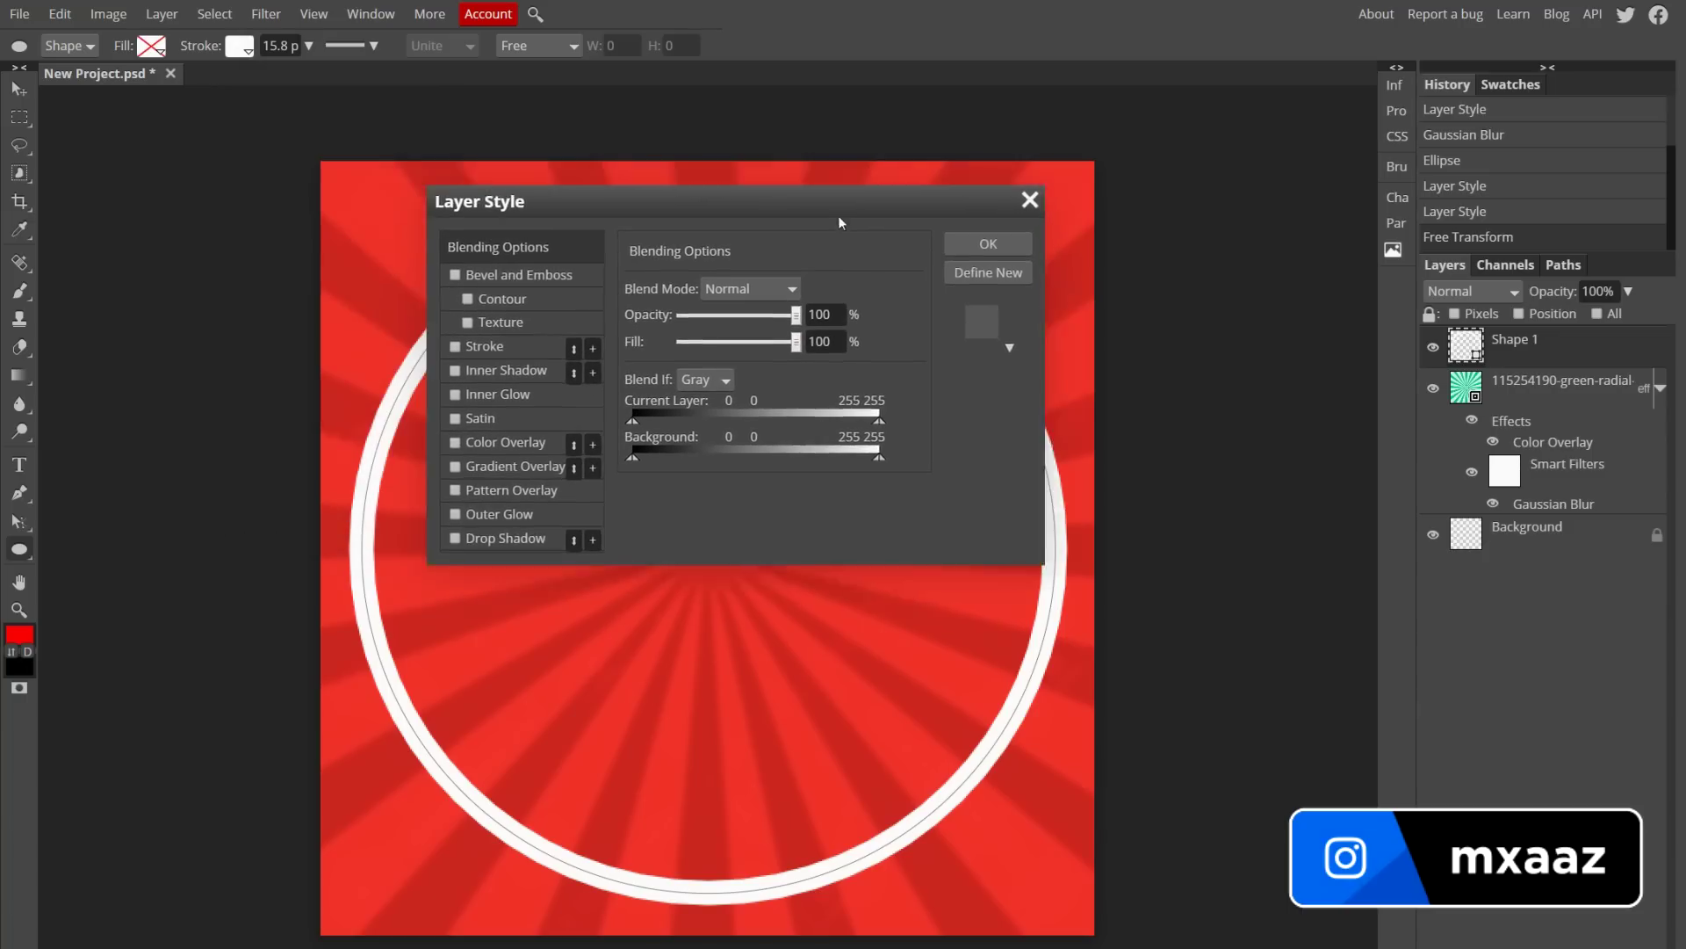
{"action": "left_click_drag", "start_coordinate": [838, 217], "coordinate": [1294, 403]}
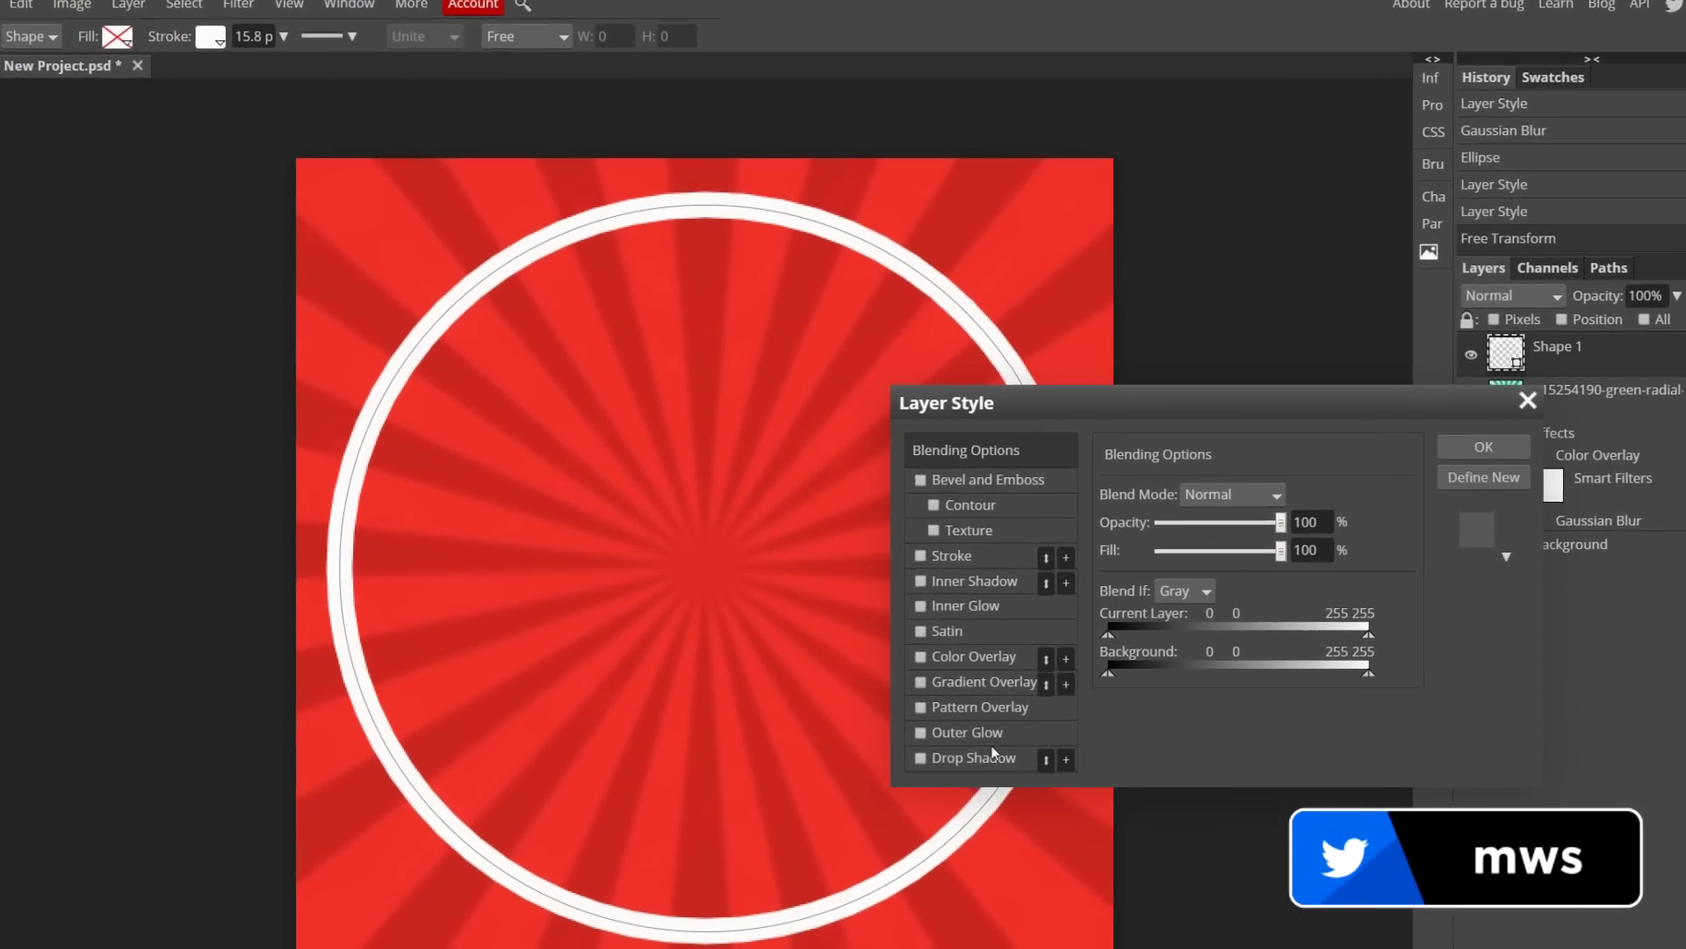
{"action": "left_click", "coordinate": [945, 736]}
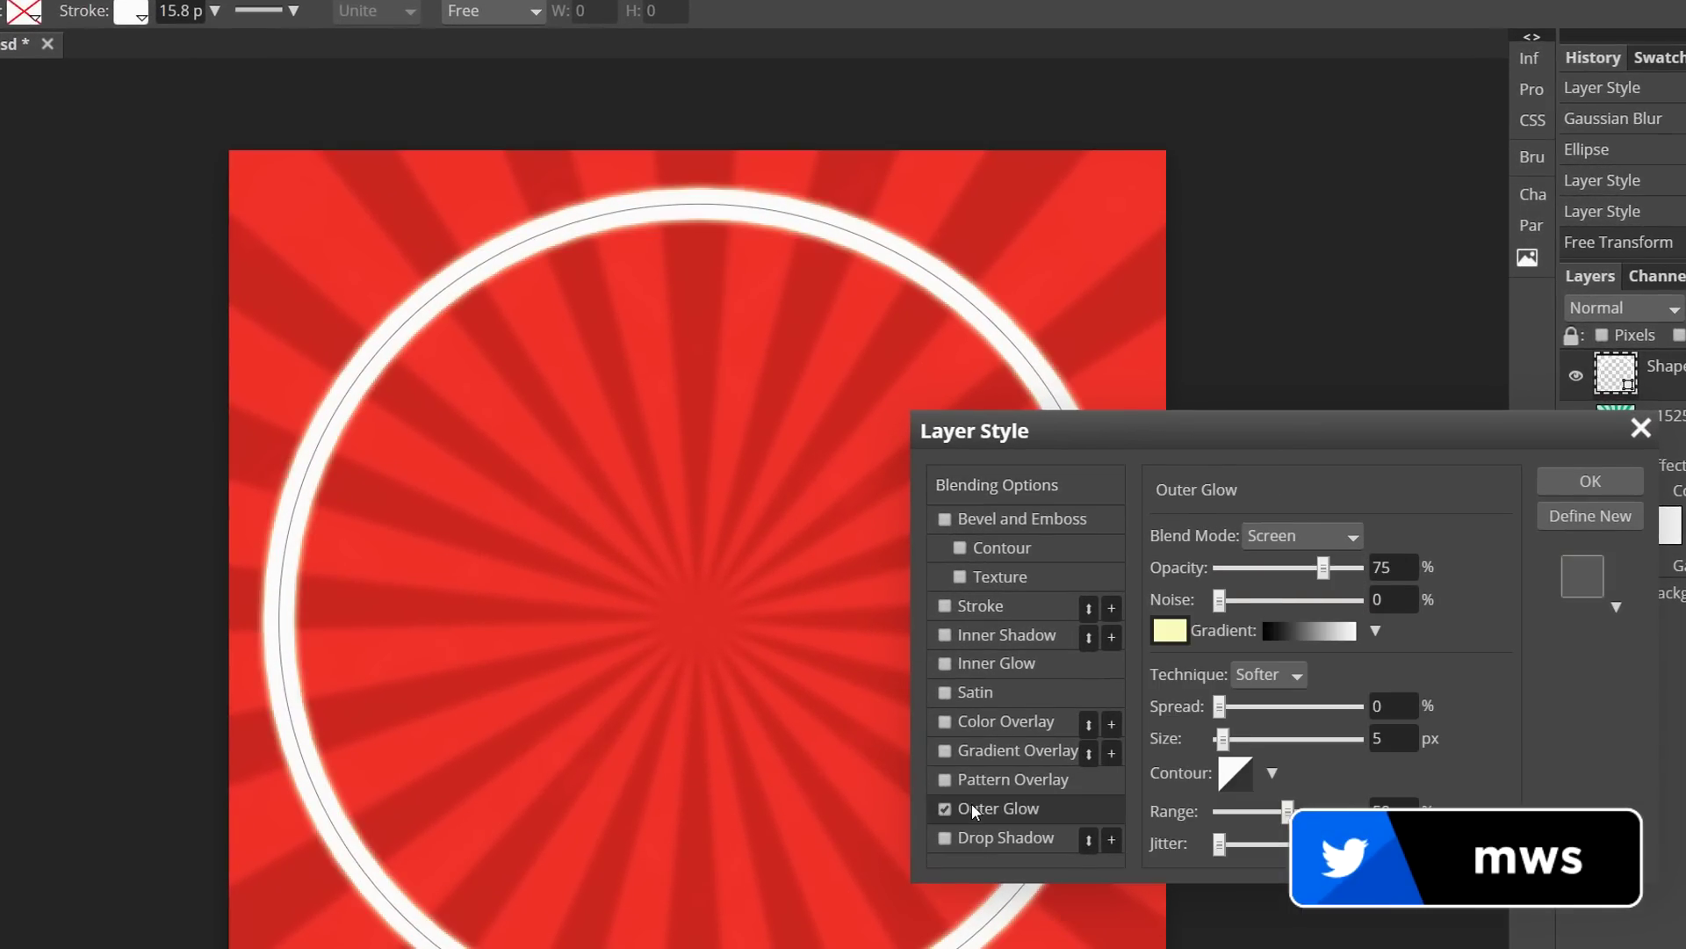
{"action": "left_click", "coordinate": [1168, 634]}
{"action": "left_click_drag", "start_coordinate": [243, 334], "coordinate": [453, 618]}
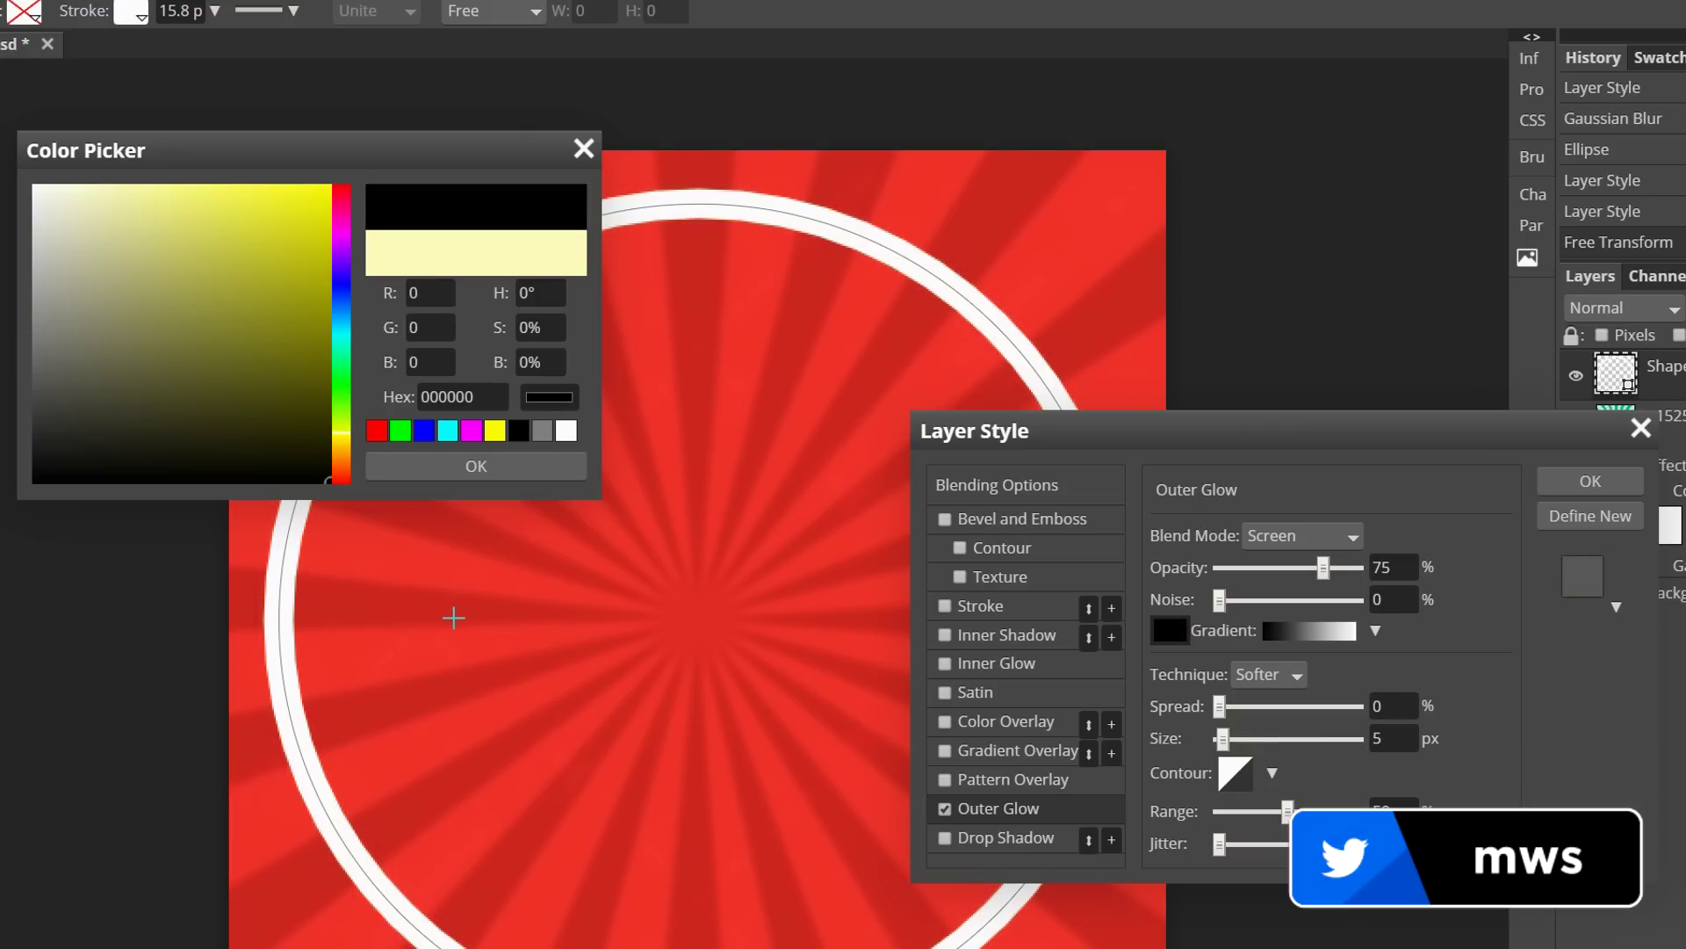
{"action": "left_click", "coordinate": [474, 466]}
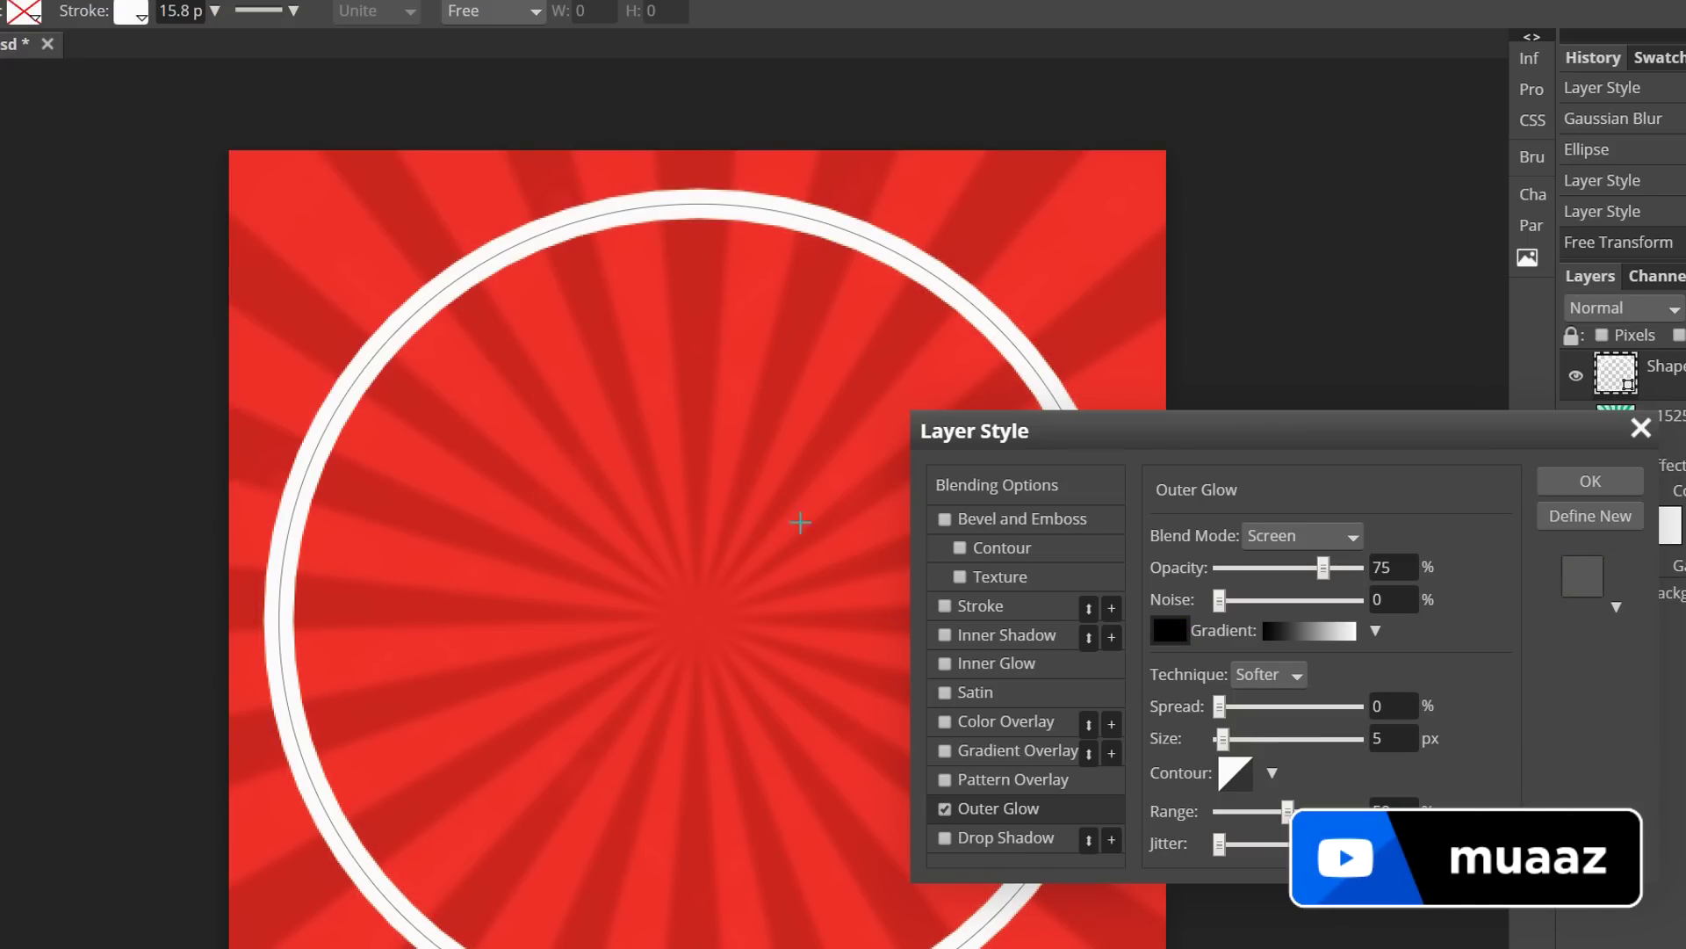
Step: Set the circle's glow to Normal blend mode, 100% opacity, 6% spread and 25 px size, and apply the layer style
{"action": "left_click", "coordinate": [1324, 533]}
{"action": "left_click", "coordinate": [1320, 561]}
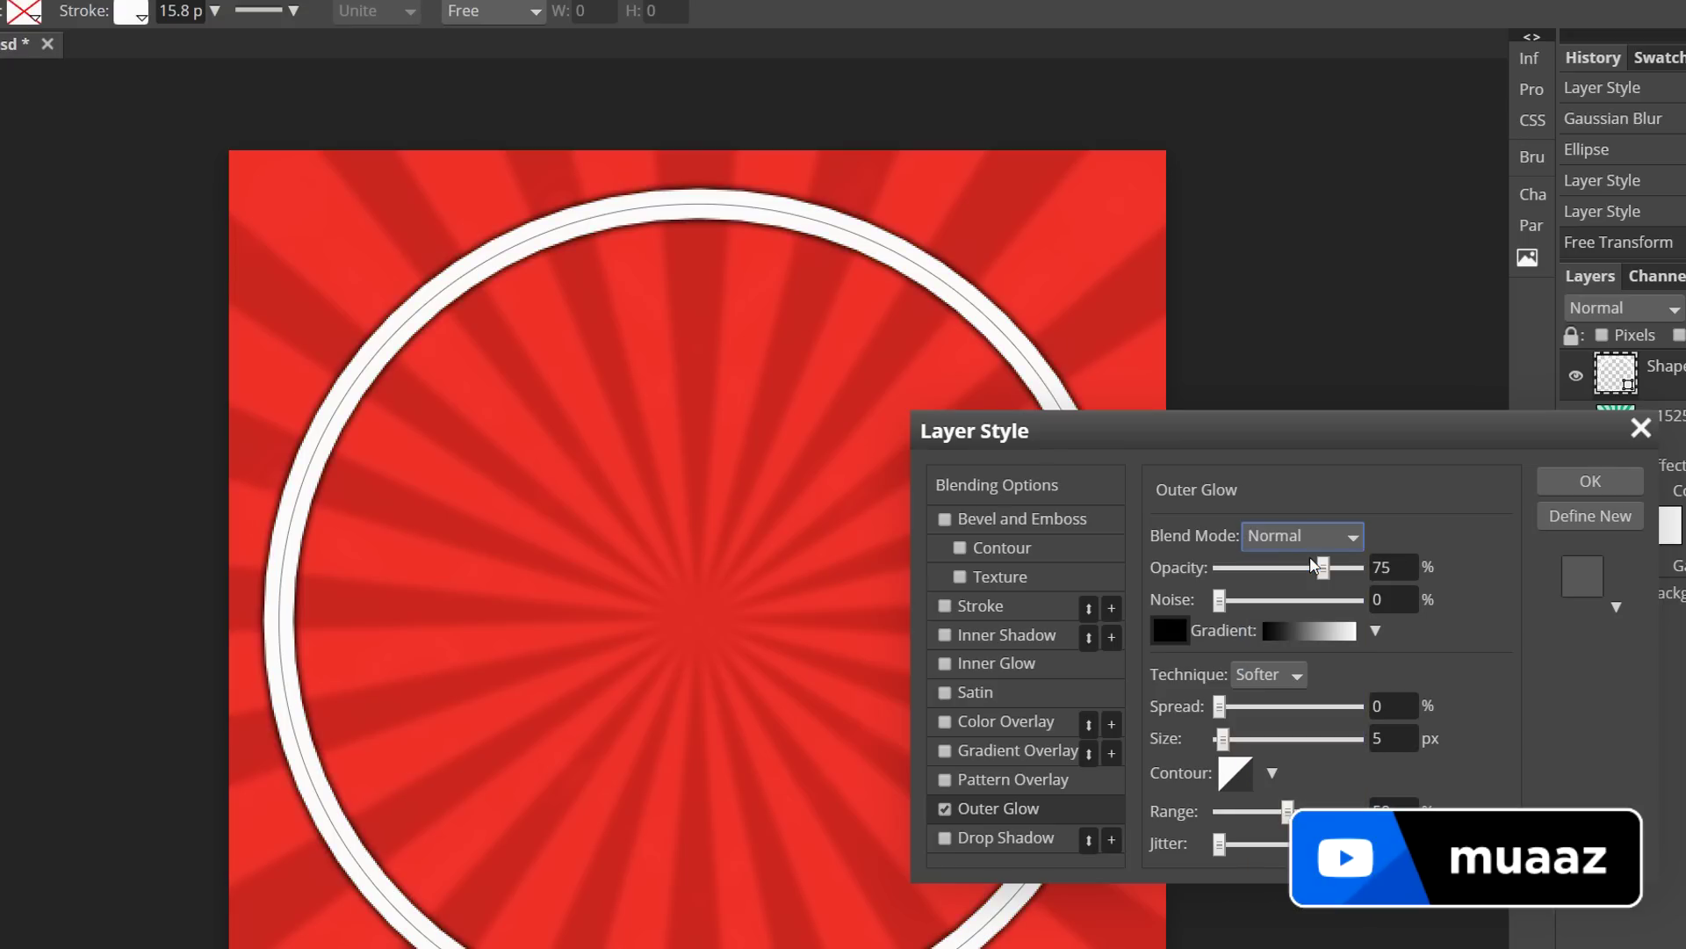
{"action": "left_click_drag", "start_coordinate": [1323, 571], "coordinate": [1382, 570]}
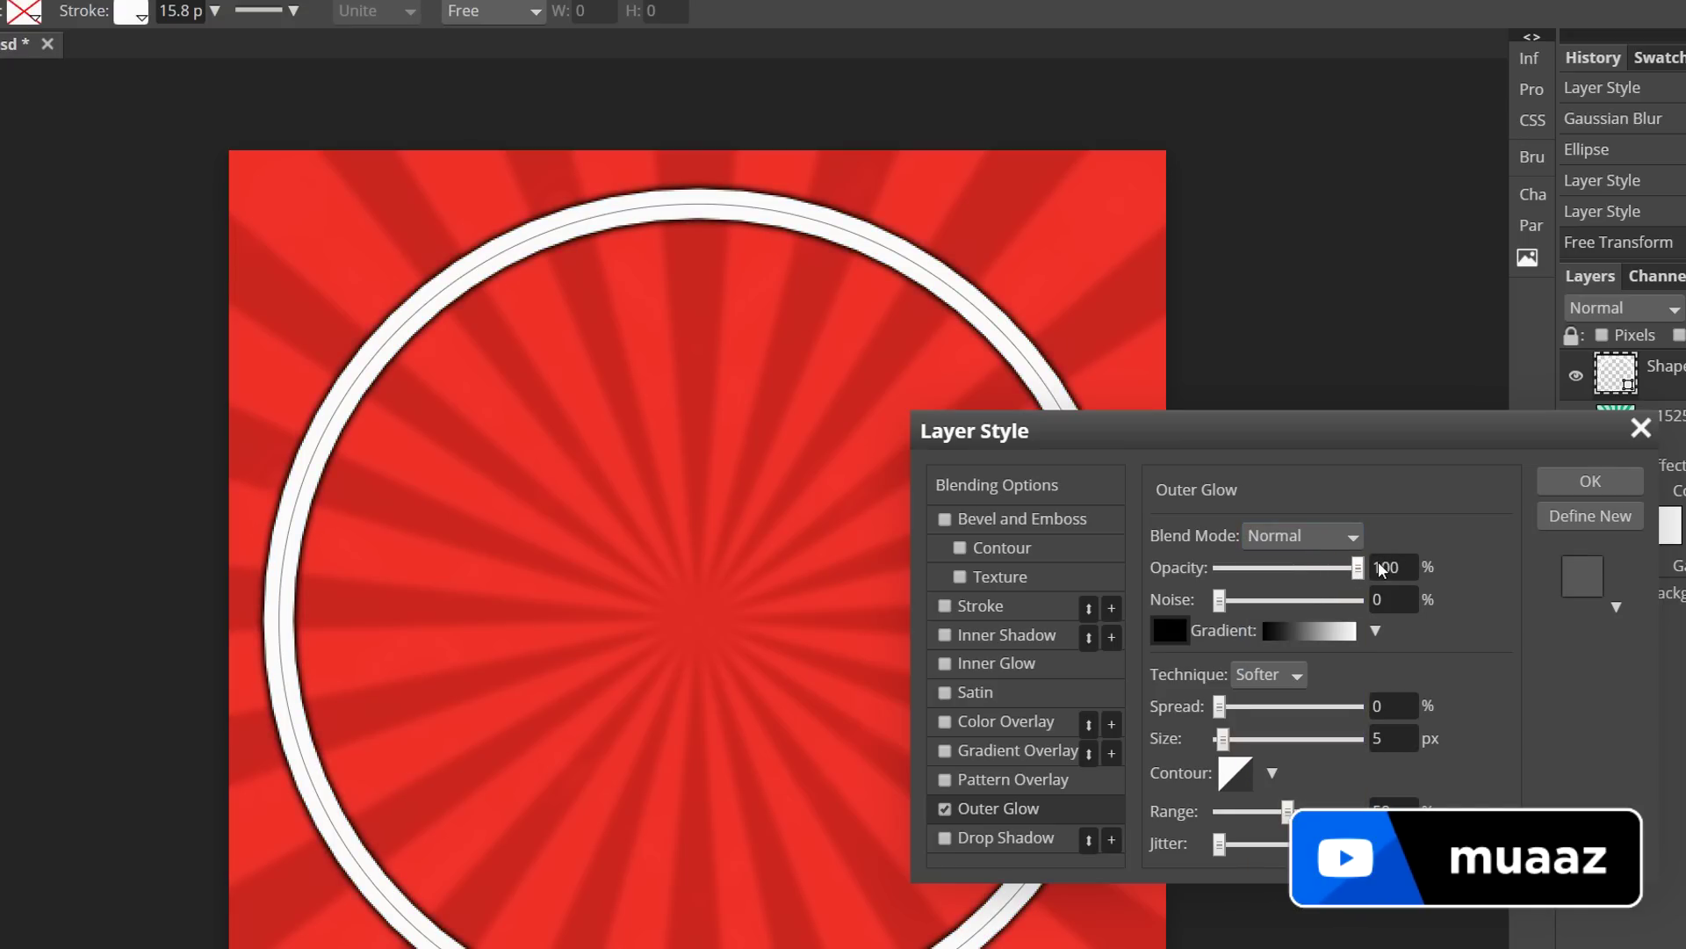
{"action": "left_click_drag", "start_coordinate": [1220, 707], "coordinate": [1228, 709]}
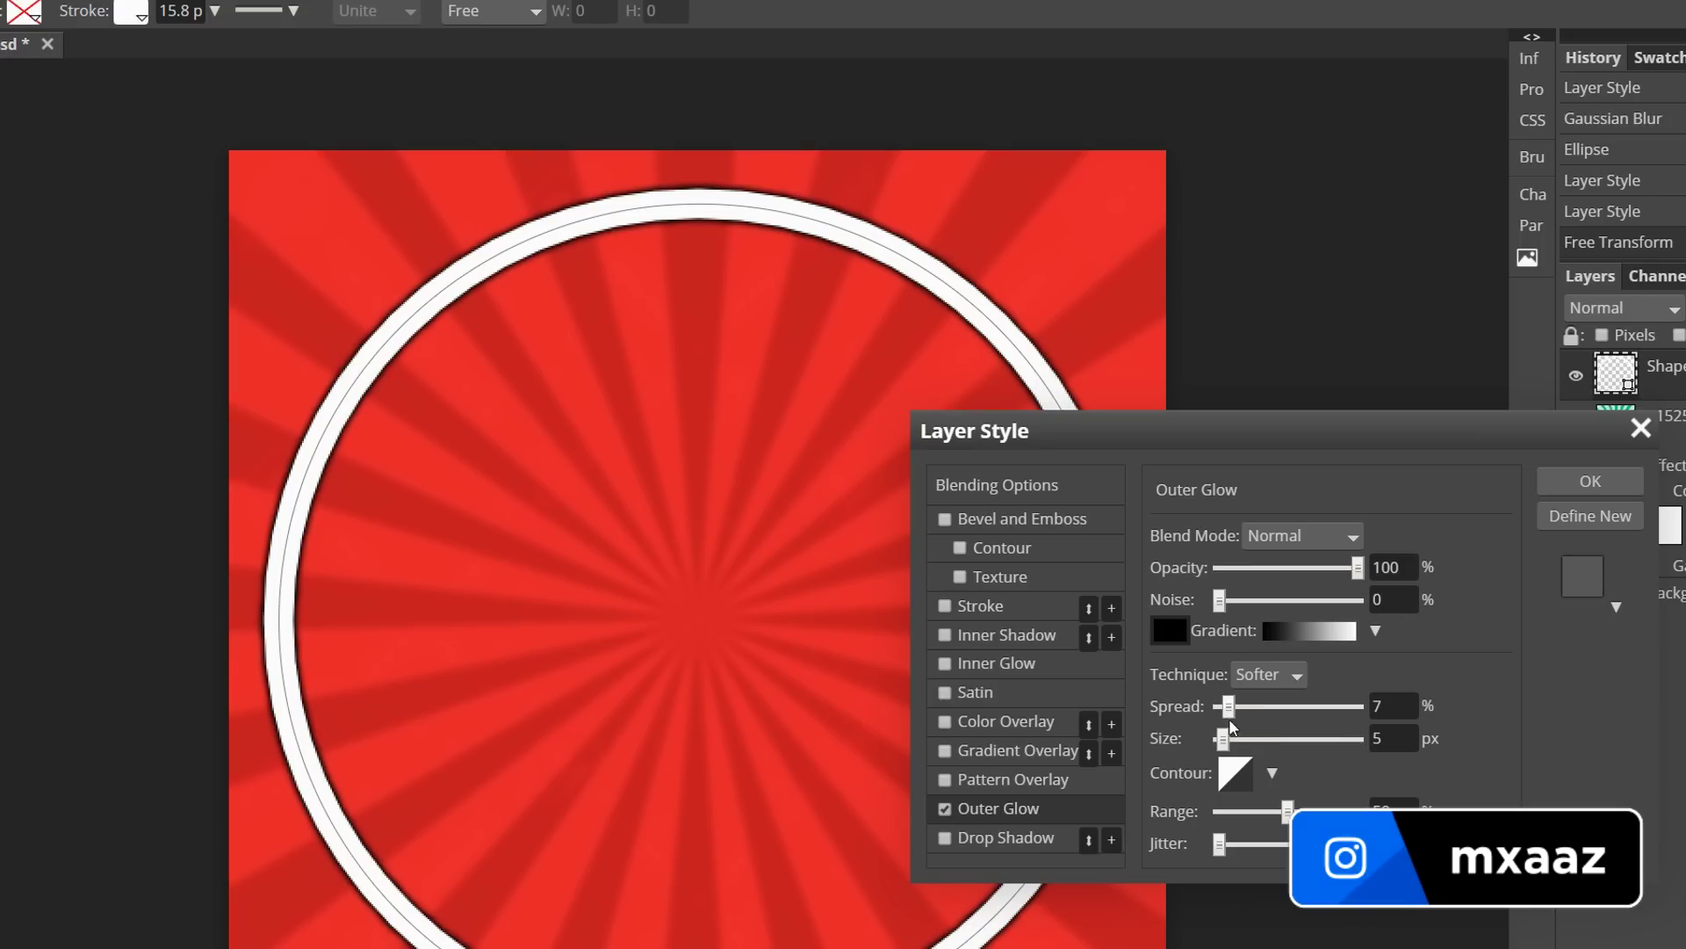
{"action": "left_click_drag", "start_coordinate": [1228, 741], "coordinate": [1235, 743]}
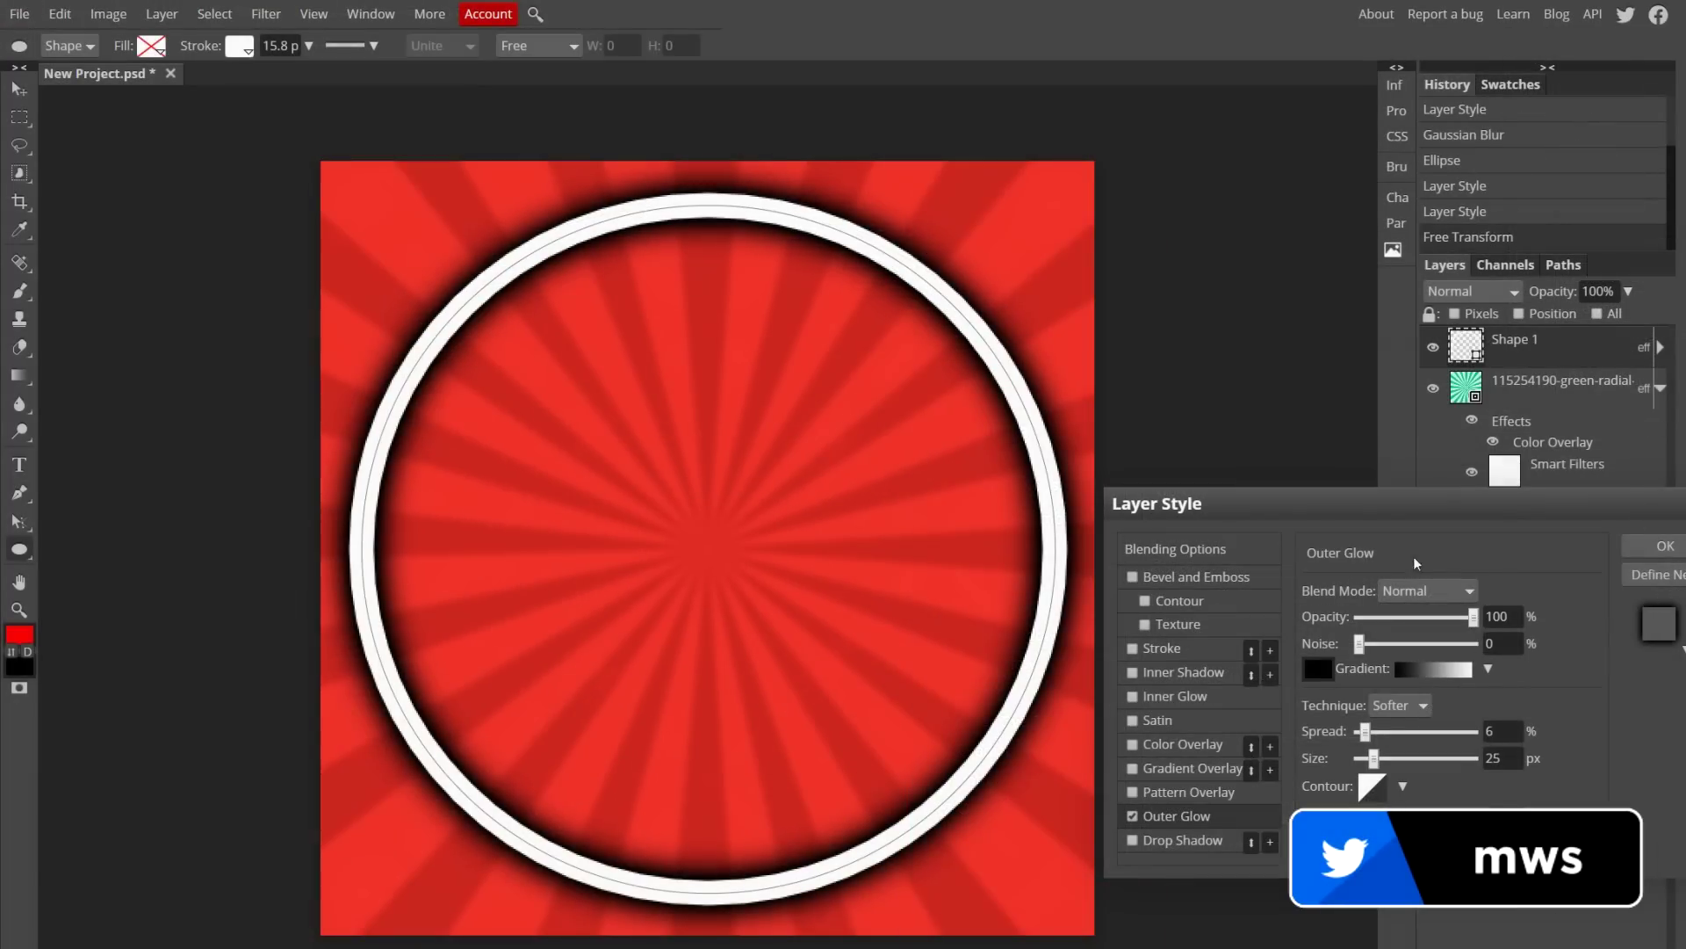
{"action": "left_click", "coordinate": [1651, 549]}
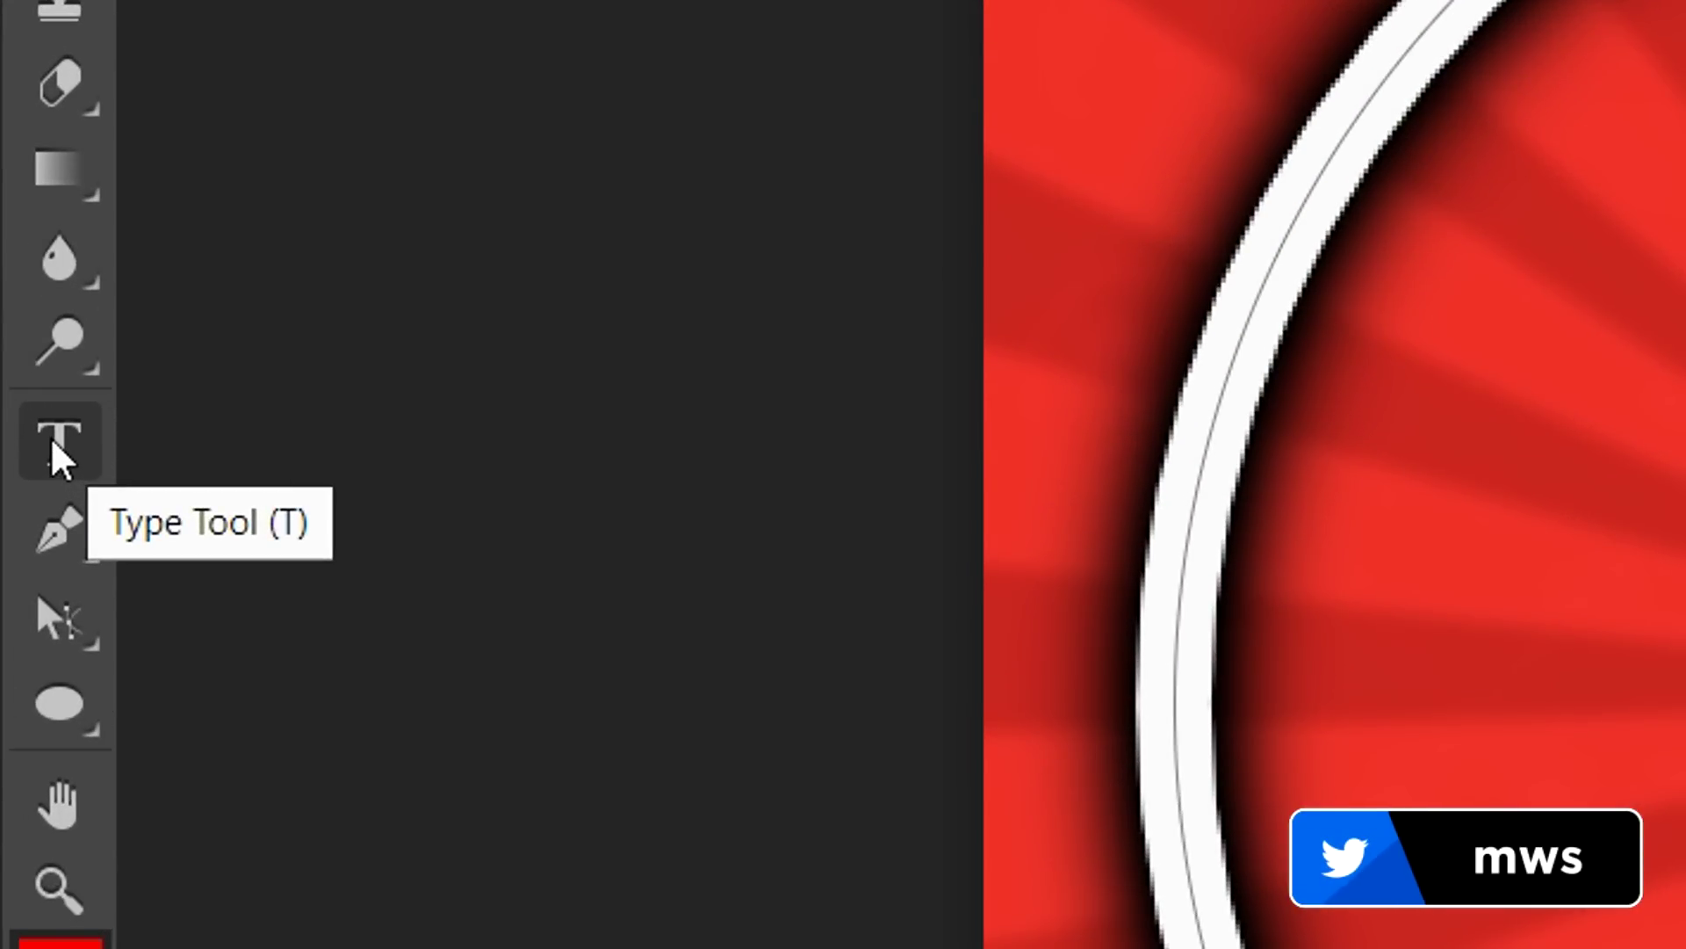
Step: Add the letter "M" as black 103 px DejaVu Sans text near the canvas's upper-left corner
{"action": "left_click", "coordinate": [50, 436]}
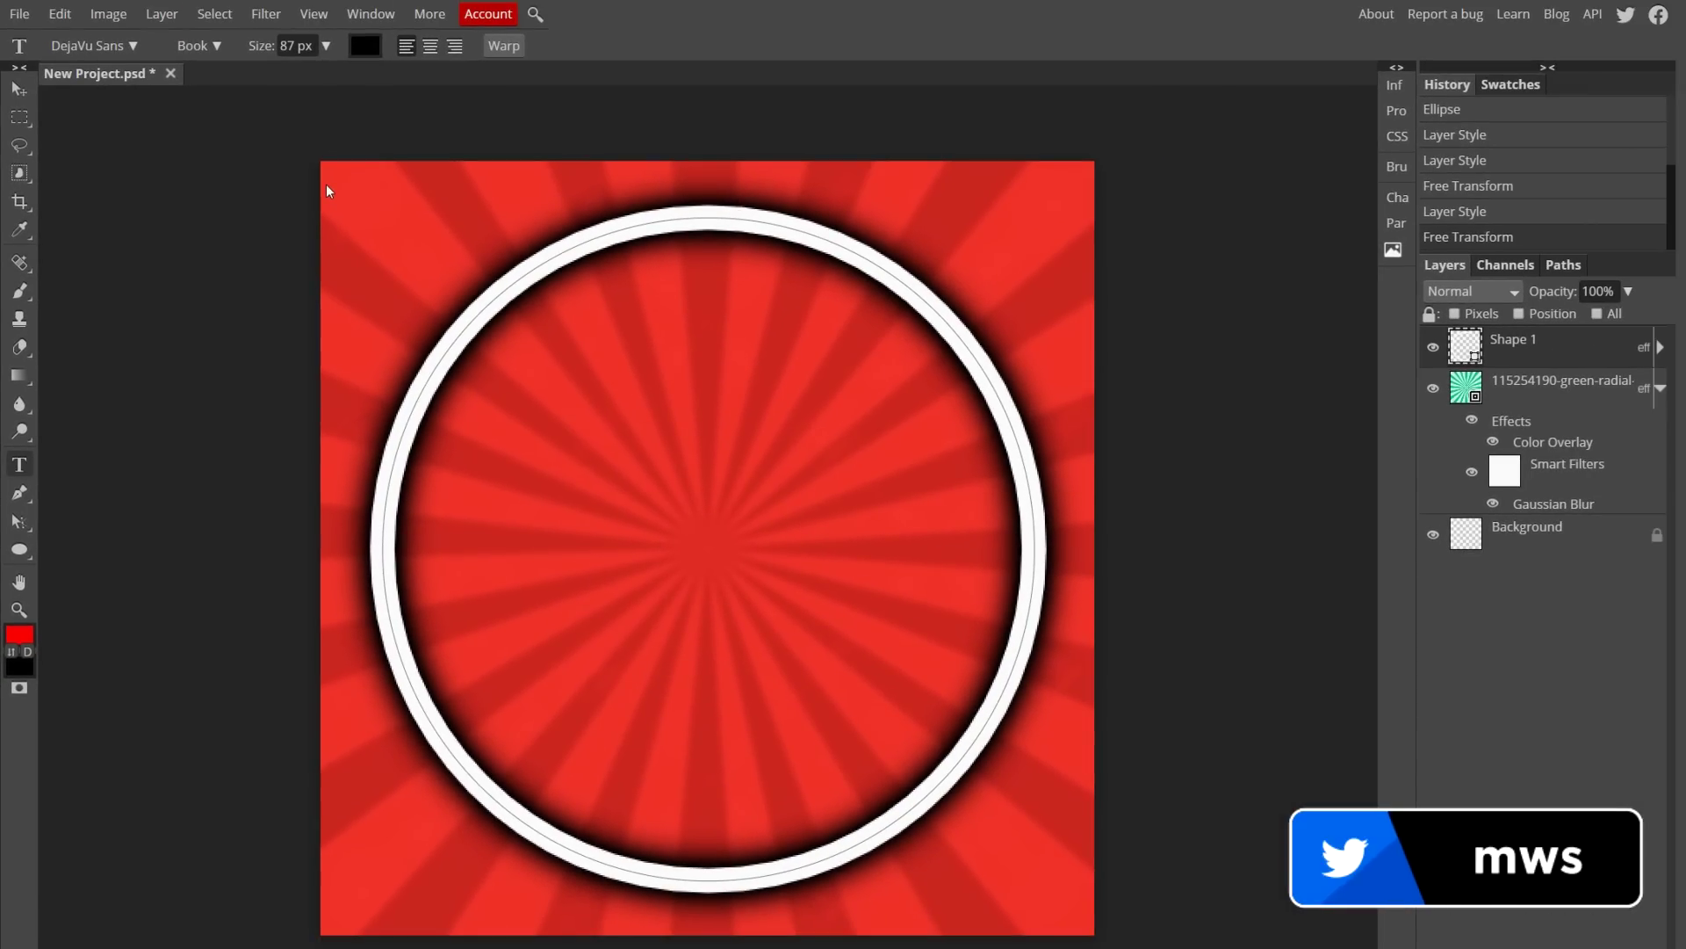
{"action": "left_click", "coordinate": [325, 183]}
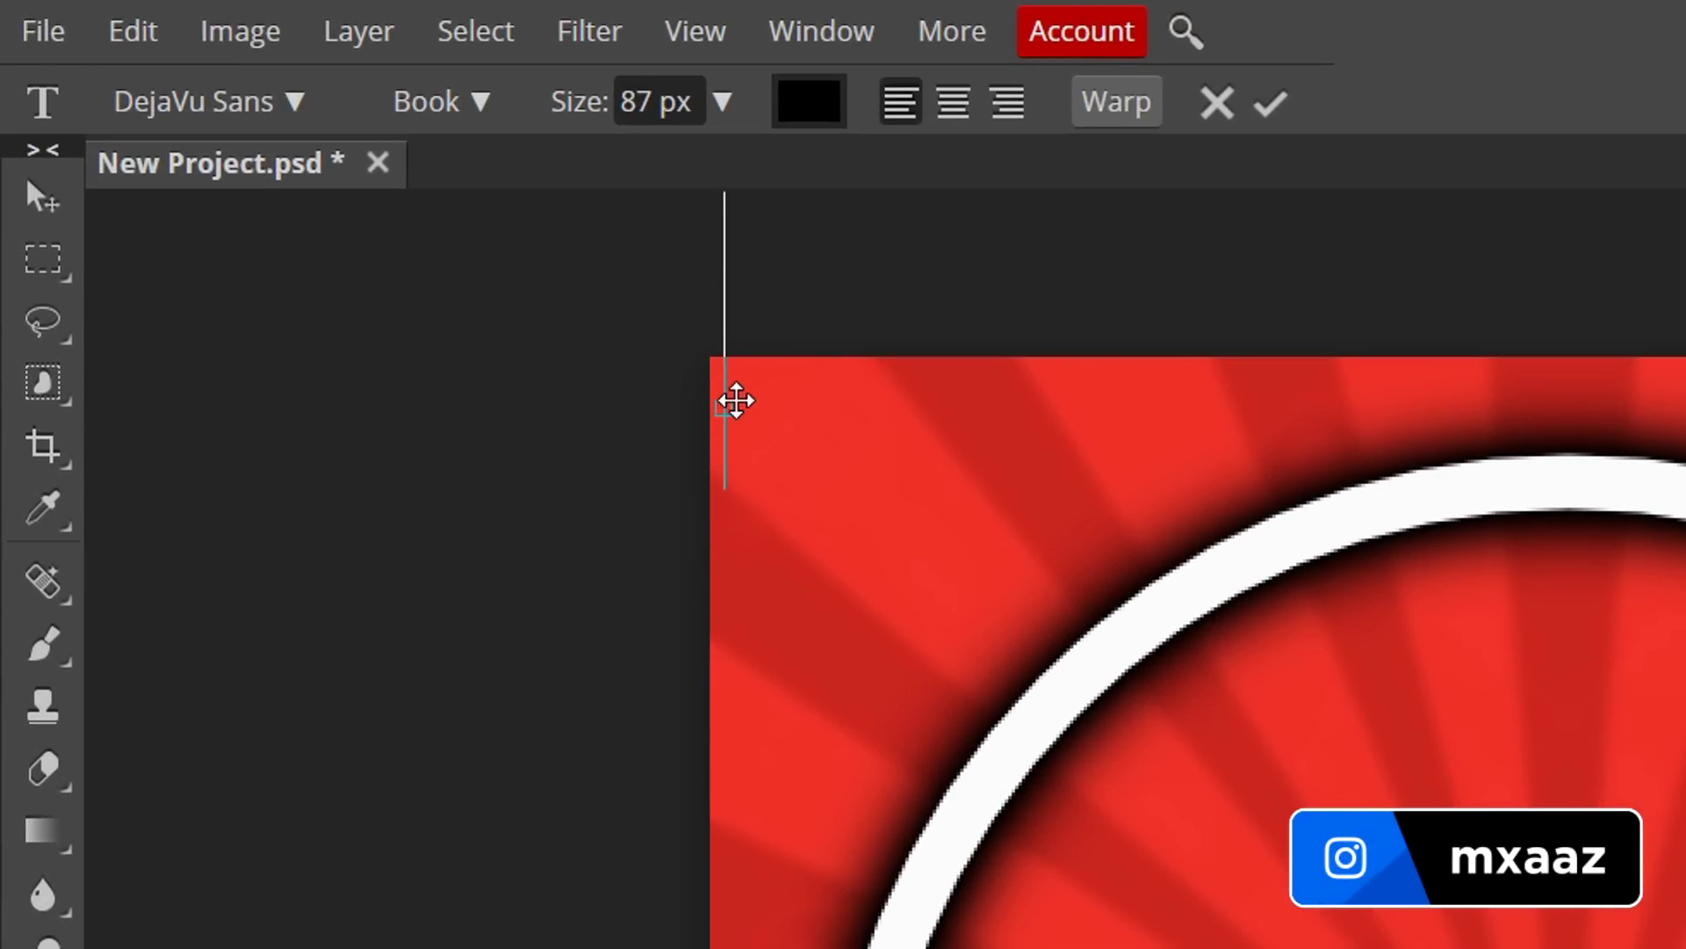
{"action": "left_click", "coordinate": [722, 102]}
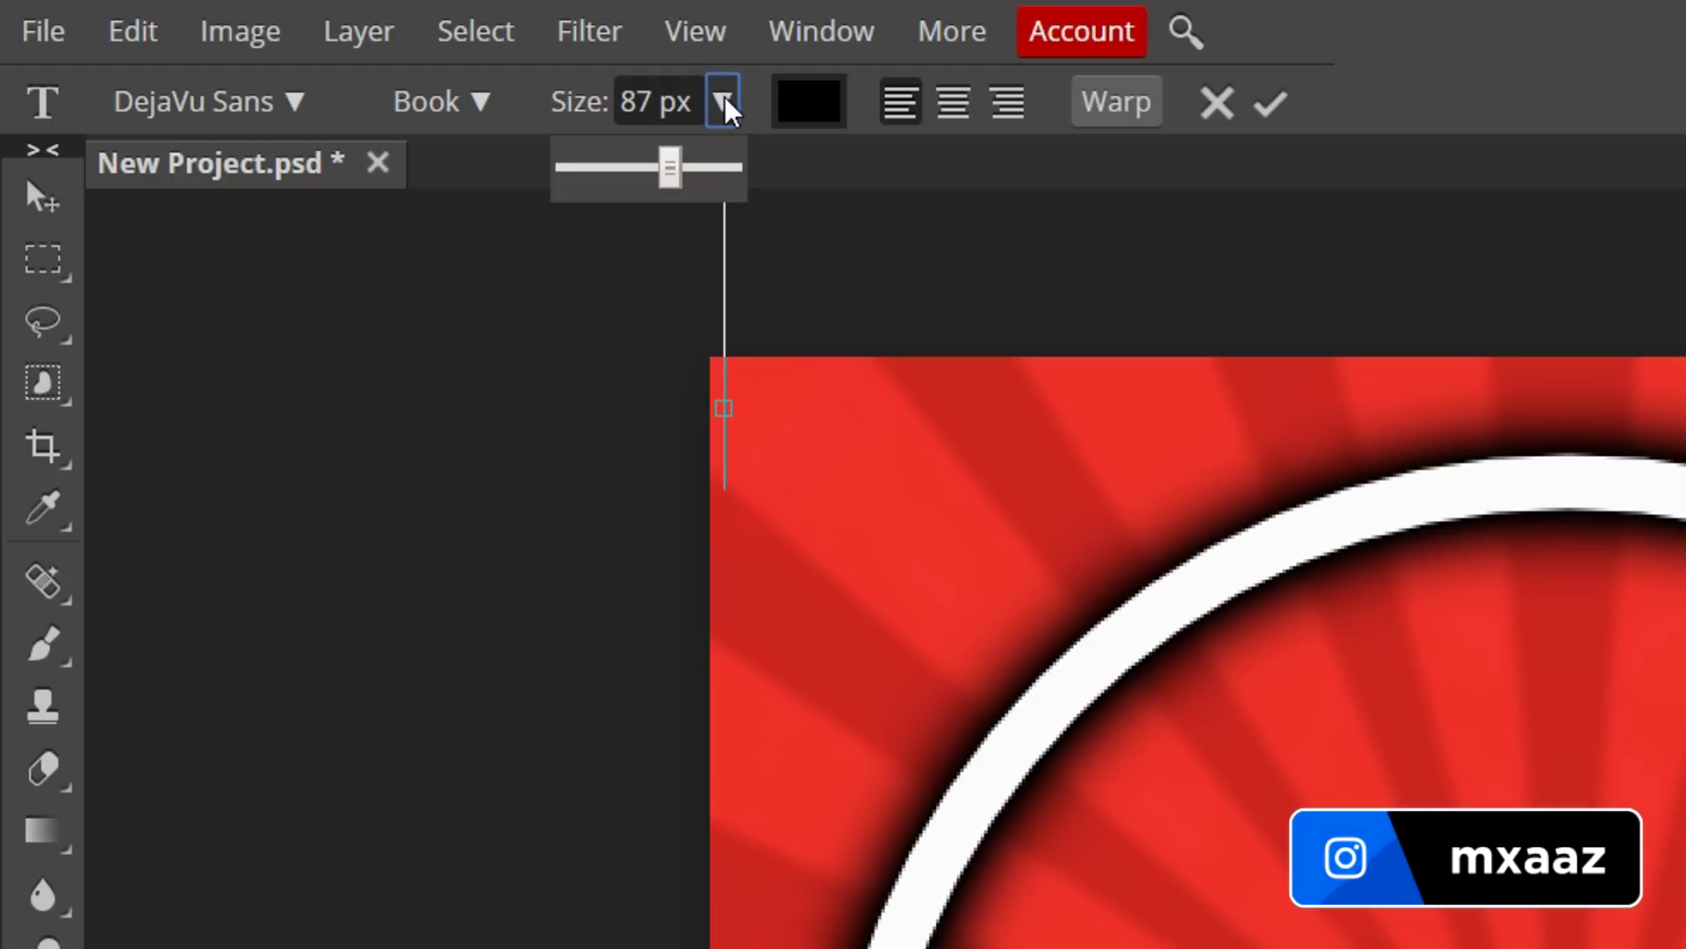
{"action": "mouse_move", "coordinate": [673, 176]}
{"action": "left_mouse_down"}
{"action": "mouse_move", "coordinate": [620, 173]}
{"action": "mouse_move", "coordinate": [682, 174]}
{"action": "left_mouse_up"}
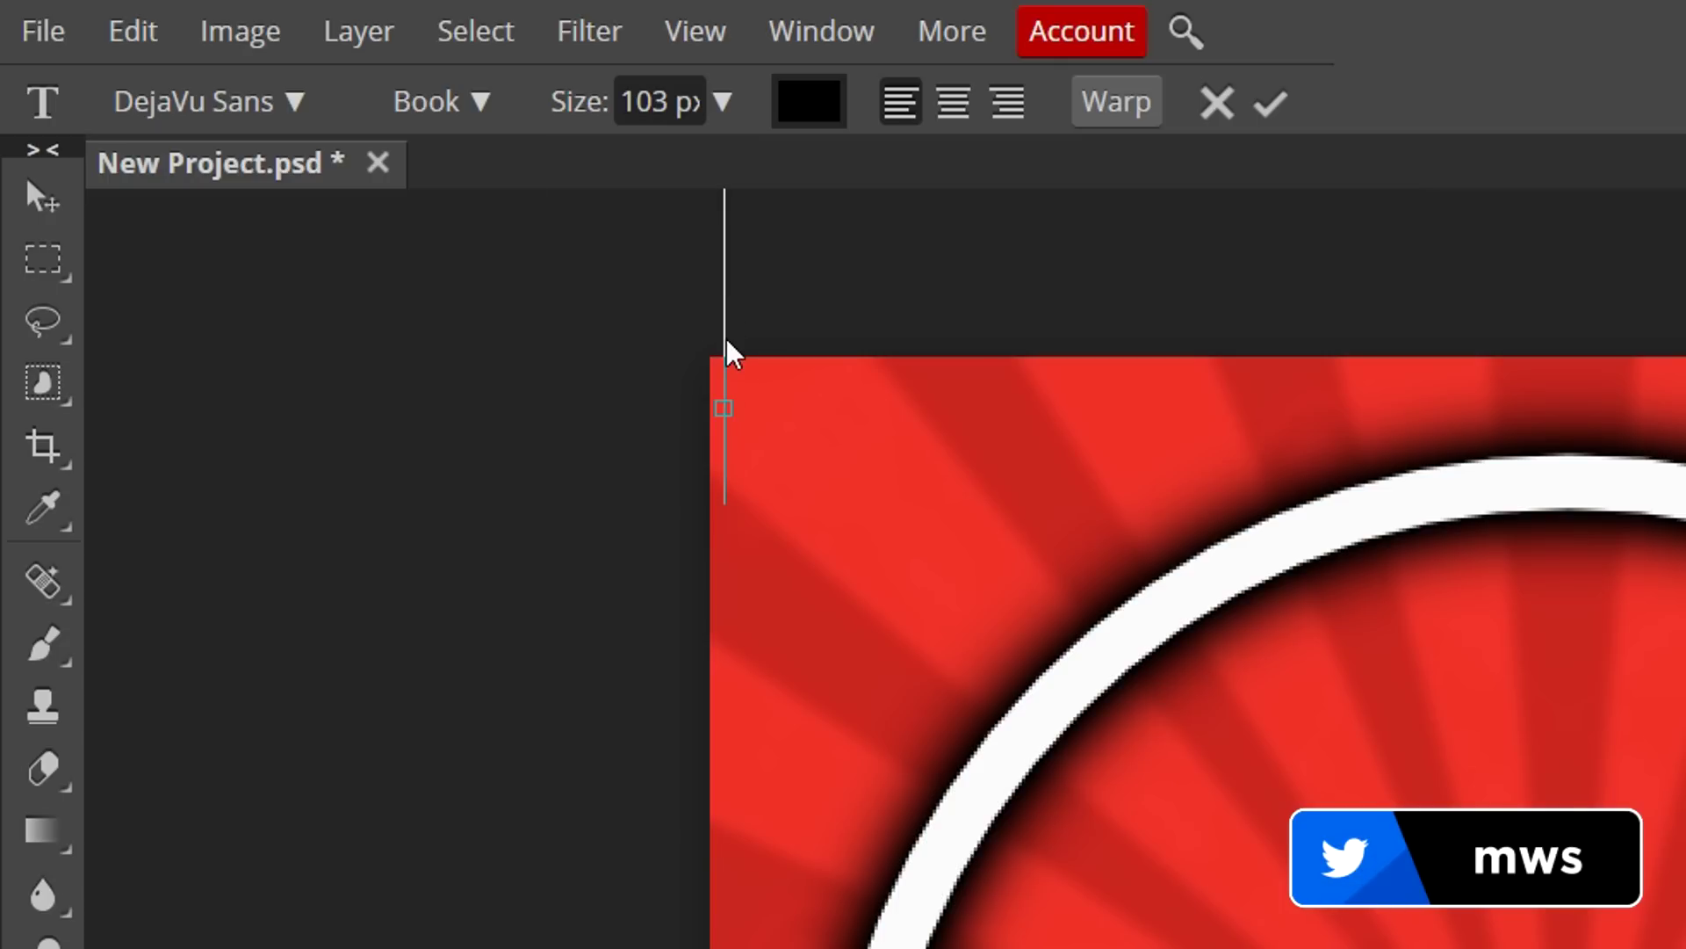
{"action": "type", "text": "M"}
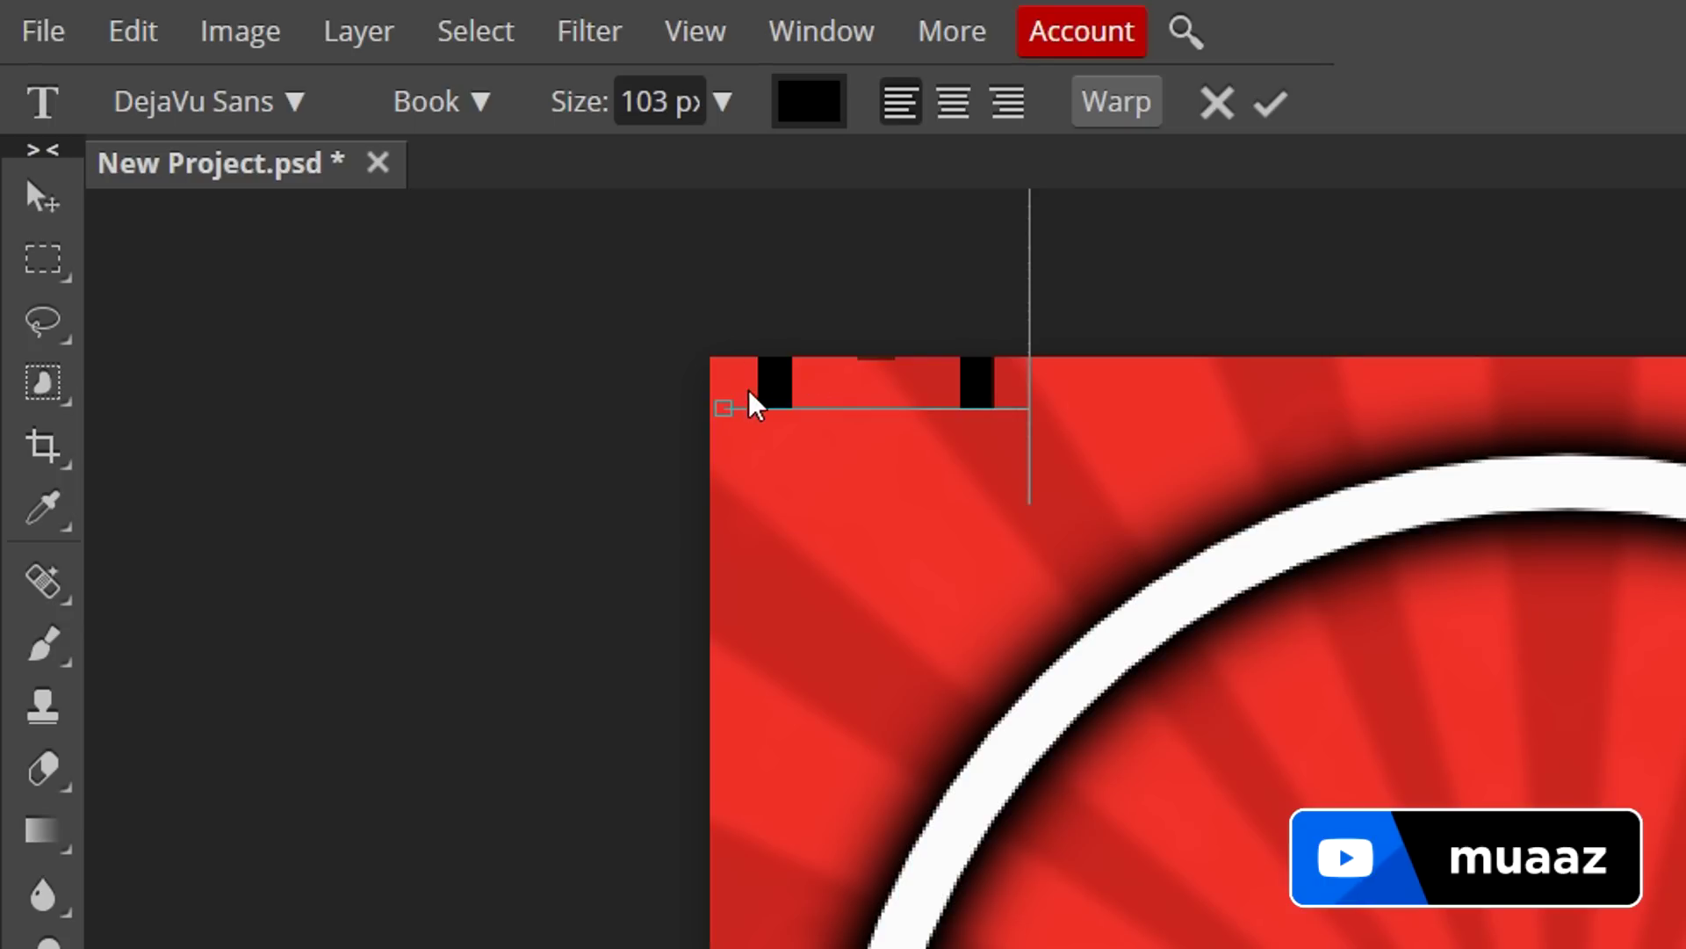
{"action": "left_click", "coordinate": [1270, 106]}
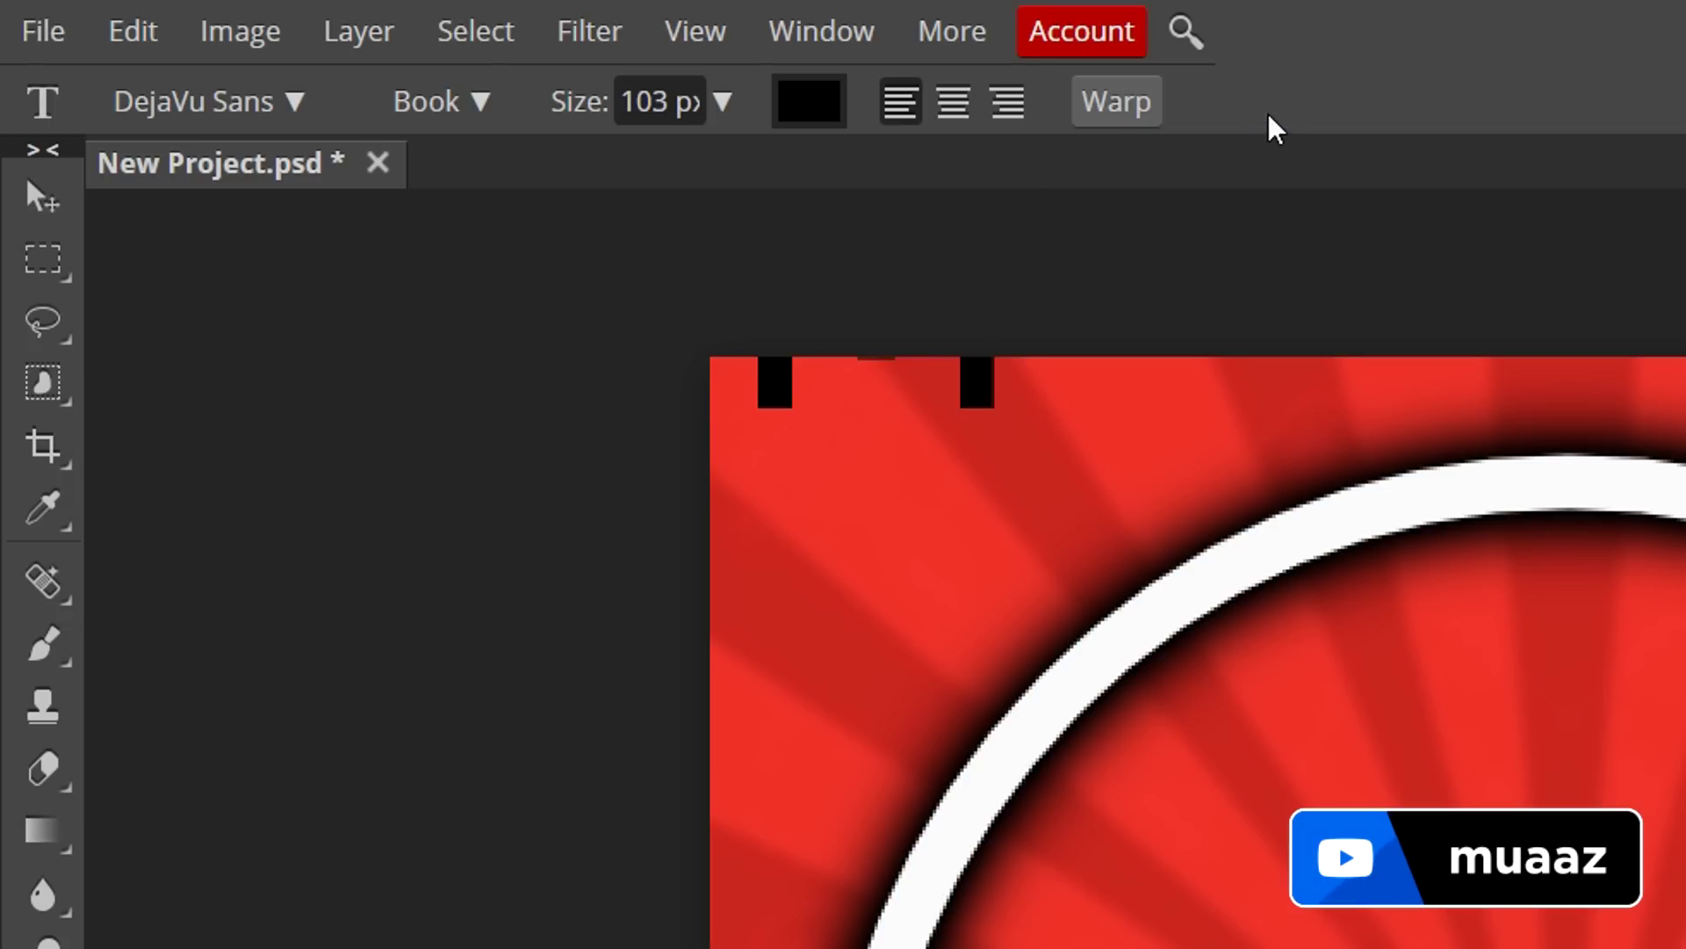
Step: Move the letter M with Free Transform so it sits fully inside the canvas's upper-left corner
{"action": "left_click", "coordinate": [139, 37]}
{"action": "left_click", "coordinate": [263, 883]}
{"action": "left_click_drag", "start_coordinate": [862, 366], "coordinate": [832, 599]}
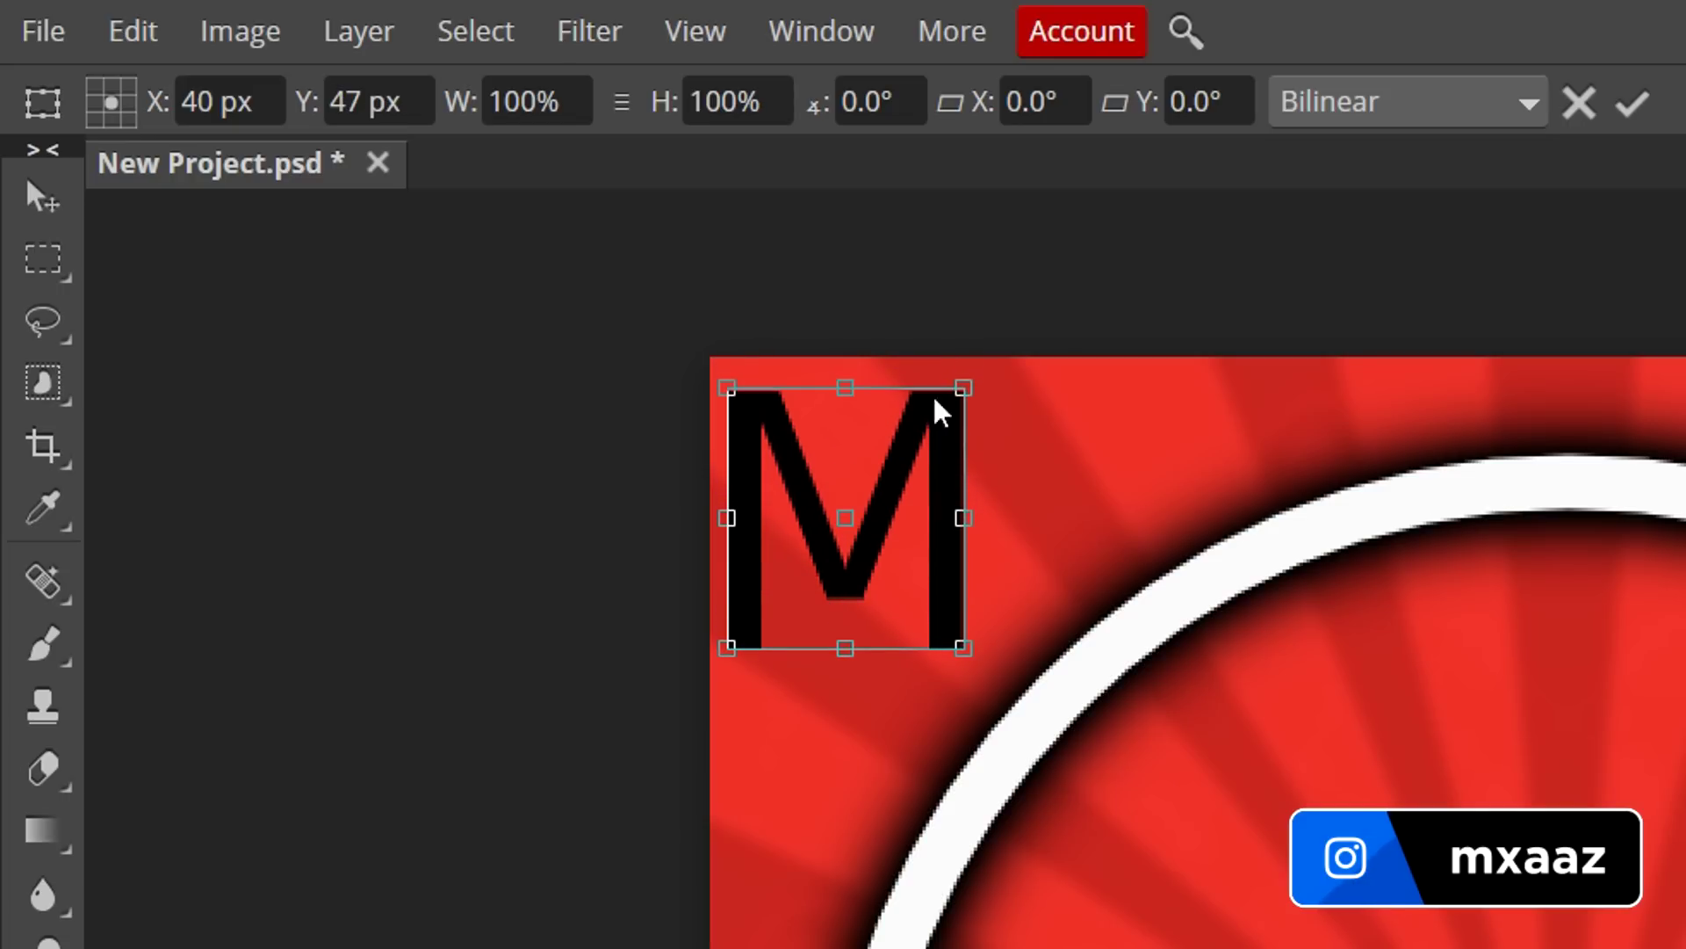
{"action": "left_click", "coordinate": [1632, 103]}
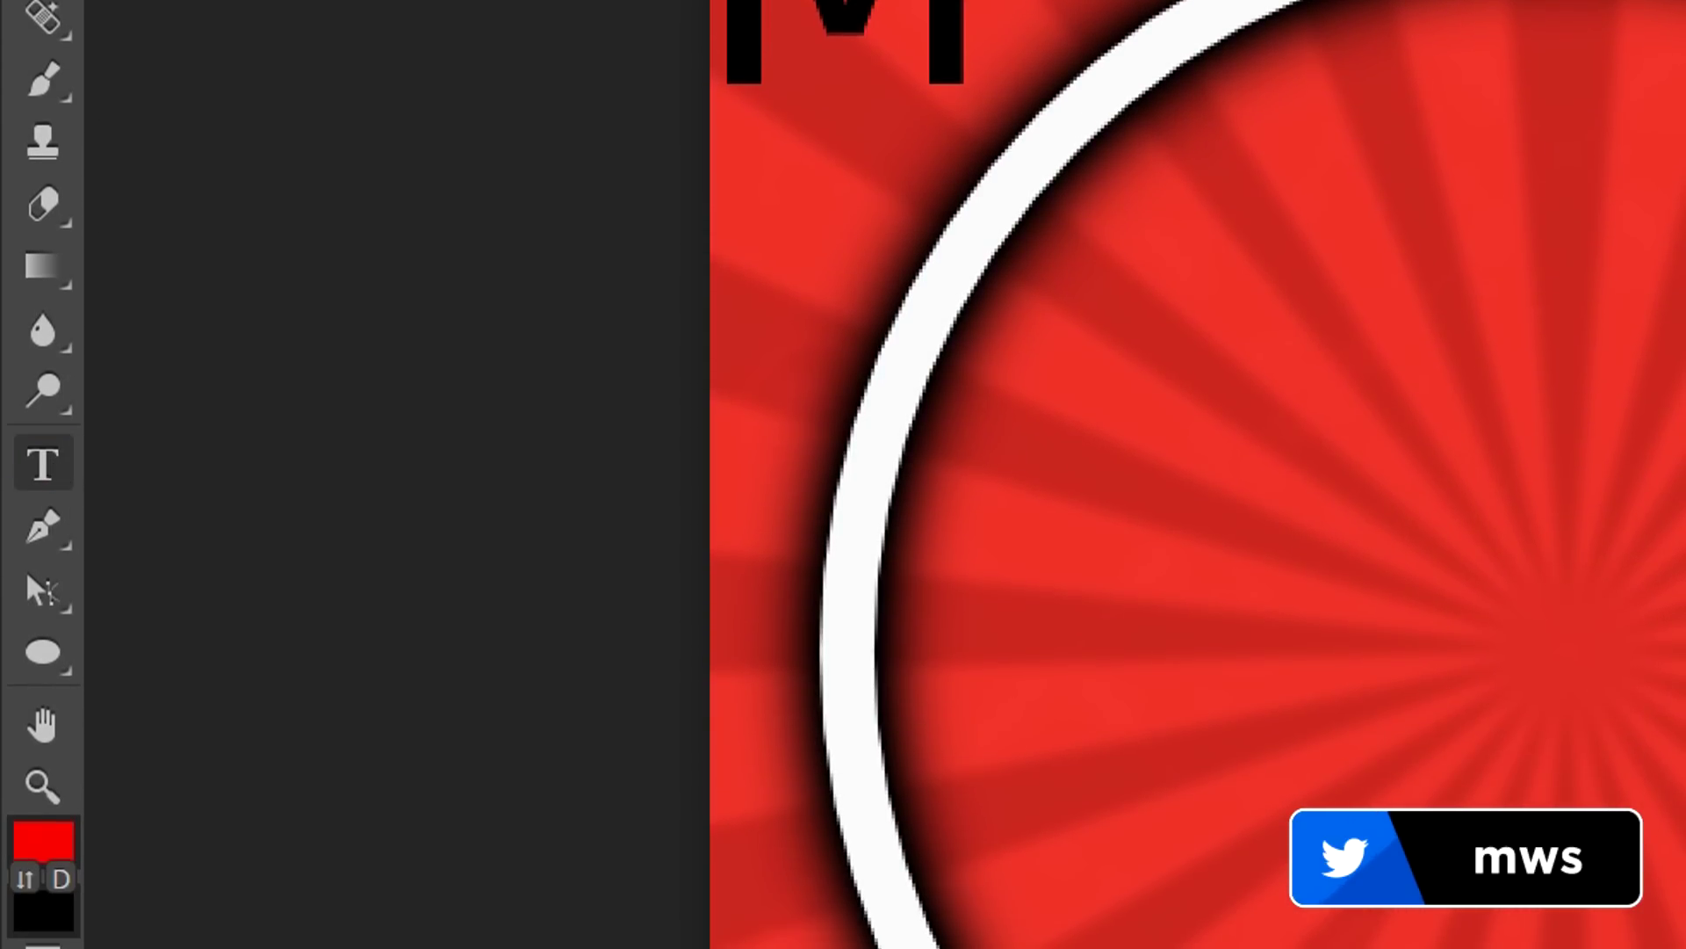
Step: Select the letter M, try it in FancyPants, and set its font to Komika Display
{"action": "left_click", "coordinate": [971, 0]}
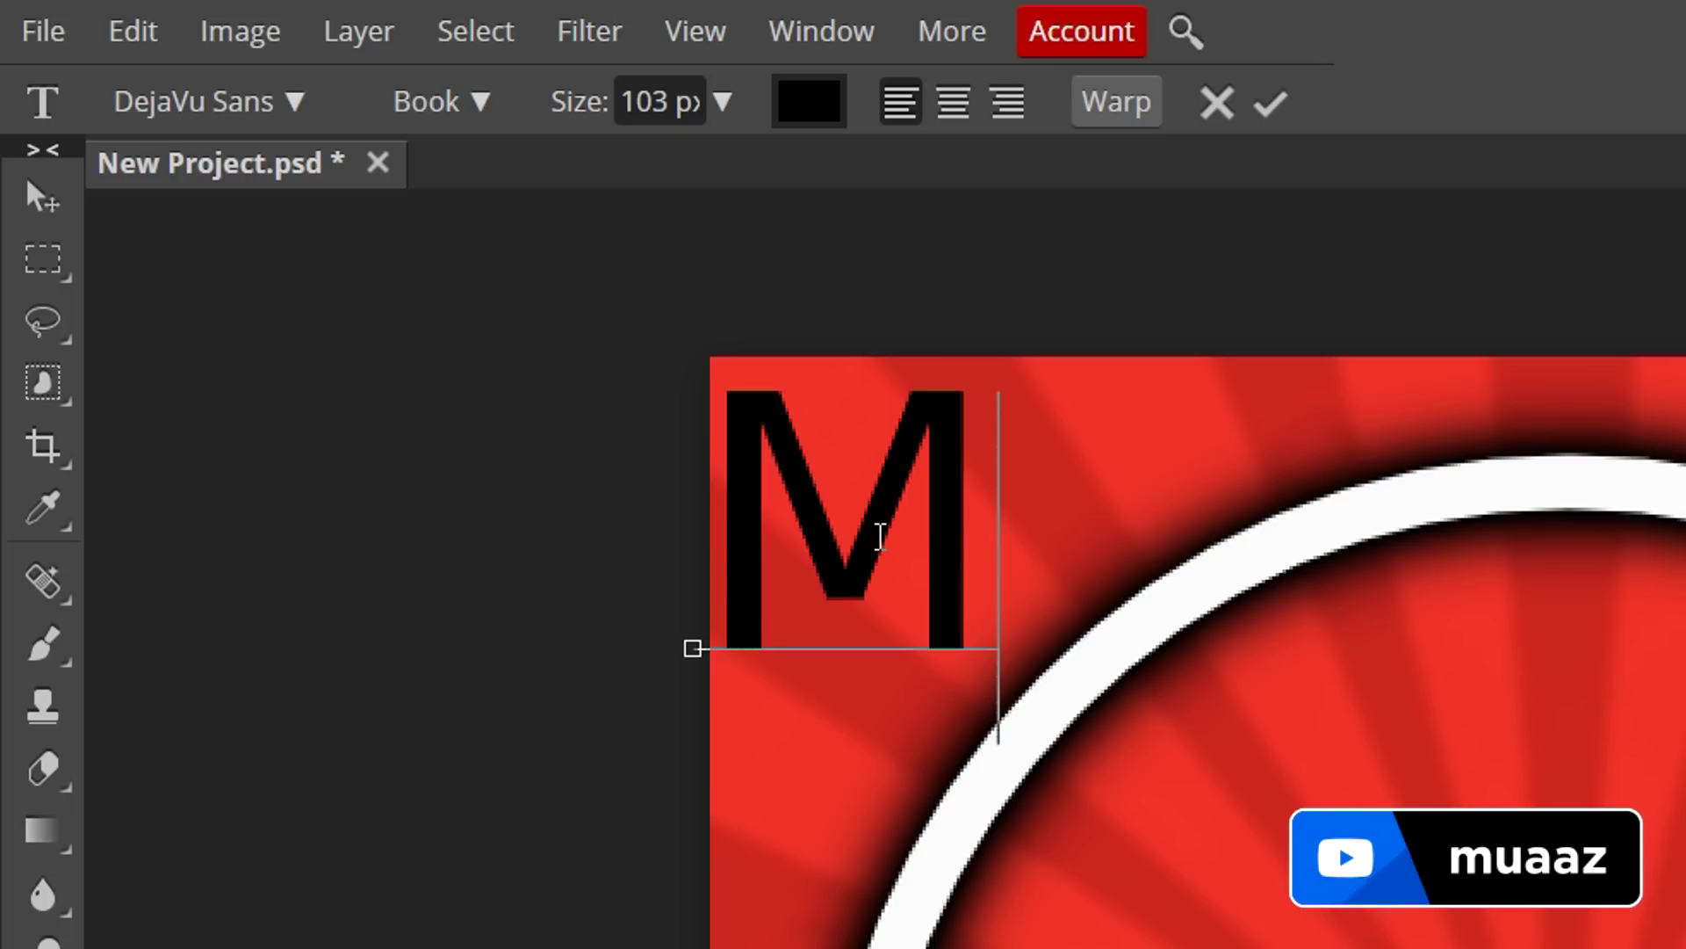
{"action": "double_click", "coordinate": [881, 536]}
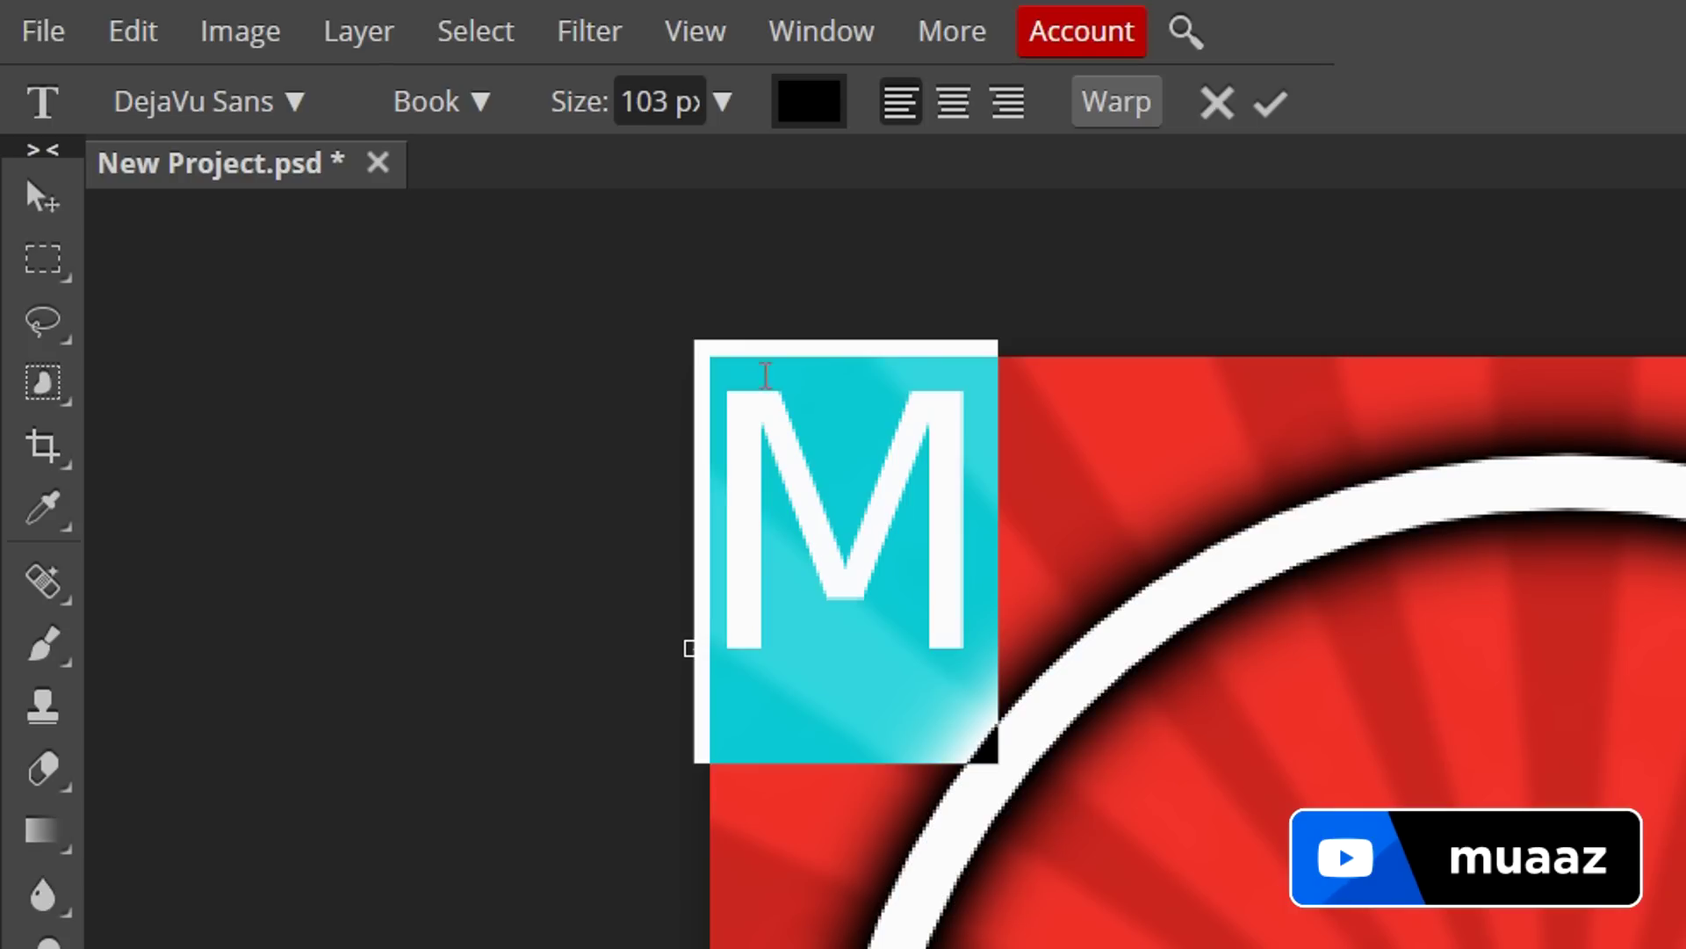
{"action": "left_click", "coordinate": [292, 103]}
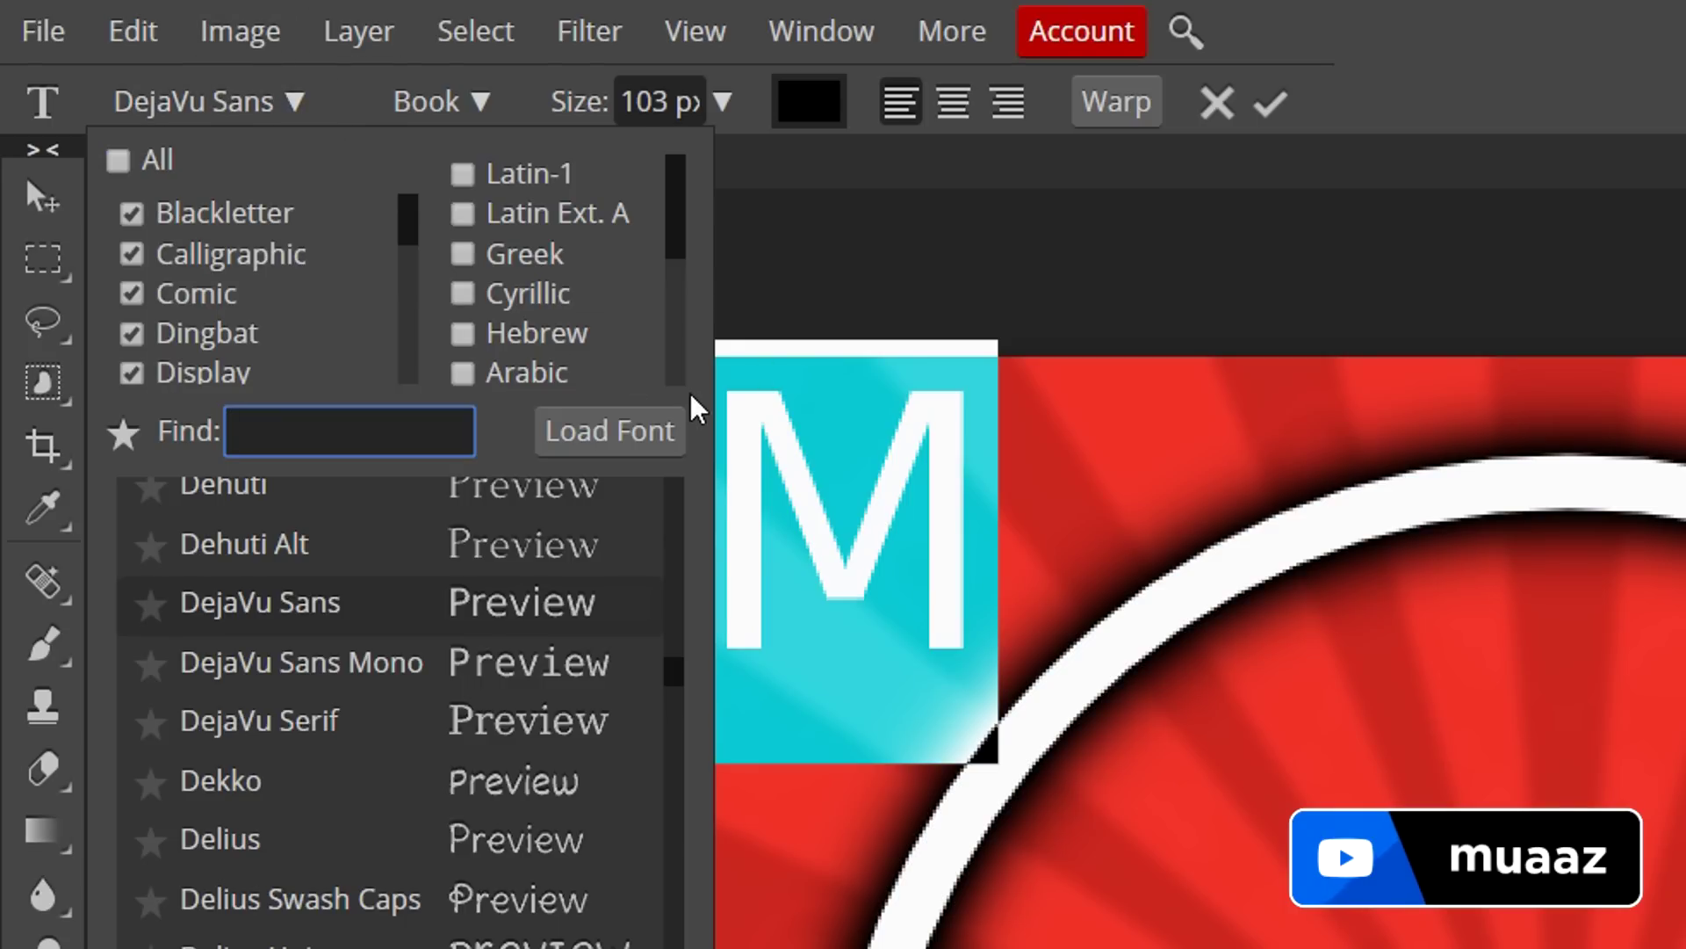
{"action": "left_click_drag", "start_coordinate": [683, 687], "coordinate": [655, 735]}
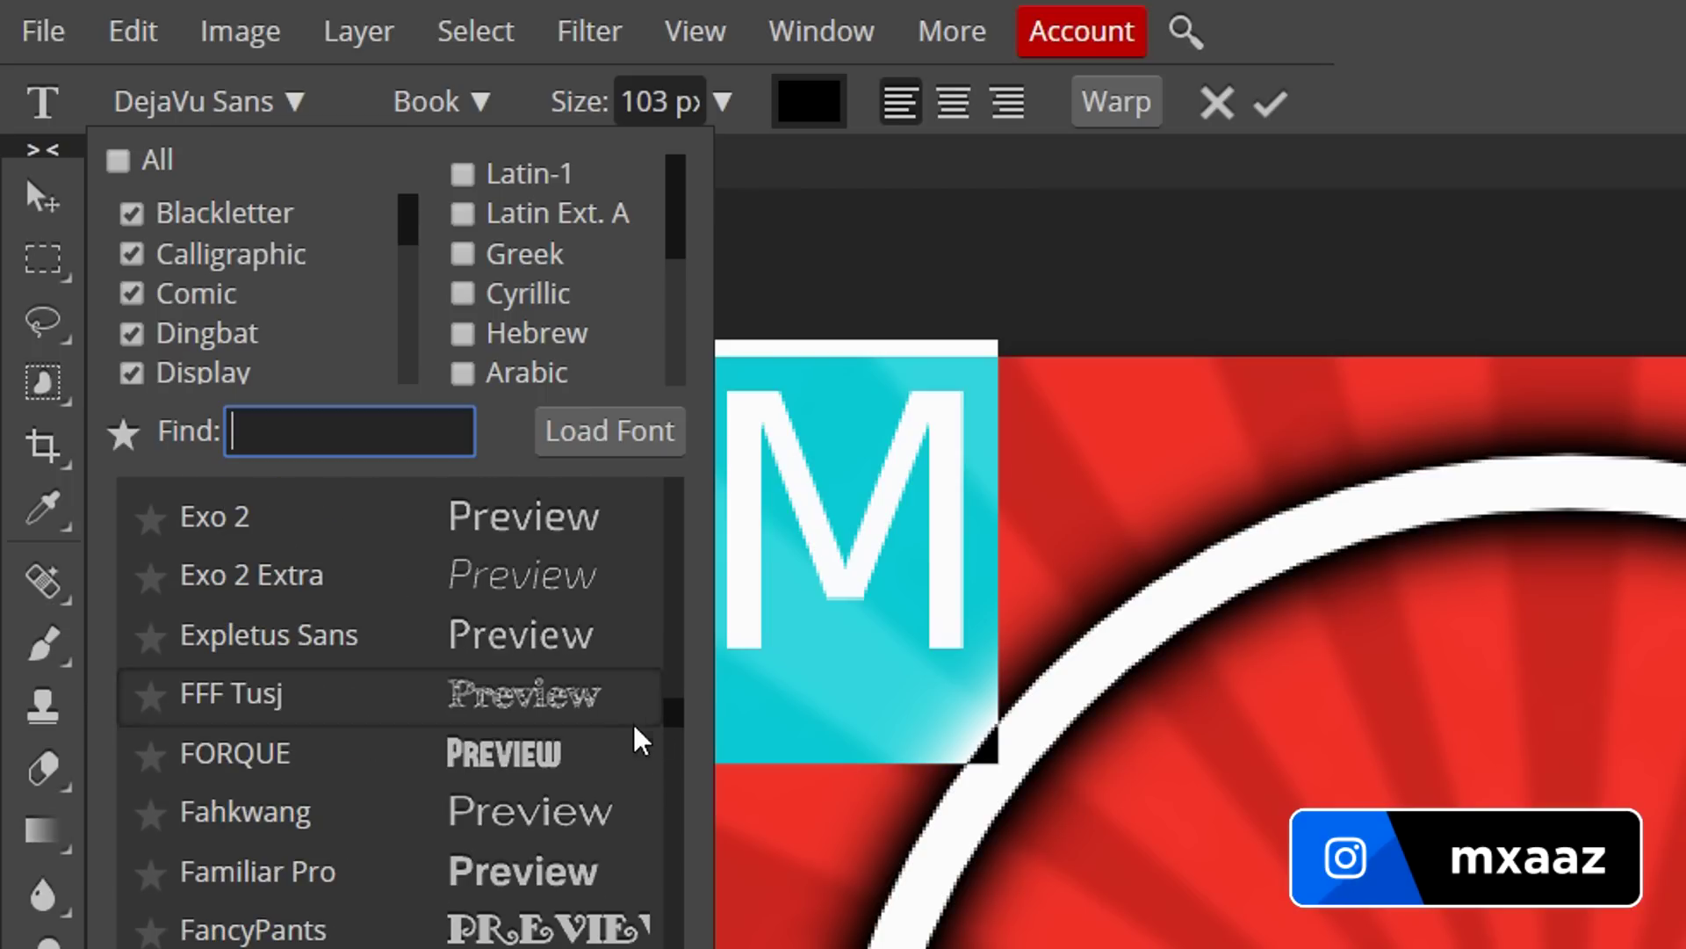
{"action": "left_click", "coordinate": [564, 917]}
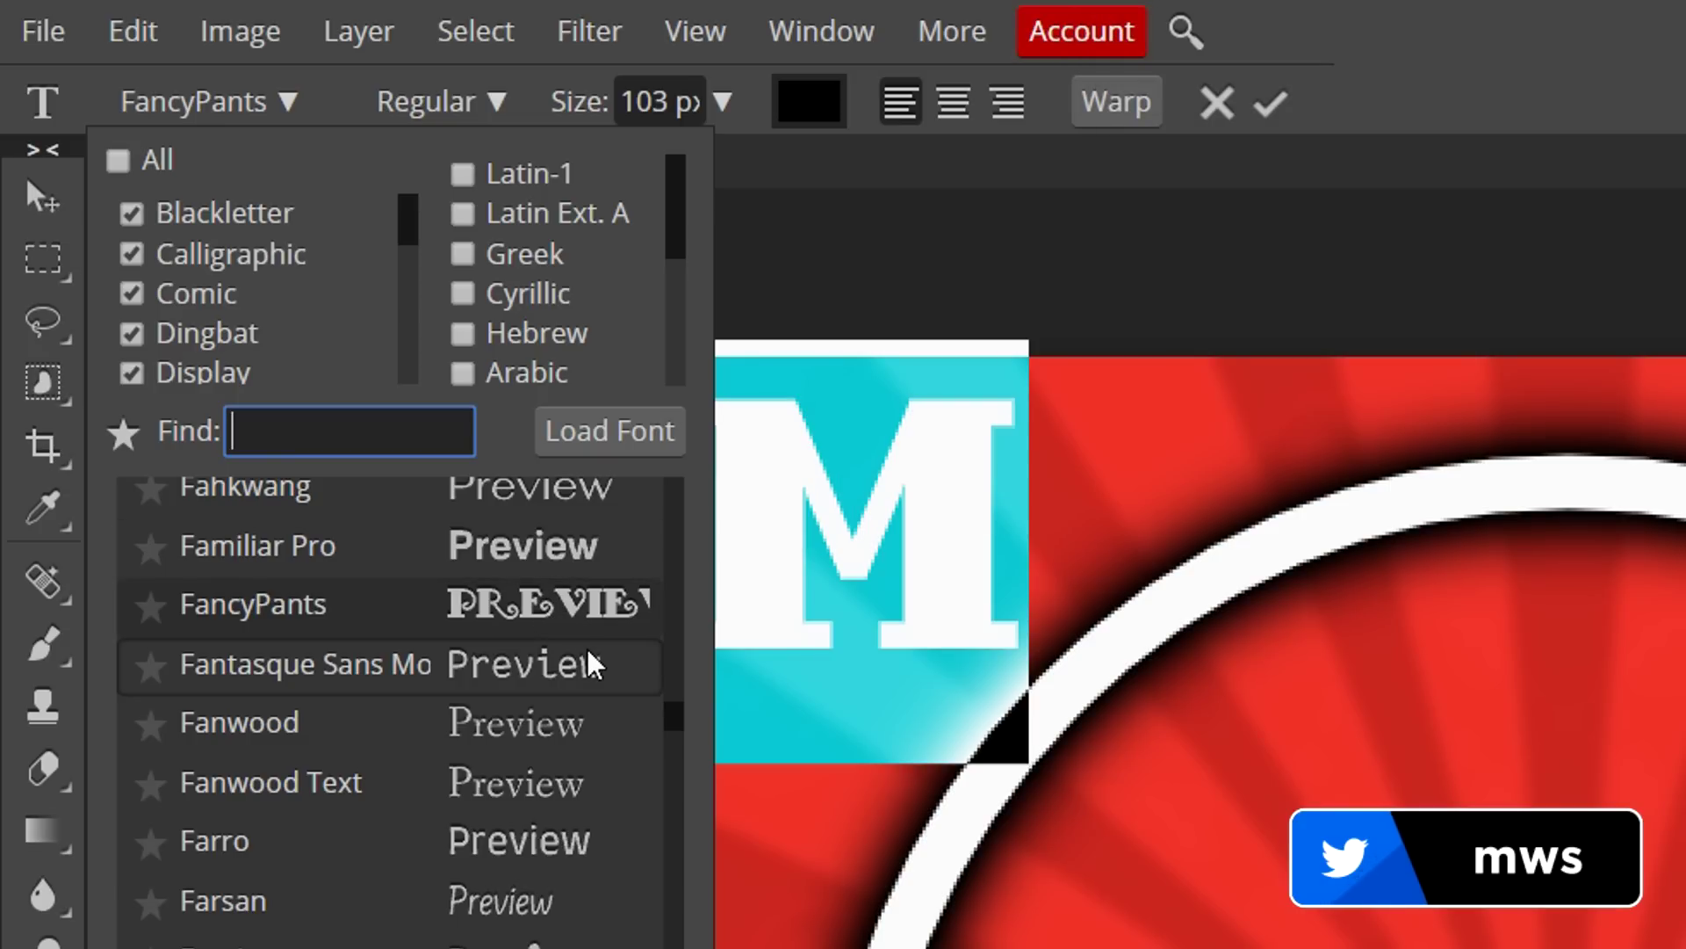
{"action": "scroll", "coordinate": [497, 740], "scroll_direction": "down", "scroll_amount": 5}
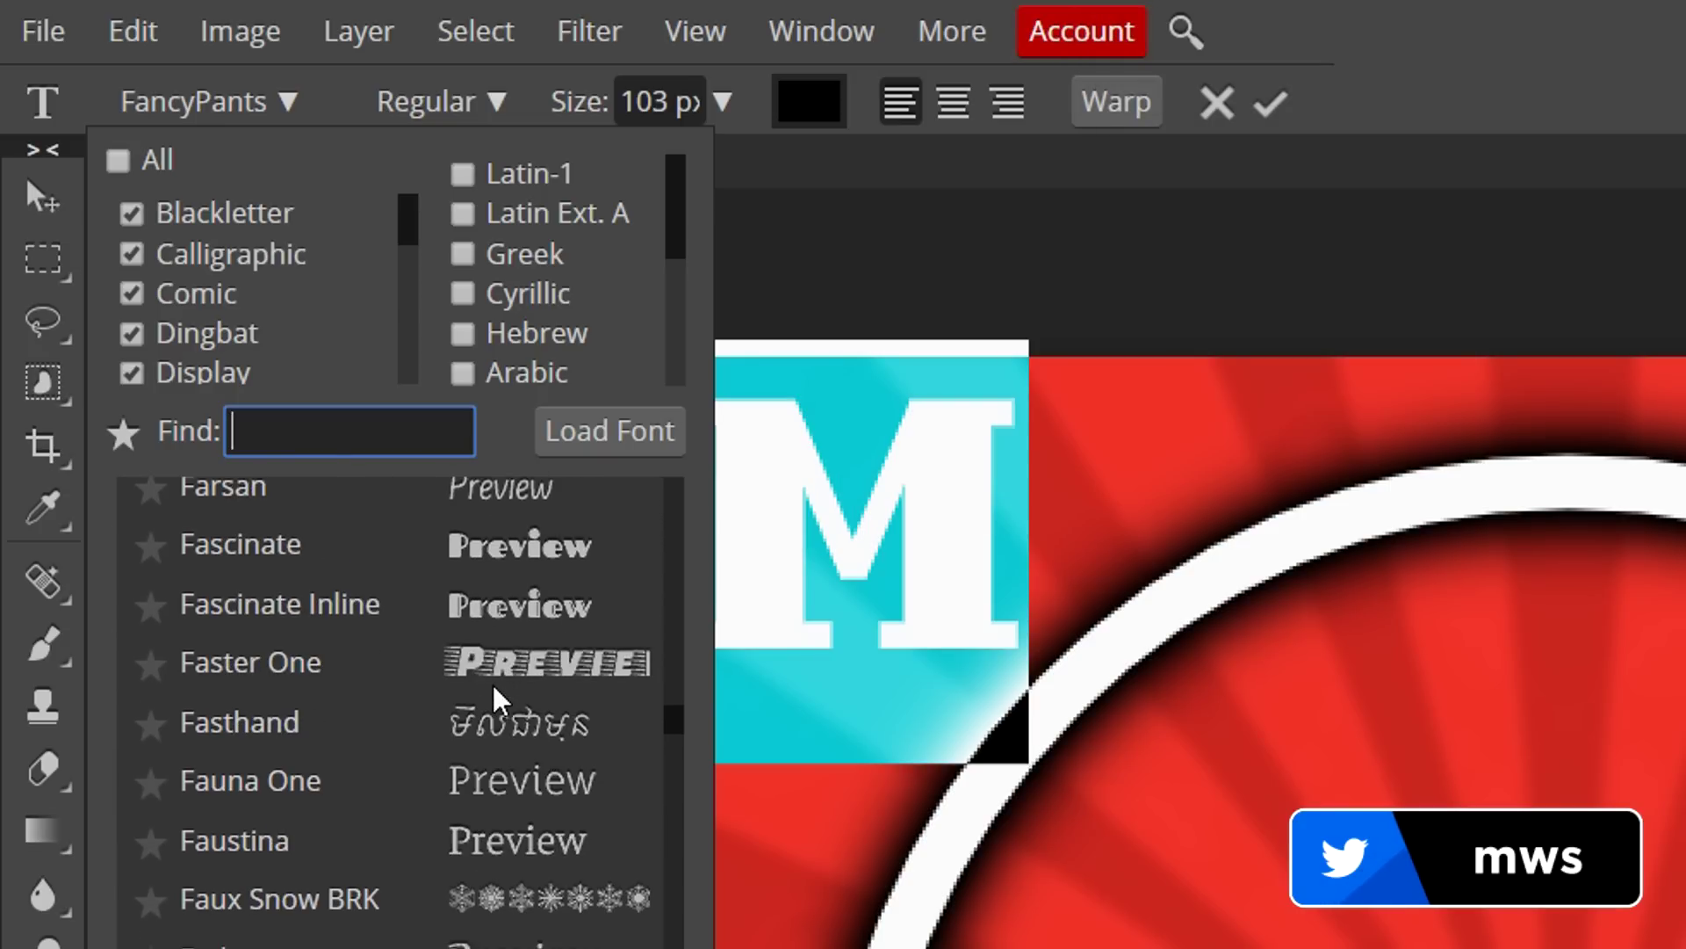
{"action": "scroll", "coordinate": [497, 683], "scroll_direction": "down", "scroll_amount": 7}
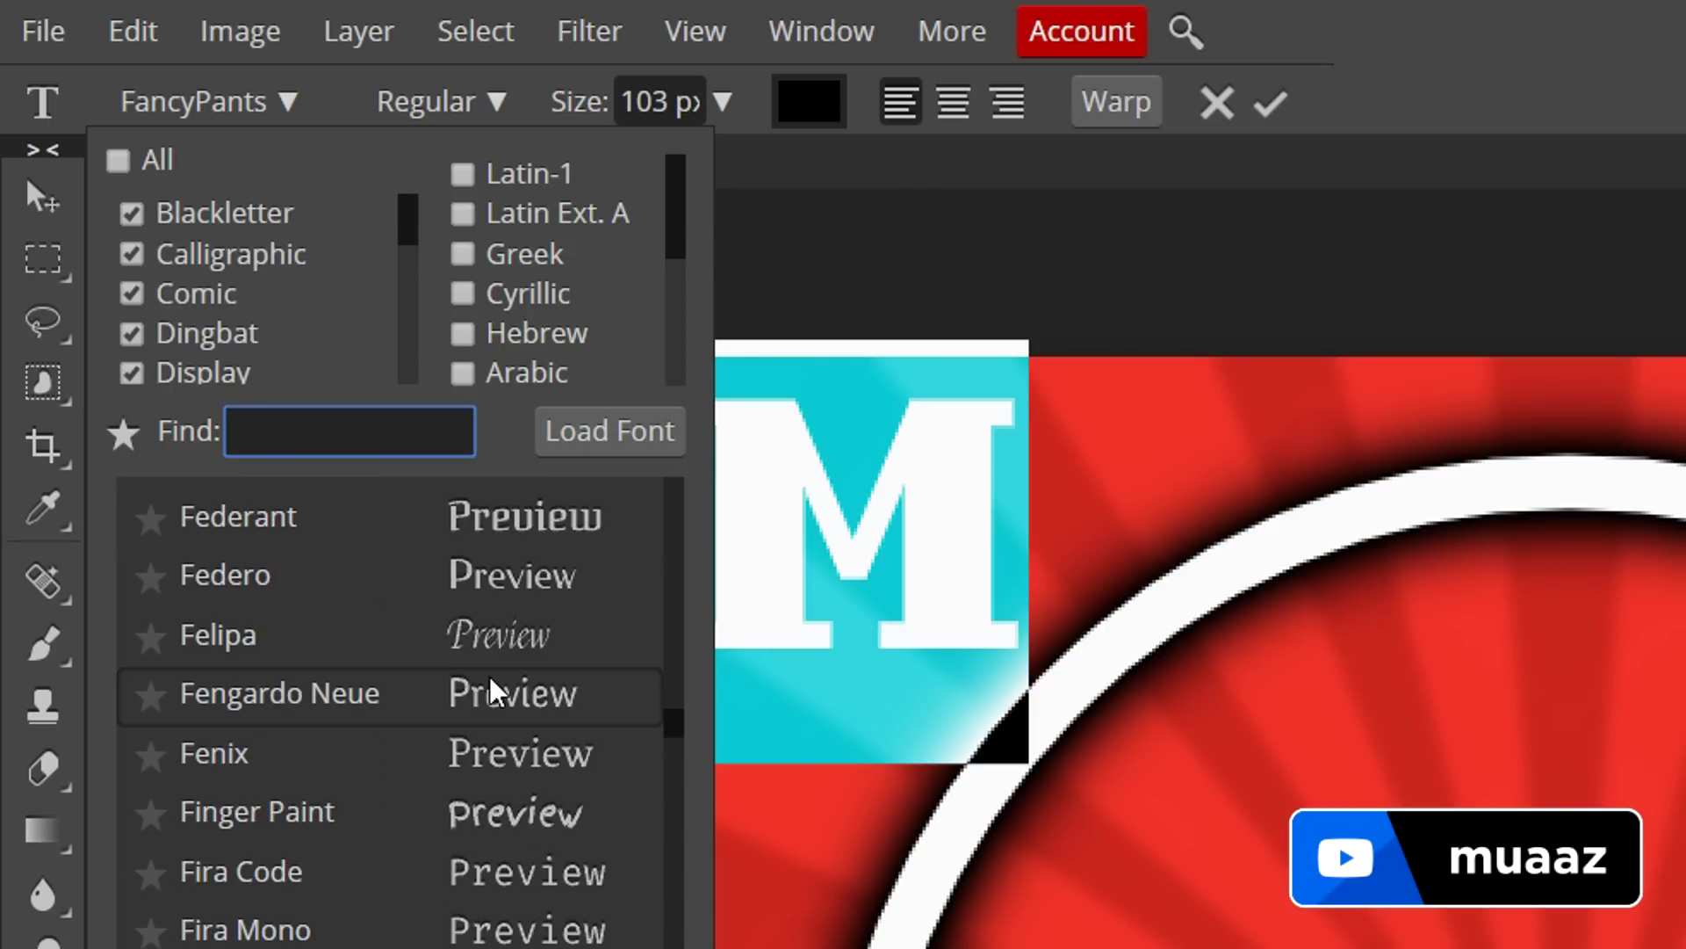
{"action": "scroll", "coordinate": [497, 694], "scroll_direction": "down", "scroll_amount": 20}
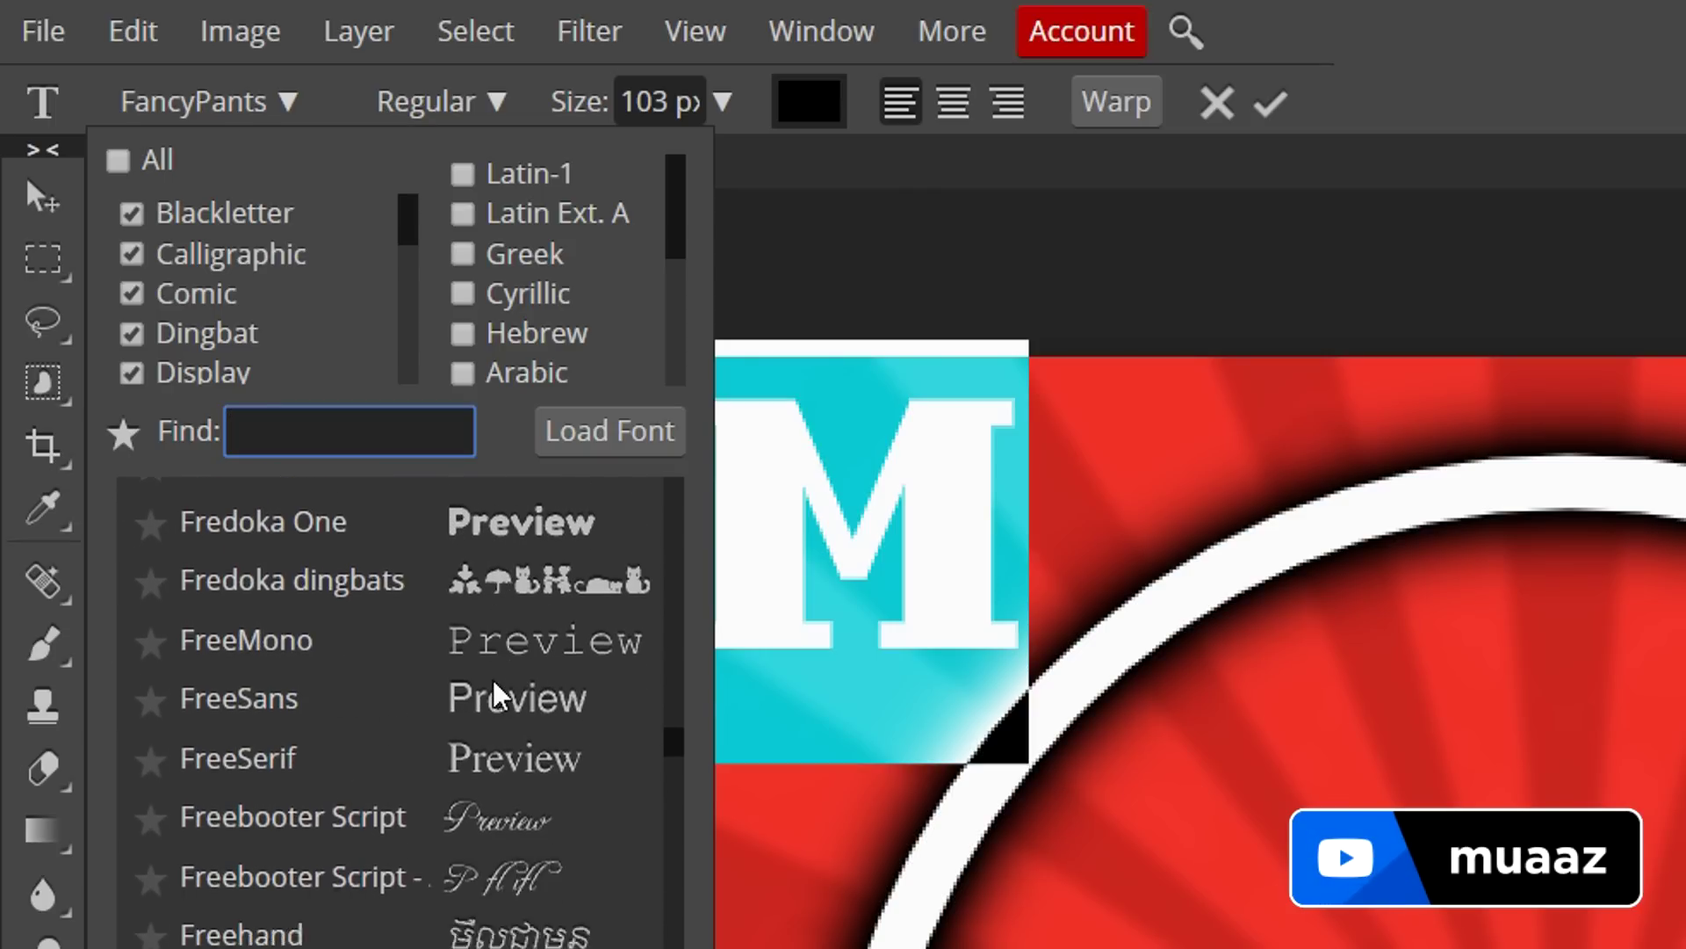
{"action": "scroll", "coordinate": [433, 772], "scroll_direction": "down", "scroll_amount": 20}
{"action": "scroll", "coordinate": [440, 783], "scroll_direction": "up", "scroll_amount": 3}
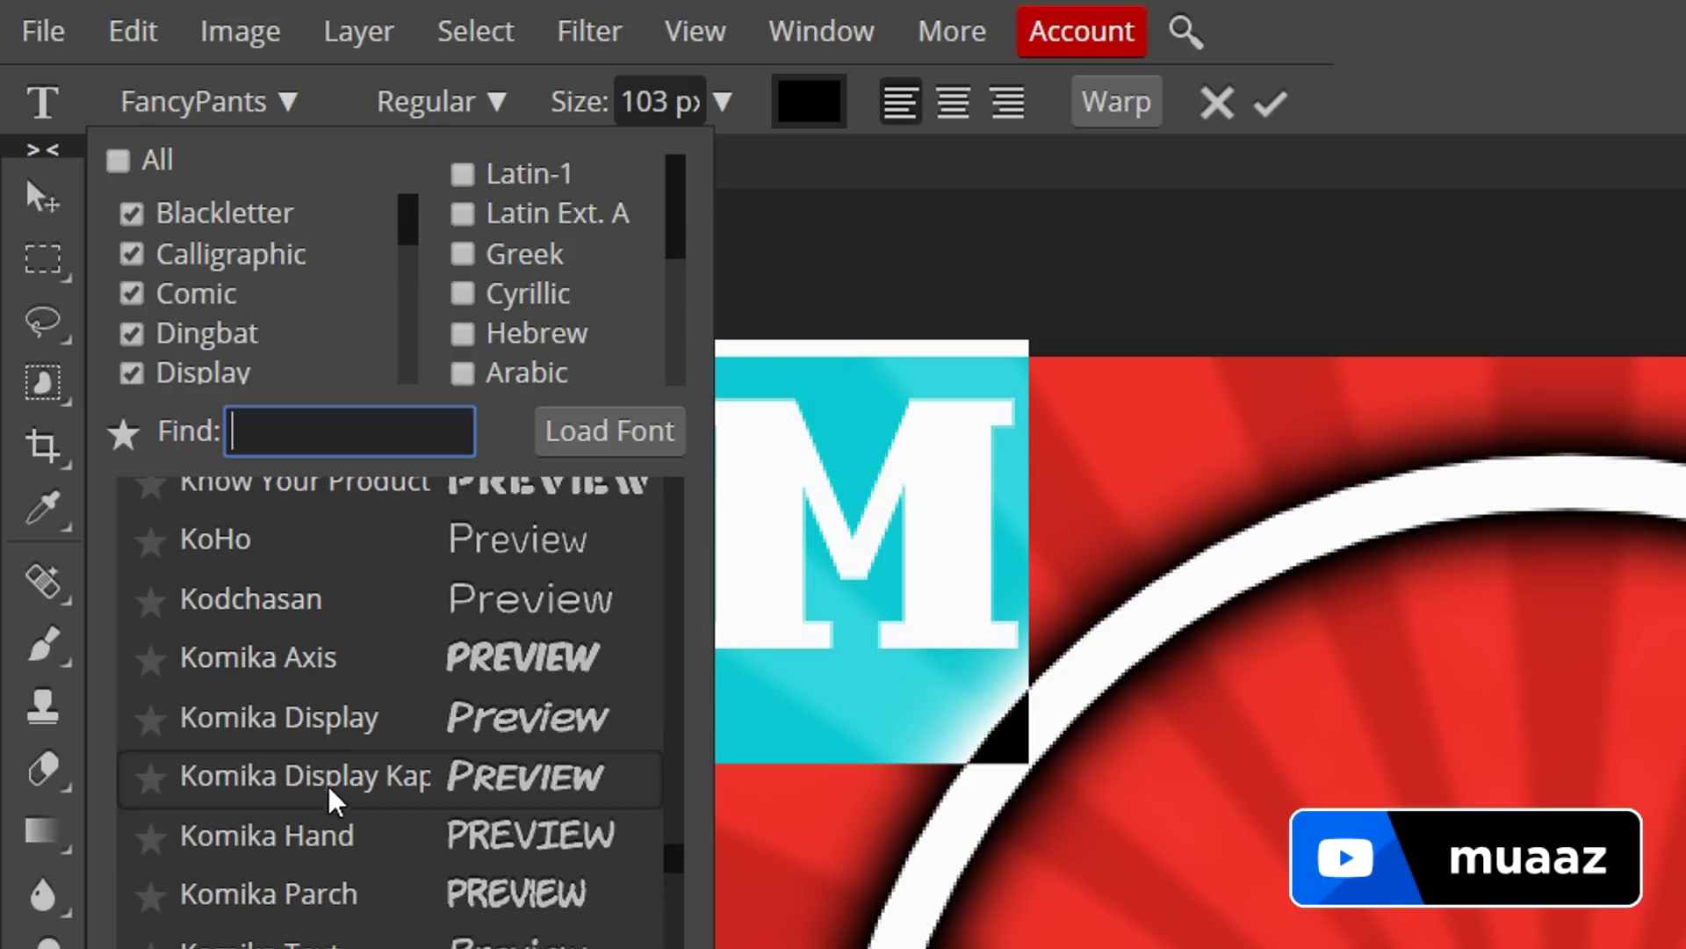
{"action": "left_click", "coordinate": [339, 738]}
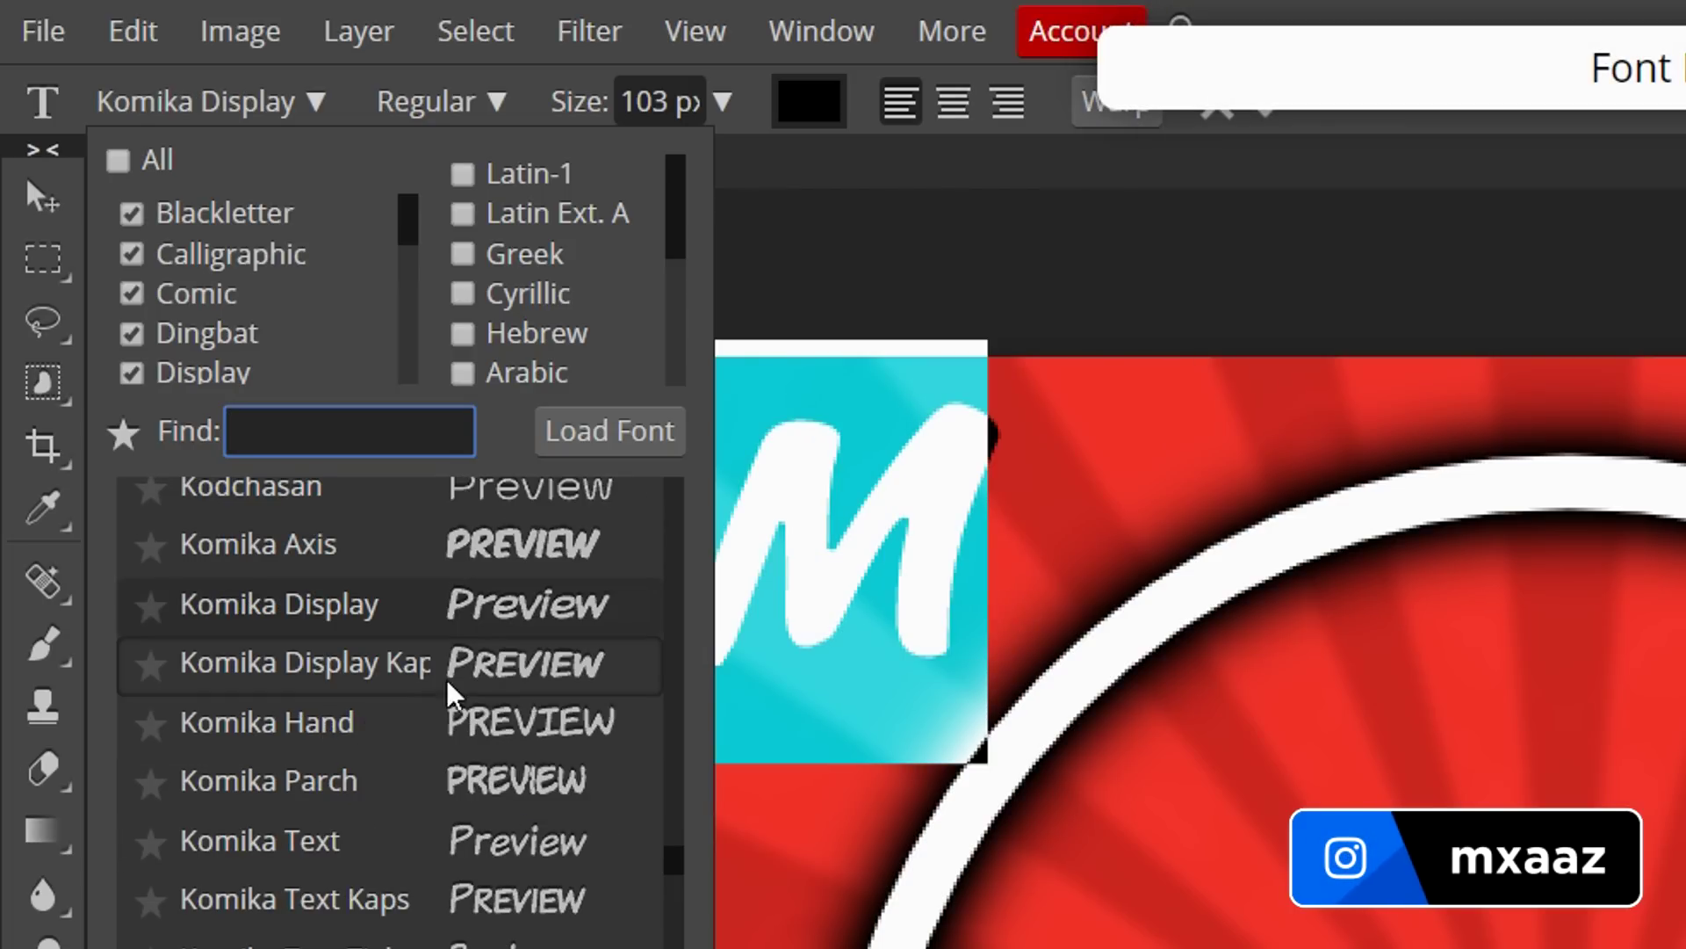
{"action": "left_click", "coordinate": [806, 572]}
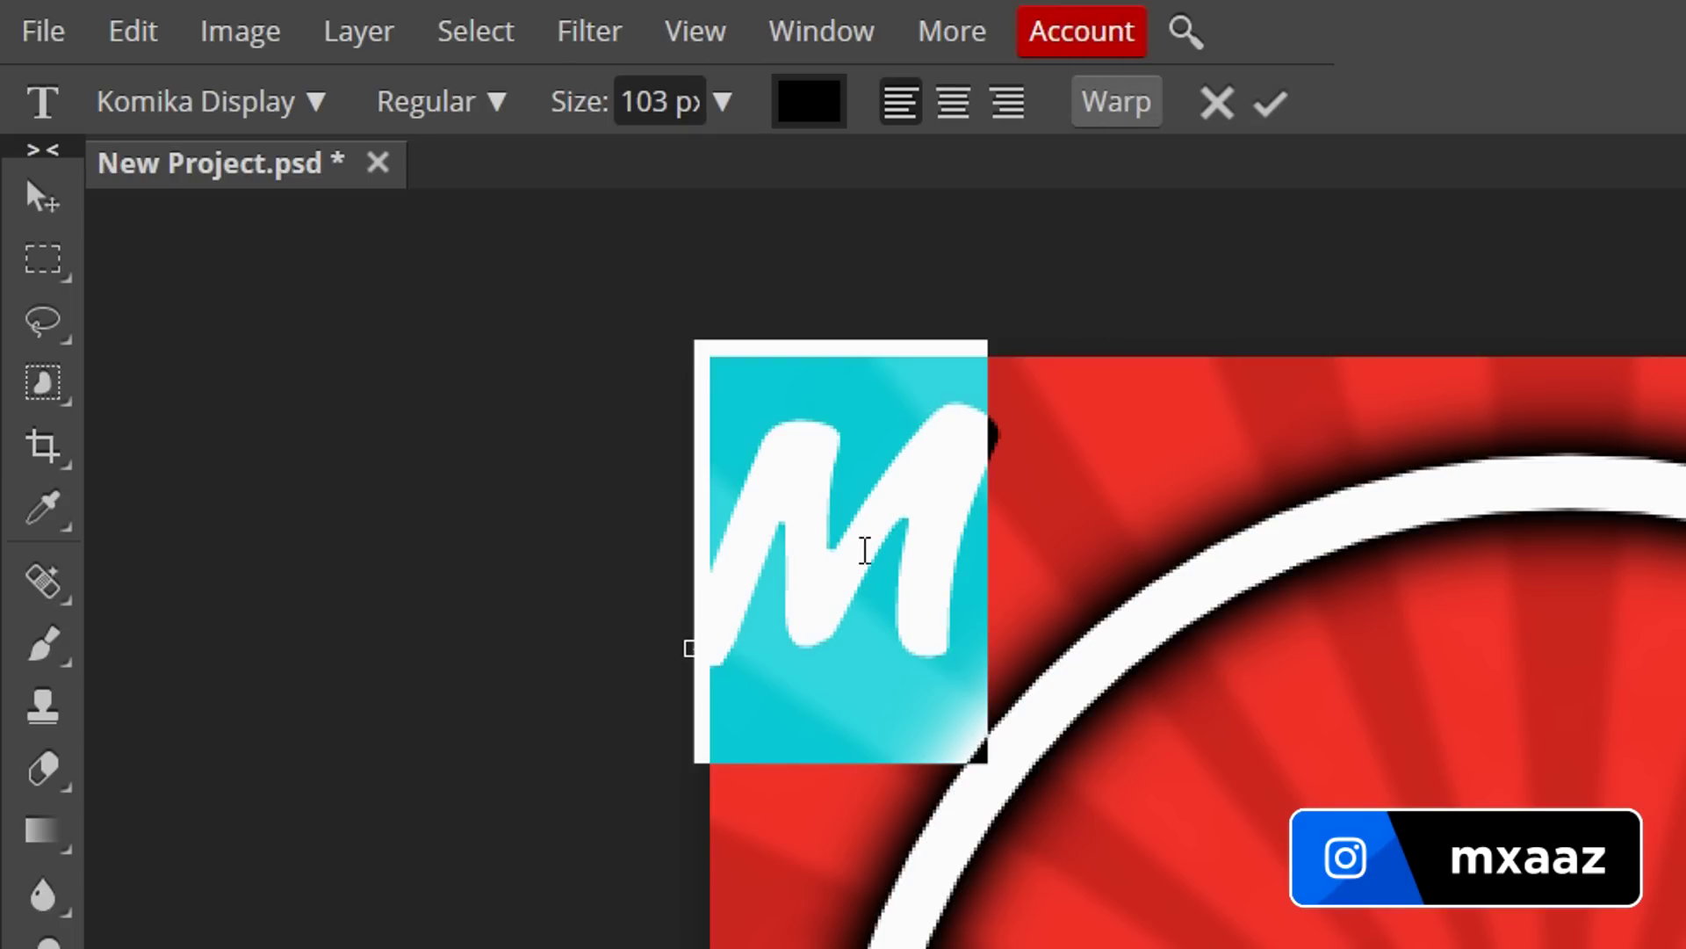
Step: Select the letter M, change its text colour from the black fill to white, and commit the text edit
{"action": "left_click", "coordinate": [847, 559]}
{"action": "left_click_drag", "start_coordinate": [937, 519], "coordinate": [688, 549]}
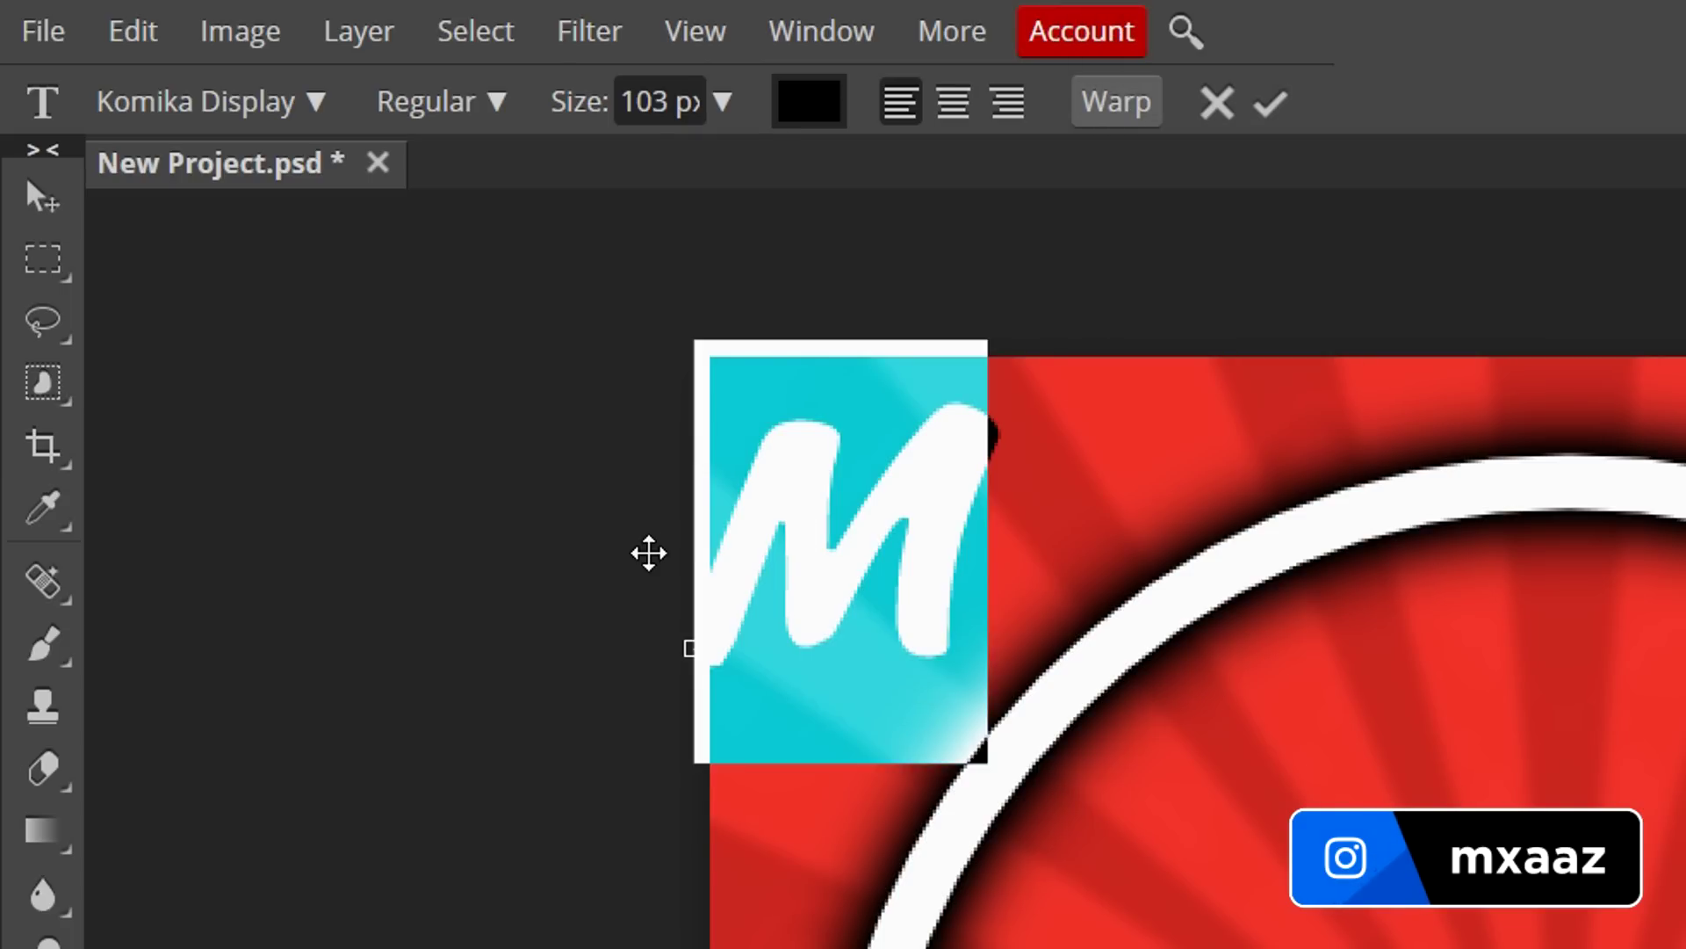
{"action": "left_click", "coordinate": [824, 121]}
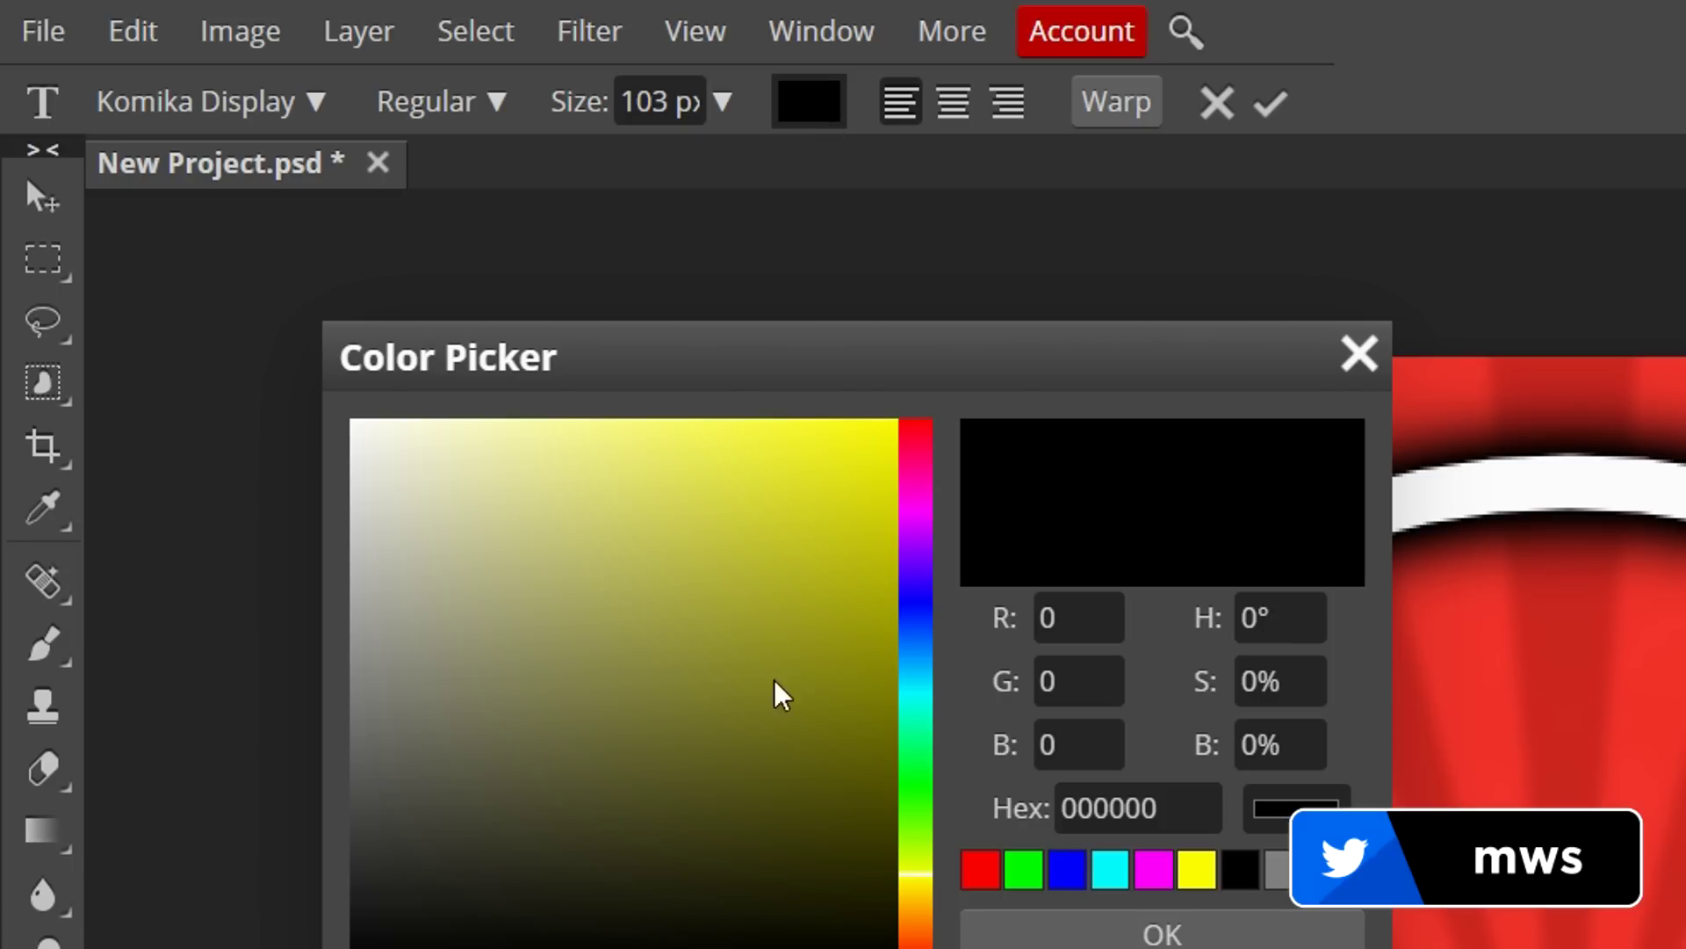
{"action": "left_click_drag", "start_coordinate": [782, 694], "coordinate": [214, 361]}
{"action": "left_click", "coordinate": [1168, 933]}
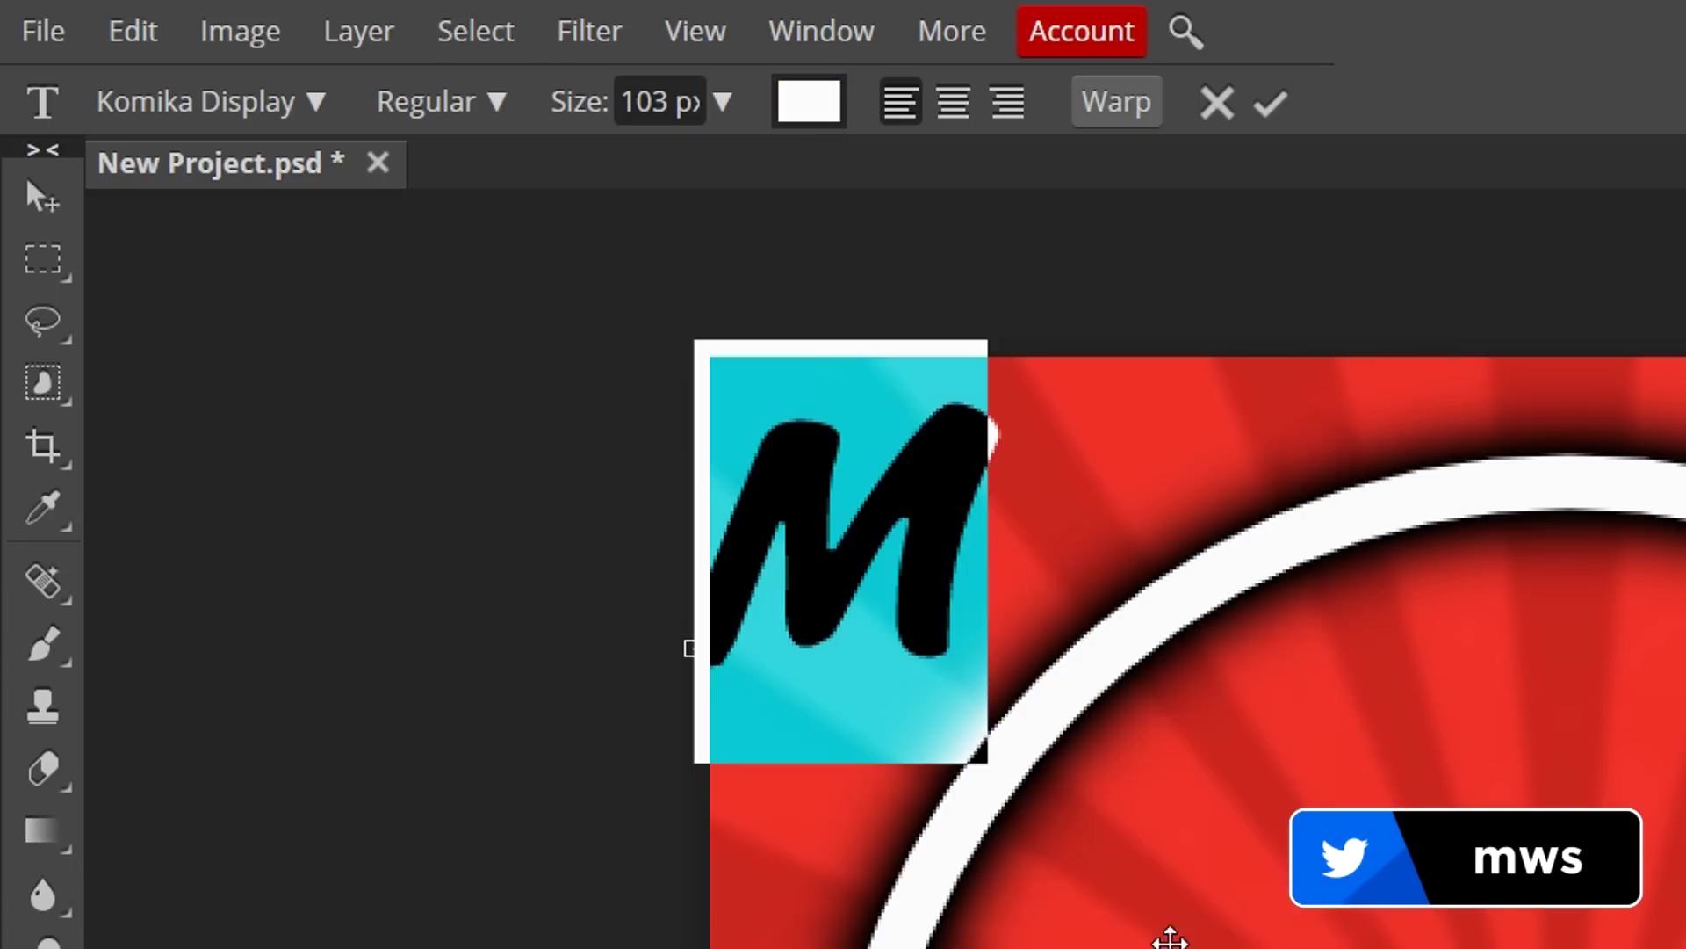
{"action": "left_click", "coordinate": [1271, 104]}
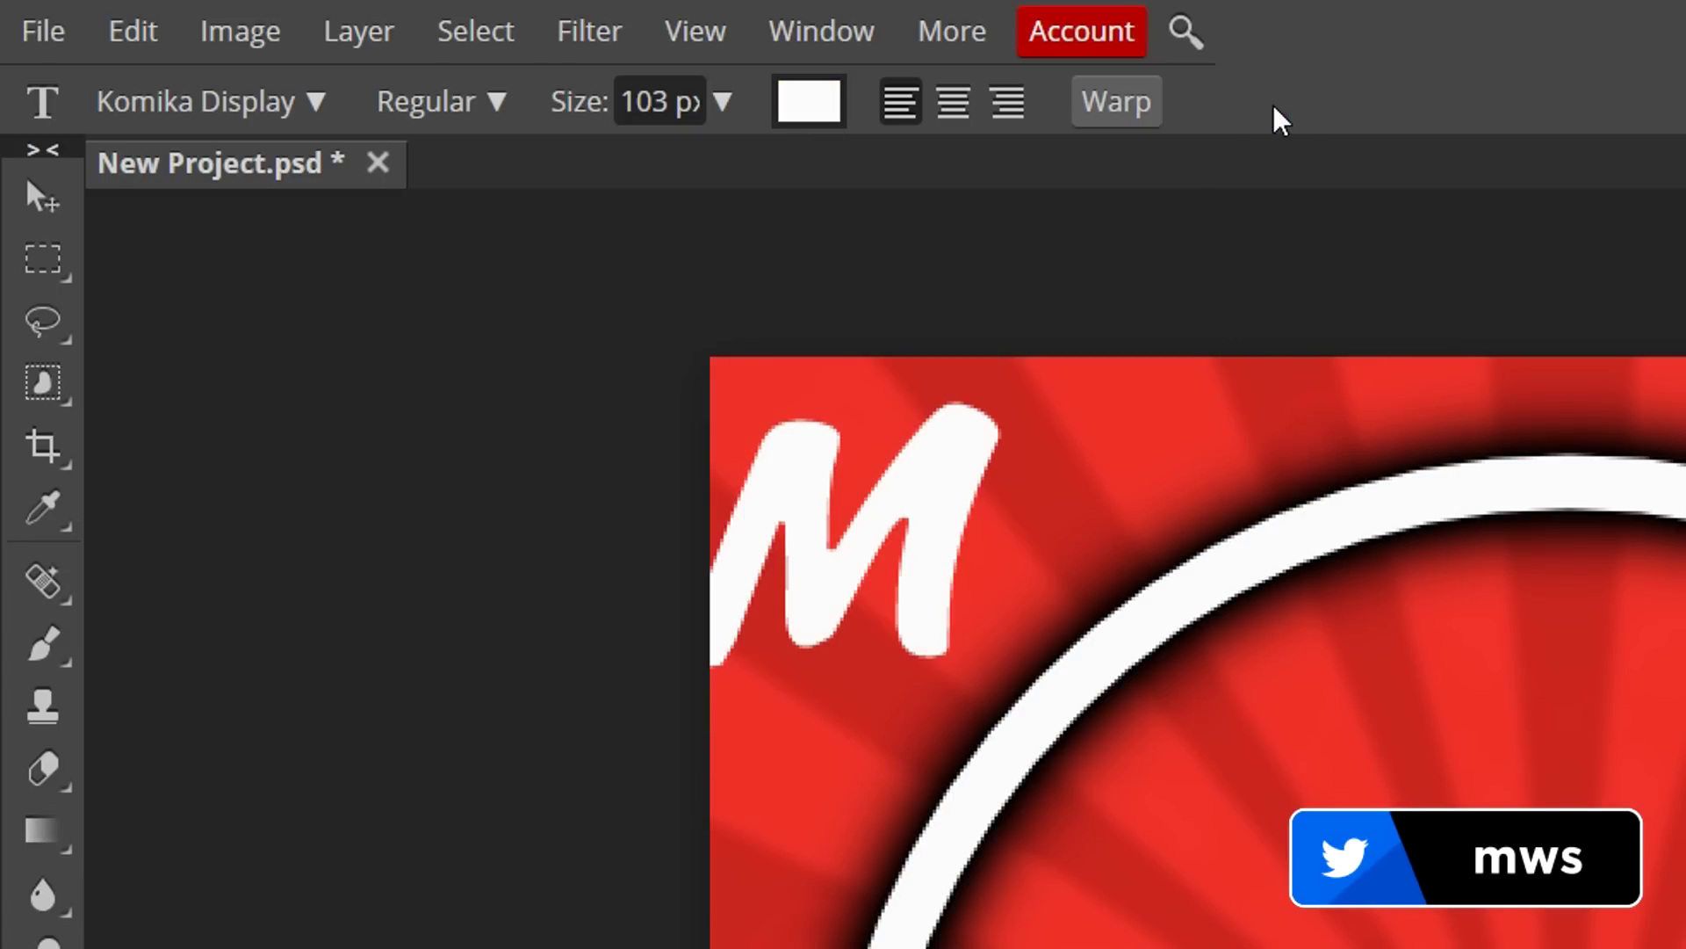
Step: Move the letter M to the centre of the white circle with Free Transform
{"action": "left_click", "coordinate": [166, 43]}
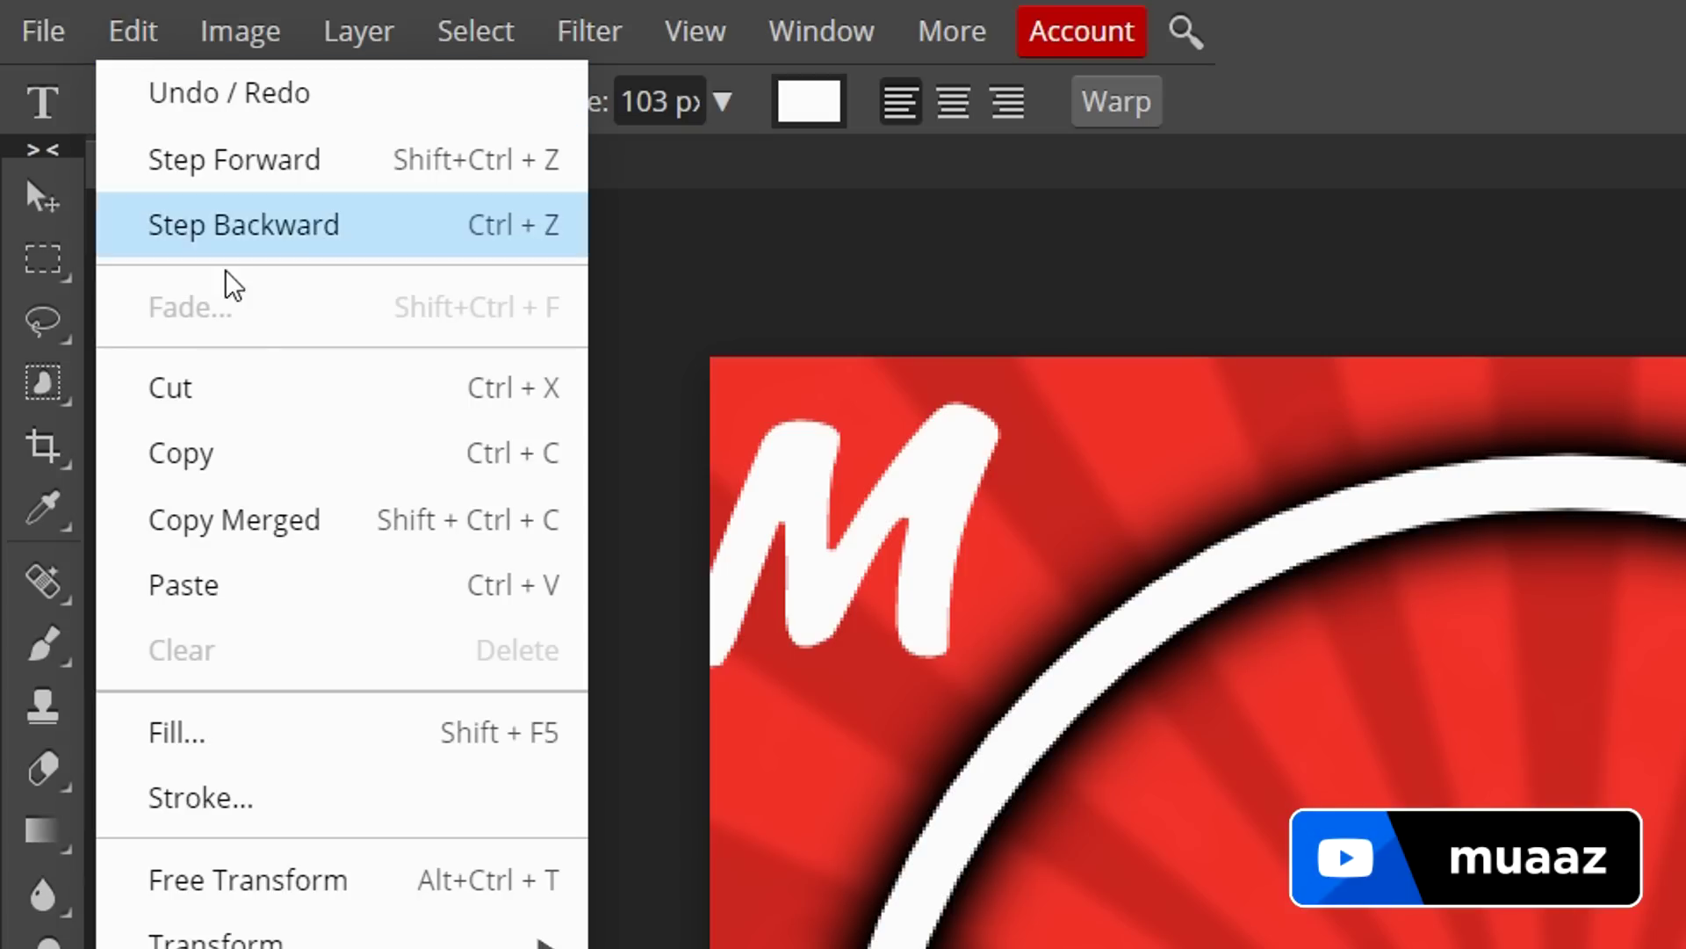
{"action": "left_click", "coordinate": [272, 880]}
{"action": "left_click_drag", "start_coordinate": [407, 255], "coordinate": [731, 549]}
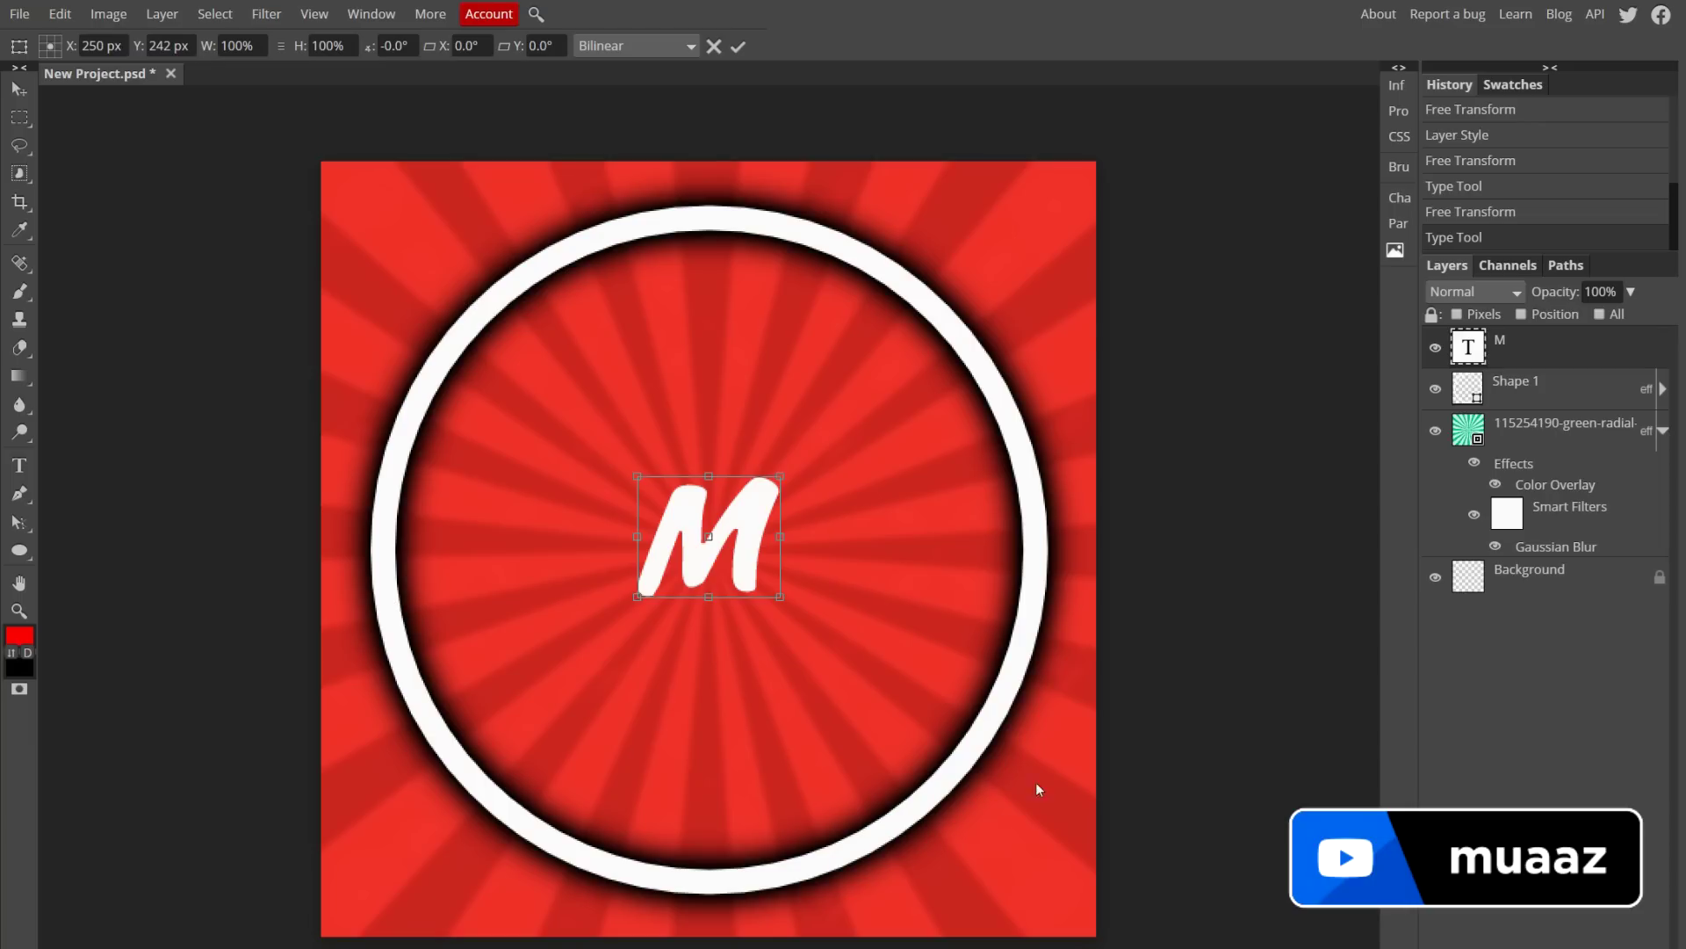
{"action": "left_click_drag", "start_coordinate": [736, 553], "coordinate": [742, 552]}
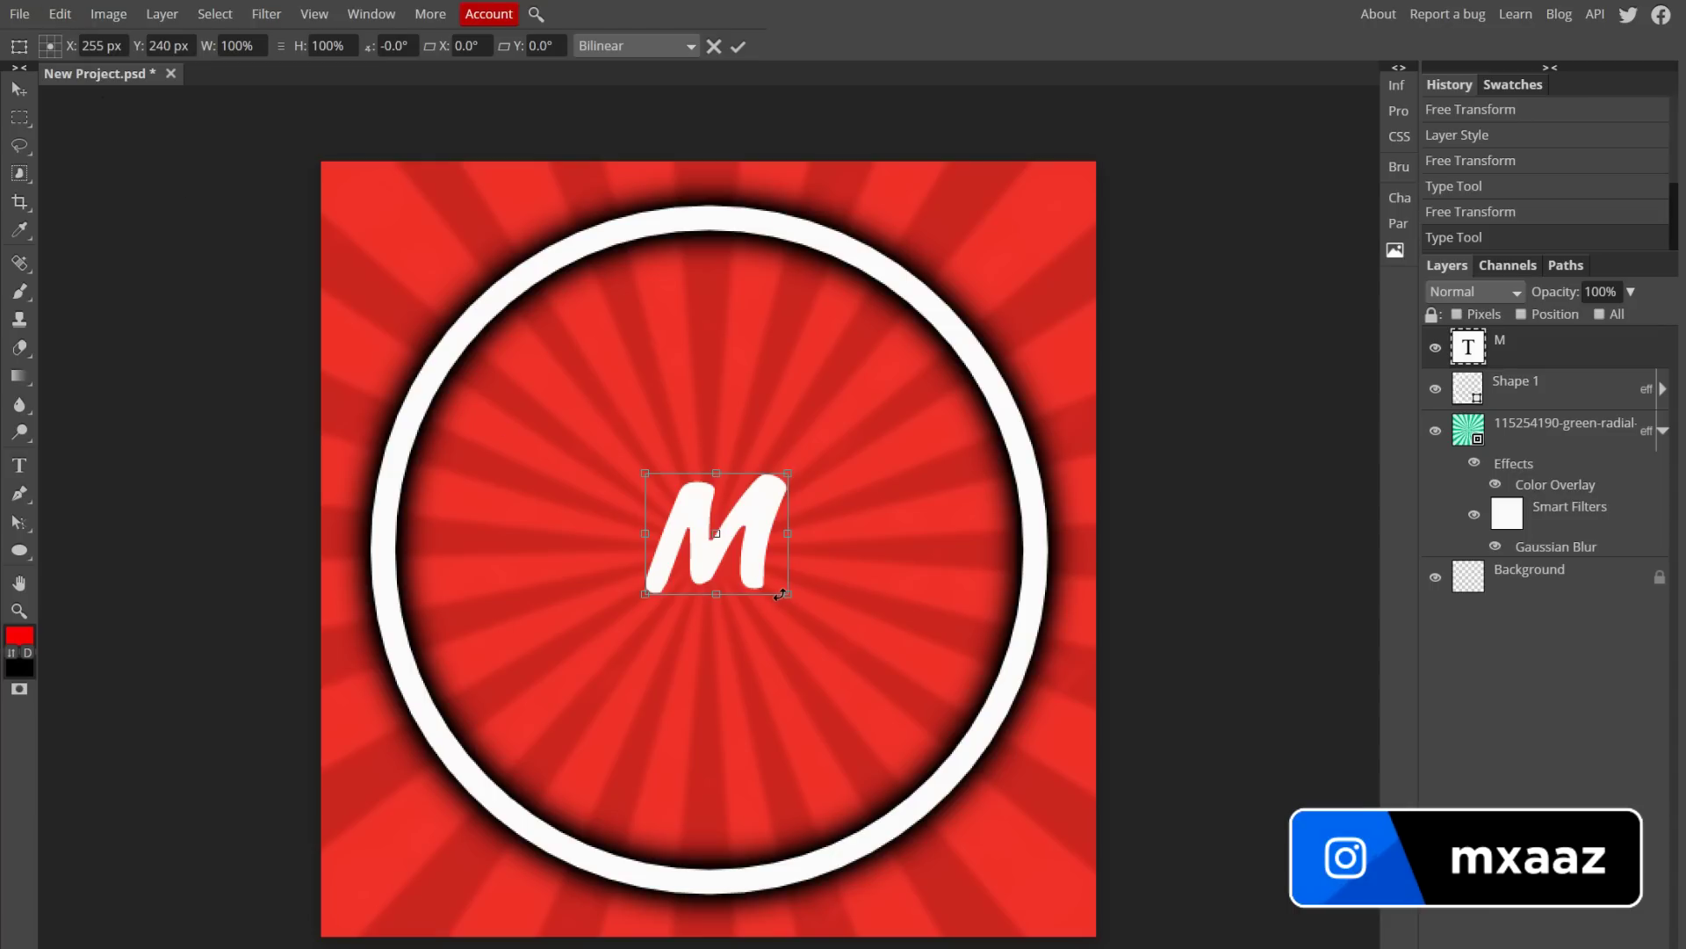
Step: Enlarge the M to about 486% width and 506% height, rotate it about -7.7°, recentre it at about 251, 251 px and apply
{"action": "left_click_drag", "start_coordinate": [785, 595], "coordinate": [1061, 837]}
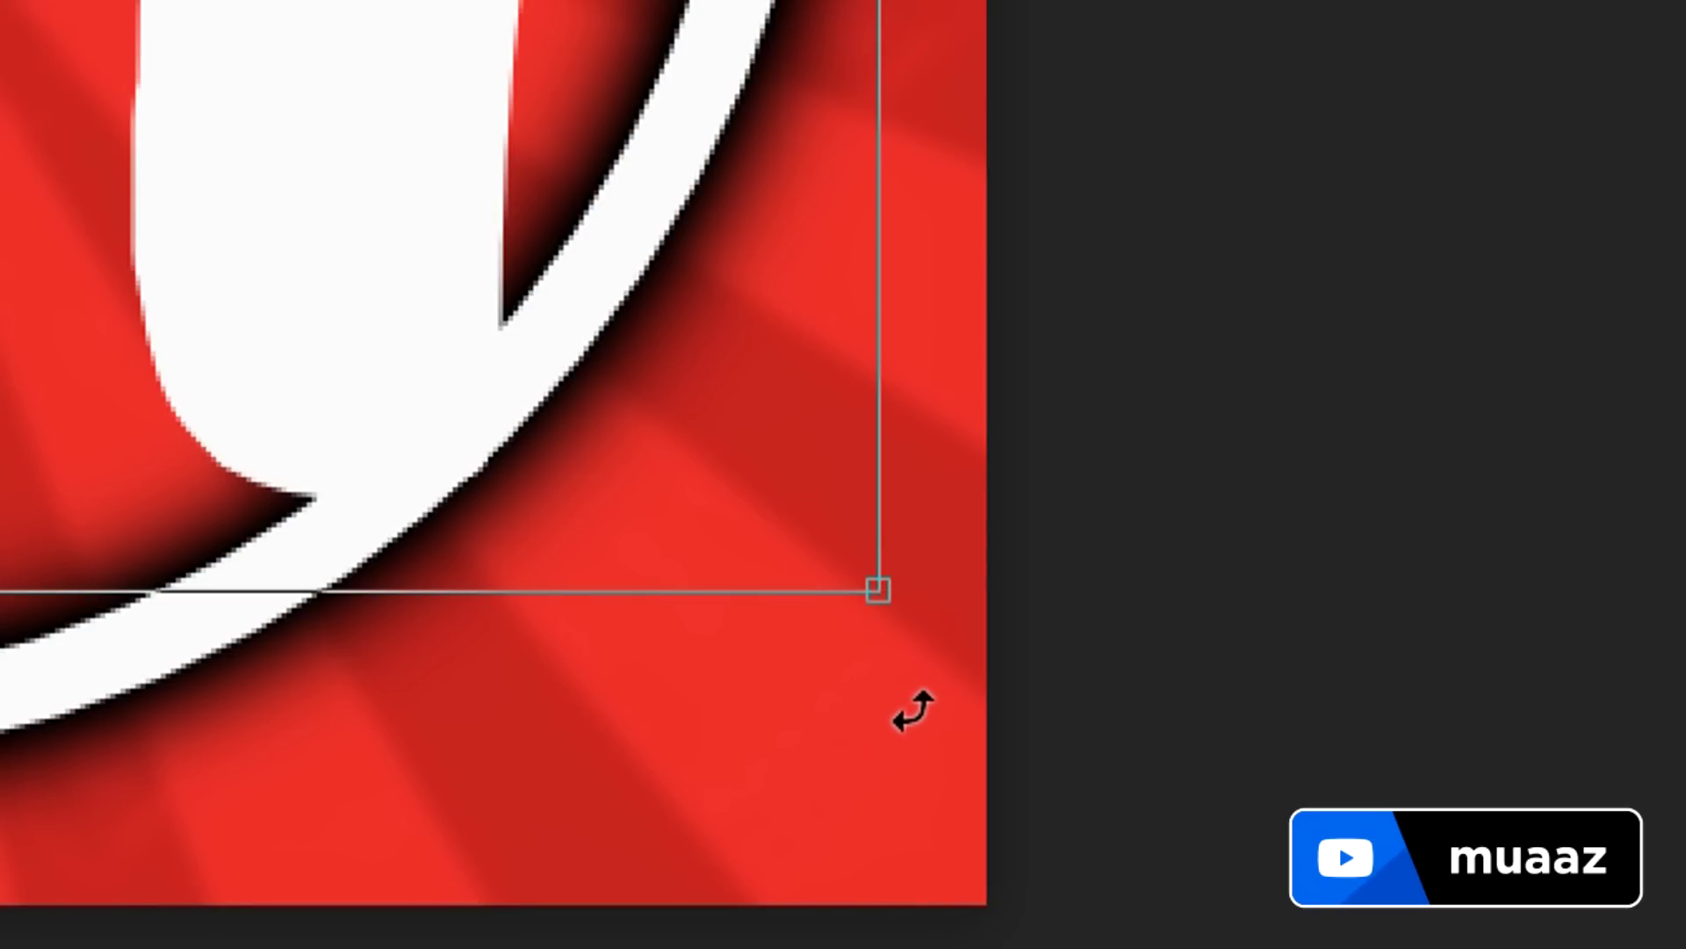
{"action": "left_click_drag", "start_coordinate": [893, 725], "coordinate": [1049, 586]}
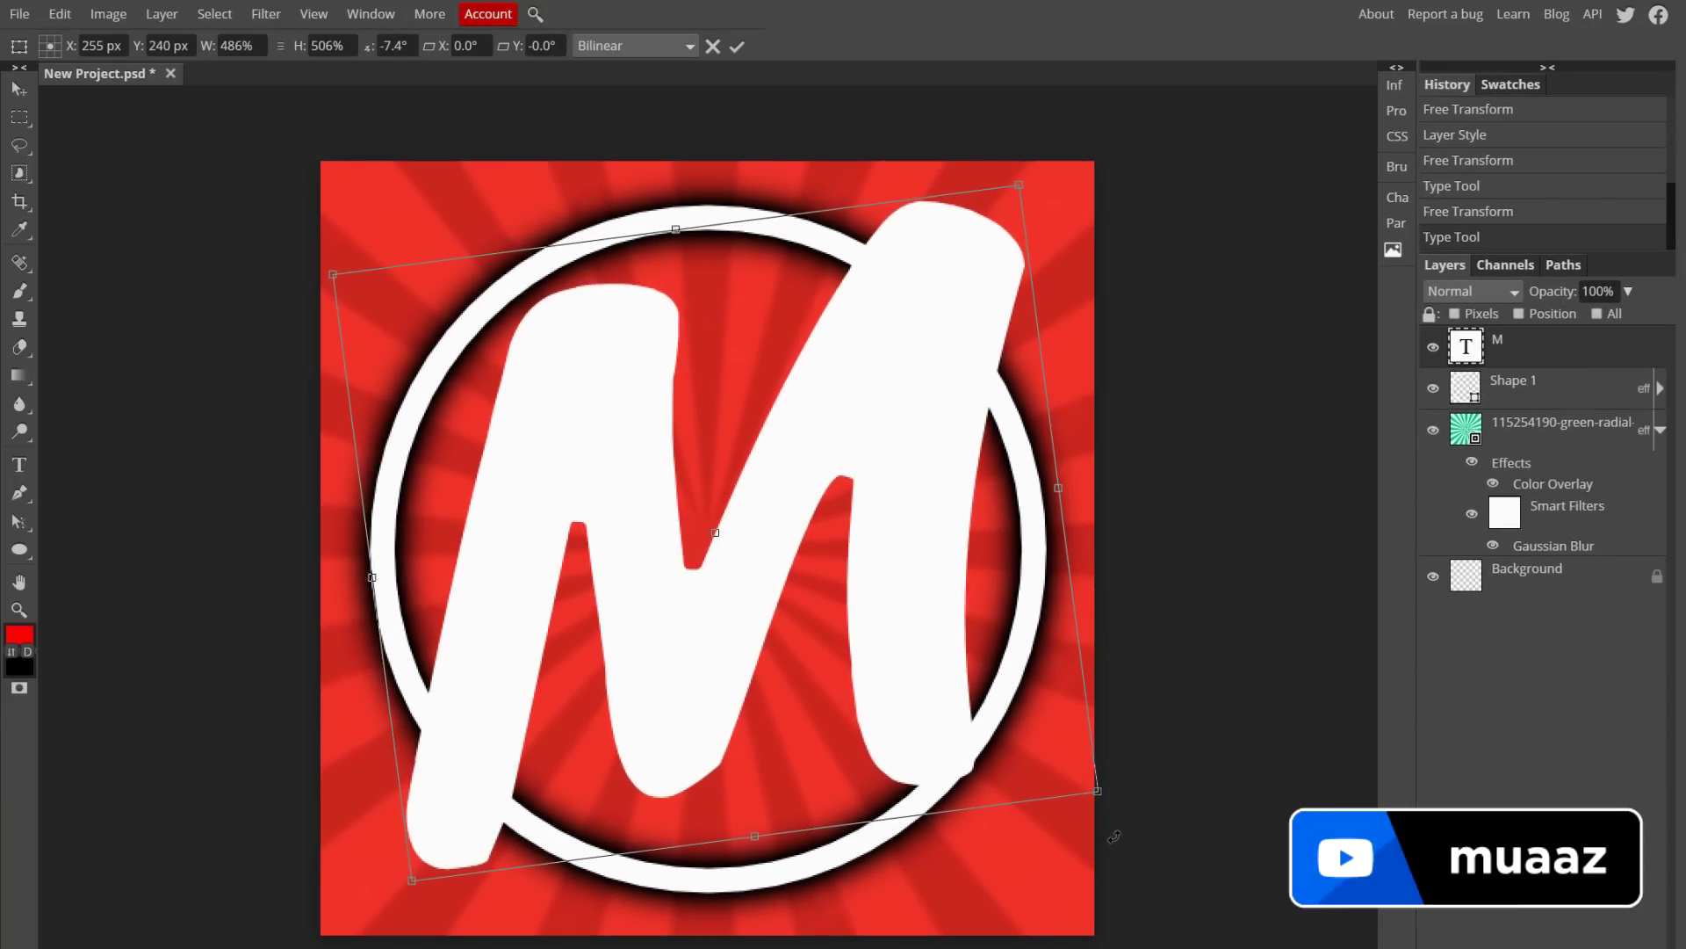
{"action": "left_click_drag", "start_coordinate": [1113, 836], "coordinate": [1115, 834]}
{"action": "left_click_drag", "start_coordinate": [960, 597], "coordinate": [948, 609]}
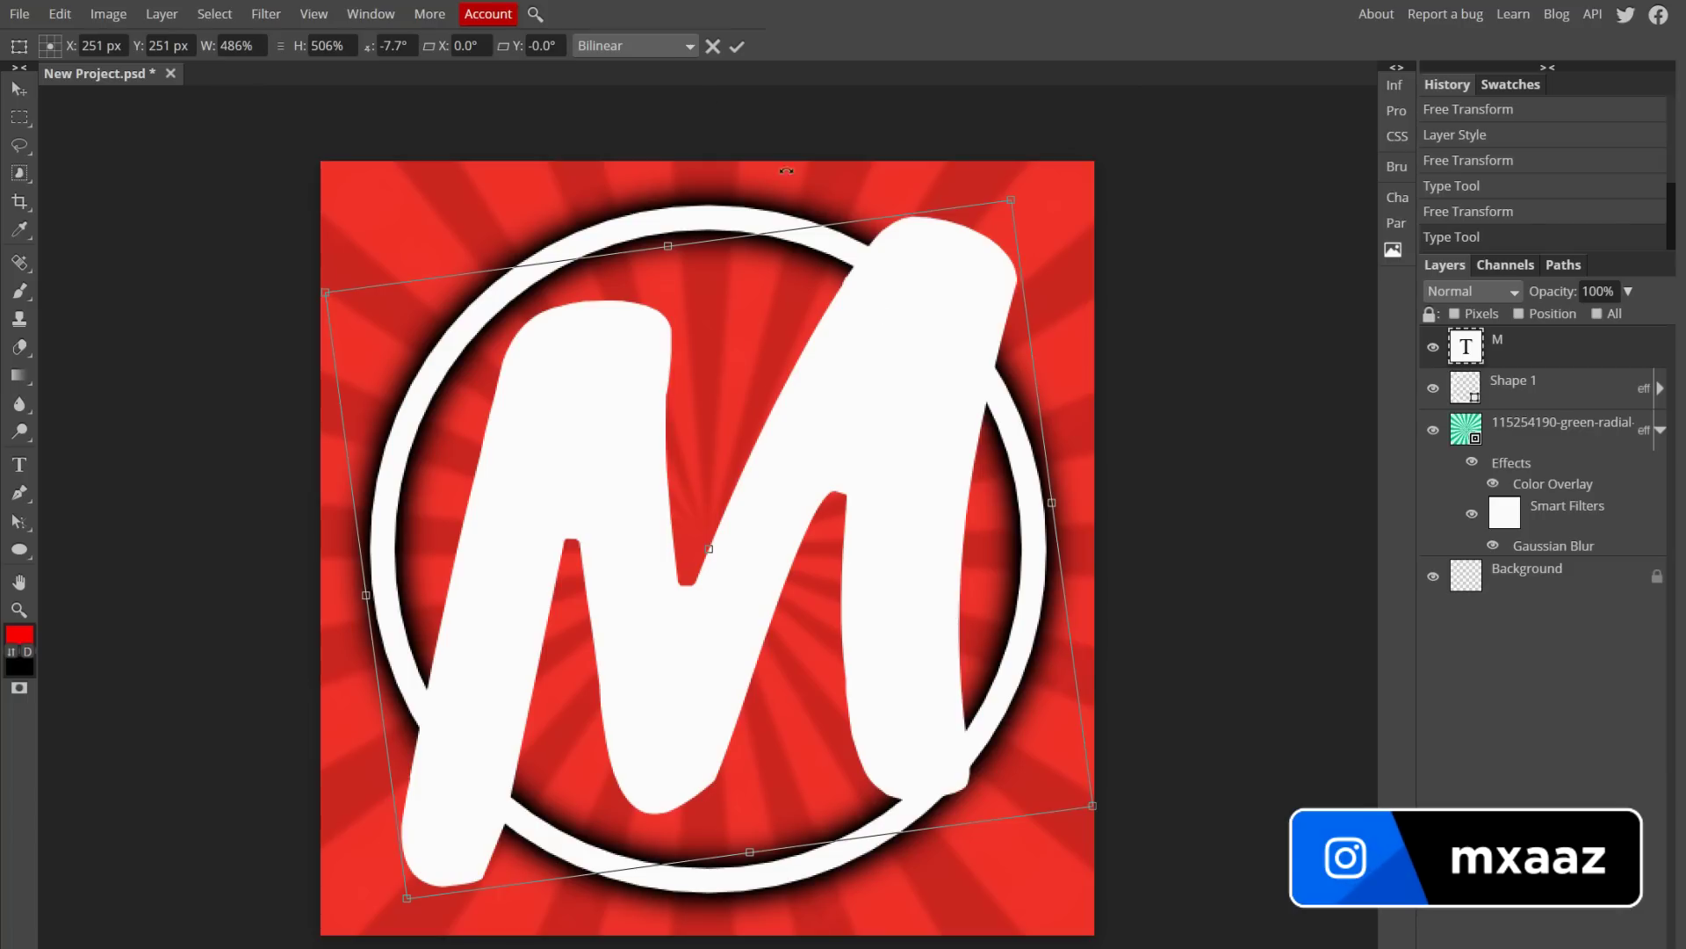
{"action": "left_click", "coordinate": [736, 48]}
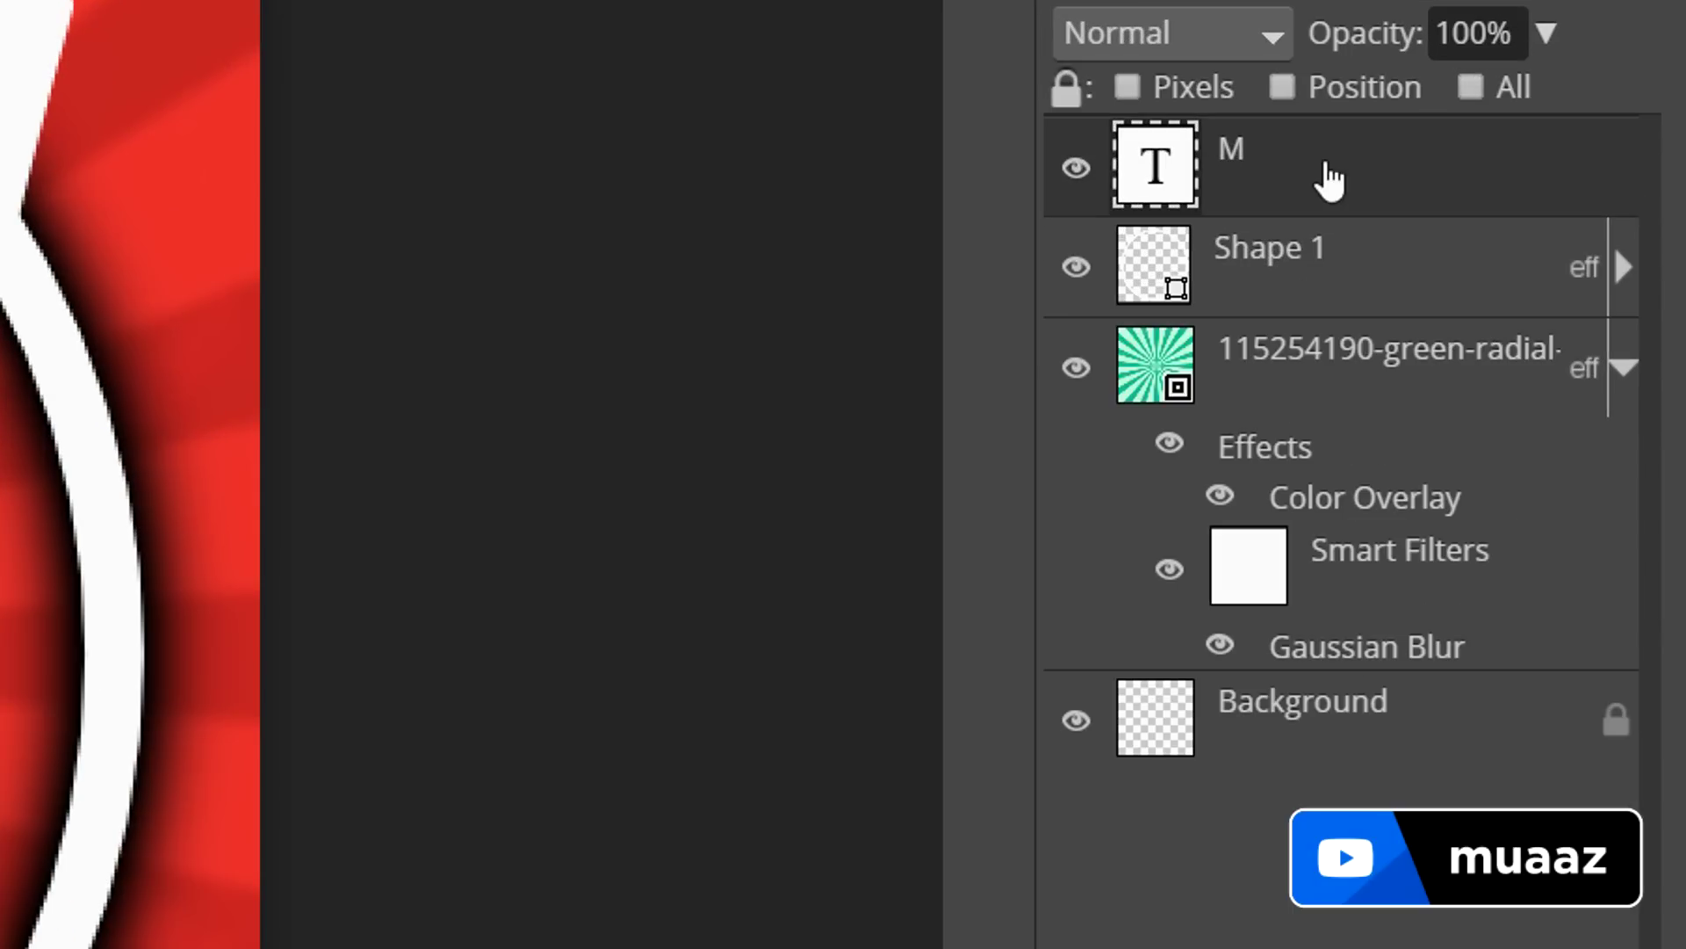
Step: Add an Outer Glow to the M layer with Normal blend mode, 100% opacity, 6% spread and 25 px size
{"action": "right_click", "coordinate": [1536, 347]}
{"action": "left_click", "coordinate": [1340, 178]}
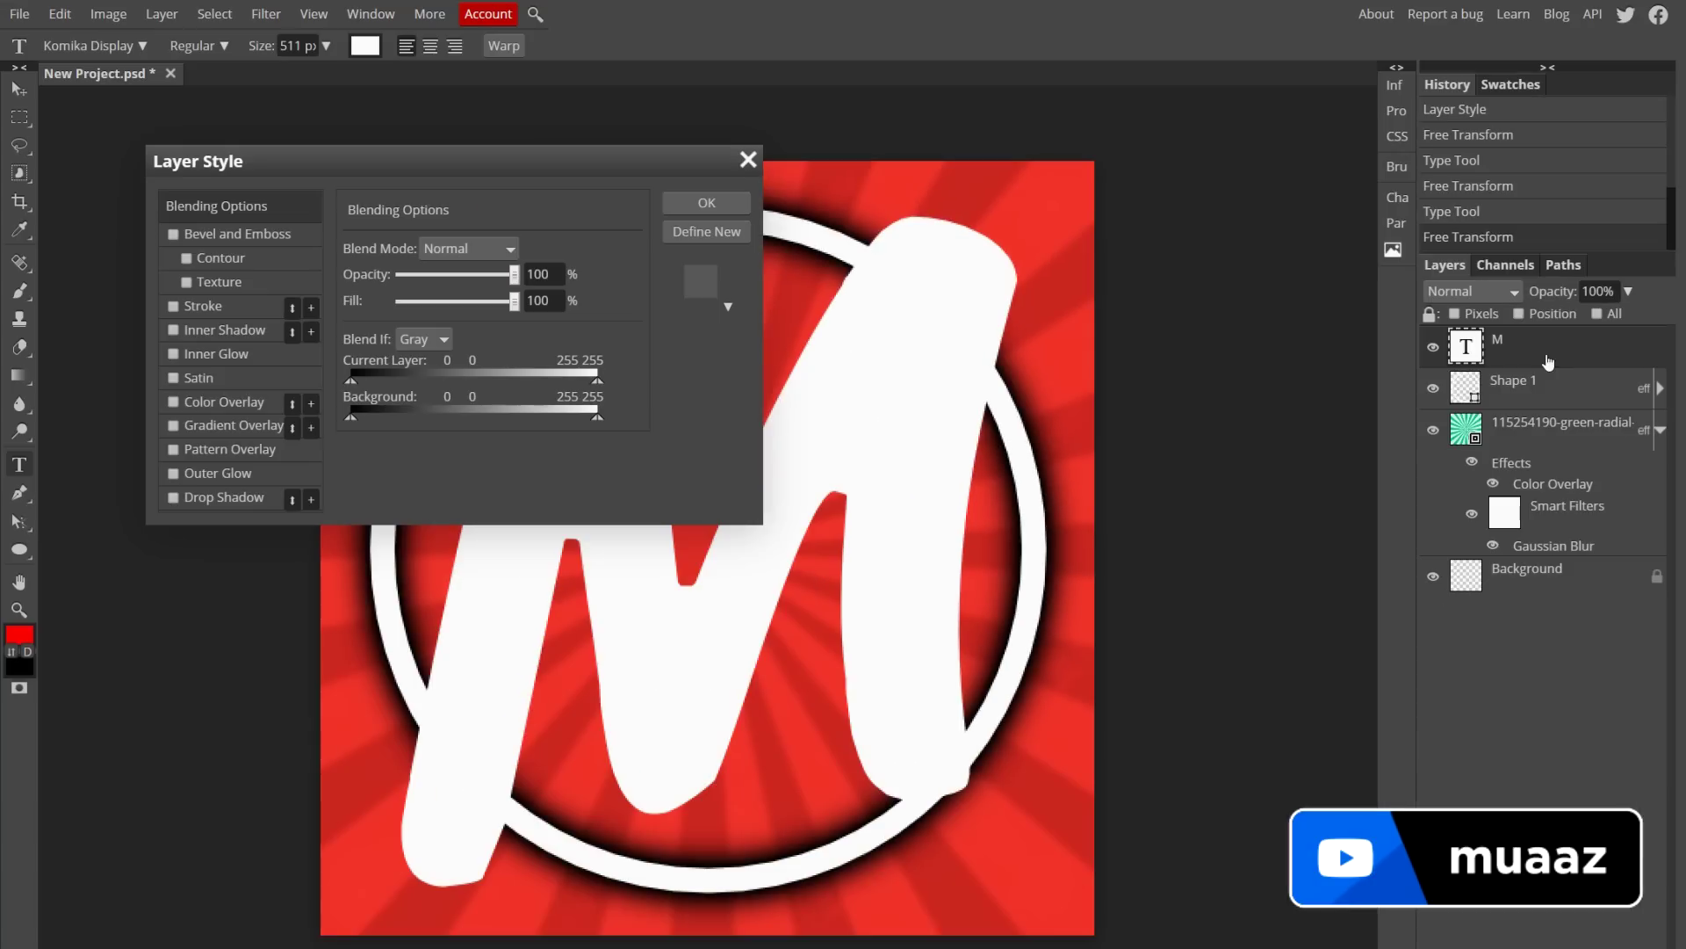
{"action": "left_click_drag", "start_coordinate": [523, 163], "coordinate": [1347, 406]}
{"action": "left_click", "coordinate": [1029, 719]}
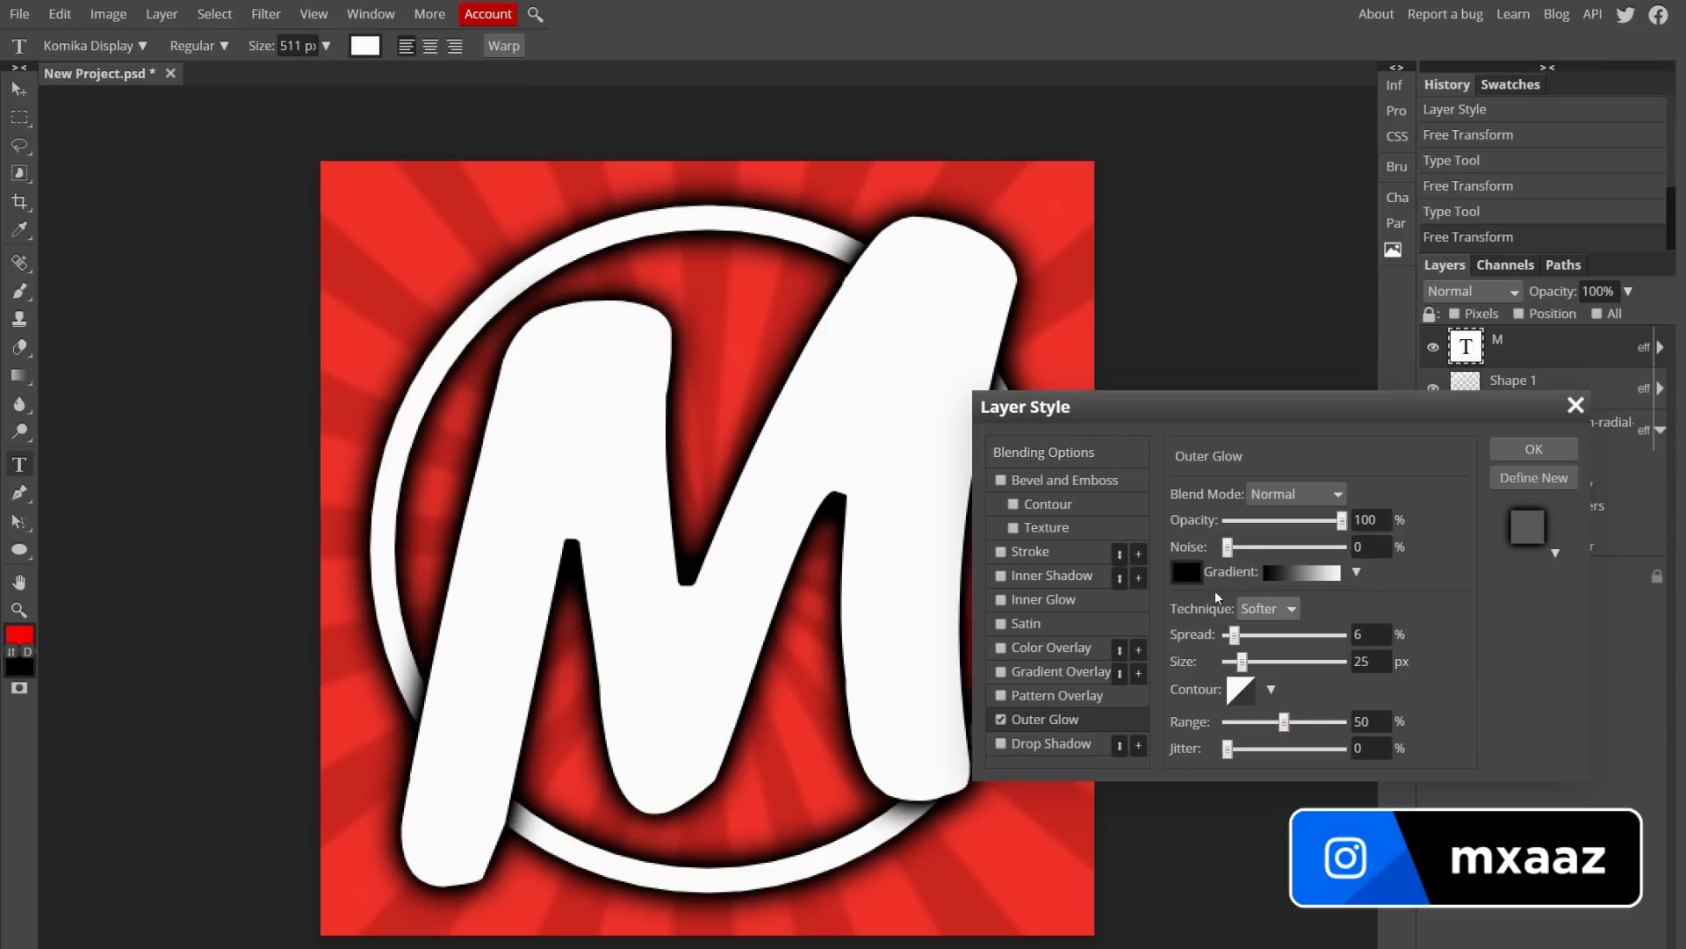
{"action": "left_click_drag", "start_coordinate": [1311, 403], "coordinate": [1025, 550]}
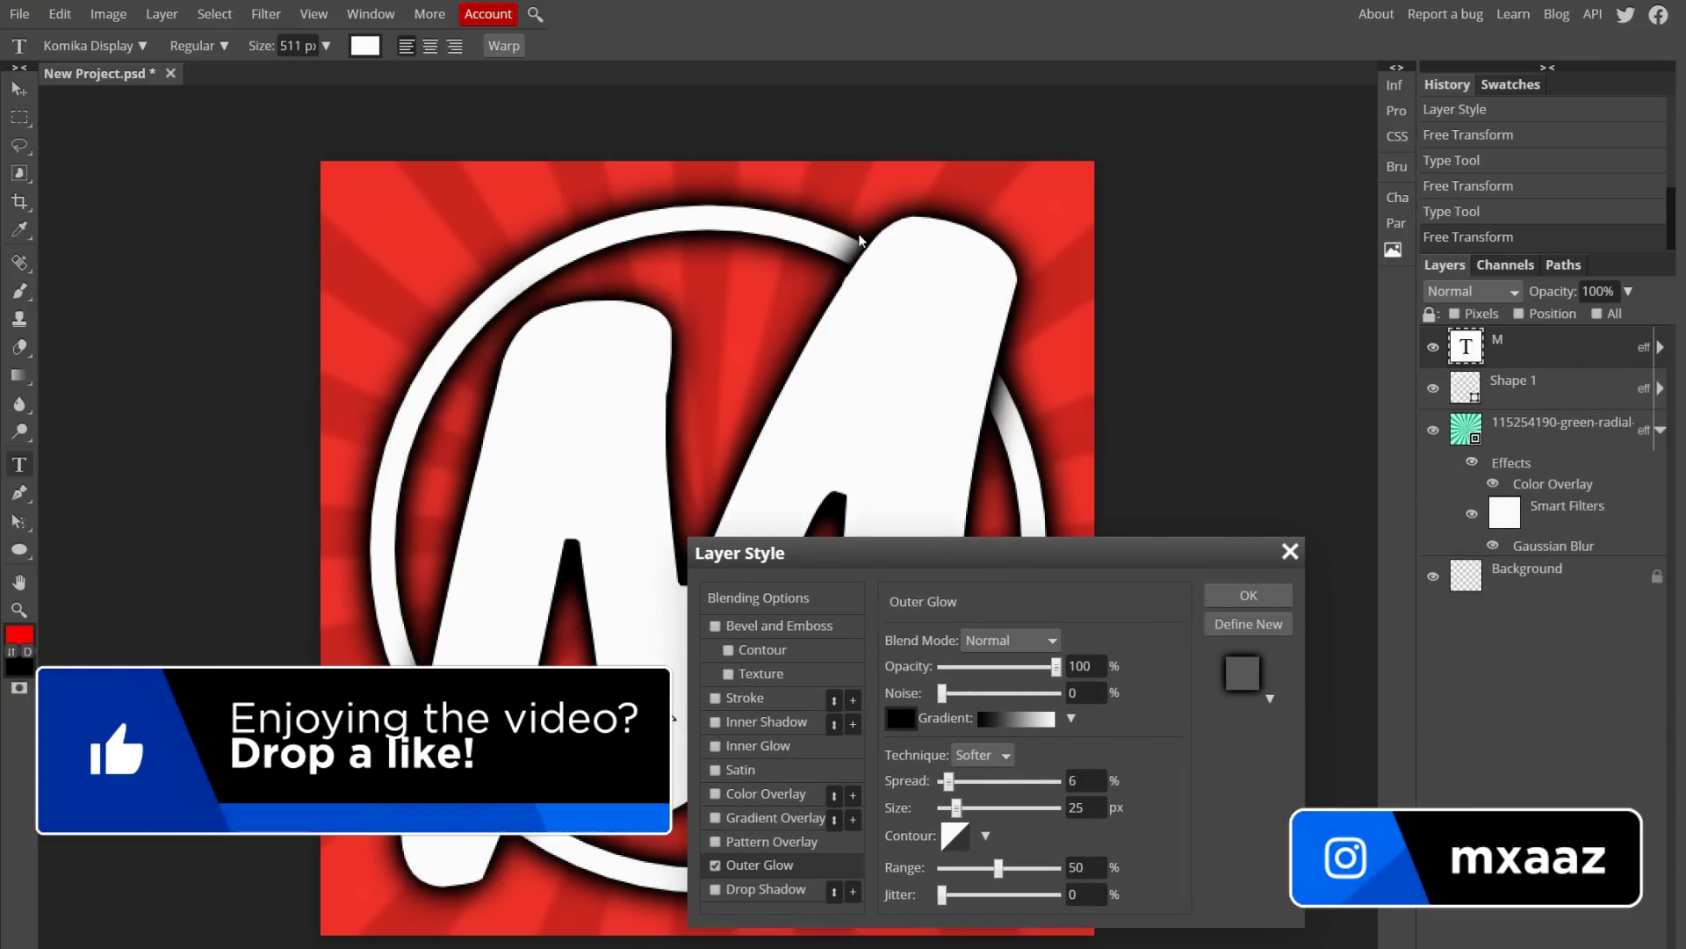
{"action": "left_click_drag", "start_coordinate": [992, 570], "coordinate": [1390, 356]}
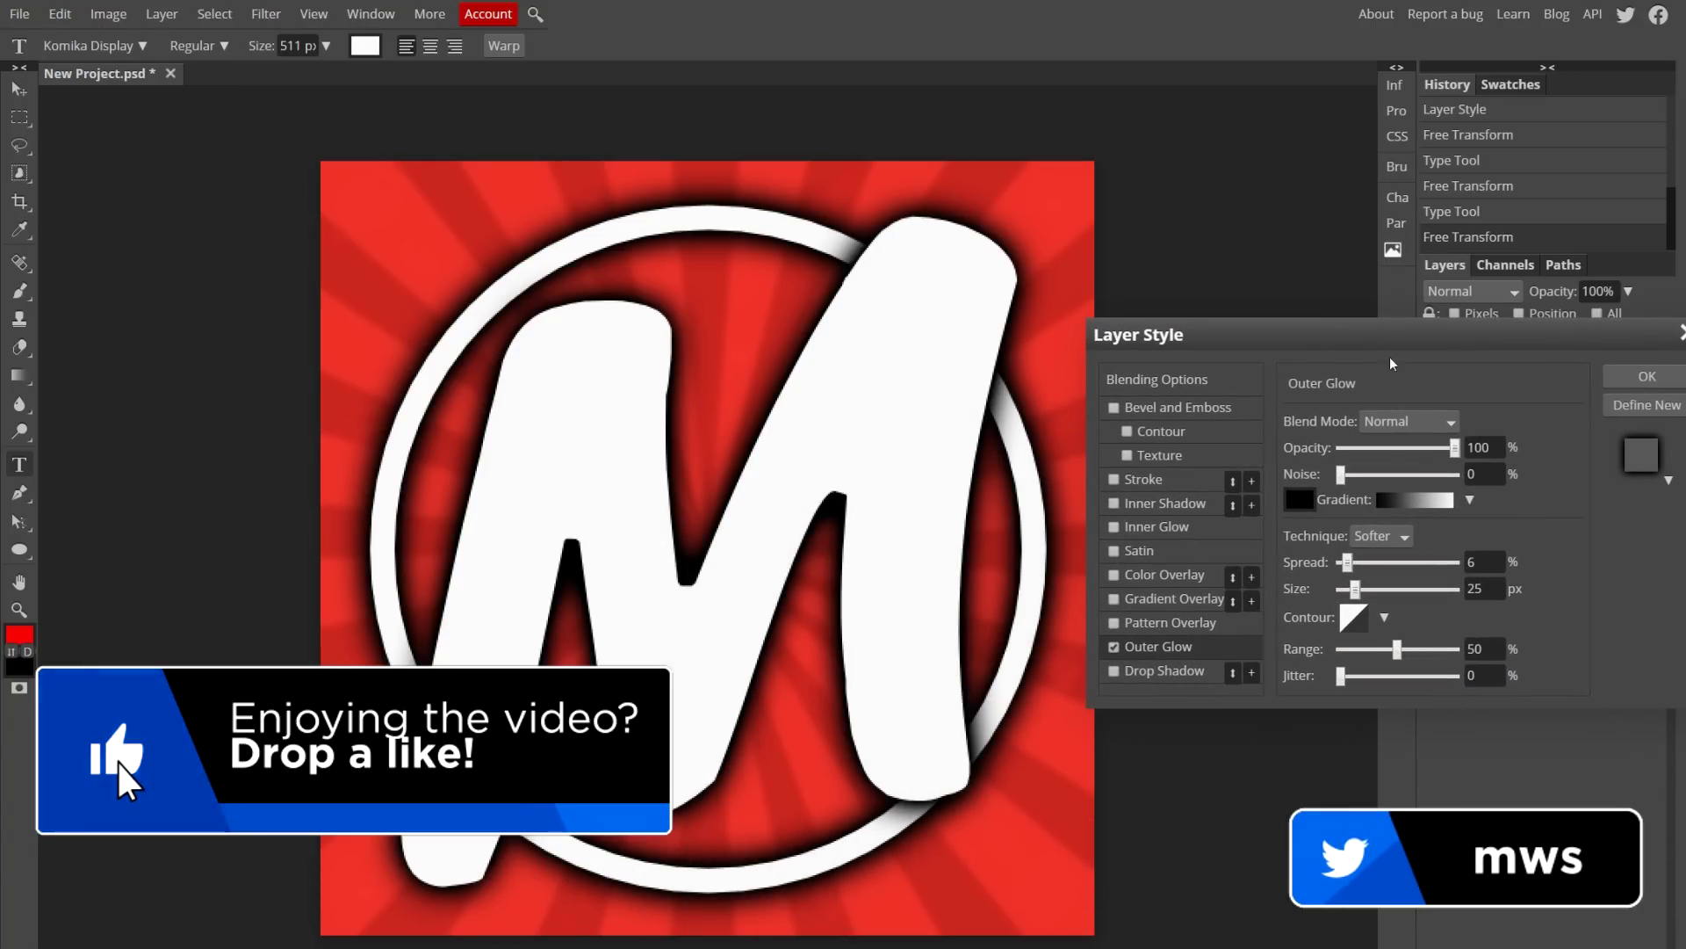
{"action": "left_click", "coordinate": [1472, 564]}
{"action": "key", "text": "Tab"}
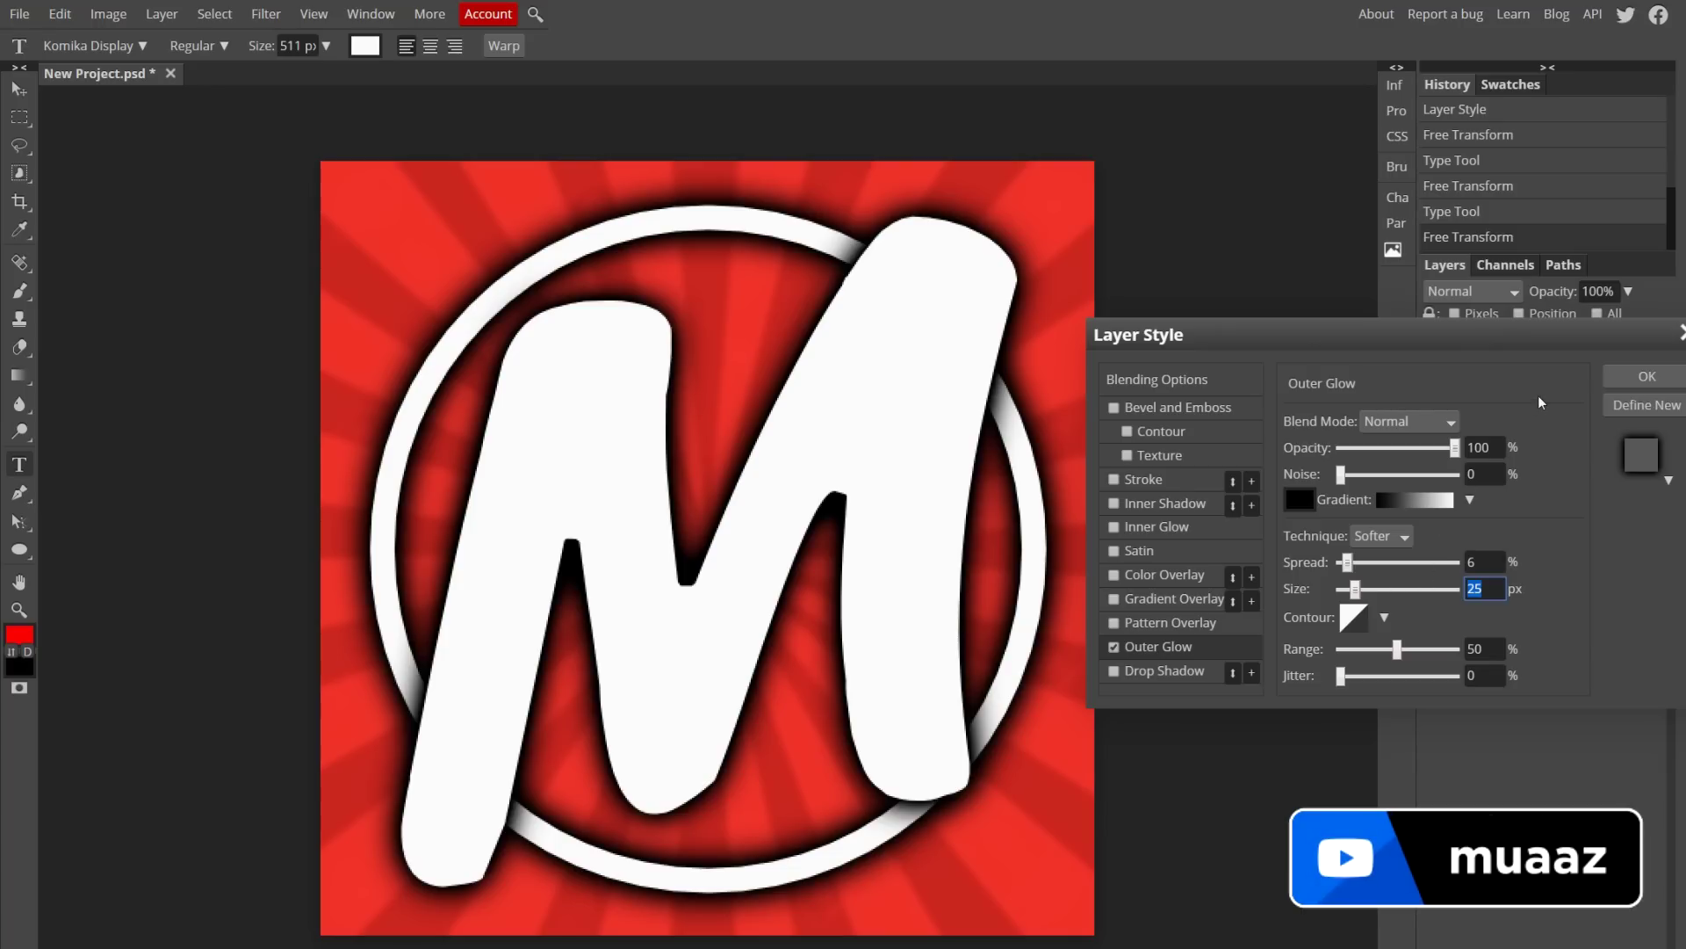
Step: Set the M's outer glow colour to black (000000) and apply the layer style
{"action": "left_click", "coordinate": [1301, 500]}
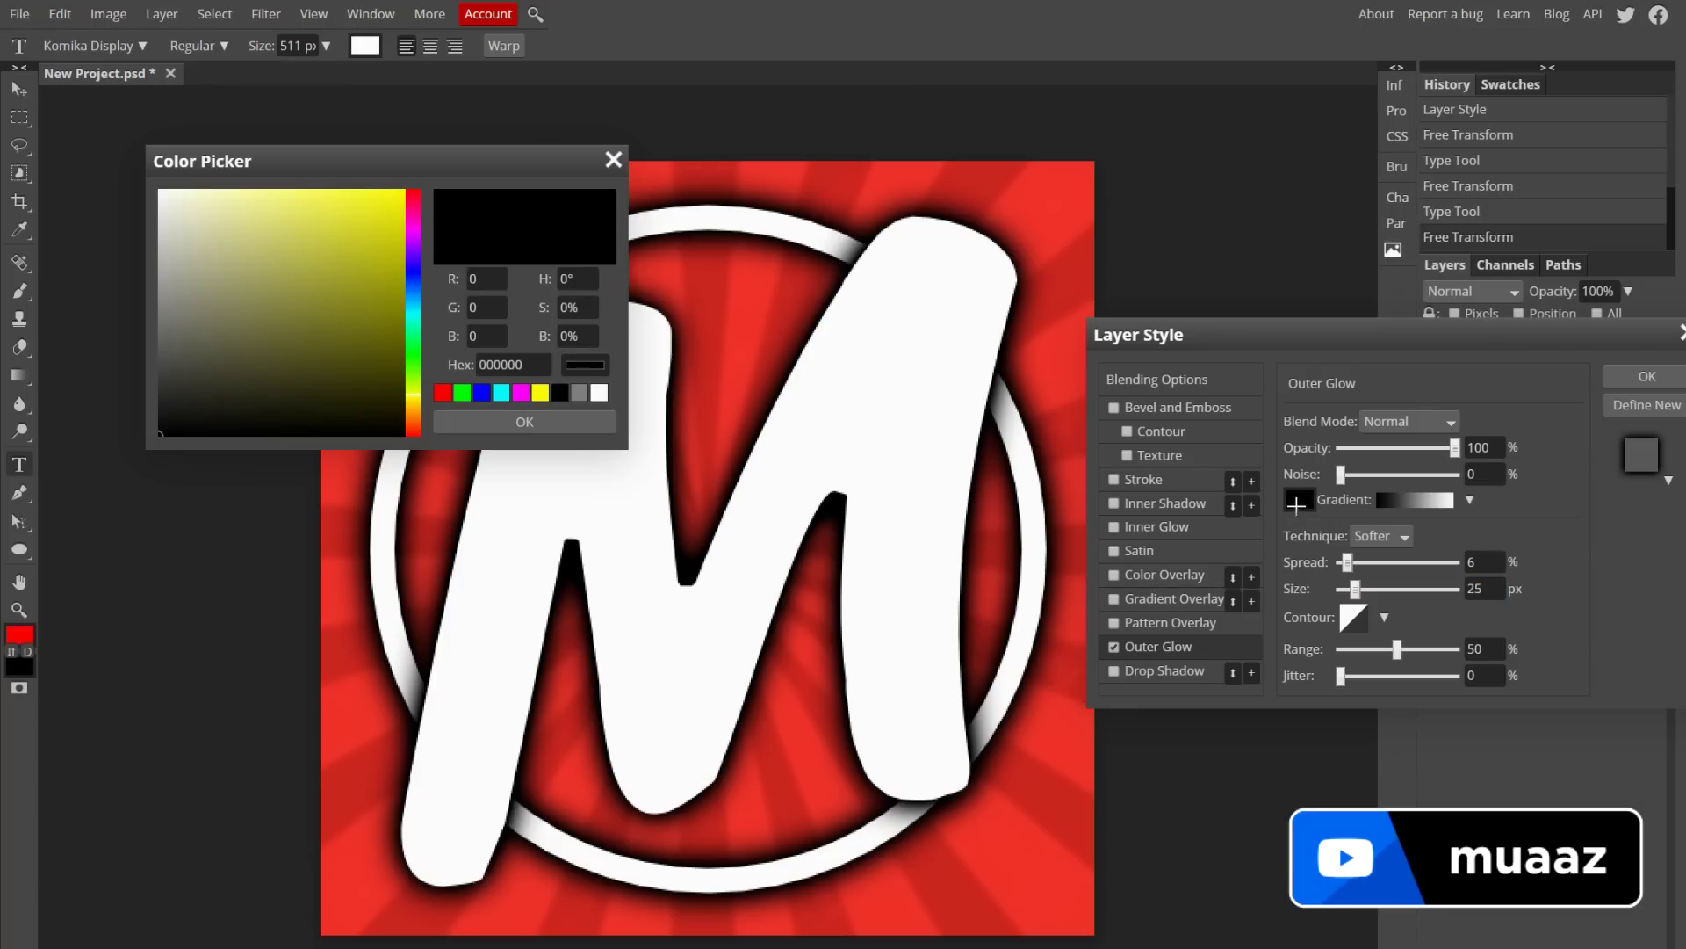
{"action": "left_click", "coordinate": [540, 392]}
{"action": "left_click_drag", "start_coordinate": [400, 255], "coordinate": [442, 556]}
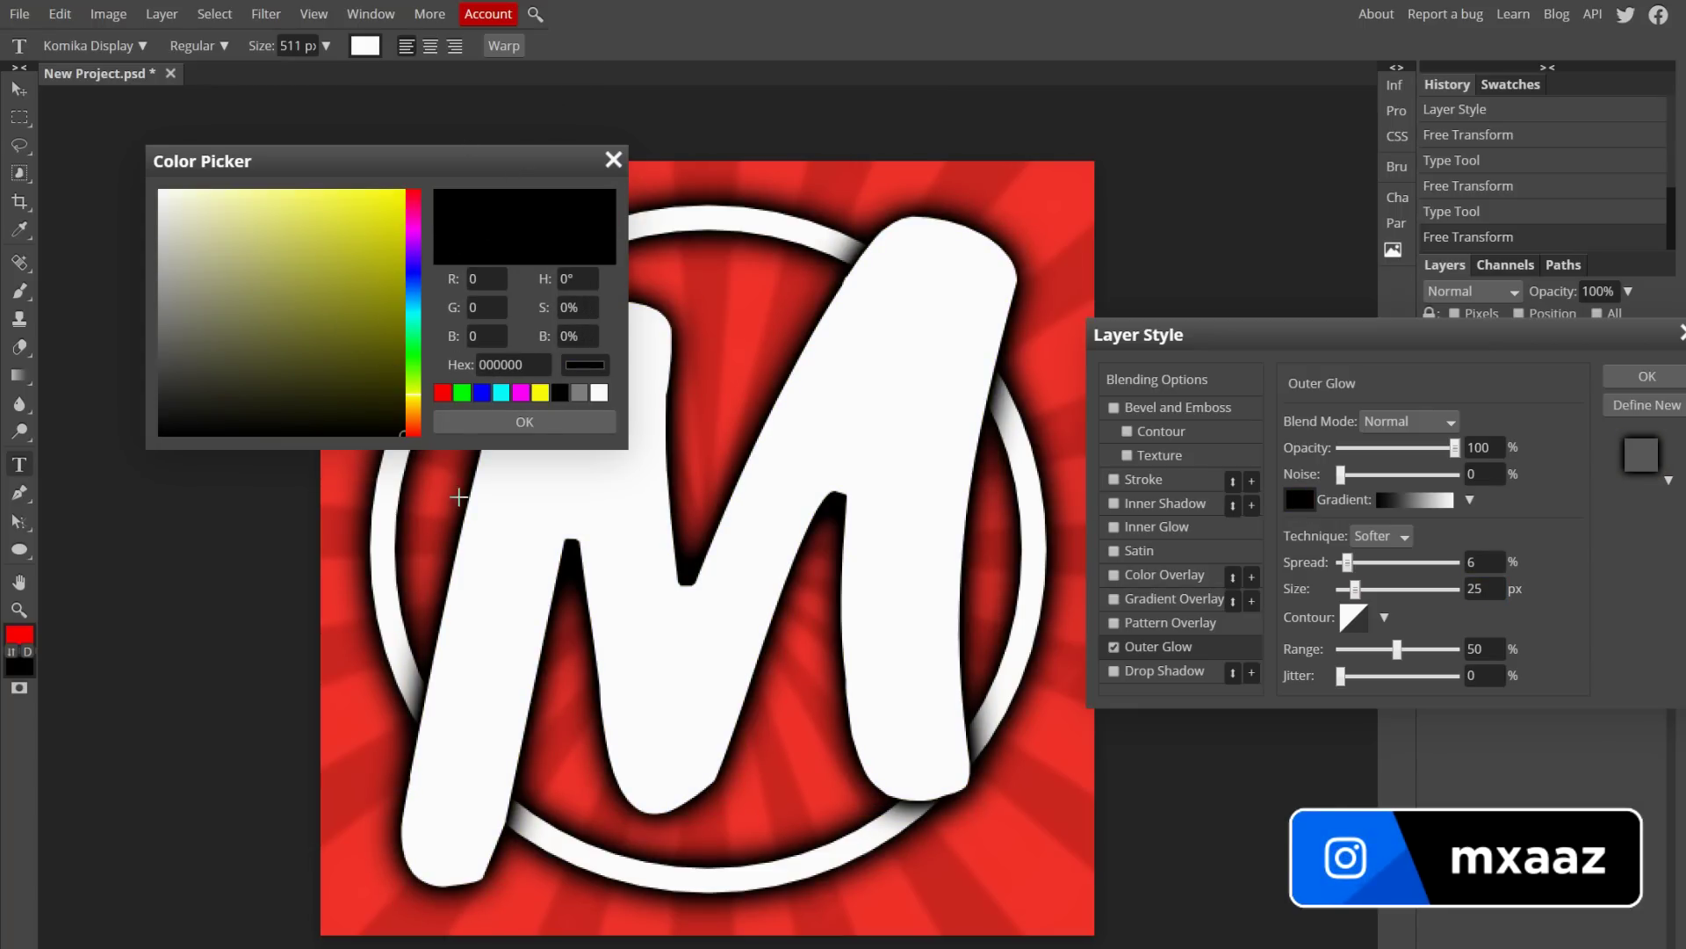
{"action": "left_click", "coordinate": [491, 423]}
{"action": "left_click", "coordinate": [1647, 376]}
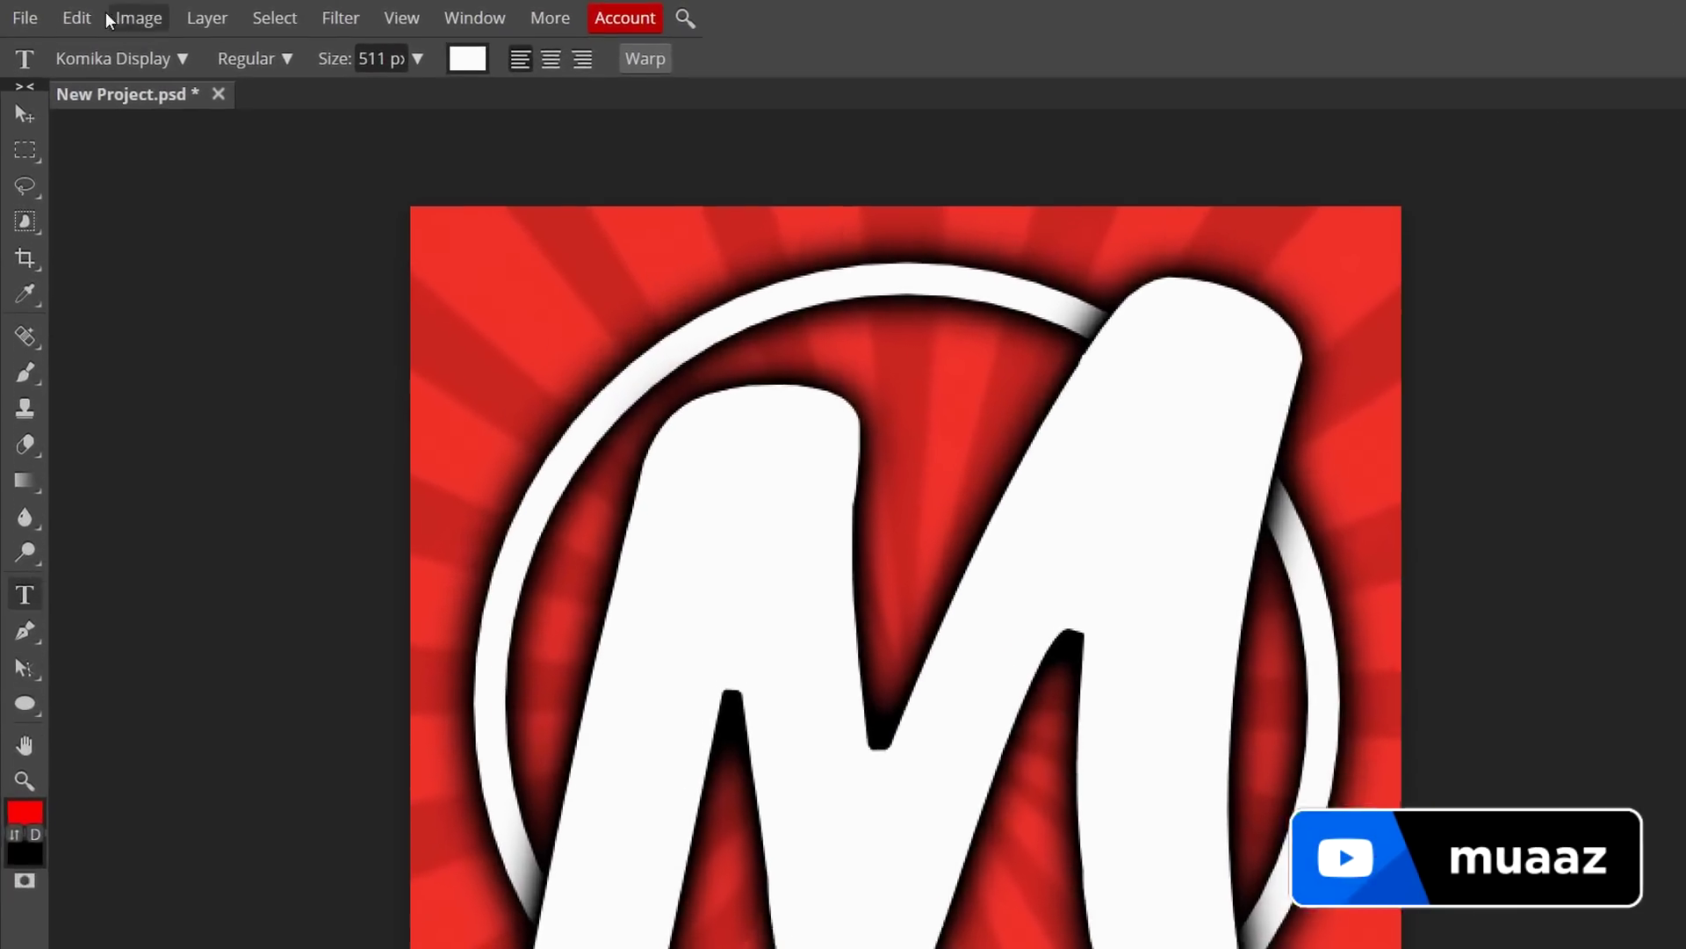
Step: Export the logo as a 500 × 500 px PNG at 100% quality to the Desktop and view the image in Photos
{"action": "left_click", "coordinate": [19, 14]}
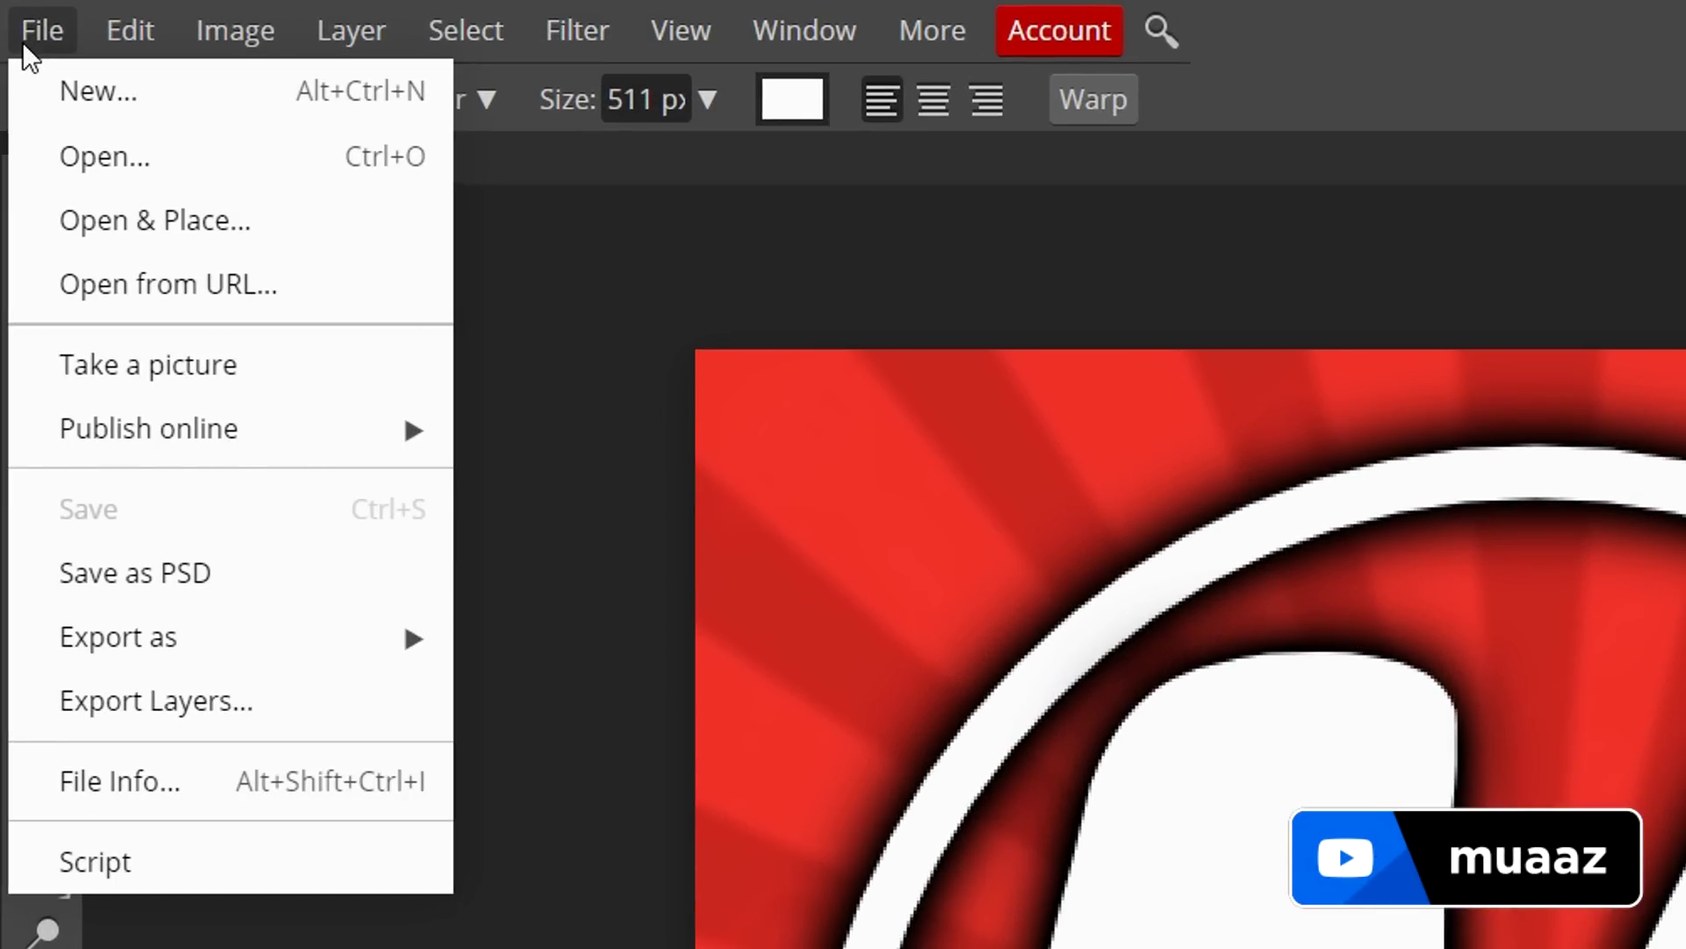
{"action": "mouse_move", "coordinate": [202, 656]}
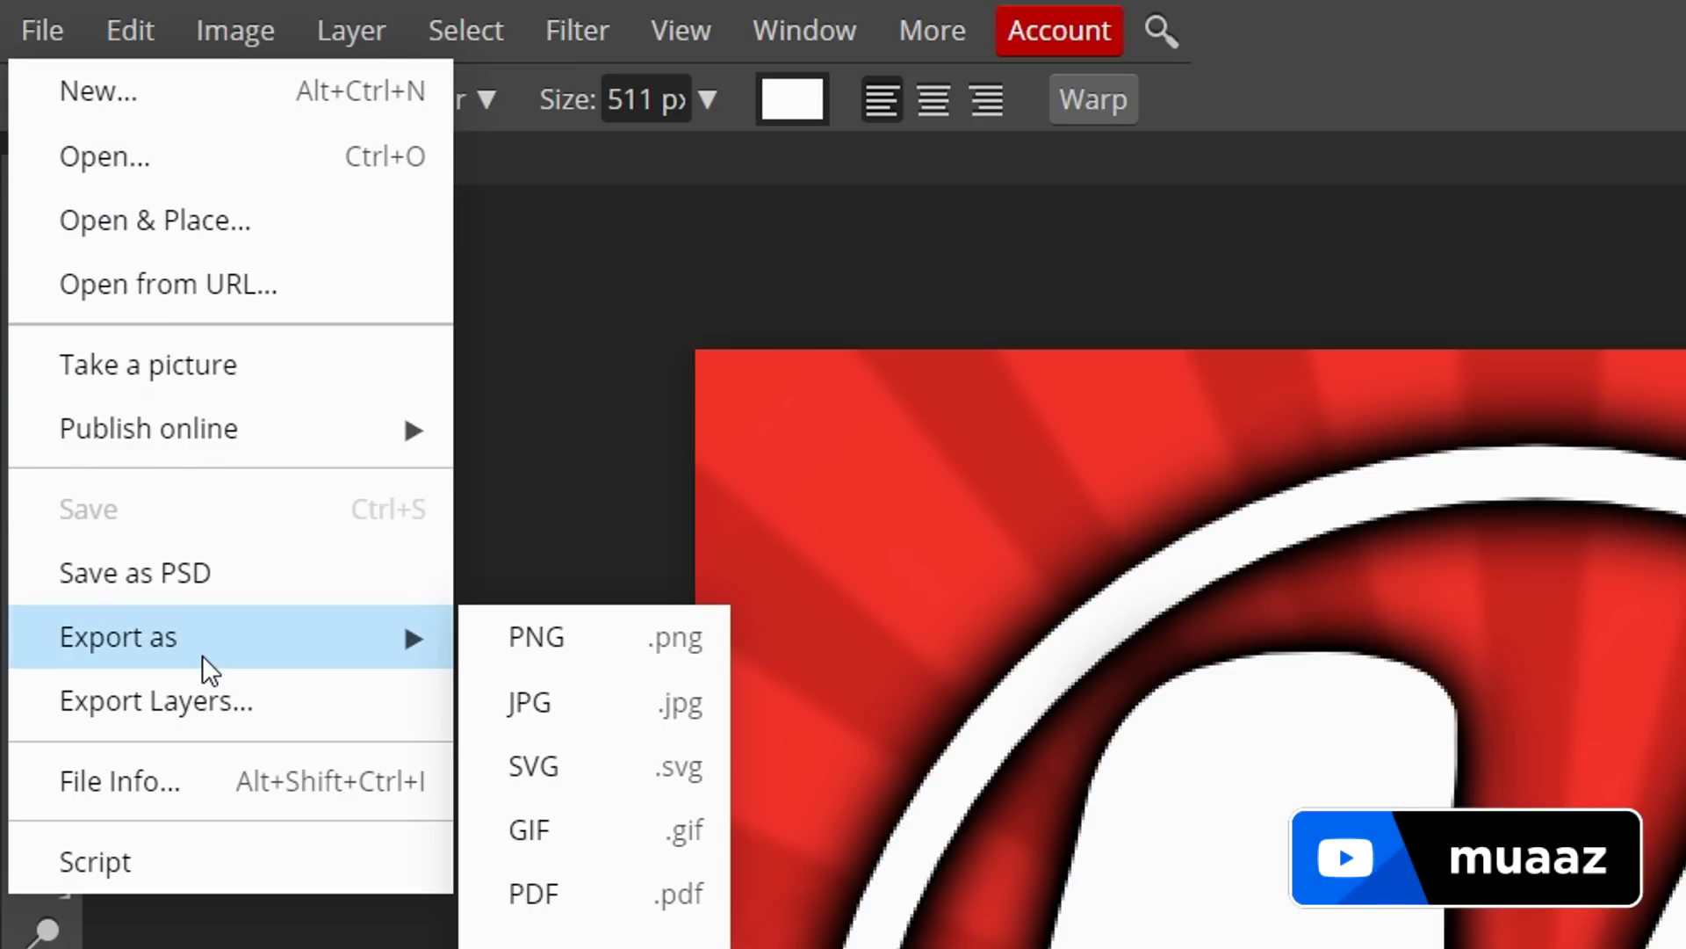
{"action": "left_click", "coordinate": [552, 635]}
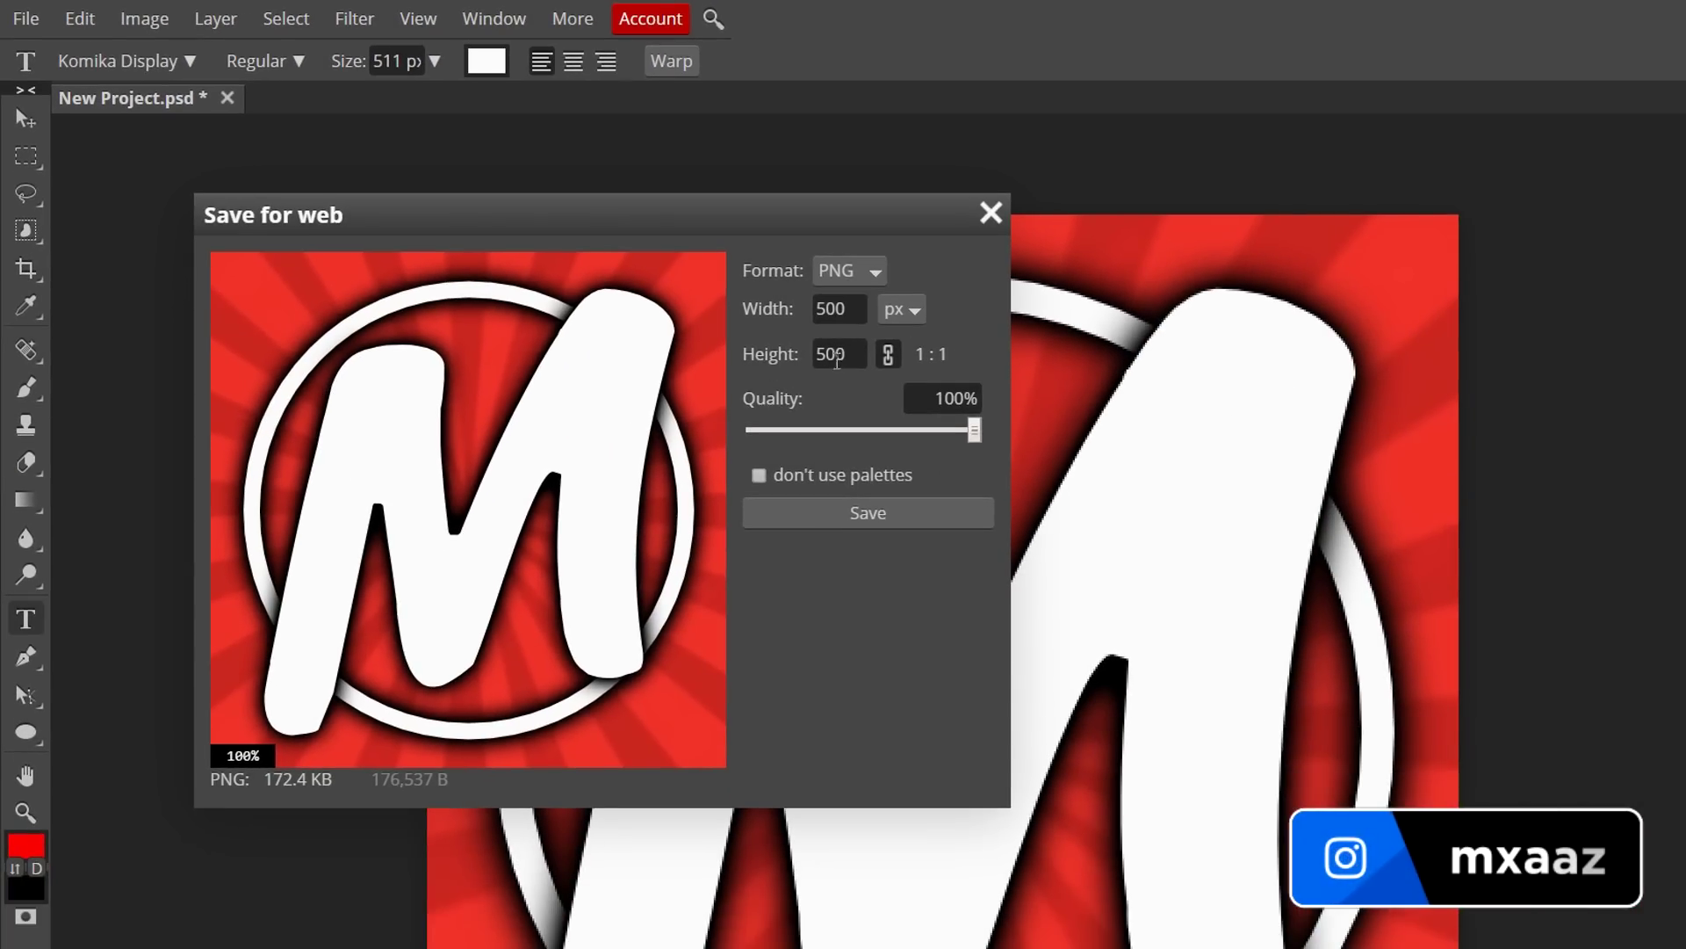
{"action": "left_click_drag", "start_coordinate": [952, 437], "coordinate": [1058, 430]}
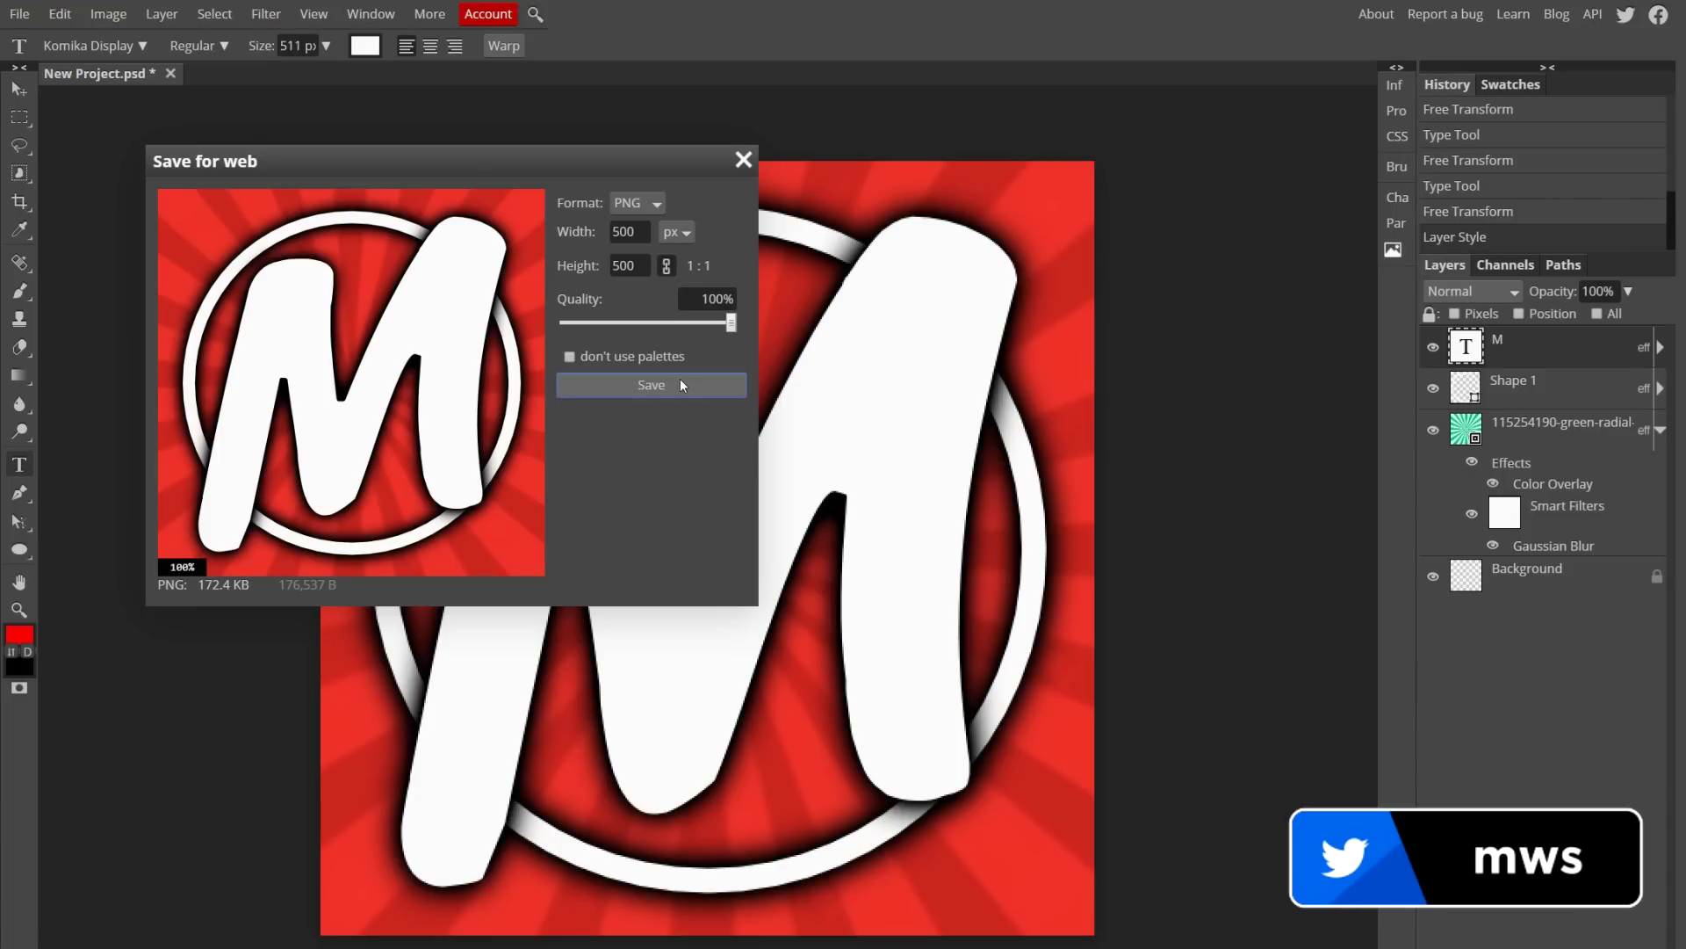
{"action": "left_click", "coordinate": [914, 514]}
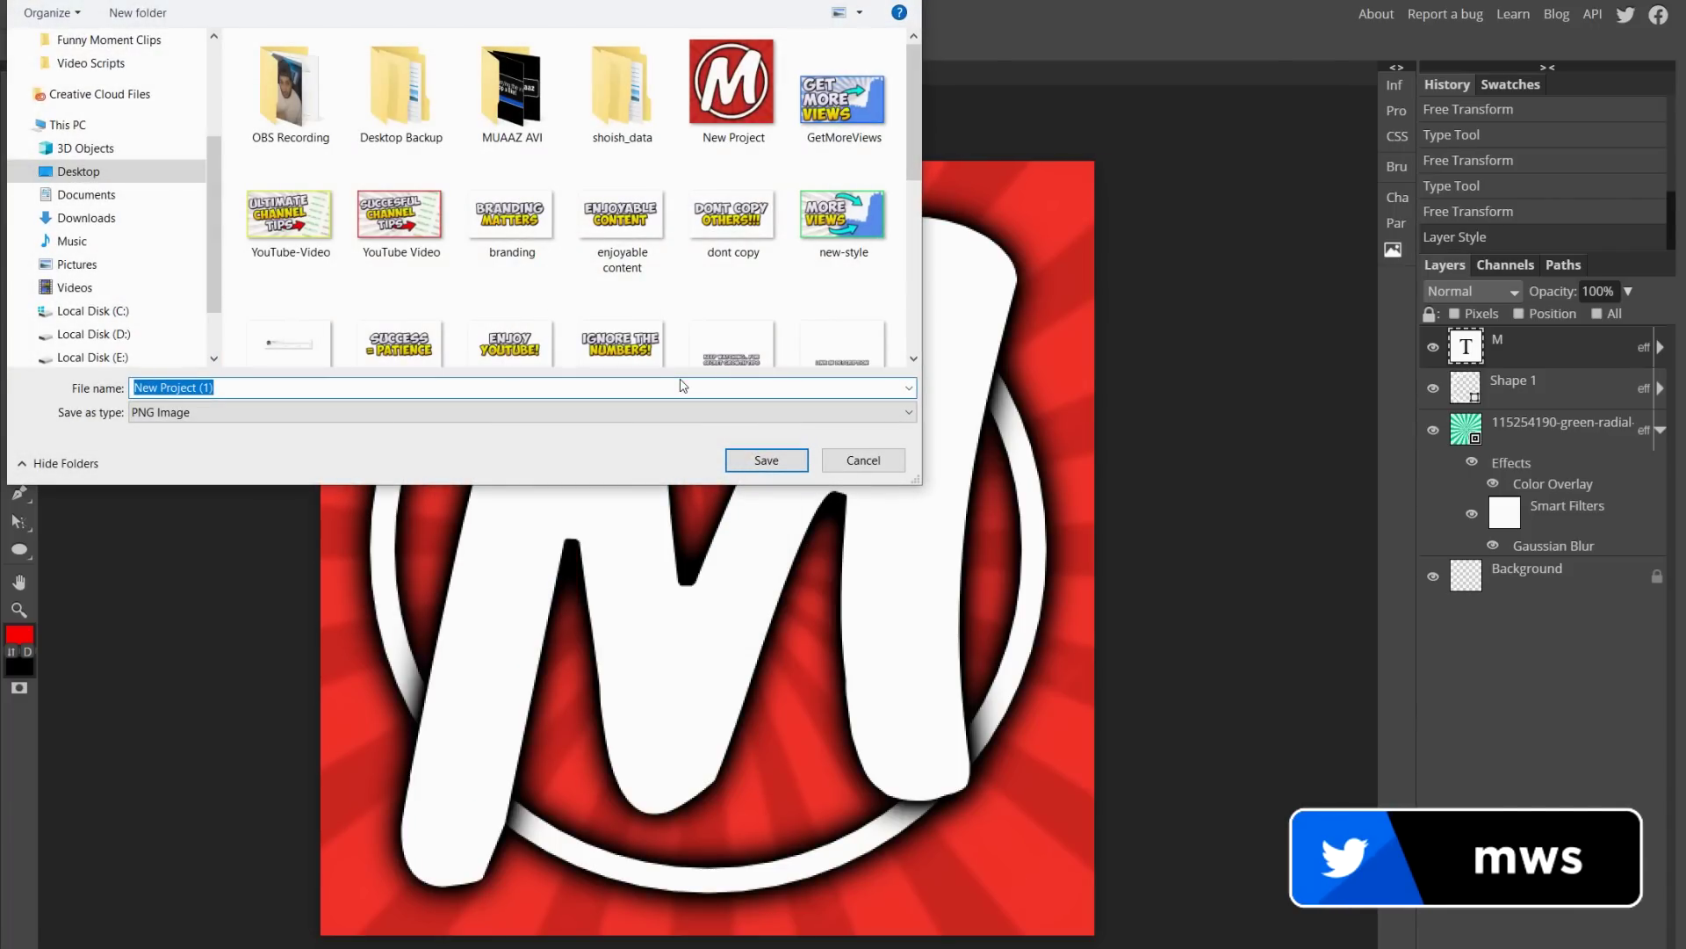
{"action": "key", "text": "Return"}
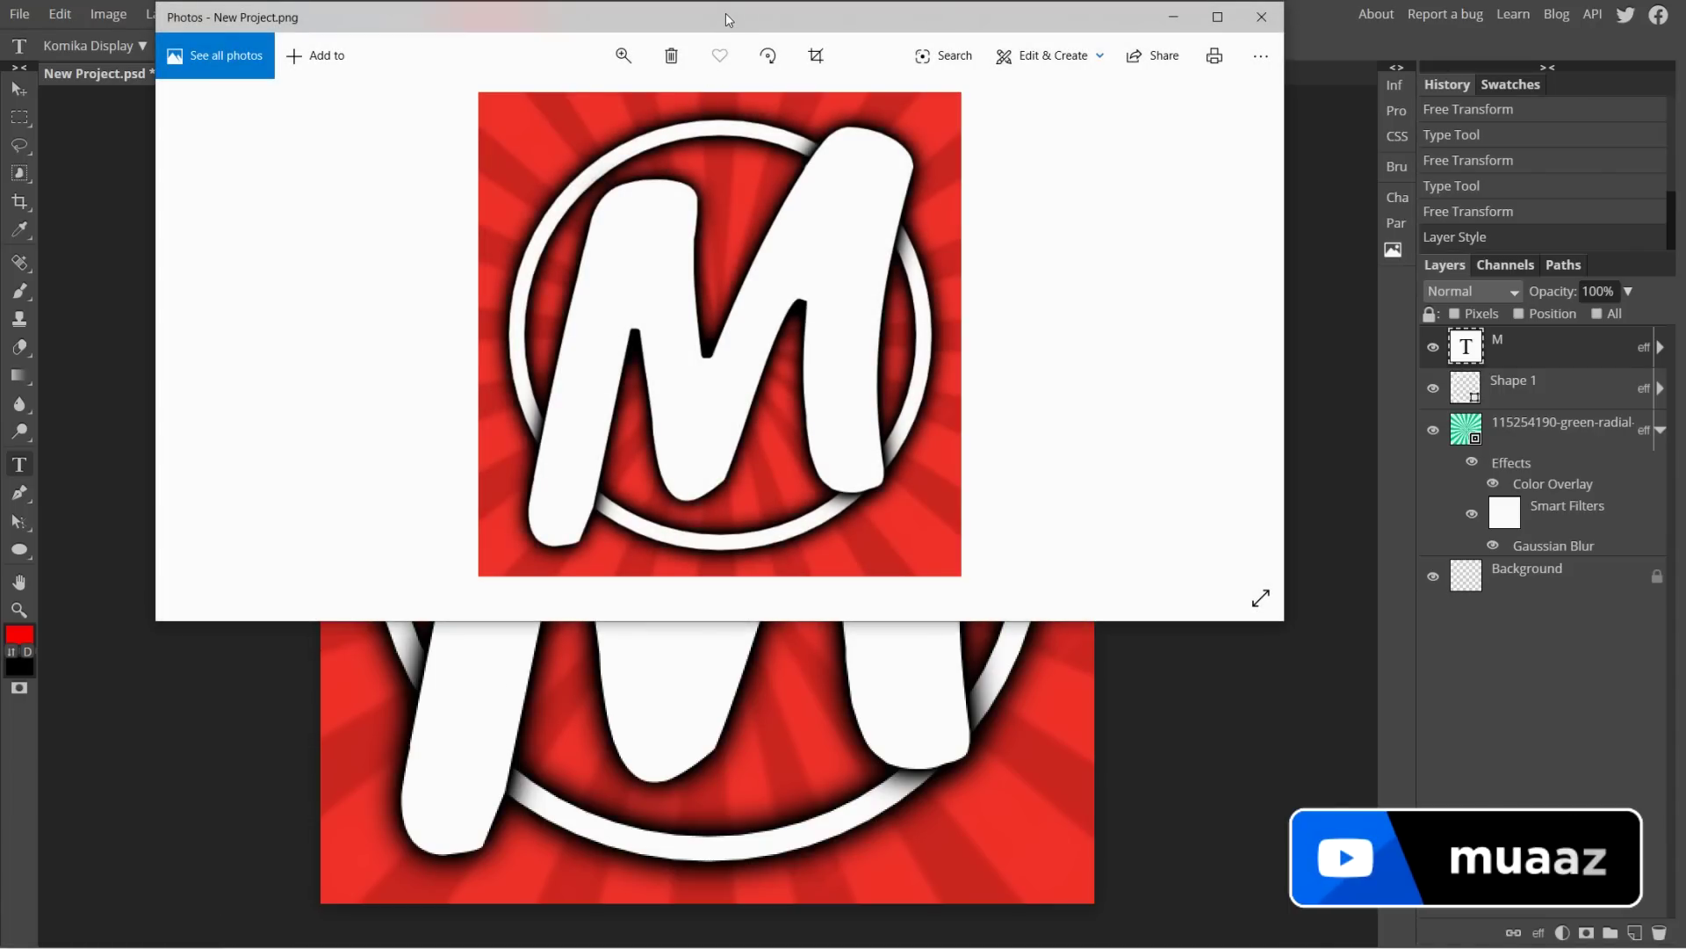
{"action": "left_click_drag", "start_coordinate": [726, 18], "coordinate": [943, 127]}
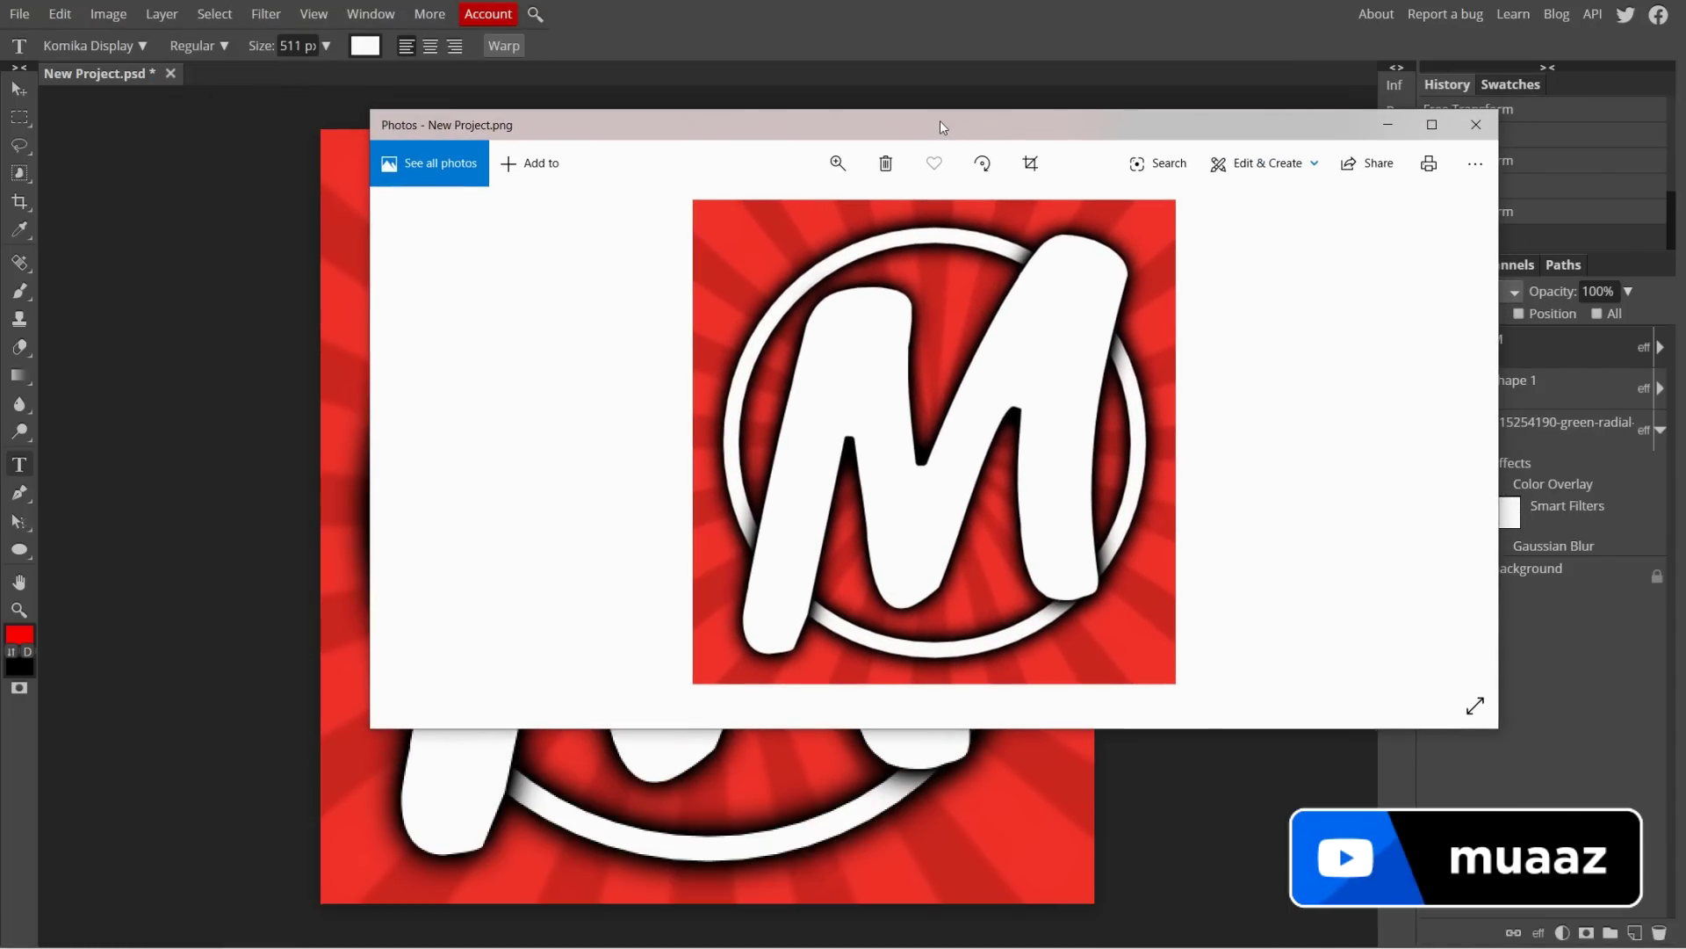